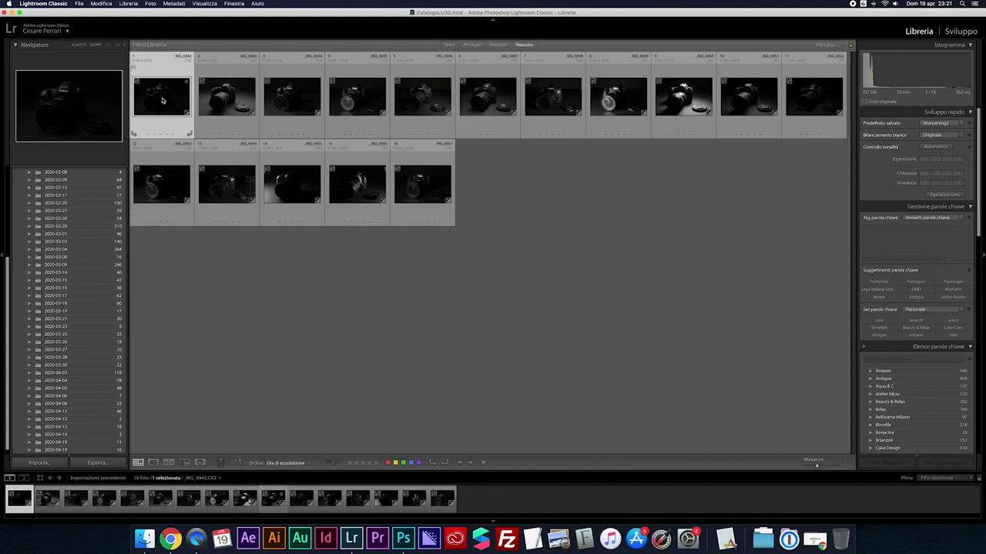
Step: Show _MG_6943 in Loupe view and open it in the Develop module
{"action": "key", "text": "e"}
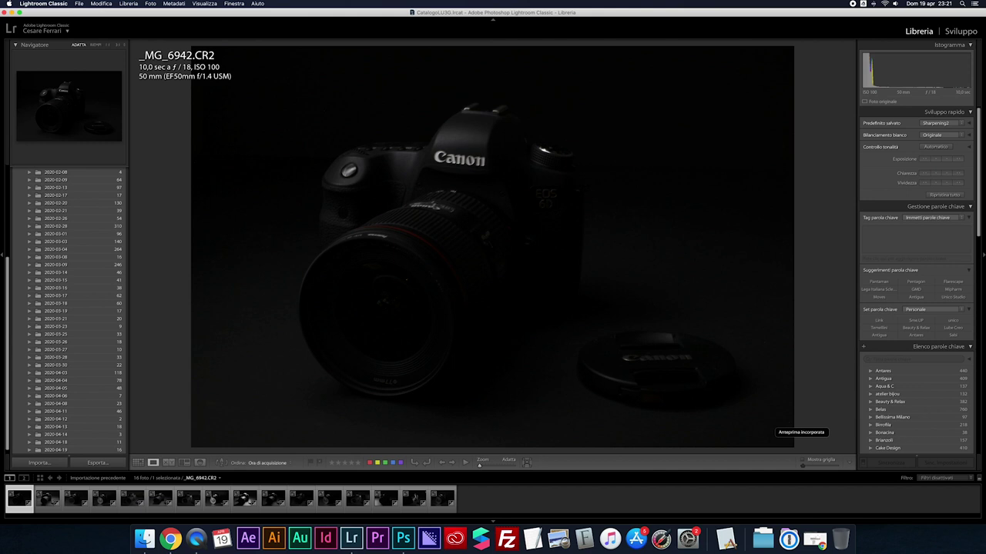
{"action": "key", "text": "Right"}
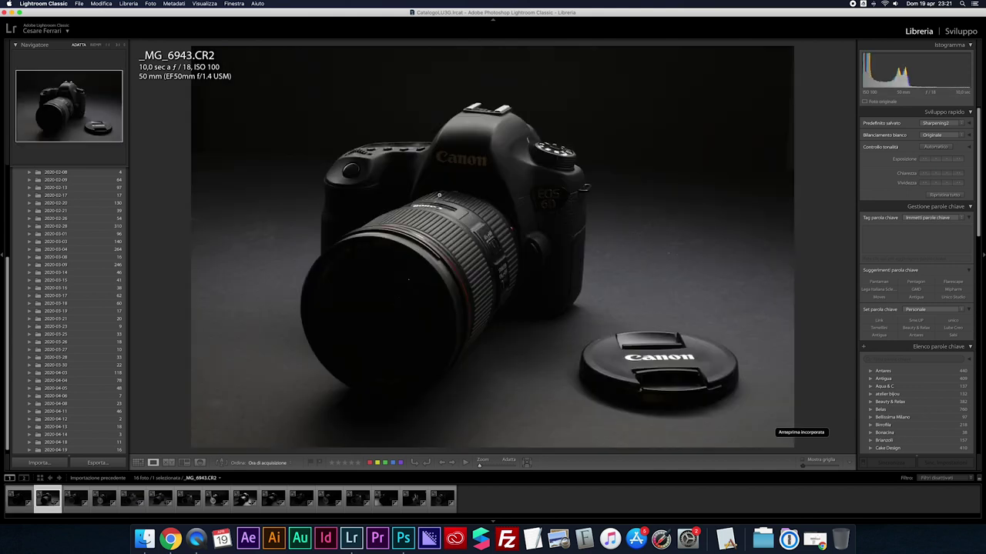
{"action": "key", "text": "d"}
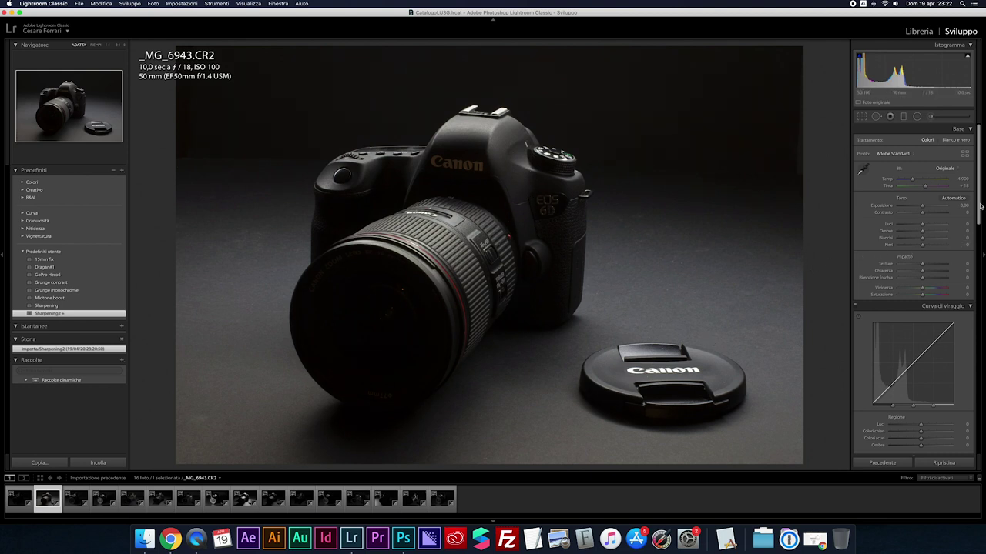
Step: Return the Develop panel to Basic and set Whites on _MG_6943 to +5
{"action": "left_click_drag", "start_coordinate": [979, 204], "coordinate": [982, 433]}
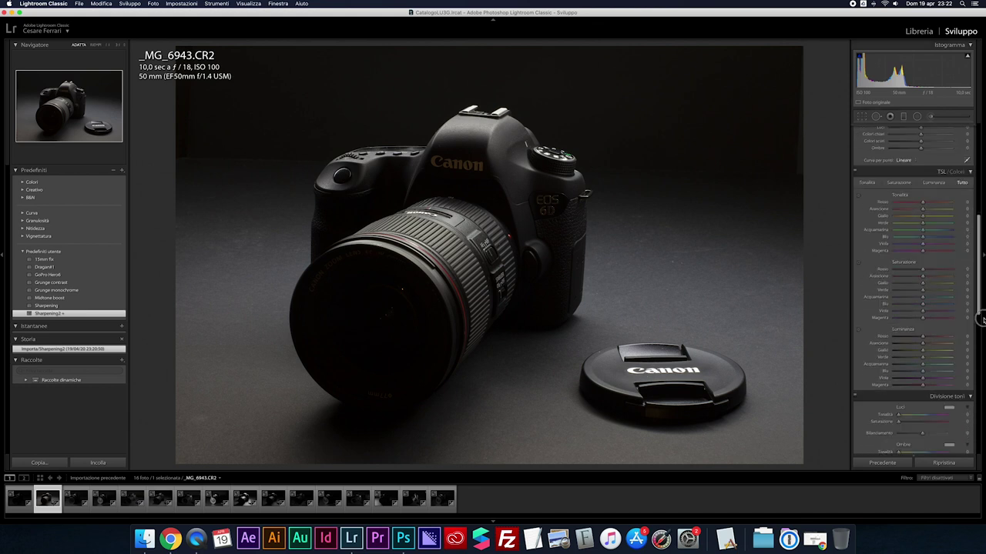
{"action": "scroll", "coordinate": [918, 329], "scroll_direction": "up", "scroll_amount": 3}
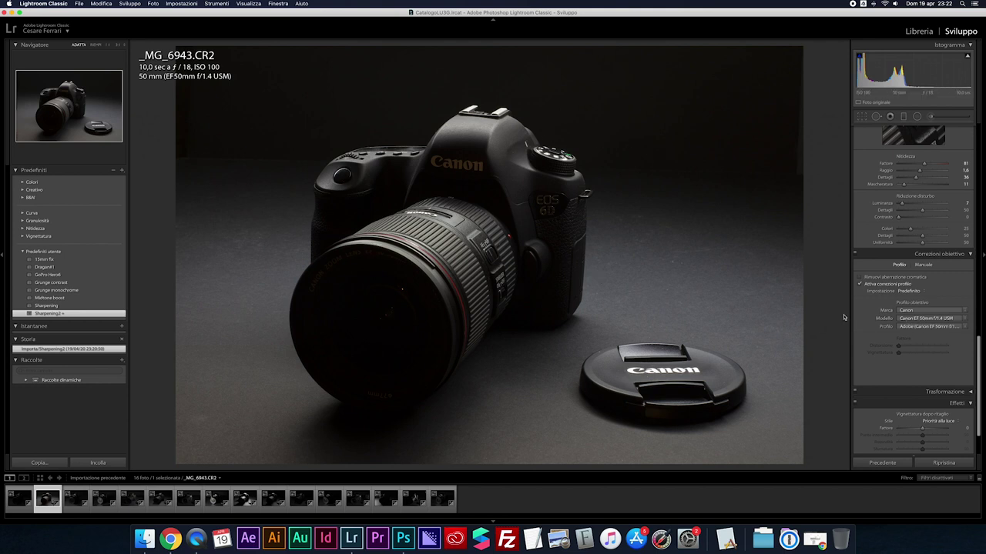
{"action": "scroll", "coordinate": [976, 347], "scroll_direction": "up", "scroll_amount": 10}
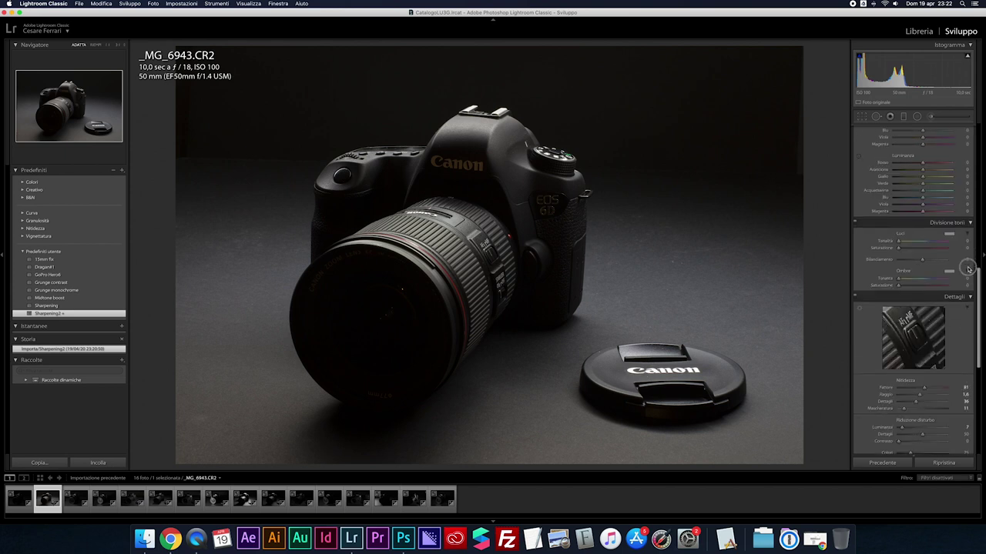
{"action": "scroll", "coordinate": [959, 199], "scroll_direction": "up", "scroll_amount": 6}
{"action": "scroll", "coordinate": [970, 188], "scroll_direction": "up", "scroll_amount": 2}
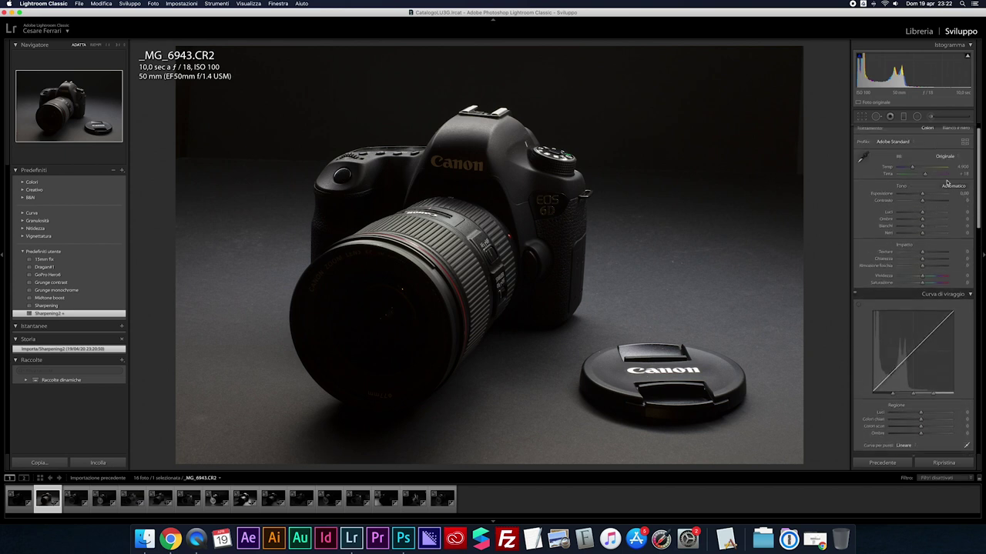
{"action": "scroll", "coordinate": [972, 185], "scroll_direction": "up", "scroll_amount": 1}
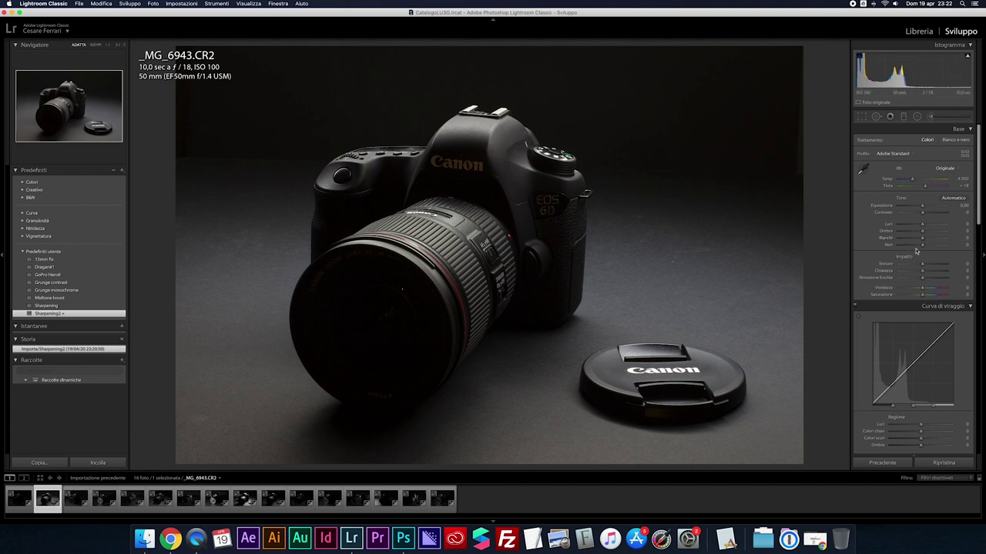
{"action": "scroll", "coordinate": [928, 241], "scroll_direction": "up", "scroll_amount": 1}
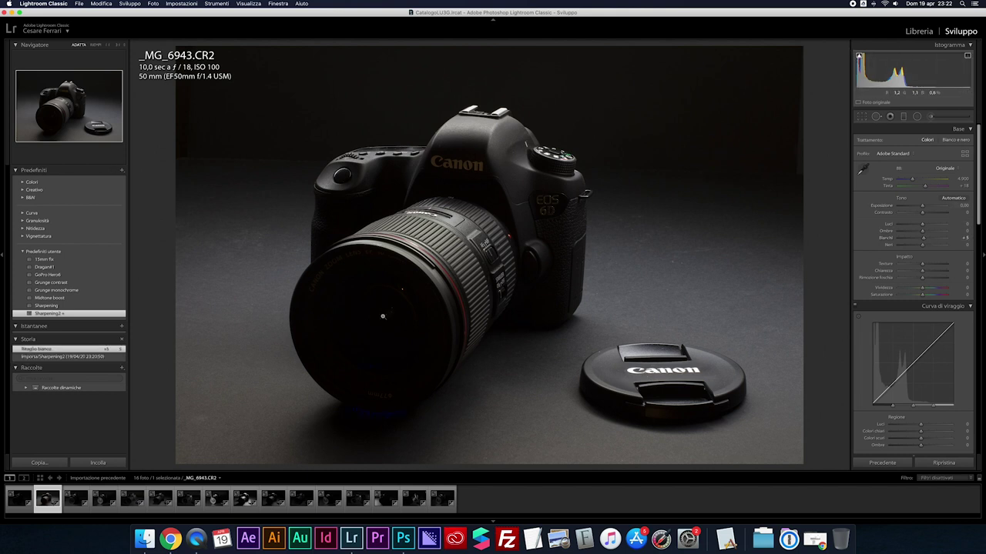
Step: Raise _MG_6943's Whites to +25 without clipping the lens-cap lettering, then advance to _MG_6944
{"action": "left_click_drag", "start_coordinate": [922, 238], "coordinate": [925, 241]}
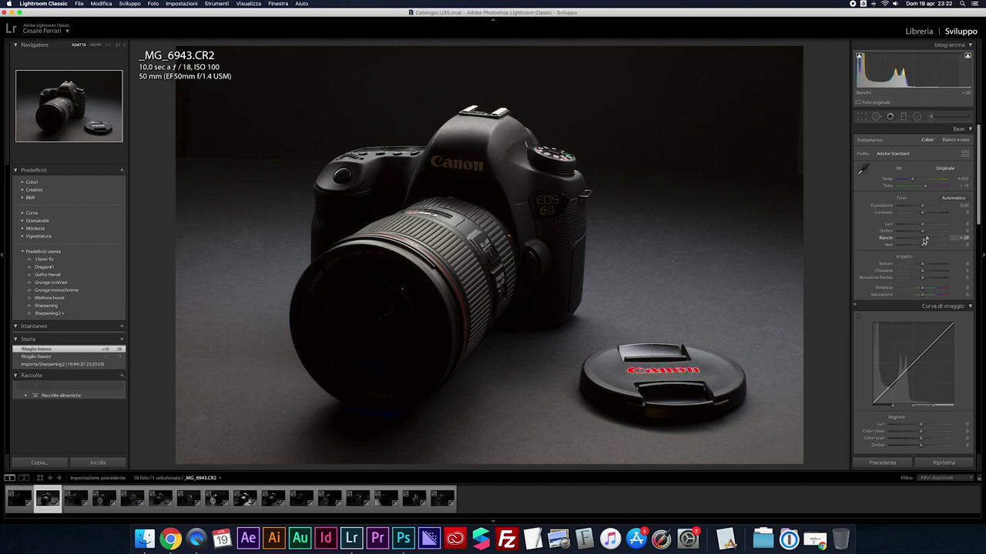
{"action": "left_click_drag", "start_coordinate": [925, 242], "coordinate": [919, 242]}
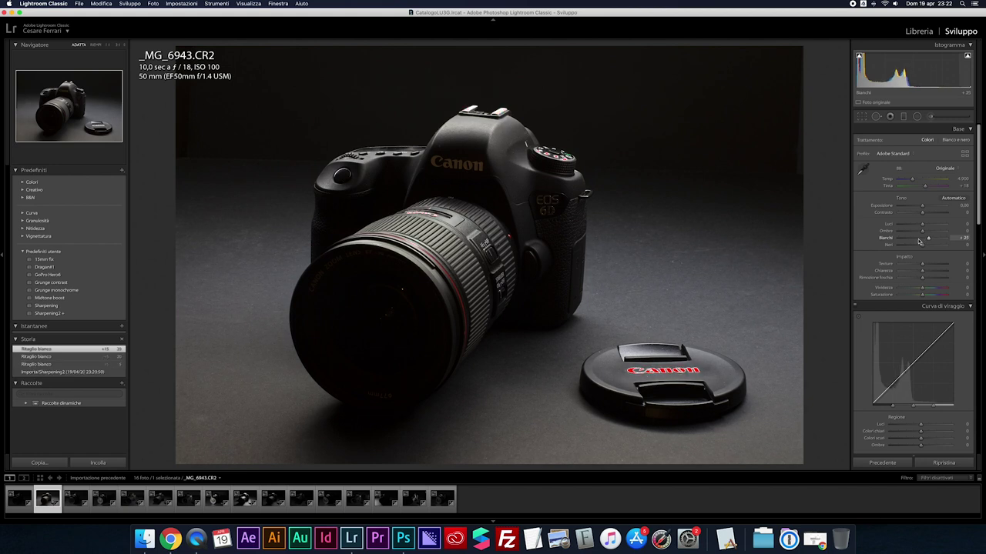
{"action": "key", "text": "Right"}
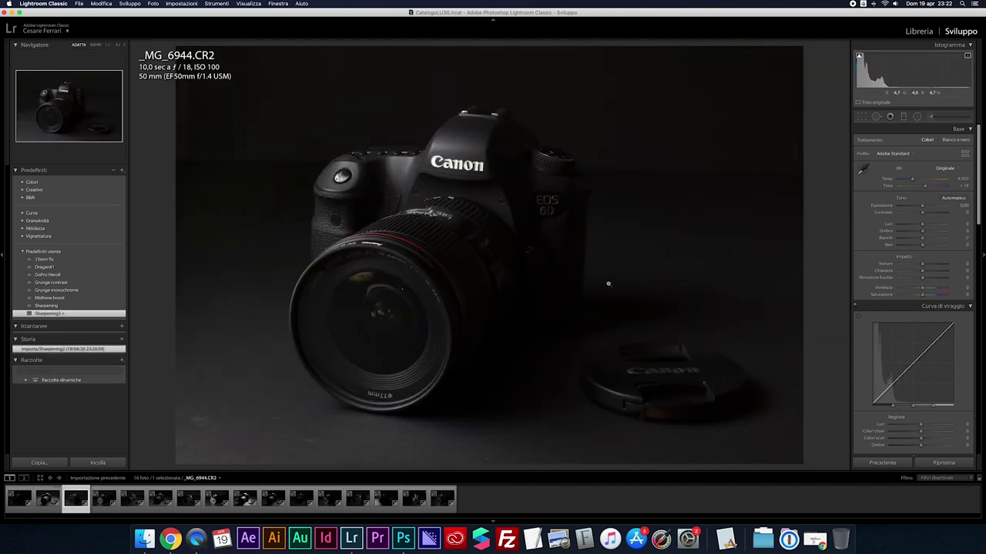
Step: Lift Shadows and set Exposure +0.10 on _MG_6944, then advance to _MG_6945 with clipping hidden
{"action": "key", "text": "j"}
{"action": "left_click_drag", "start_coordinate": [923, 232], "coordinate": [927, 232]}
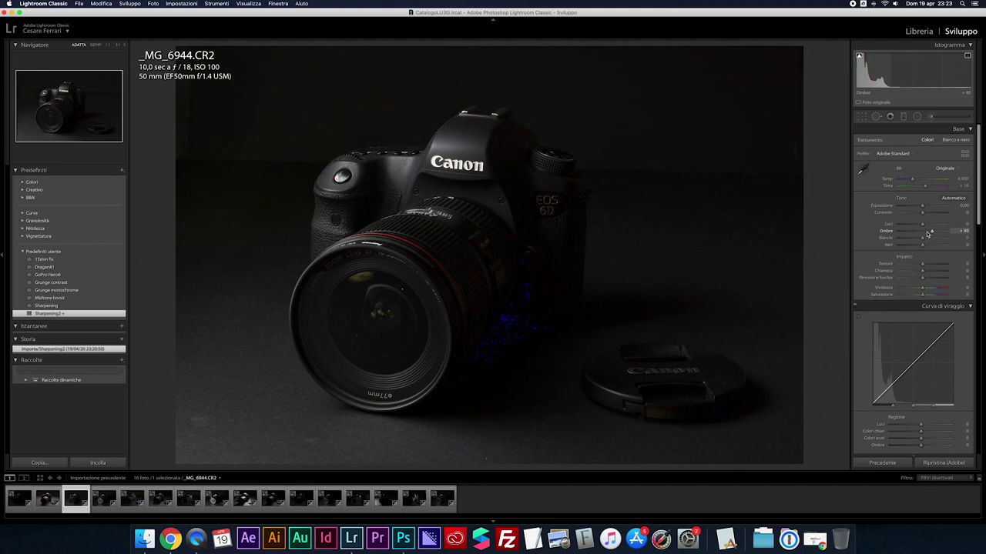
{"action": "left_click_drag", "start_coordinate": [924, 207], "coordinate": [924, 207]}
{"action": "scroll", "coordinate": [920, 231], "scroll_direction": "down", "scroll_amount": 5}
{"action": "scroll", "coordinate": [919, 246], "scroll_direction": "down", "scroll_amount": 5}
{"action": "scroll", "coordinate": [918, 256], "scroll_direction": "down", "scroll_amount": 5}
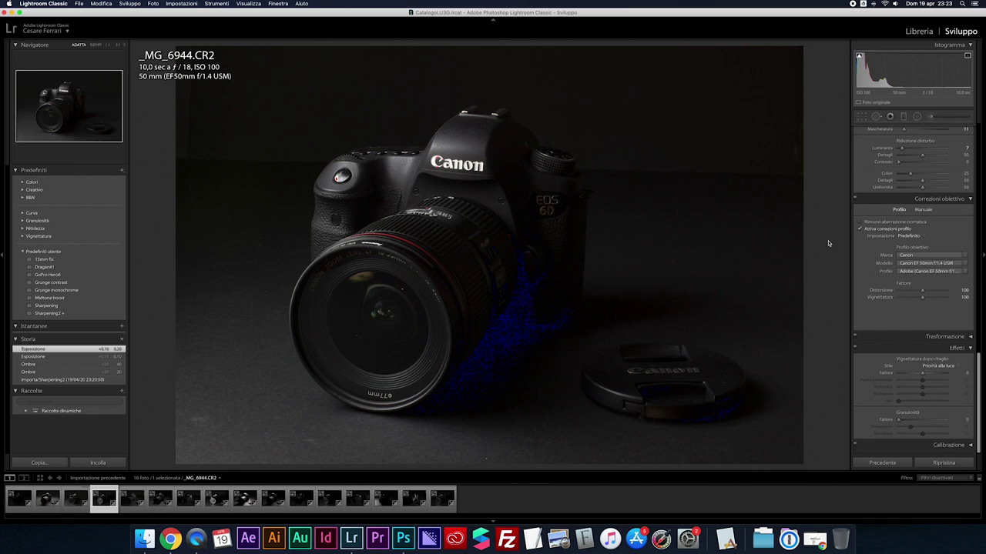
{"action": "key", "text": "Right"}
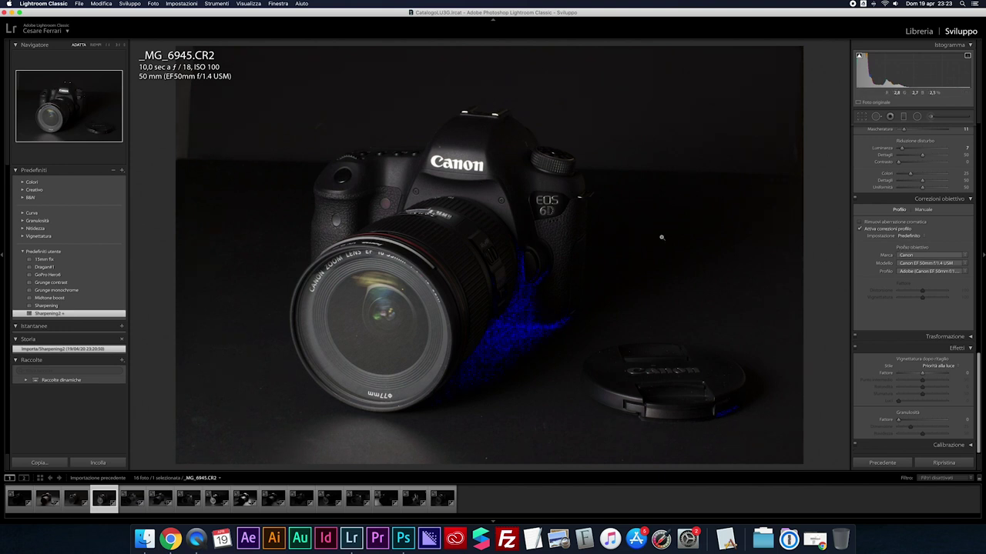
{"action": "key", "text": "j"}
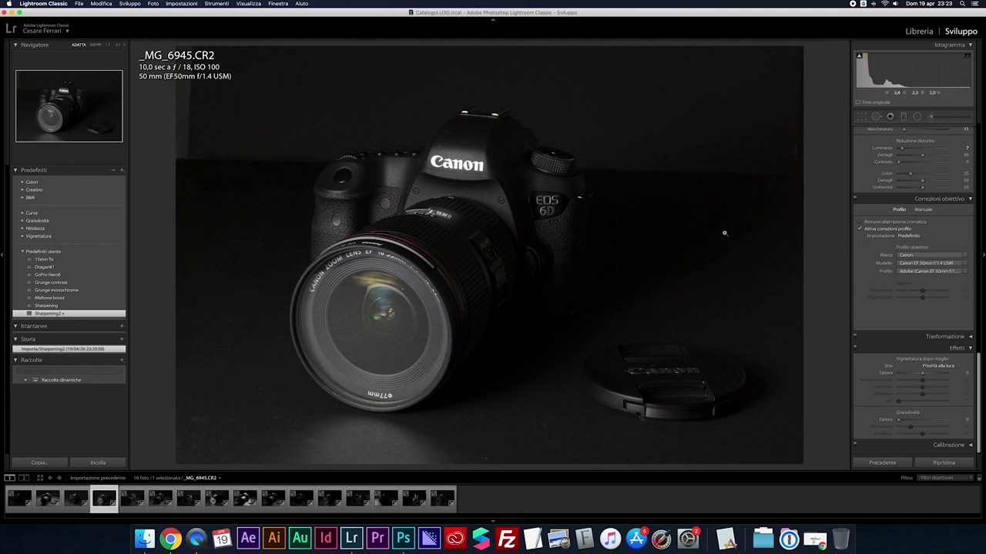
Step: Give _MG_6946 Exposure +0.10 and Whites +30, then advance to _MG_6947
{"action": "key", "text": "Right"}
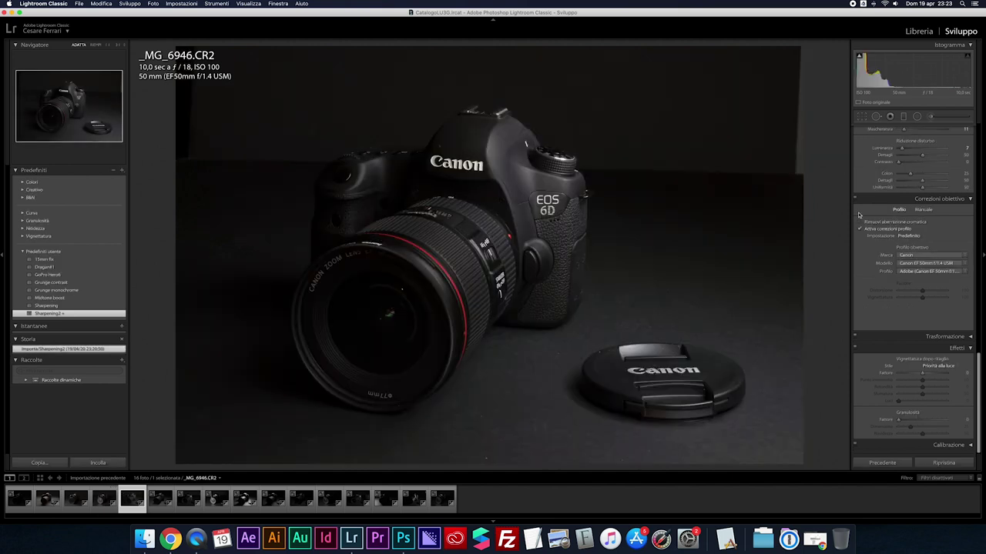
{"action": "scroll", "coordinate": [893, 239], "scroll_direction": "up", "scroll_amount": 5}
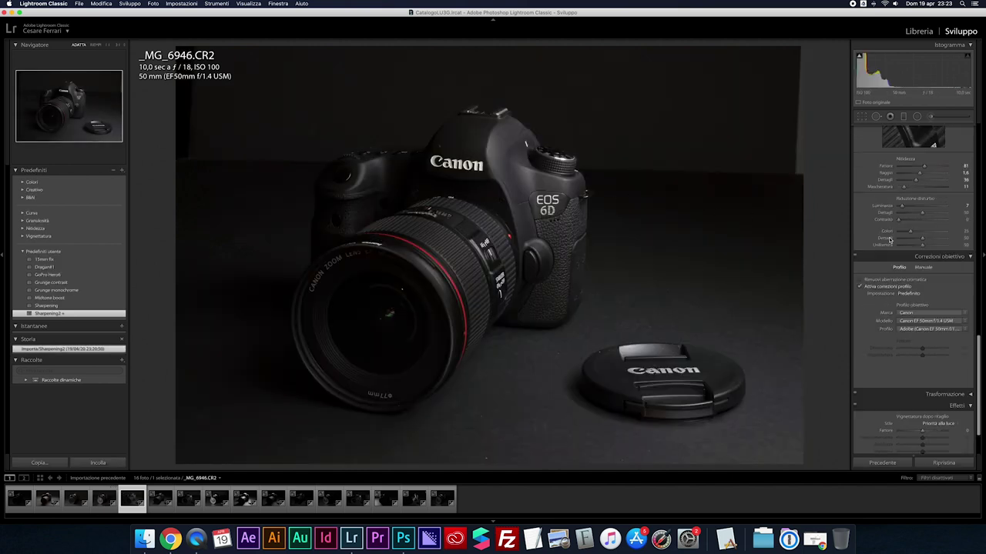
{"action": "scroll", "coordinate": [898, 244], "scroll_direction": "up", "scroll_amount": 5}
{"action": "scroll", "coordinate": [898, 245], "scroll_direction": "down", "scroll_amount": 1}
{"action": "left_click_drag", "start_coordinate": [922, 209], "coordinate": [924, 208]}
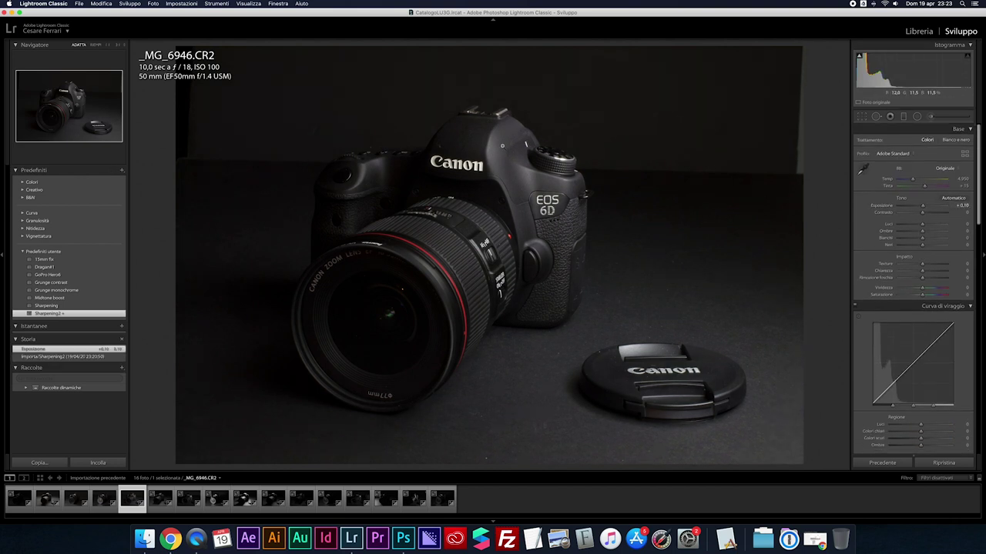
{"action": "left_click_drag", "start_coordinate": [922, 241], "coordinate": [924, 241]}
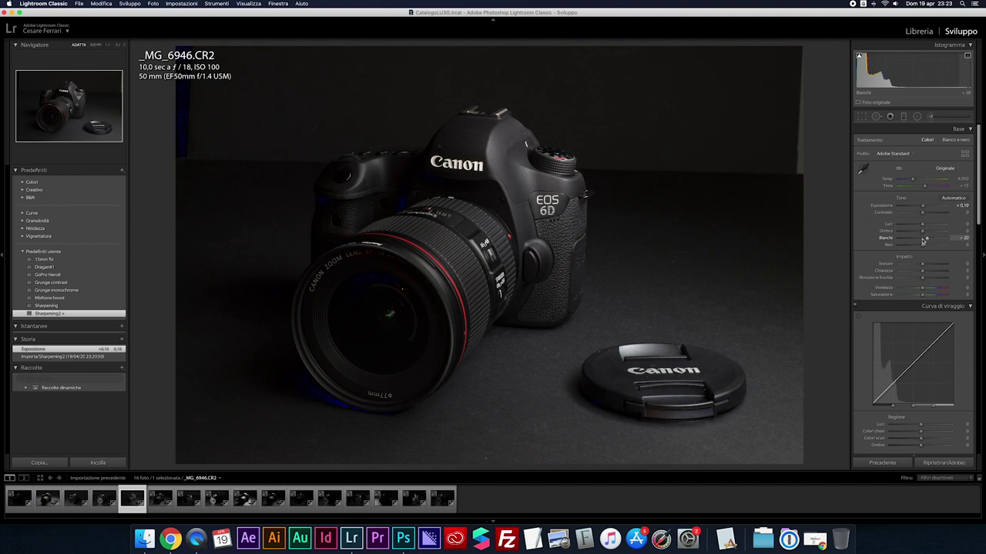
{"action": "key", "text": "Up"}
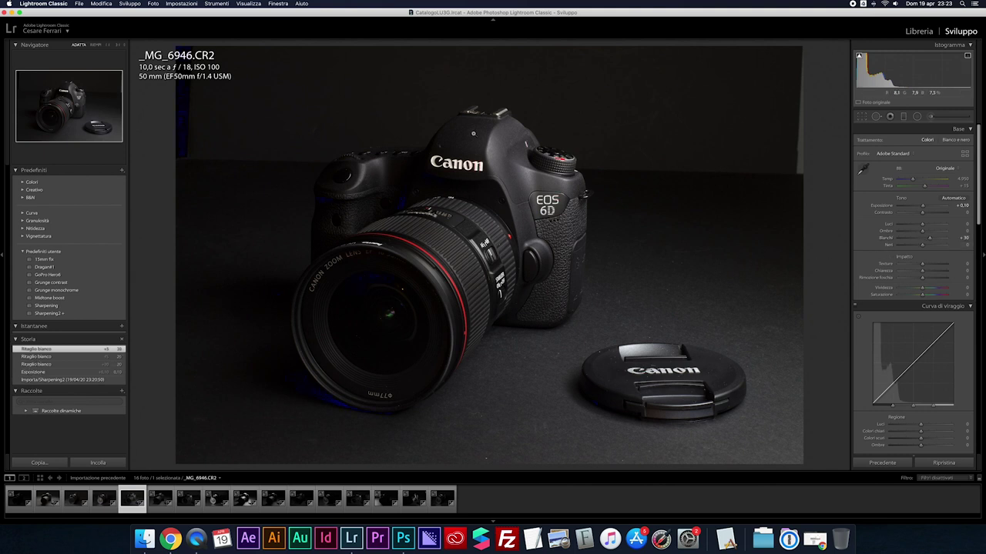
{"action": "key", "text": "Right"}
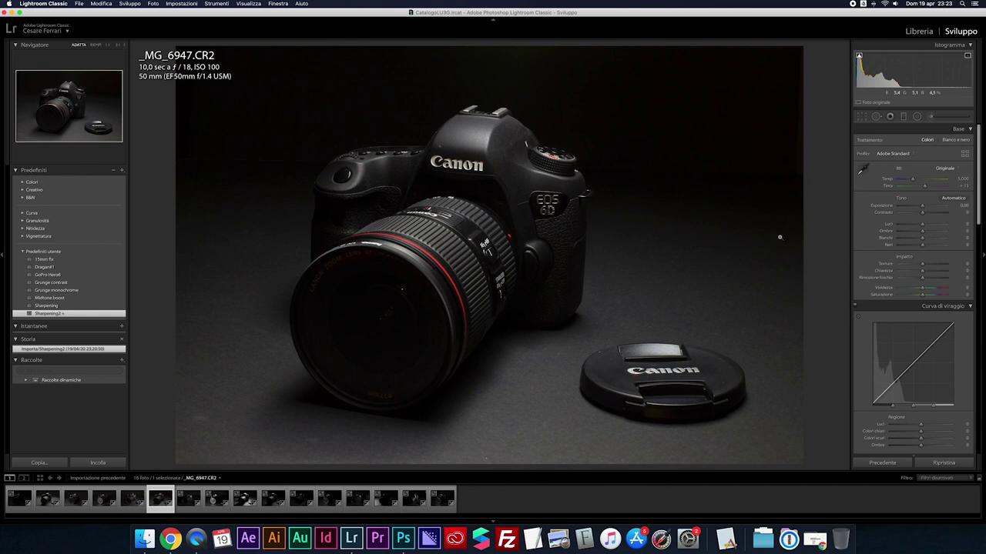
Step: Raise _MG_6947's exposure slightly, then step past _MG_6948 to _MG_6949 with clipping hidden
{"action": "left_click", "coordinate": [924, 208]}
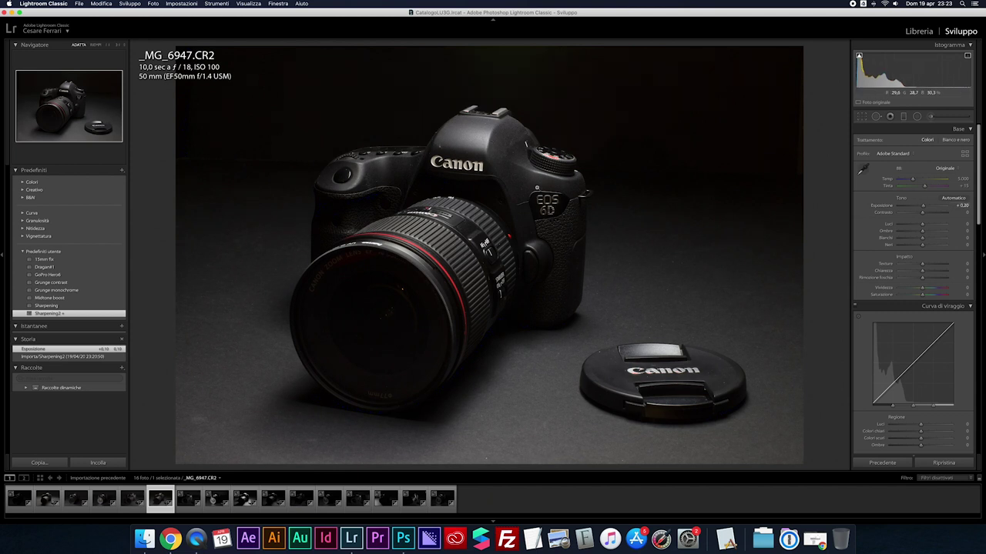
{"action": "key", "text": "Right"}
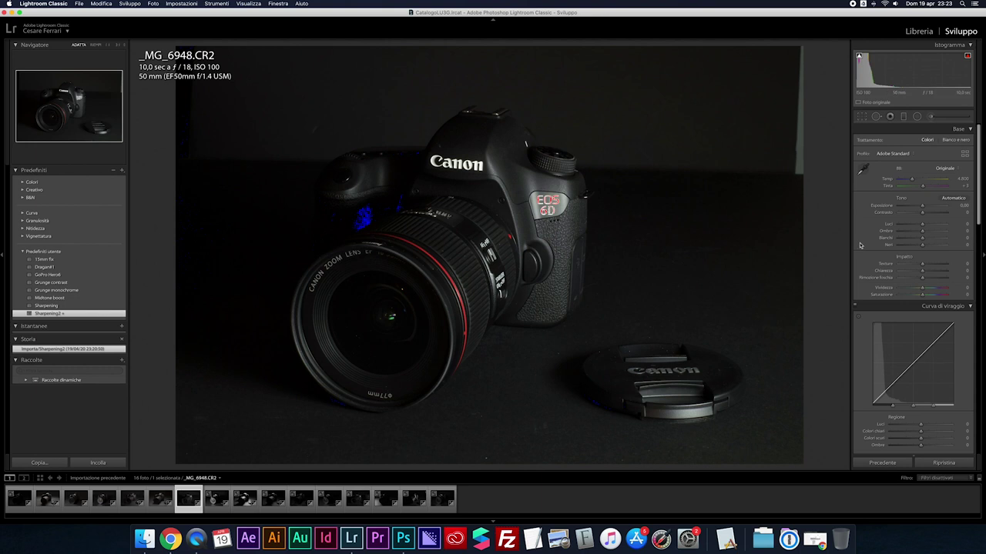
{"action": "key", "text": "j"}
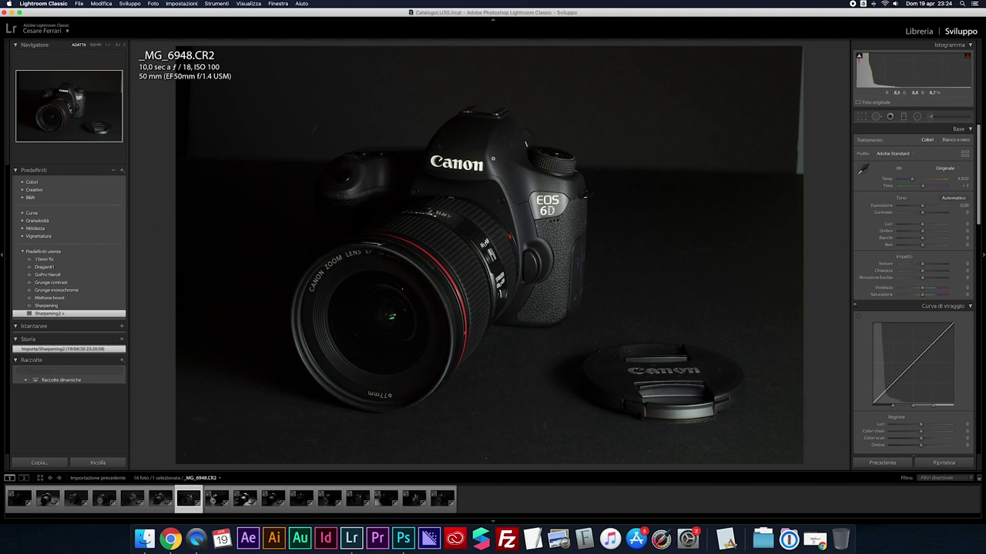
{"action": "key", "text": "Right"}
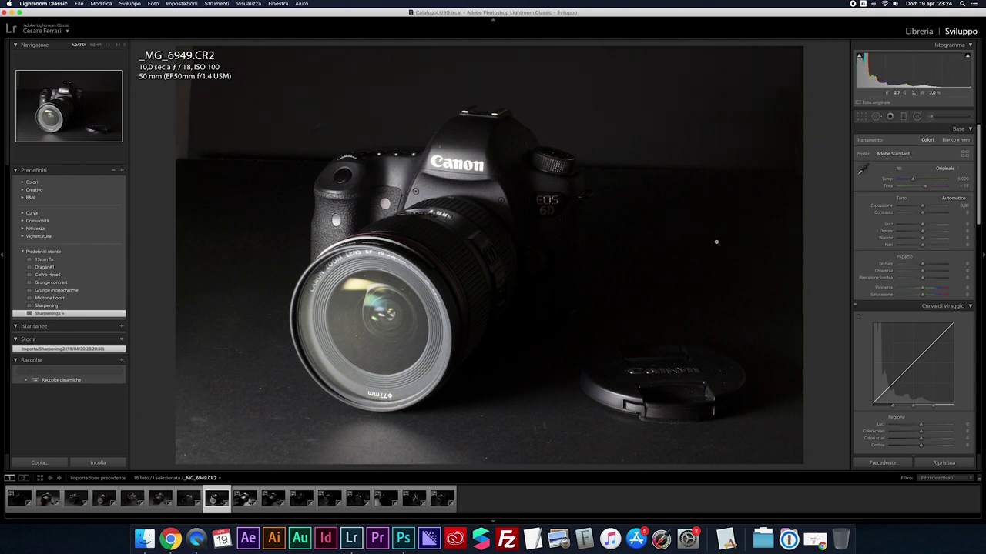
Step: Set _MG_6950's Highlights to -40 and Exposure to +0.10, and lift its Shadows
{"action": "key", "text": "Right"}
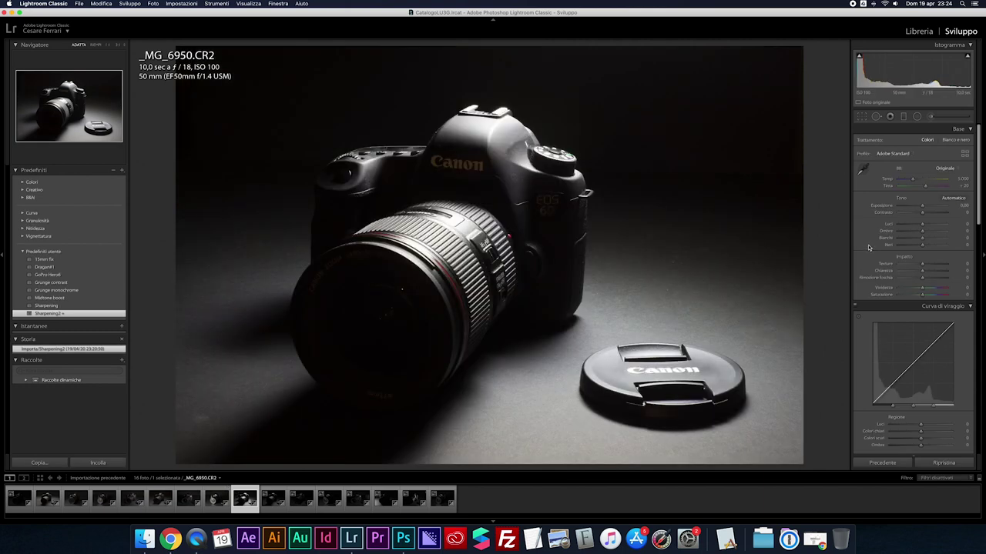
{"action": "key", "text": "j"}
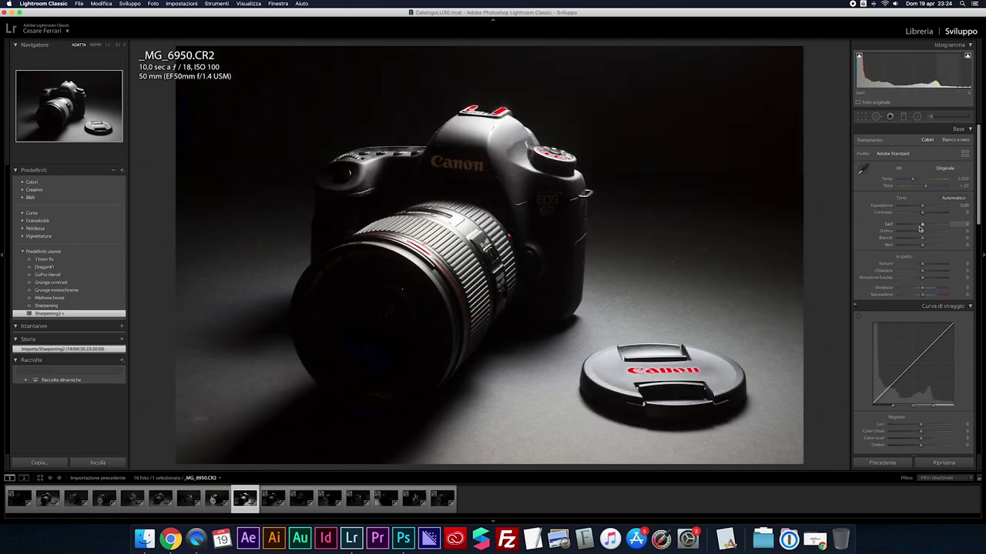
{"action": "left_click_drag", "start_coordinate": [919, 228], "coordinate": [918, 226]}
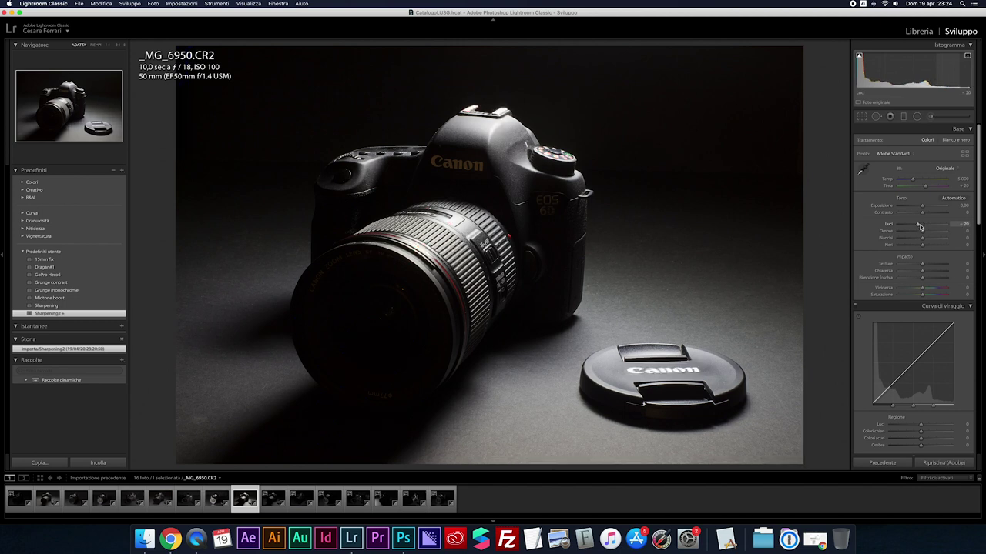
{"action": "key", "text": "shift+Down"}
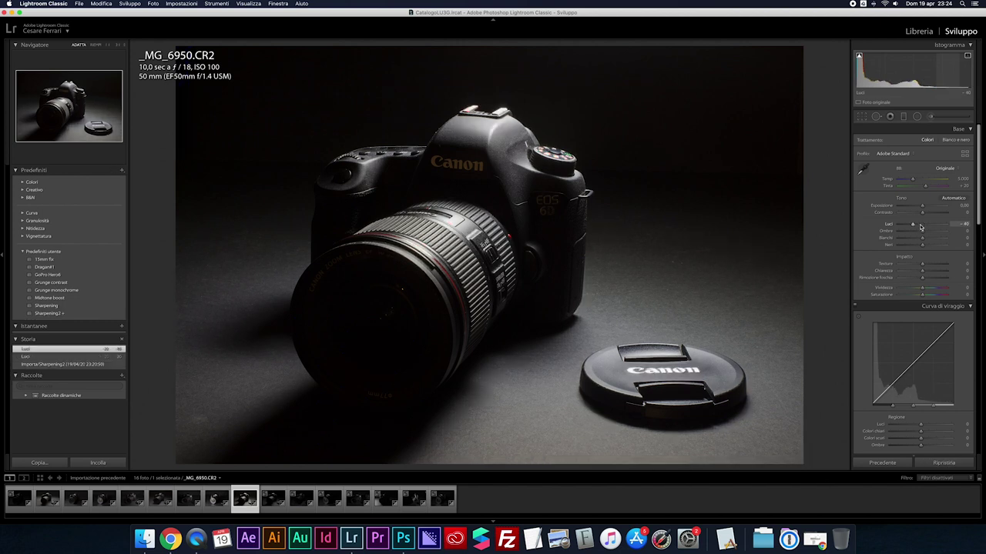
{"action": "key", "text": "="}
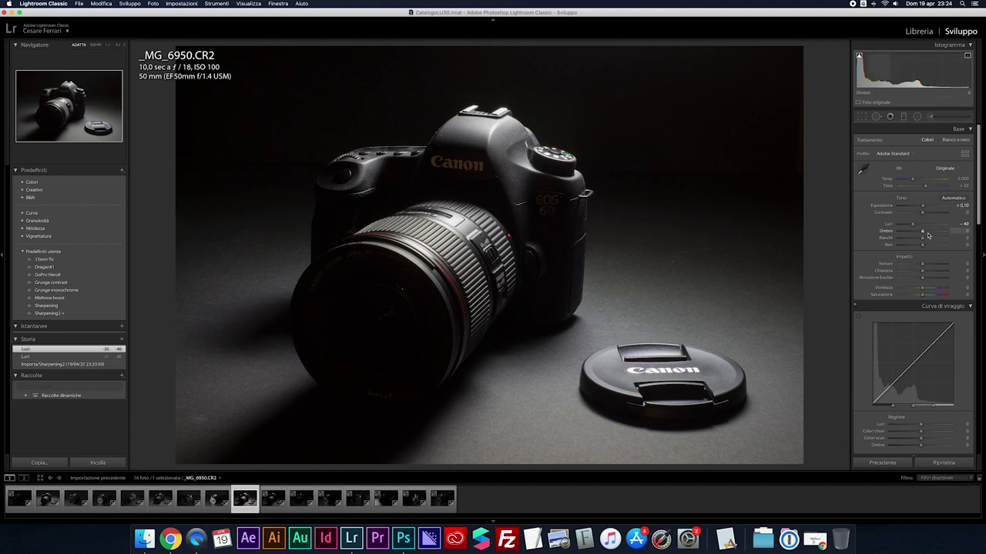
{"action": "key", "text": "shift+Up"}
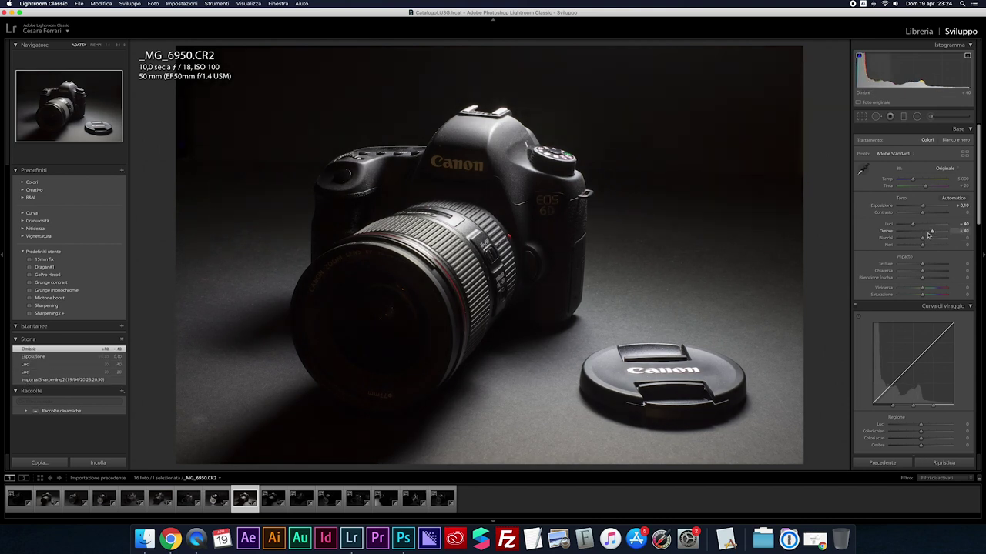
Step: Raise _MG_6951's Highlights to +30, then advance to _MG_6952
{"action": "key", "text": "Right"}
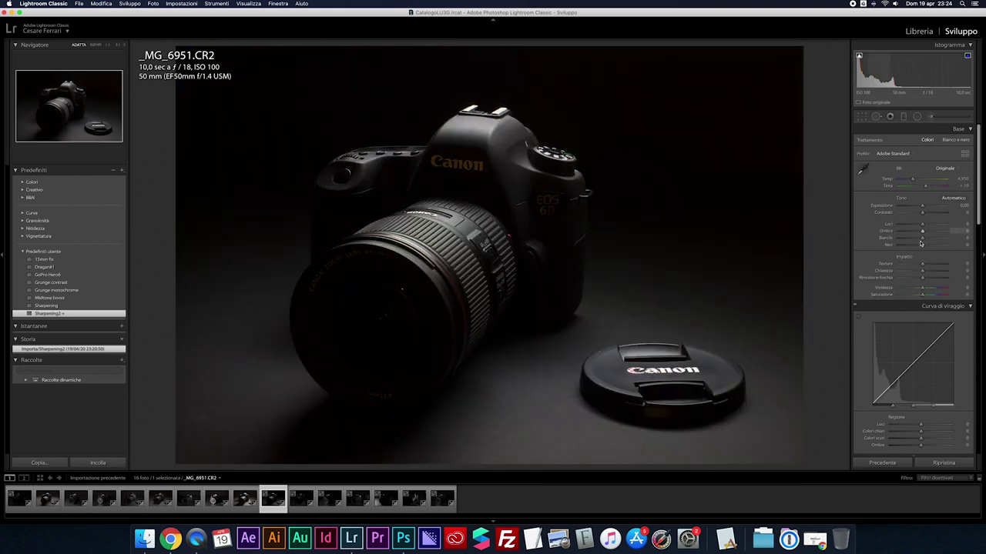
{"action": "left_click", "coordinate": [925, 227]}
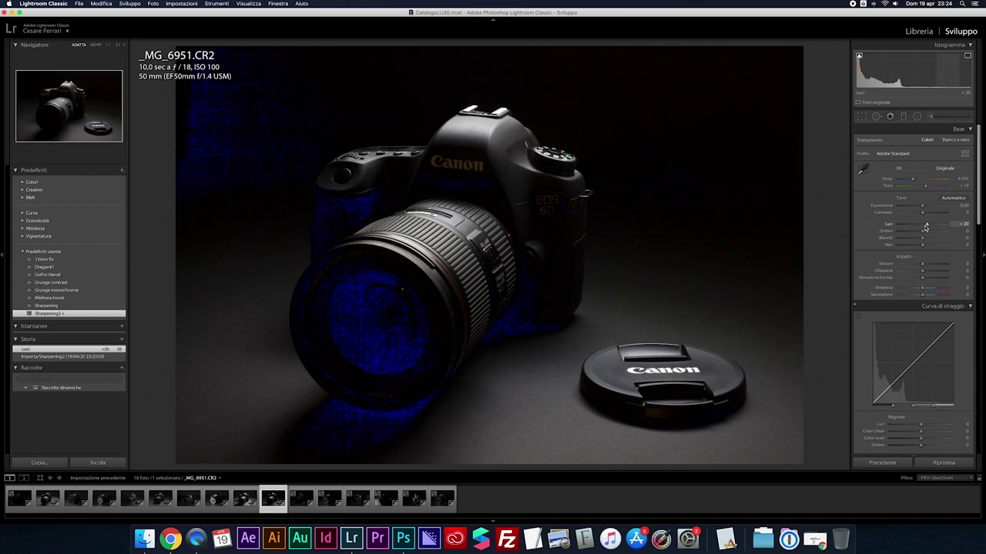
{"action": "left_click_drag", "start_coordinate": [926, 225], "coordinate": [927, 230]}
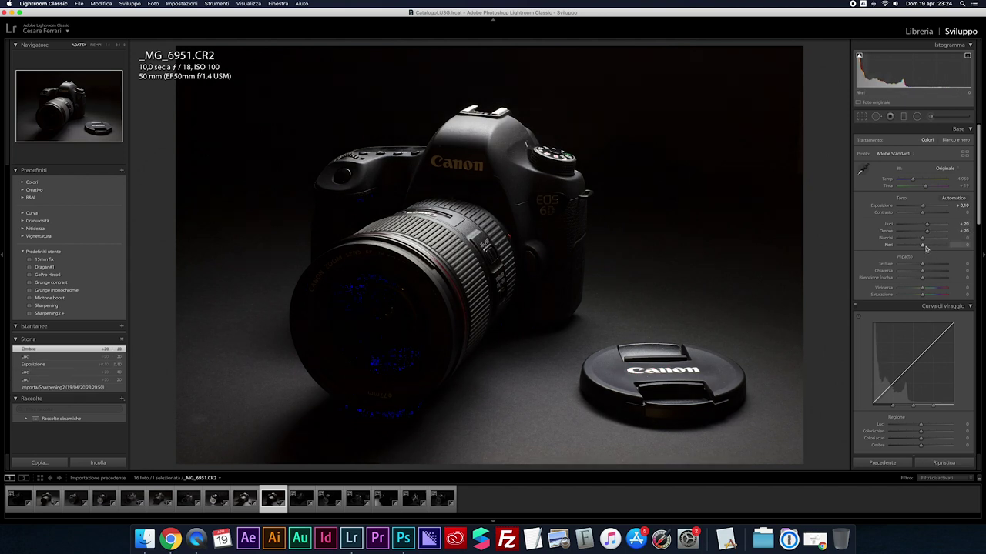
{"action": "key", "text": "Right"}
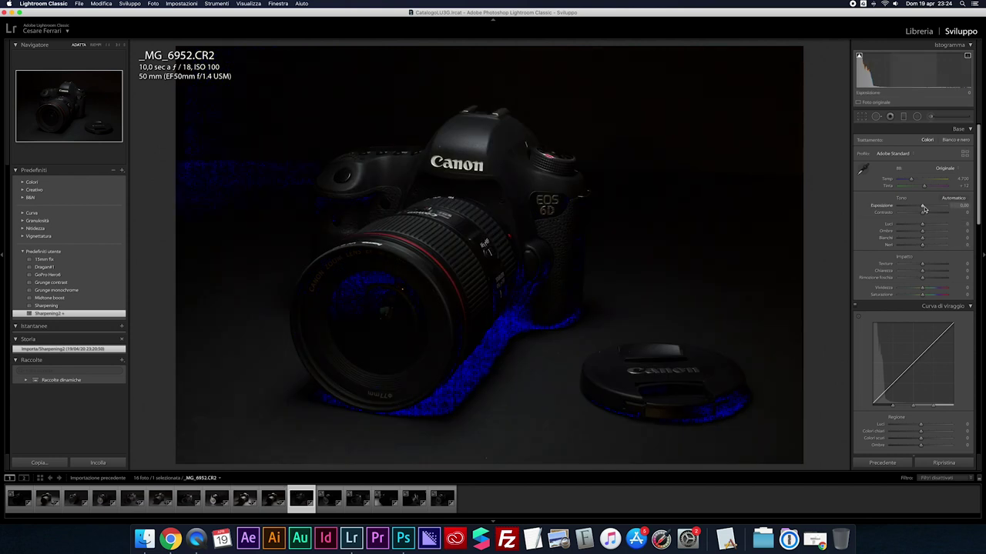
Step: Brighten _MG_6952's Exposure, set Shadows to +20 and push Whites to +40
{"action": "left_click_drag", "start_coordinate": [924, 209], "coordinate": [927, 209]}
{"action": "left_click", "coordinate": [928, 232]}
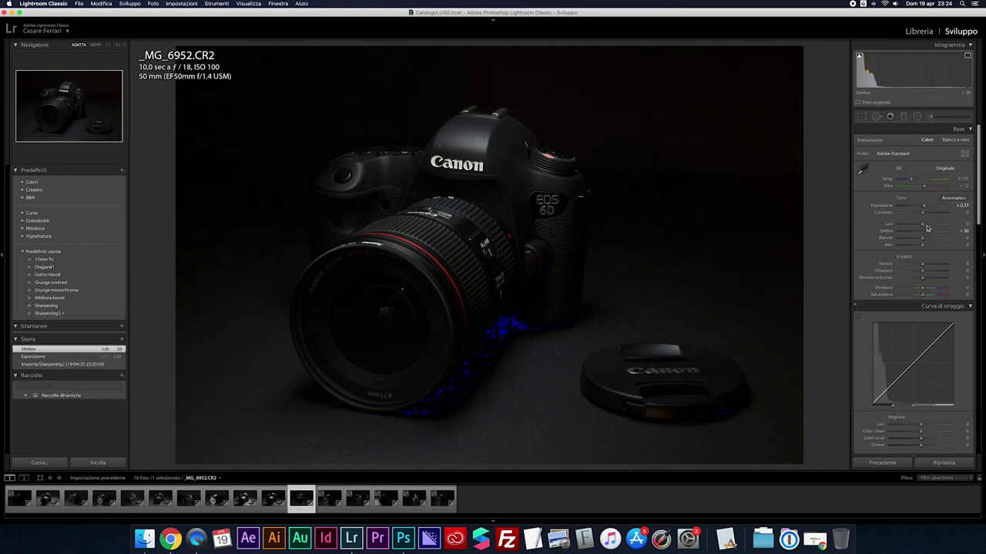
{"action": "left_click", "coordinate": [929, 238]}
{"action": "left_click_drag", "start_coordinate": [929, 238], "coordinate": [932, 239]}
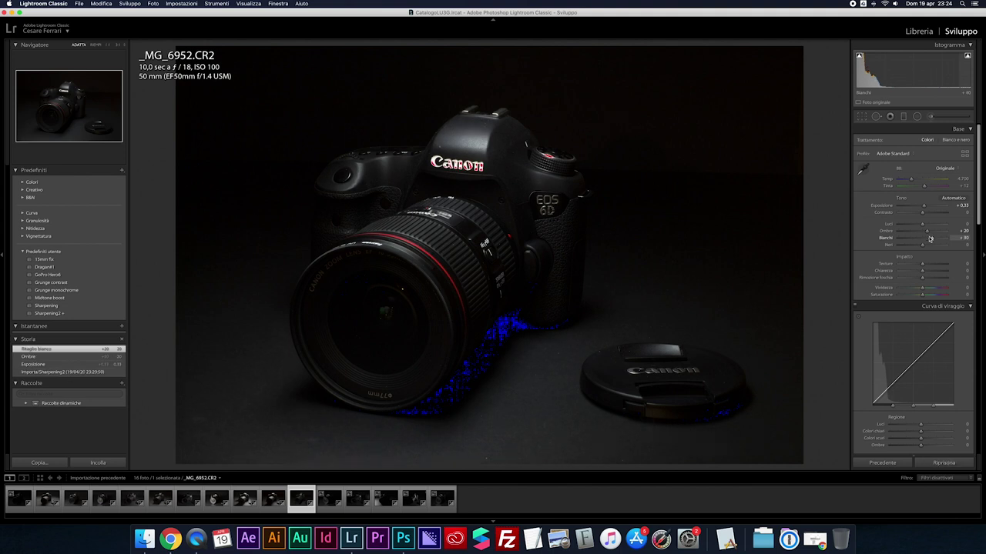
{"action": "scroll", "coordinate": [924, 206], "scroll_direction": "up", "scroll_amount": 1}
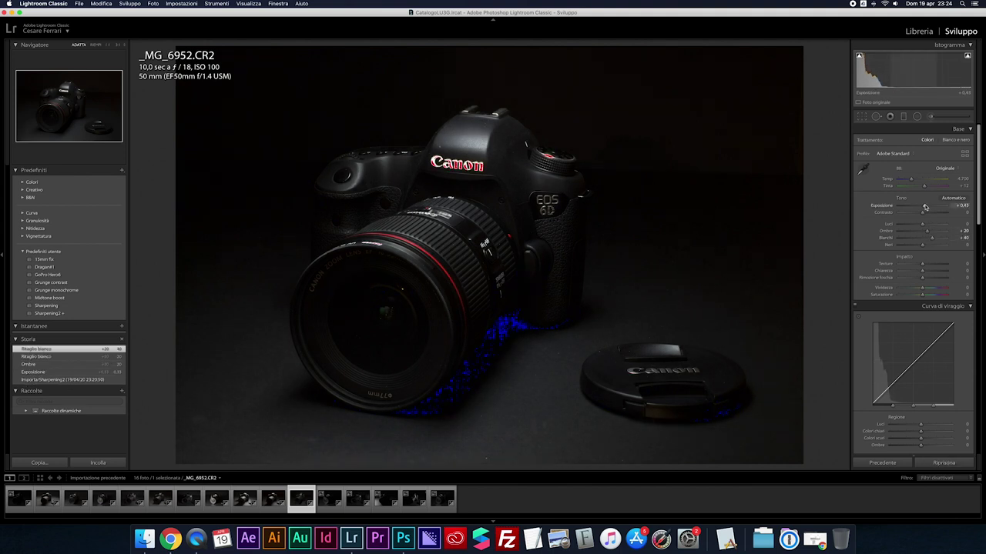
Step: Set _MG_6953 to Exposure +0.30 and Shadows +40, then advance to _MG_6954
{"action": "key", "text": "Right"}
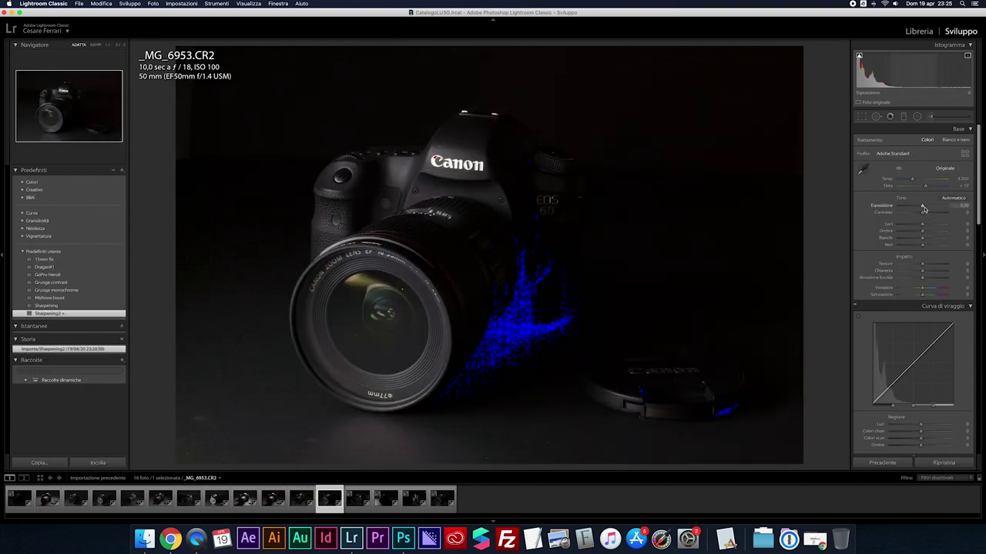
{"action": "scroll", "coordinate": [923, 208], "scroll_direction": "up", "scroll_amount": 1}
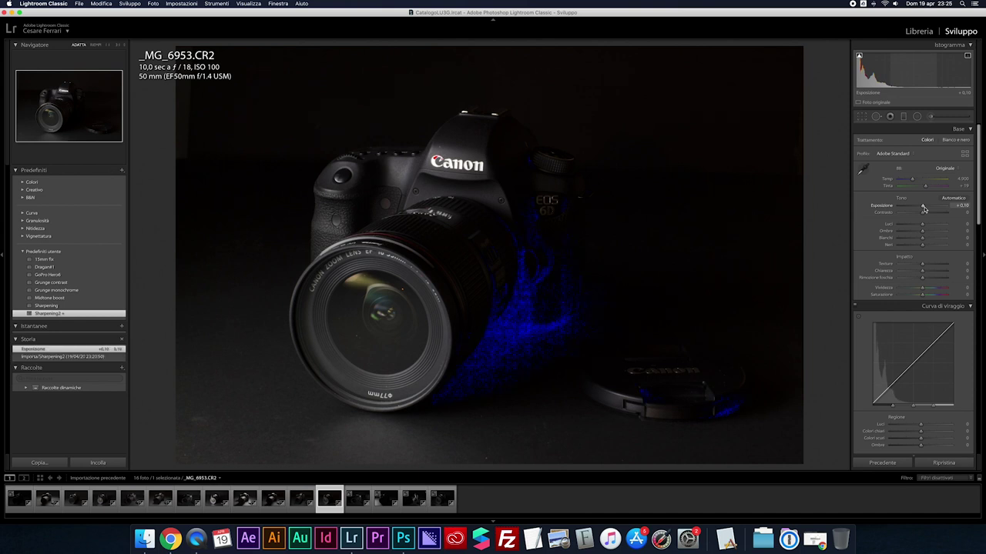
{"action": "scroll", "coordinate": [924, 206], "scroll_direction": "up", "scroll_amount": 1}
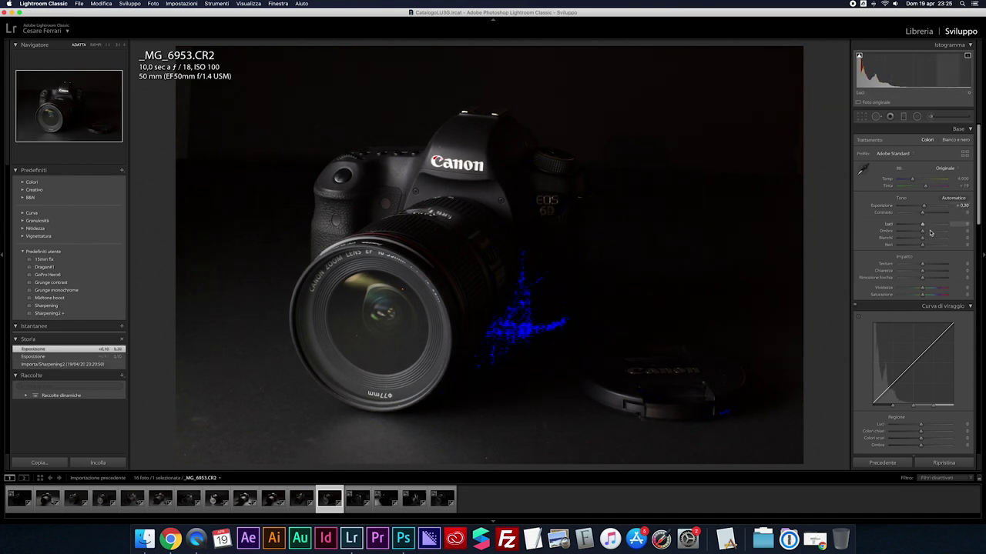
{"action": "scroll", "coordinate": [931, 233], "scroll_direction": "up", "scroll_amount": 2}
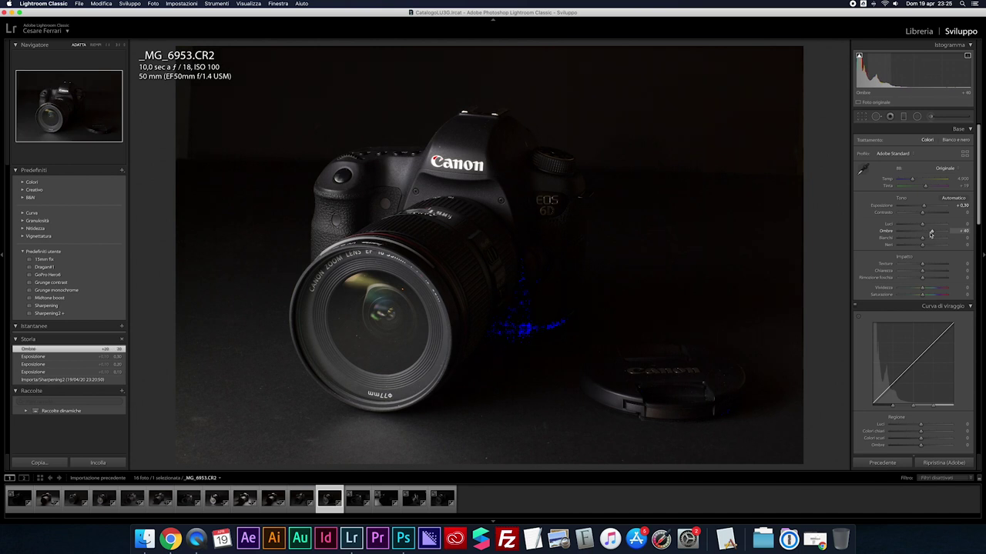
{"action": "key", "text": "Right"}
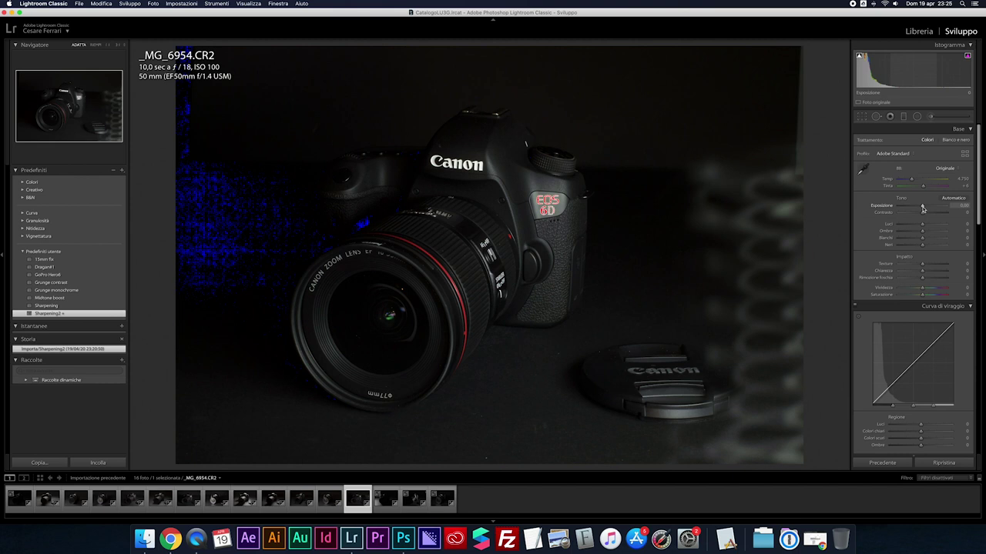
Step: Lift _MG_6955's Shadows to +40 and brighten _MG_6956's exposure
{"action": "scroll", "coordinate": [923, 208], "scroll_direction": "up", "scroll_amount": 2}
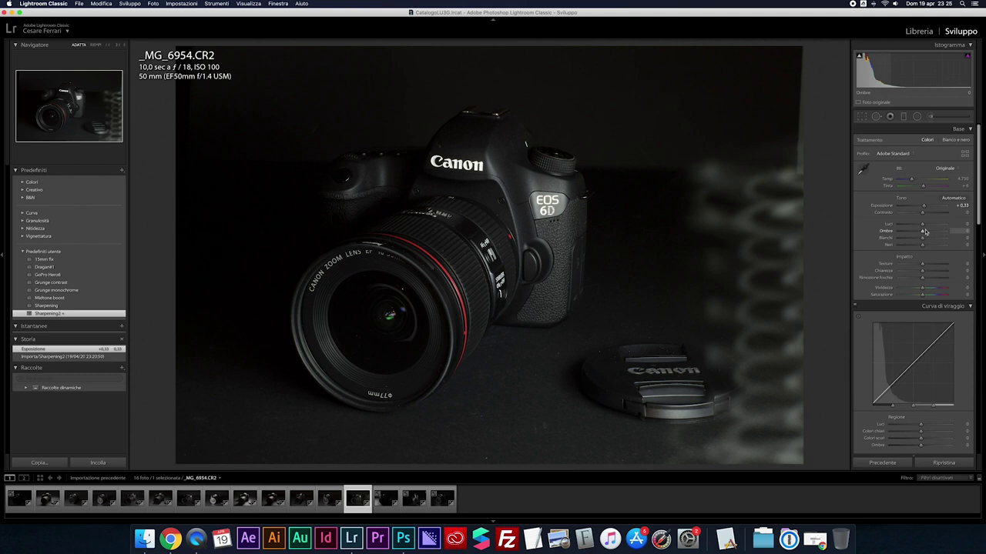
{"action": "key", "text": "Right"}
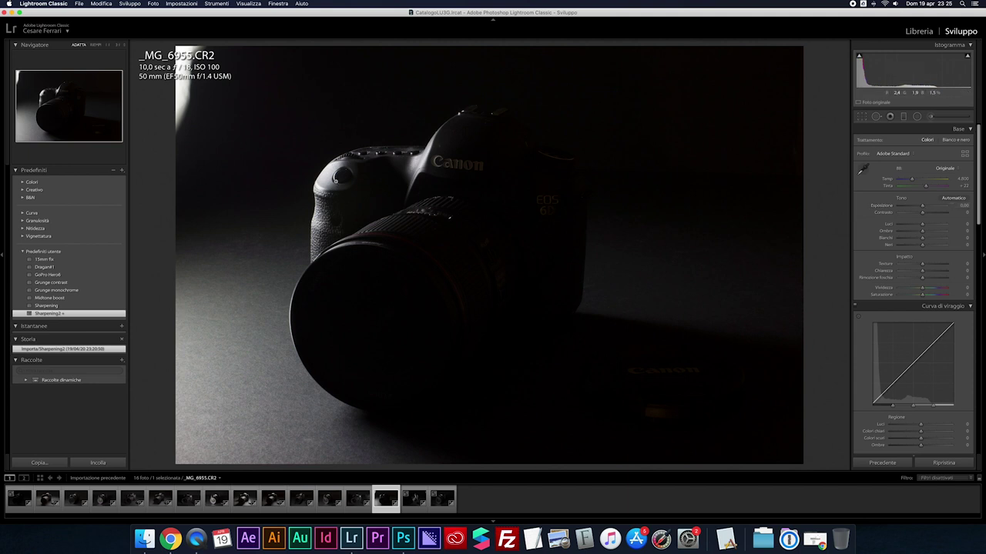
{"action": "key", "text": "j"}
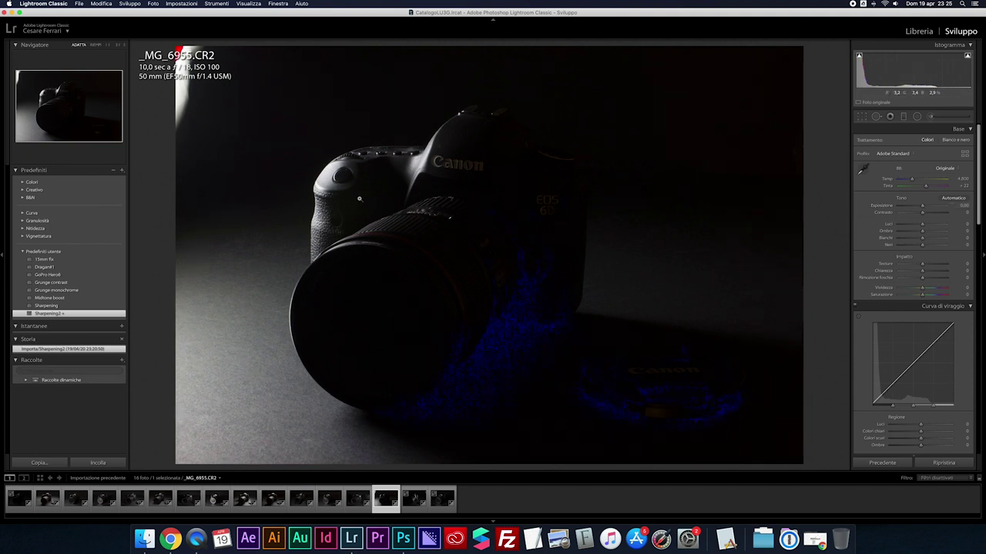
{"action": "key", "text": "j"}
{"action": "left_click_drag", "start_coordinate": [922, 231], "coordinate": [930, 234]}
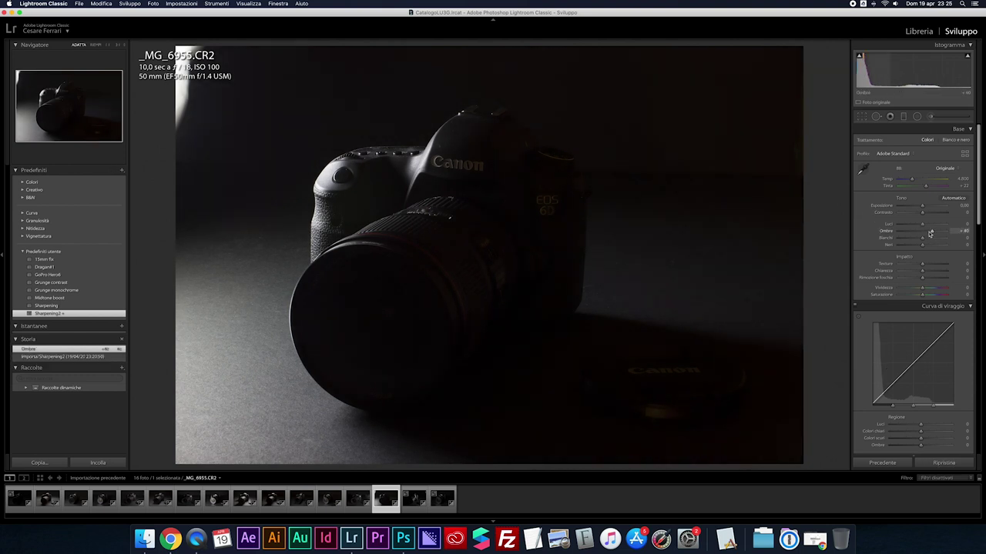
{"action": "key", "text": "Right"}
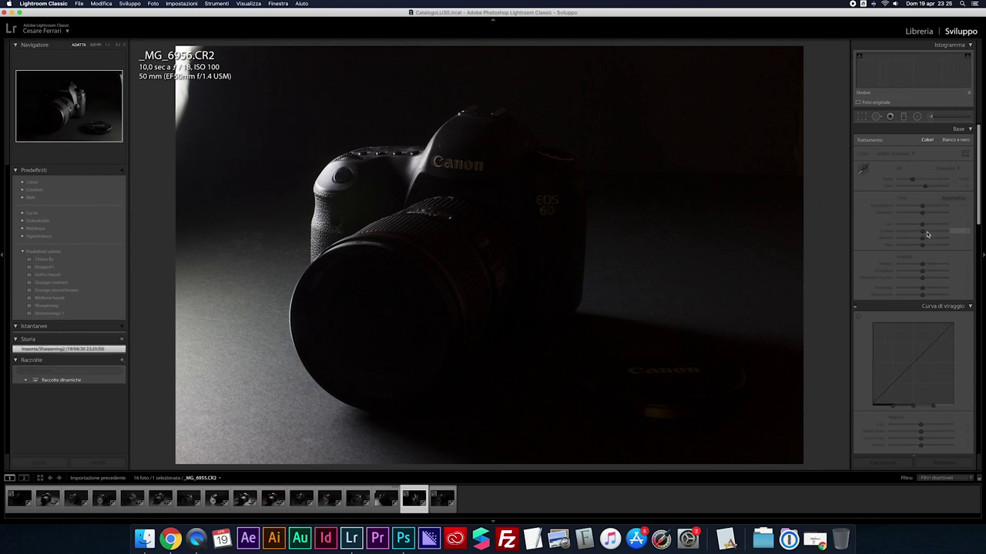
{"action": "left_click_drag", "start_coordinate": [922, 206], "coordinate": [928, 239]}
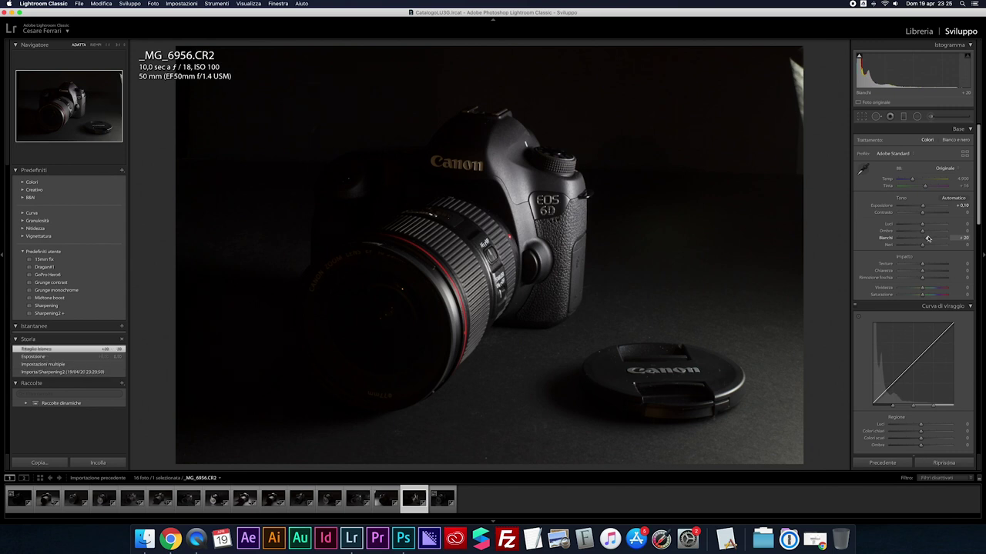
Step: Give _MG_6957 Exposure +0.10 and Shadows +20, then export all 16 photos
{"action": "key", "text": "Right"}
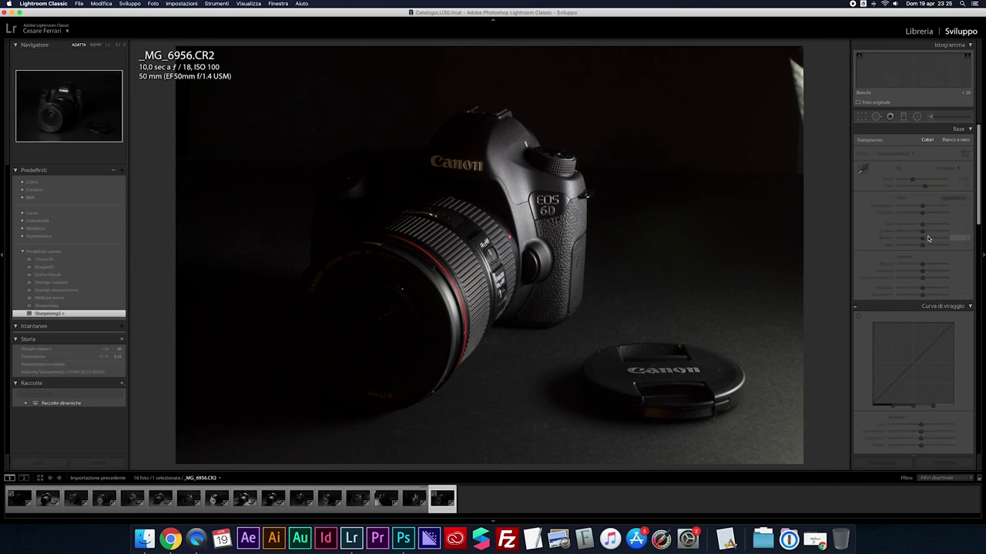
{"action": "left_click_drag", "start_coordinate": [923, 207], "coordinate": [928, 231]}
{"action": "left_click", "coordinate": [926, 231]}
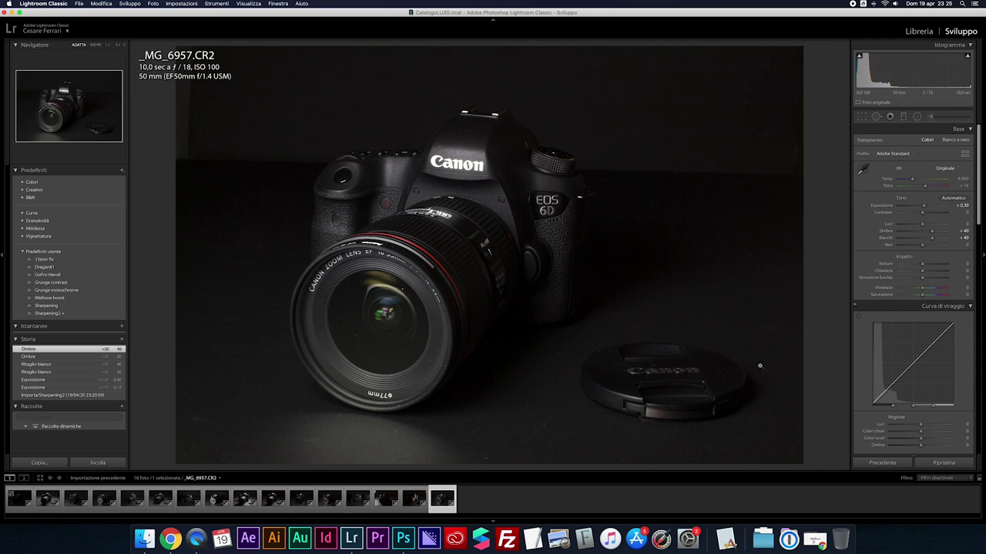
{"action": "left_click", "coordinate": [17, 500], "text": "shift"}
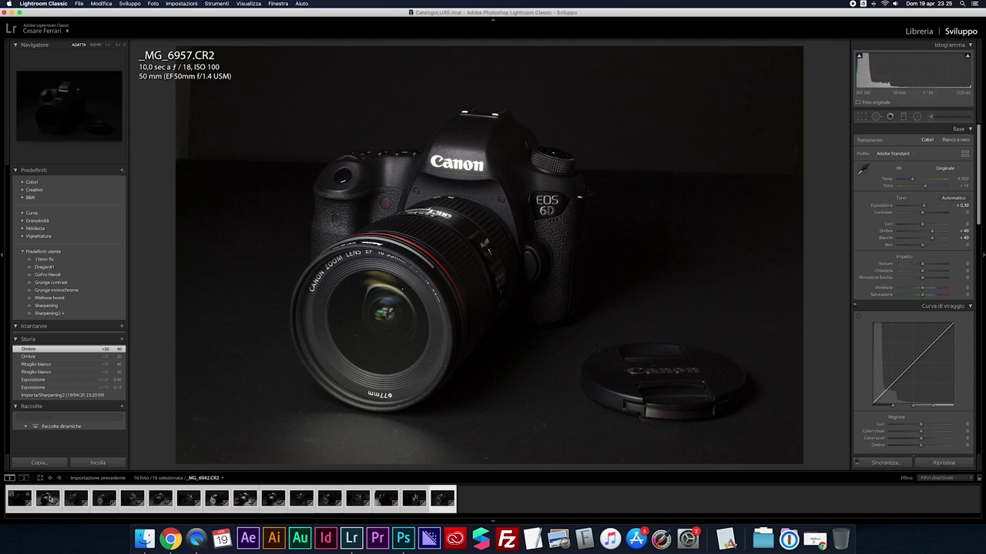
{"action": "key", "text": "super+alt+shift+e"}
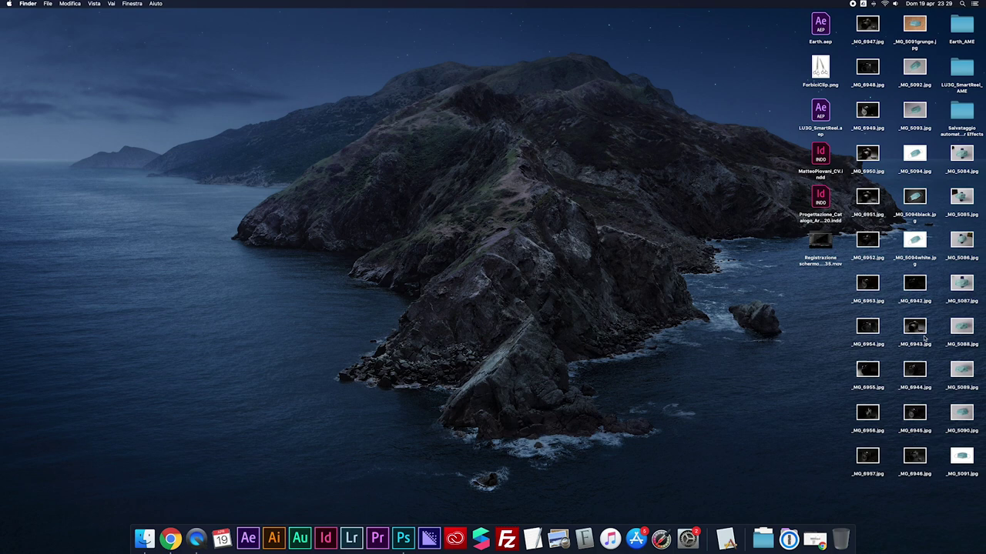
Step: Preview _MG_6942.jpg on the desktop and delete it
{"action": "left_click", "coordinate": [914, 295]}
{"action": "key", "text": "space"}
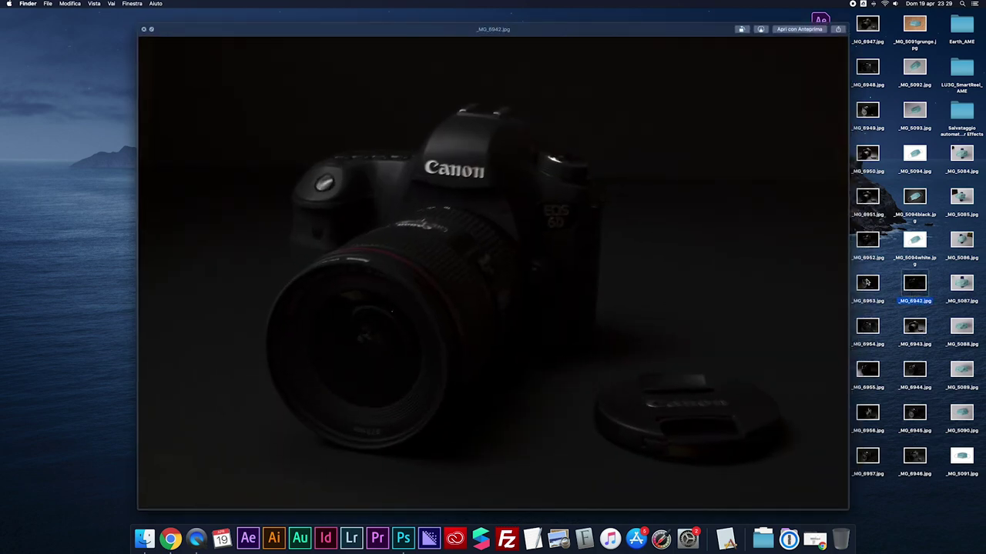
{"action": "key", "text": "space"}
{"action": "key", "text": "super+BackSpace"}
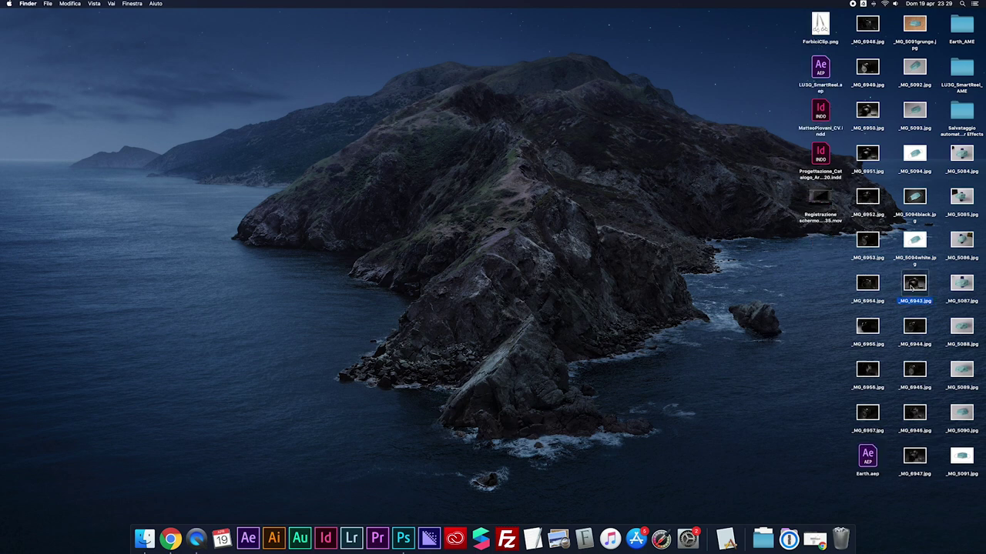
Step: Quick Look exposures _MG_6943 through _MG_6951, then open _MG_6951.jpg in Photoshop
{"action": "key", "text": "space"}
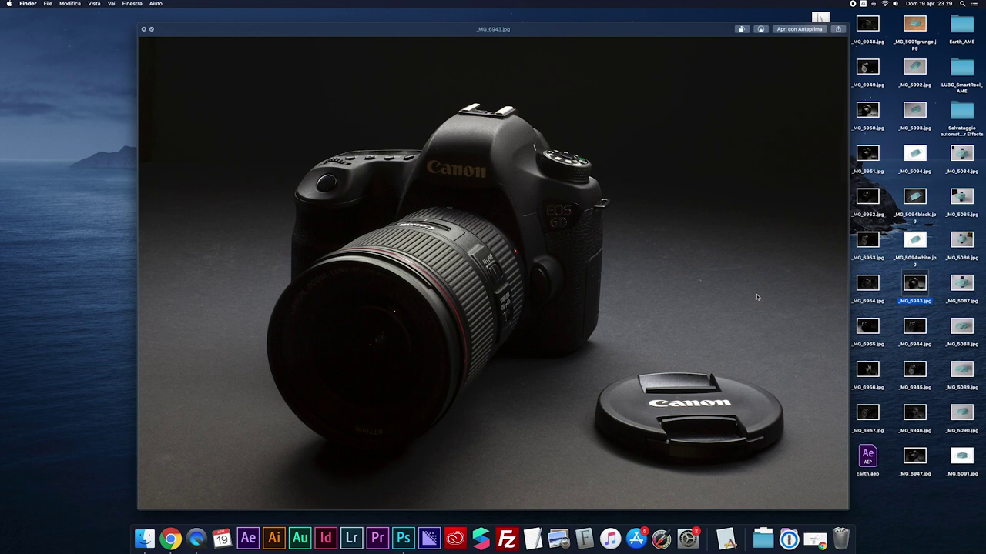
{"action": "key", "text": "Down"}
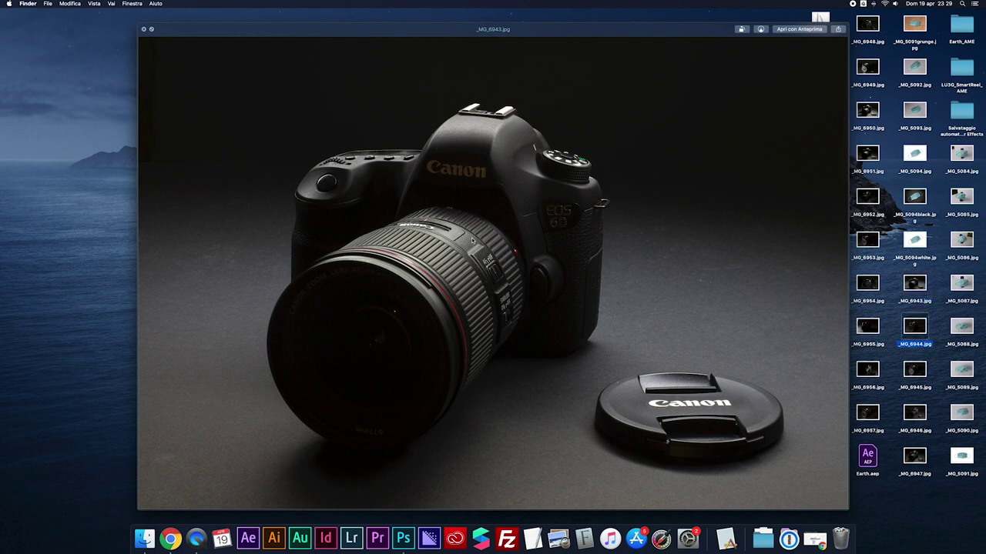
{"action": "key", "text": "Down"}
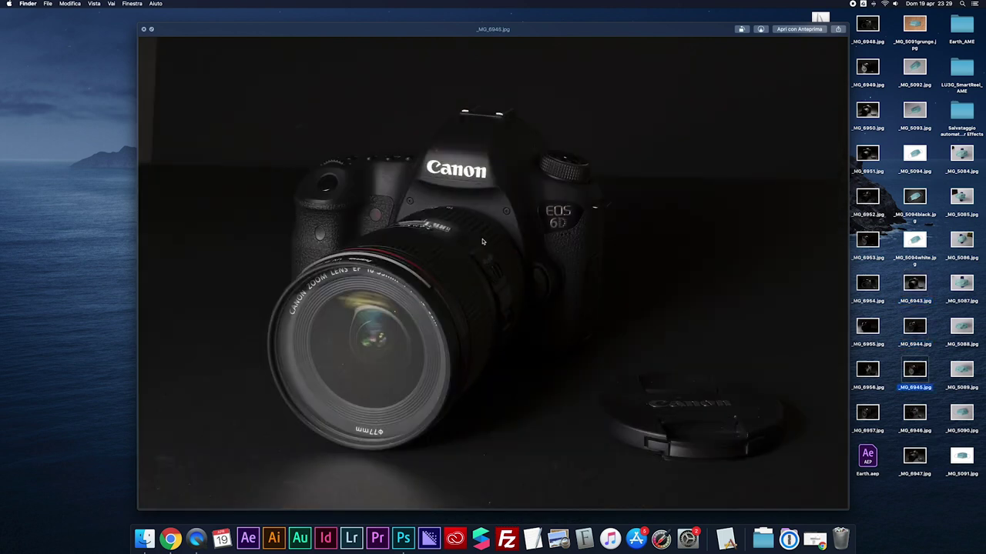
{"action": "key", "text": "Down"}
{"action": "key", "text": "Down"}
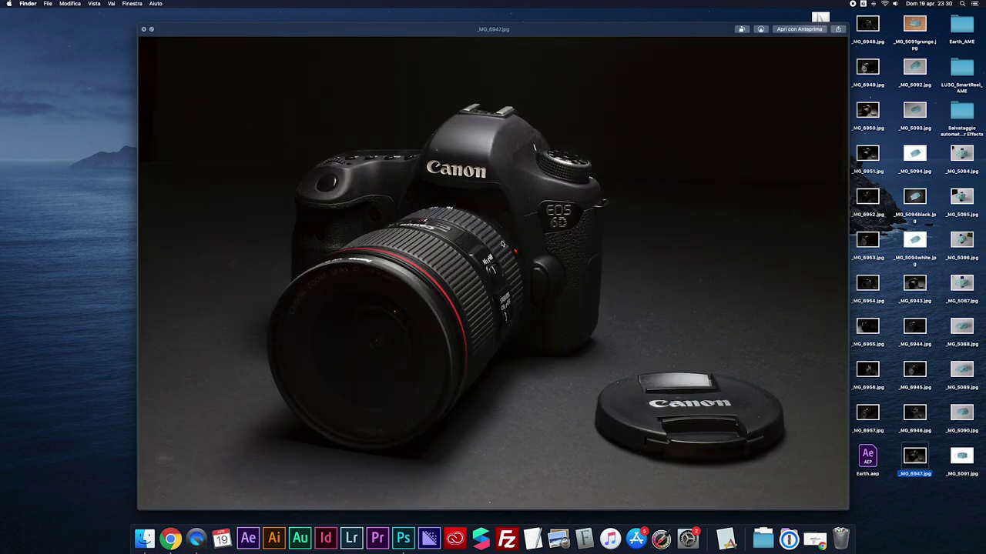
{"action": "key", "text": "space"}
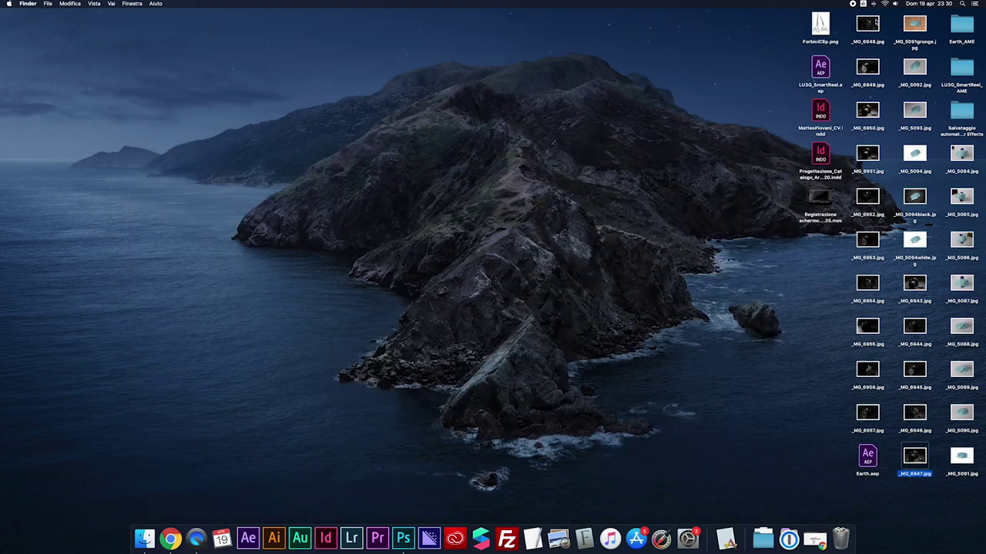
{"action": "left_click", "coordinate": [875, 24]}
{"action": "key", "text": "space"}
{"action": "key", "text": "Down"}
{"action": "key", "text": "Down"}
{"action": "key", "text": "Down"}
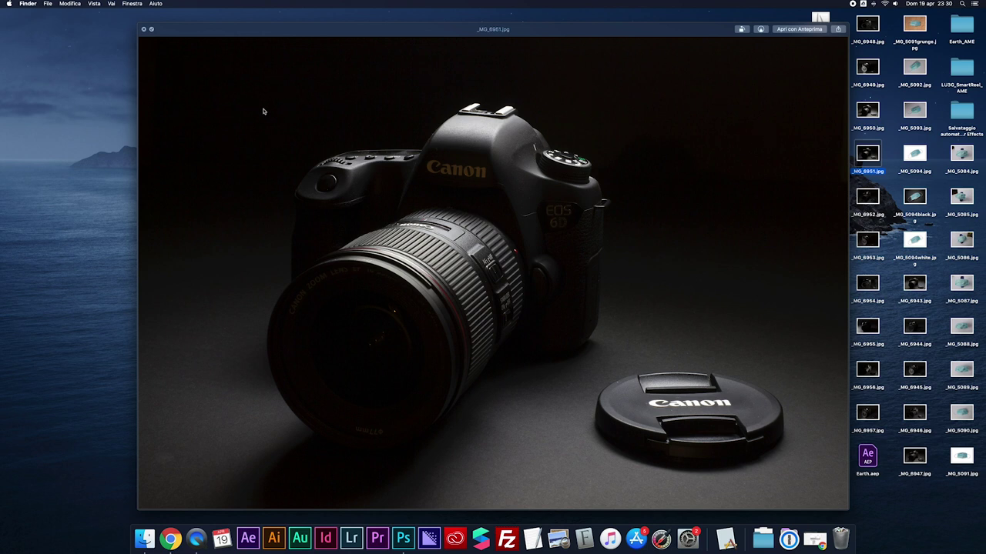
{"action": "key", "text": "space"}
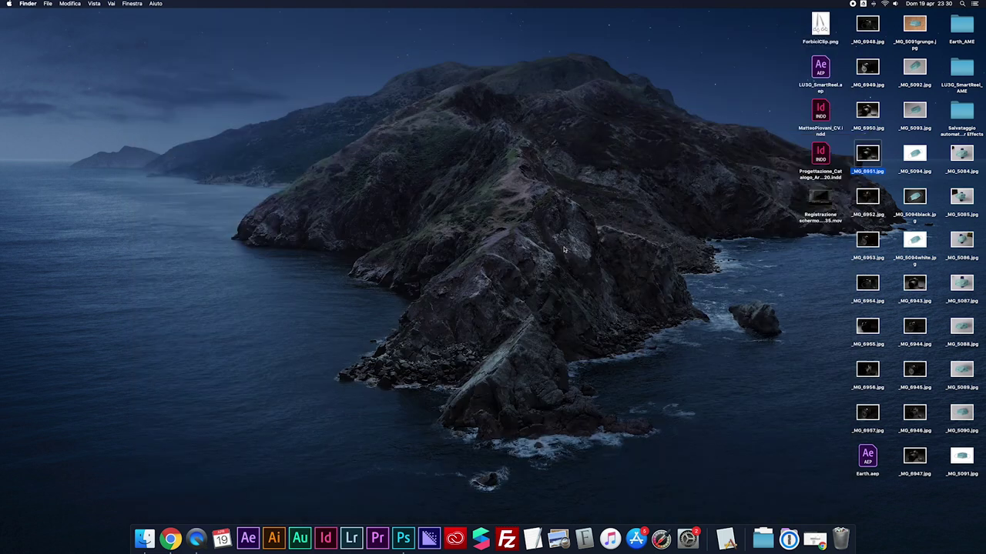
{"action": "mouse_move", "coordinate": [870, 156]}
{"action": "left_mouse_down"}
{"action": "mouse_move", "coordinate": [434, 457]}
{"action": "mouse_move", "coordinate": [402, 536]}
{"action": "left_mouse_up"}
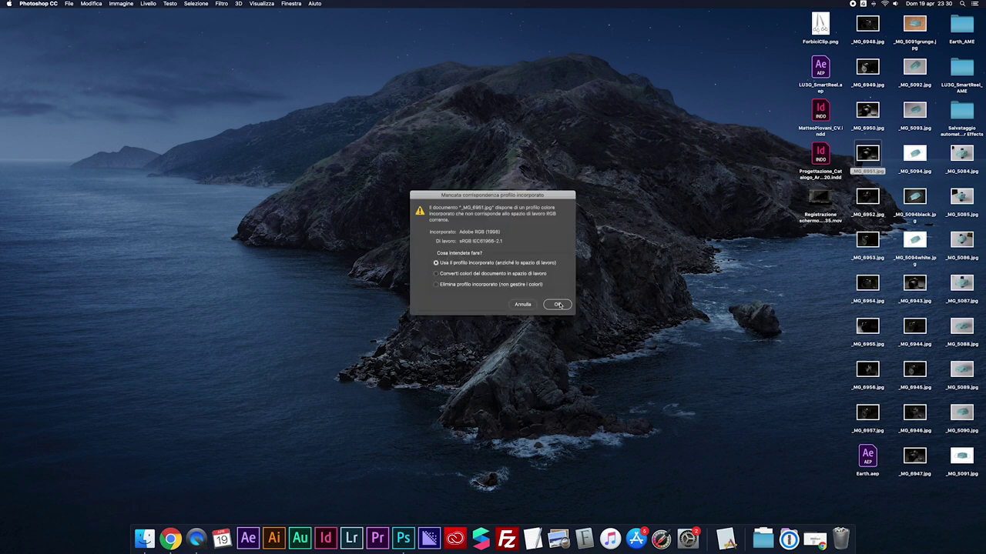
Step: Open _MG_6951.jpg with its embedded profile and drop the 14 exposures _MG_6943–_MG_6957 onto it
{"action": "key", "text": "Return"}
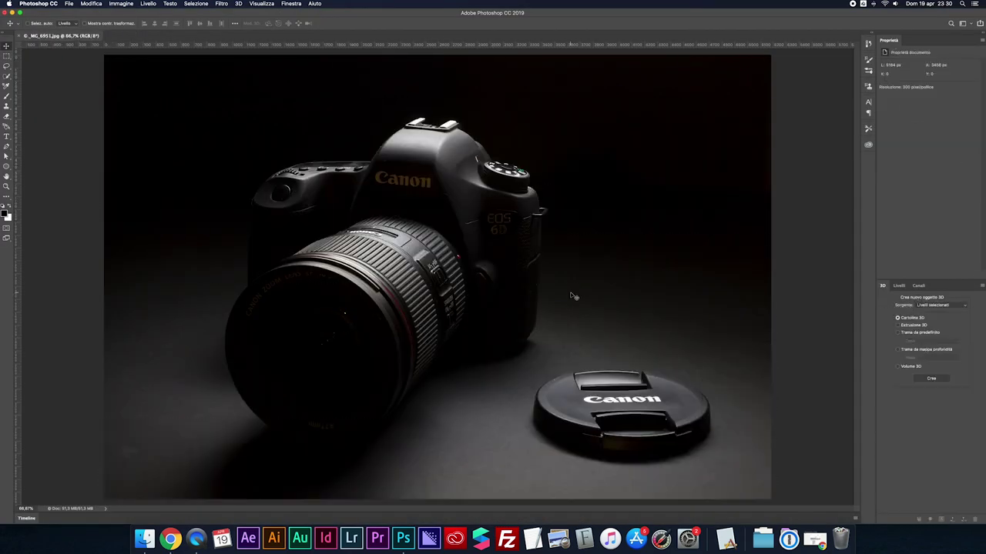
{"action": "key", "text": "F11"}
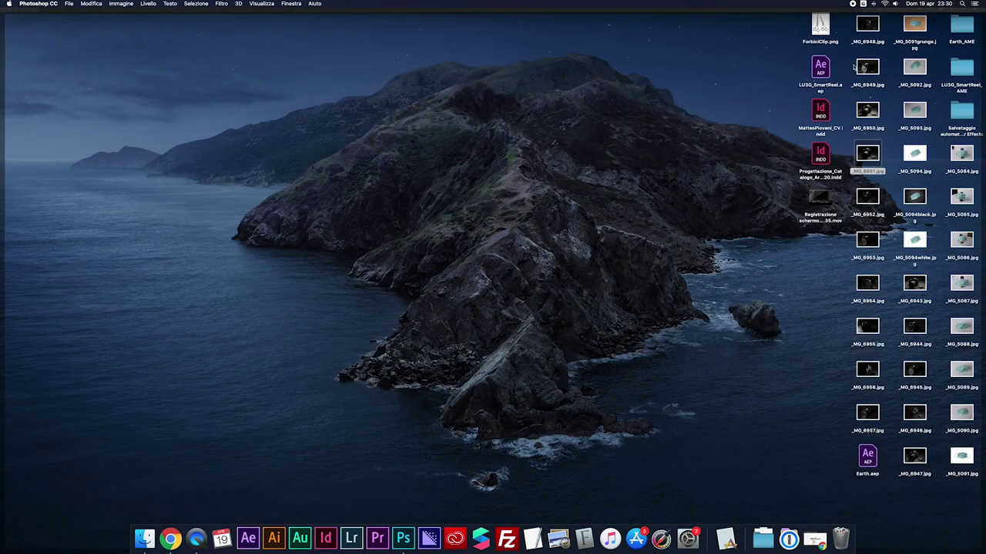
{"action": "left_click_drag", "start_coordinate": [855, 34], "coordinate": [886, 130]}
{"action": "mouse_move", "coordinate": [850, 202]}
{"action": "left_mouse_down"}
{"action": "mouse_move", "coordinate": [885, 356]}
{"action": "mouse_move", "coordinate": [886, 436]}
{"action": "left_mouse_up"}
{"action": "left_click_drag", "start_coordinate": [898, 286], "coordinate": [923, 453]}
{"action": "left_click_drag", "start_coordinate": [869, 416], "coordinate": [175, 445]}
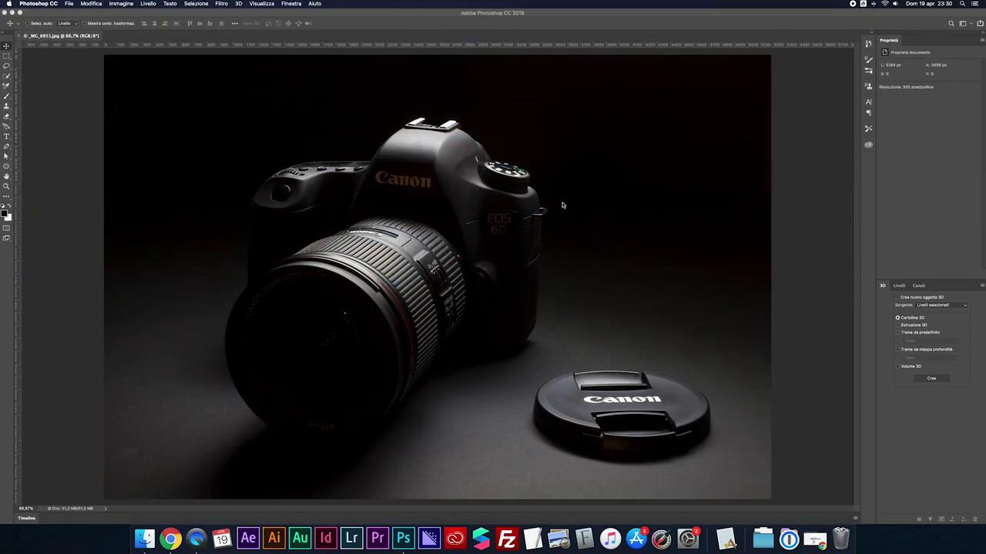
Step: Commit each placed exposure so all become stacked layers
{"action": "key", "text": "Return"}
{"action": "key", "text": "Return"}
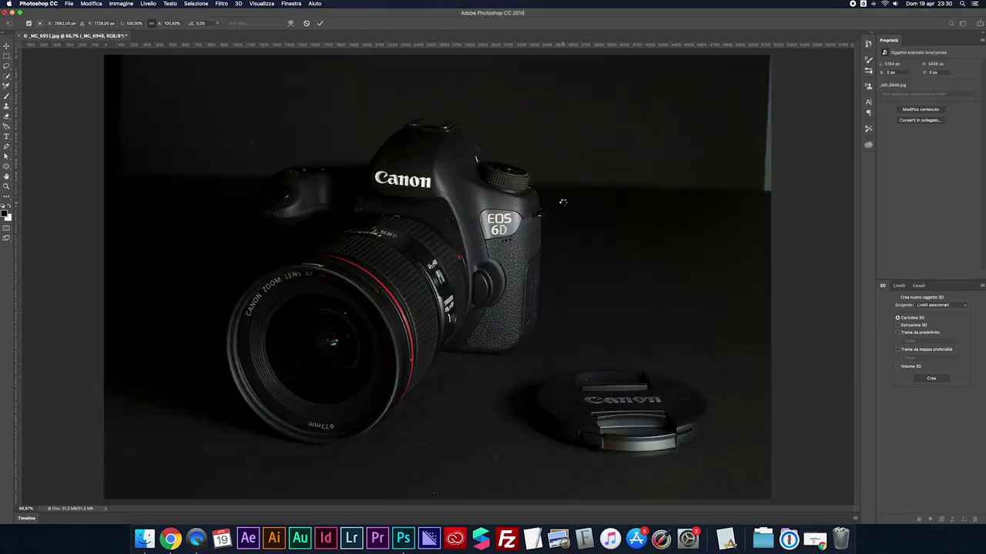
{"action": "key", "text": "Return"}
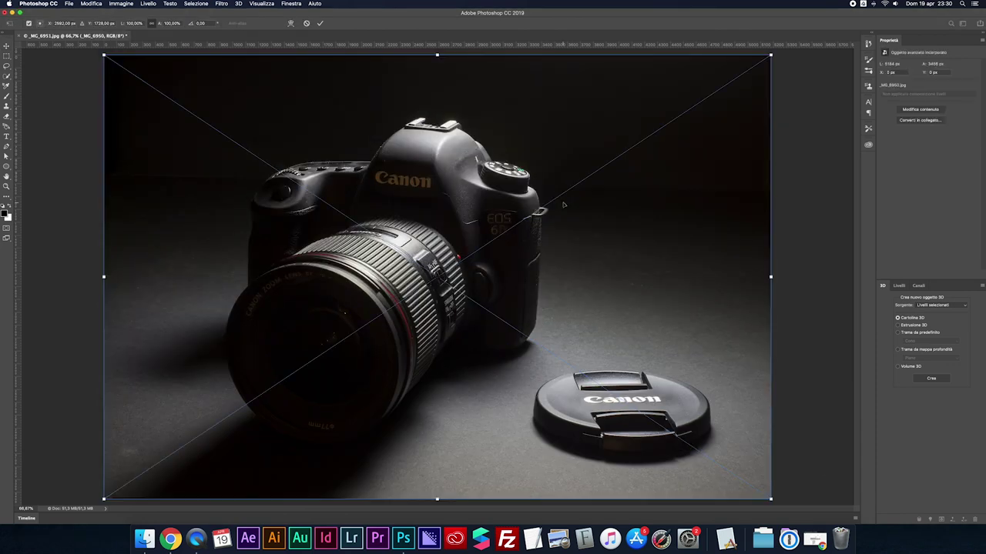
{"action": "key", "text": "Return"}
{"action": "key", "text": "Return"}
{"action": "key", "text": "Return"}
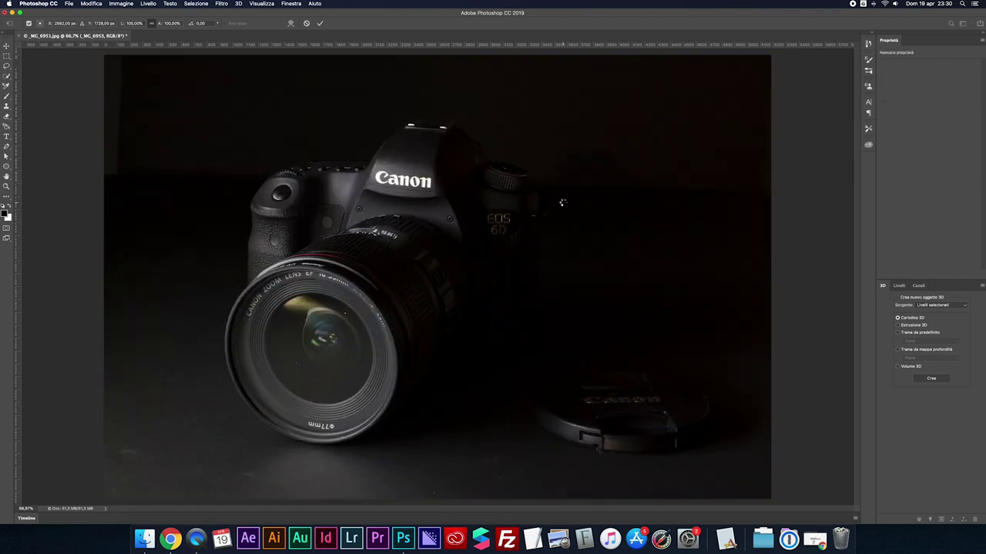
{"action": "key", "text": "Return"}
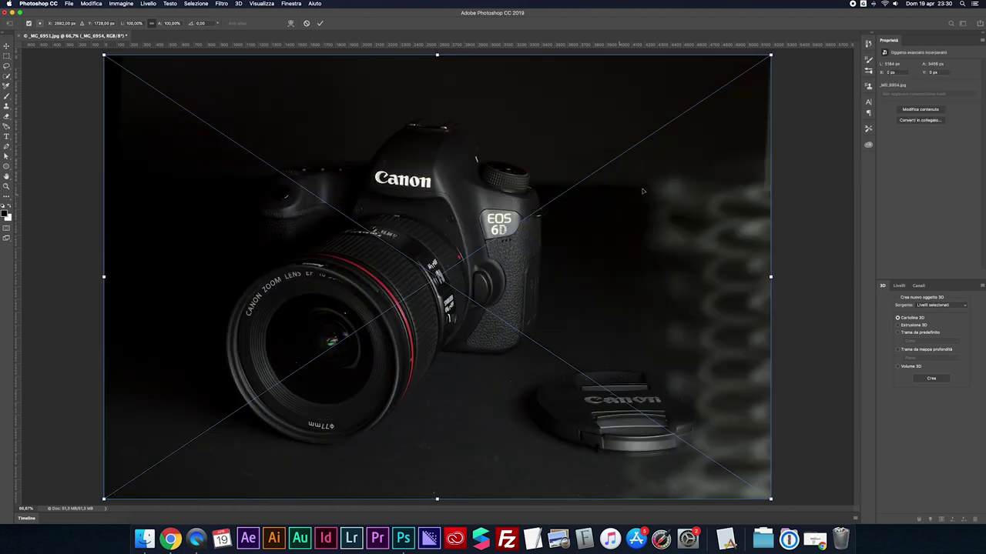
{"action": "key", "text": "Return"}
{"action": "key", "text": "Return"}
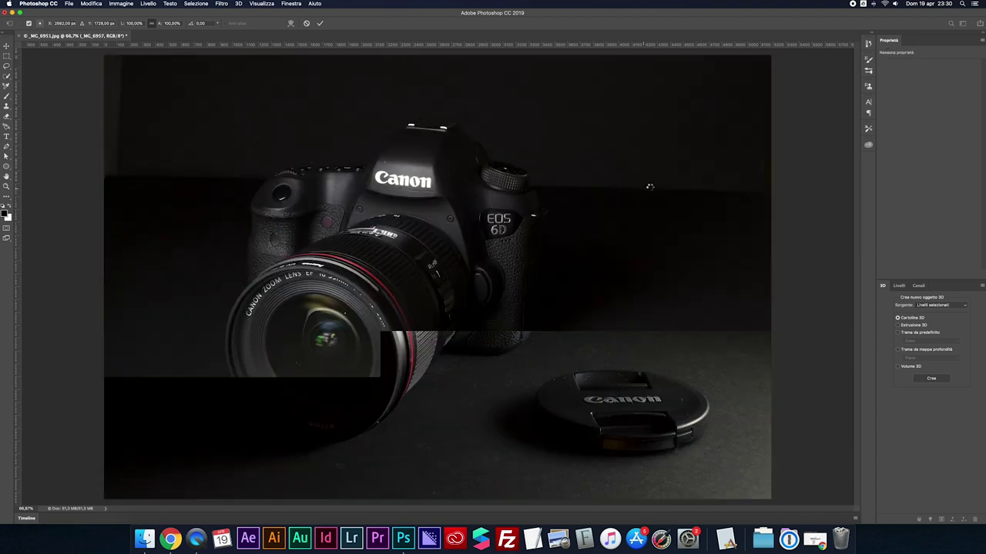
{"action": "key", "text": "Return"}
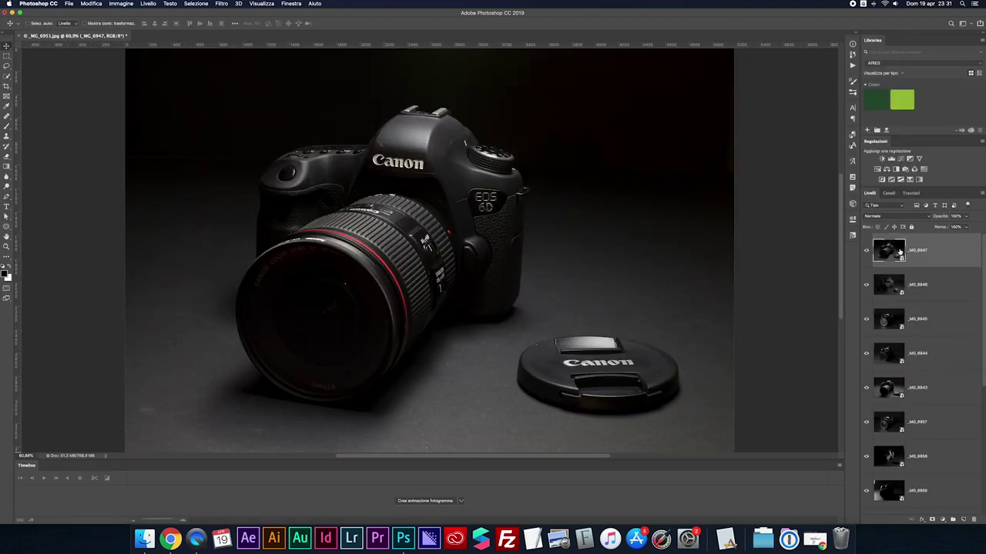
Step: Select all the placed exposure layers and rasterize them with Rasterizza livelli
{"action": "scroll", "coordinate": [951, 299], "scroll_direction": "down", "scroll_amount": 5}
{"action": "left_click", "coordinate": [918, 464], "text": "shift"}
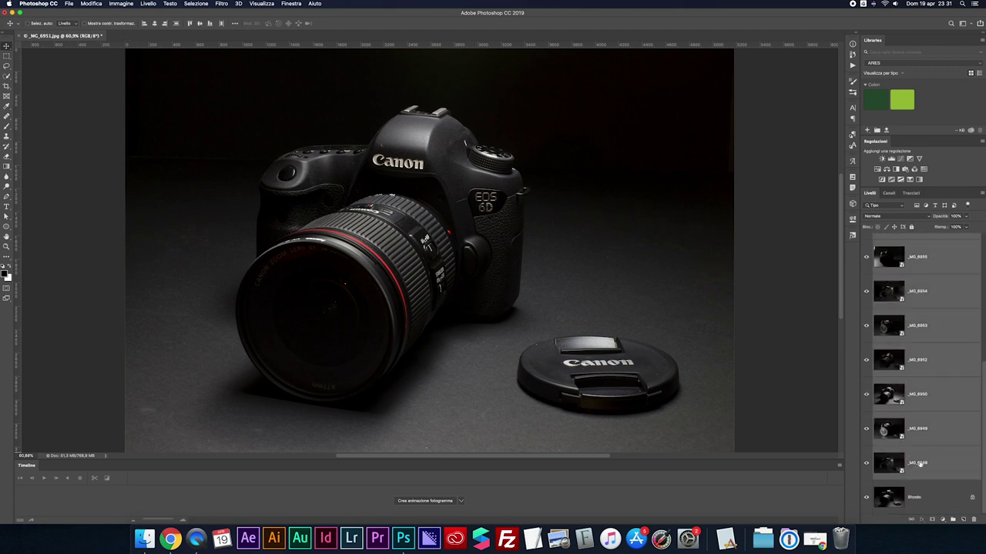
{"action": "right_click", "coordinate": [918, 325]}
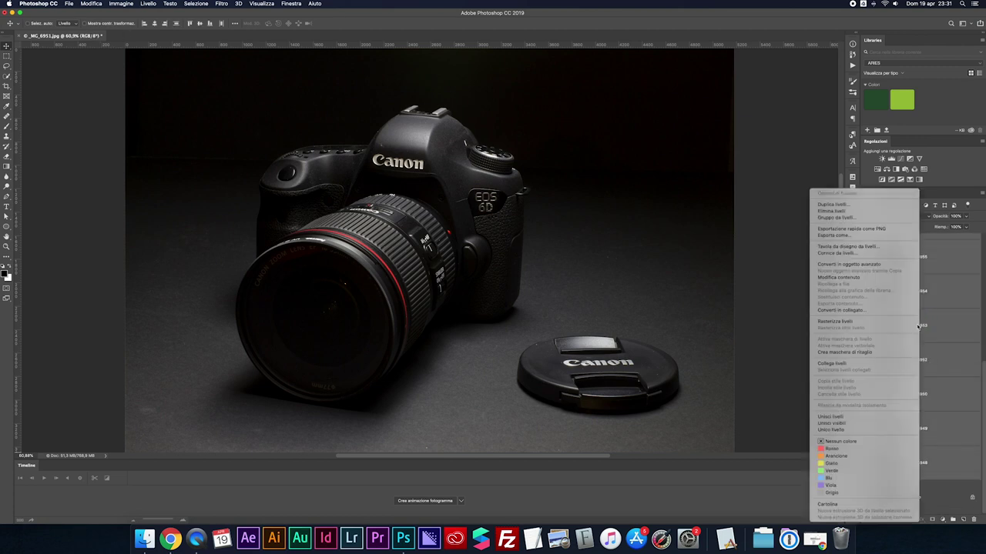
{"action": "left_click", "coordinate": [847, 321]}
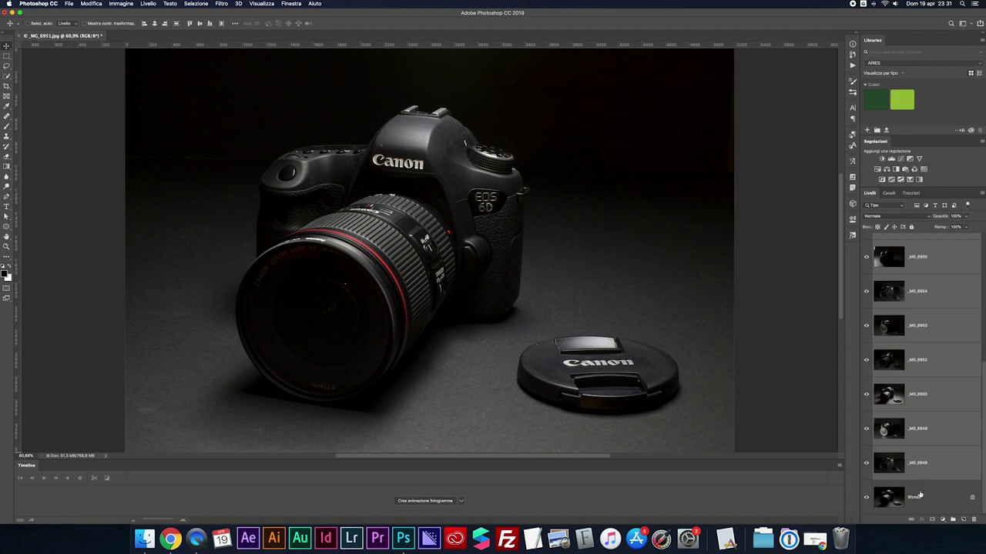
Step: Convert Sfondo into Livello 0 and hide every other layer, briefly checking _MG_6948
{"action": "double_click", "coordinate": [918, 497]}
{"action": "key", "text": "Return"}
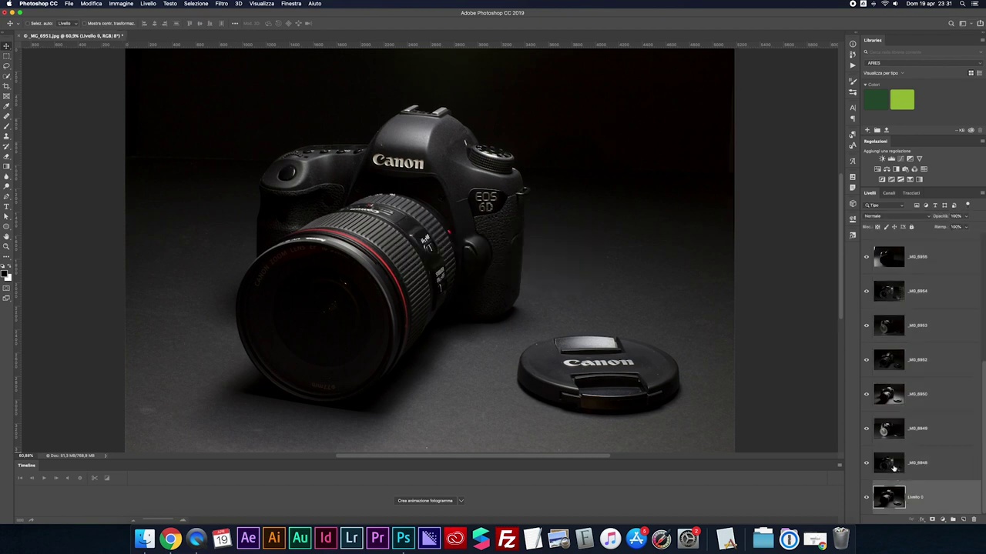
{"action": "left_click", "coordinate": [866, 497], "text": "alt"}
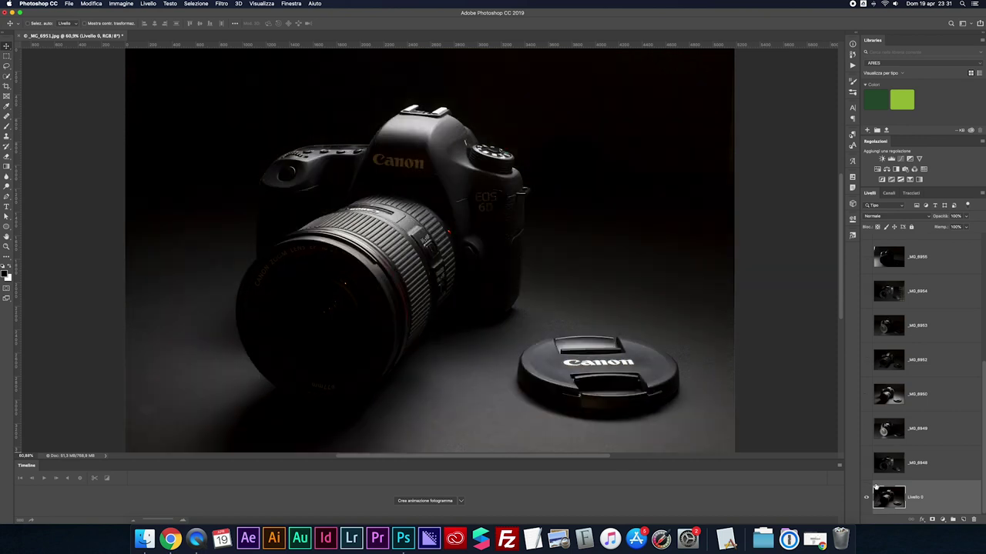
{"action": "left_click", "coordinate": [890, 434]}
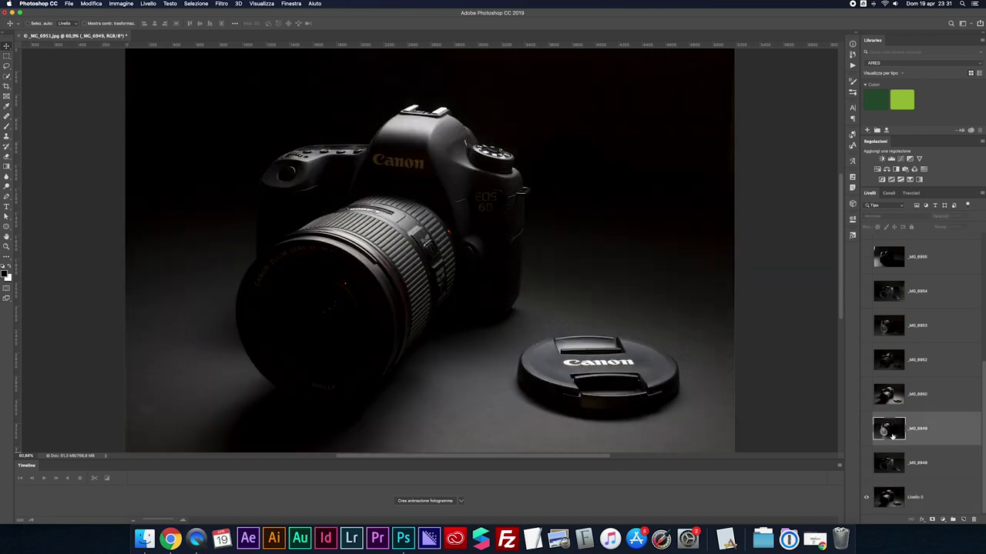
{"action": "scroll", "coordinate": [893, 424], "scroll_direction": "up", "scroll_amount": 5}
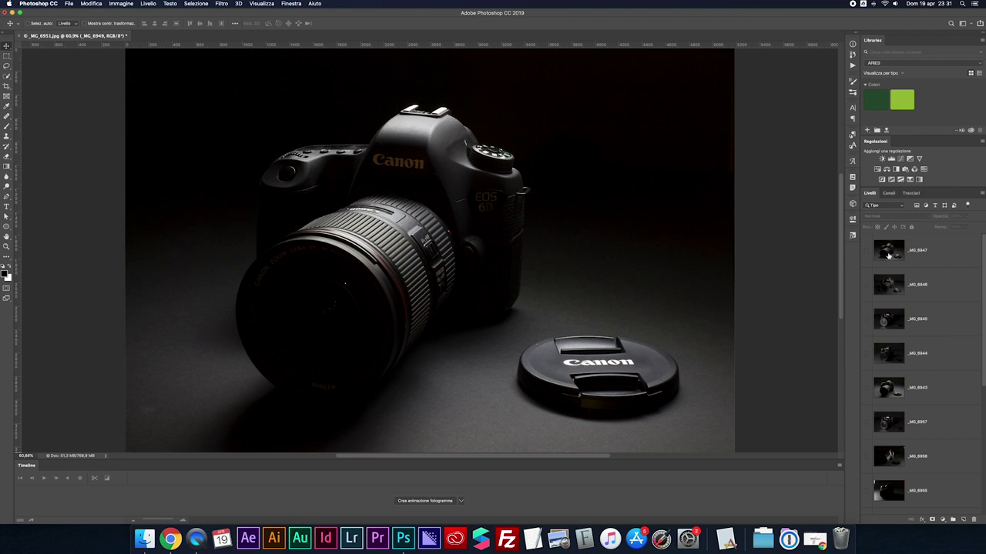
{"action": "scroll", "coordinate": [900, 405], "scroll_direction": "down", "scroll_amount": 5}
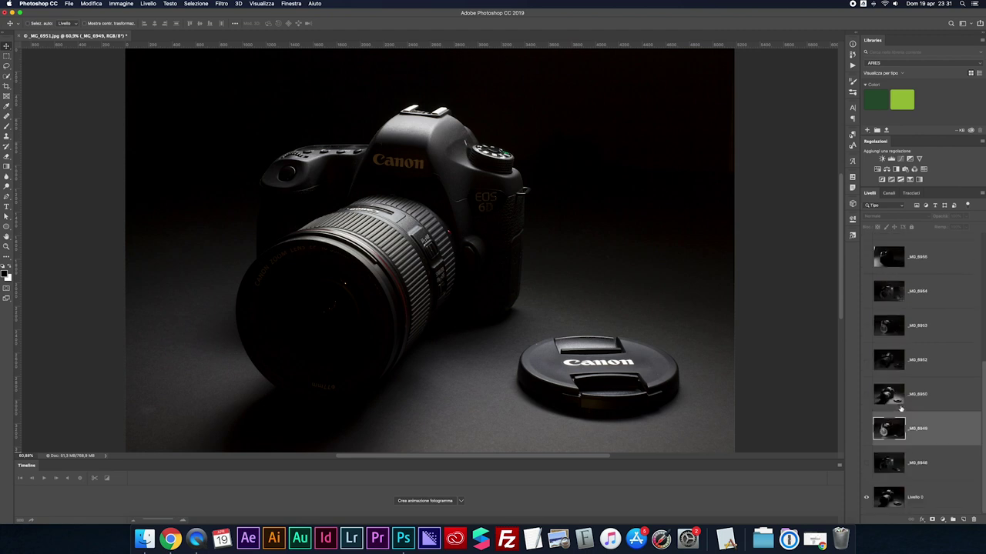
{"action": "left_click", "coordinate": [867, 464]}
{"action": "left_click", "coordinate": [866, 465]}
Step: Show _MG_6948 in Scolora (Lighten) blend mode and toggle it on and off to compare
{"action": "left_click", "coordinate": [876, 466]}
{"action": "left_click", "coordinate": [867, 464]}
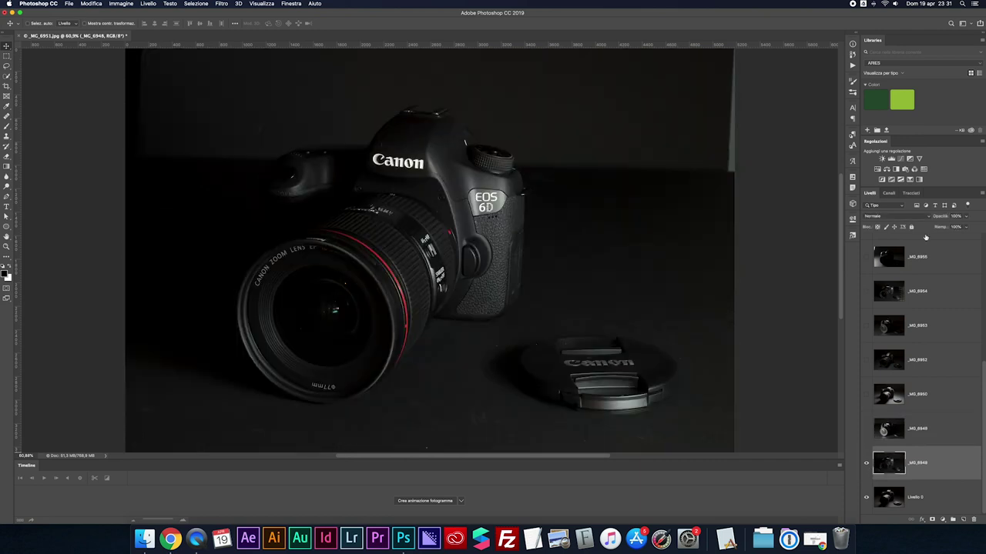
{"action": "left_click", "coordinate": [881, 216]}
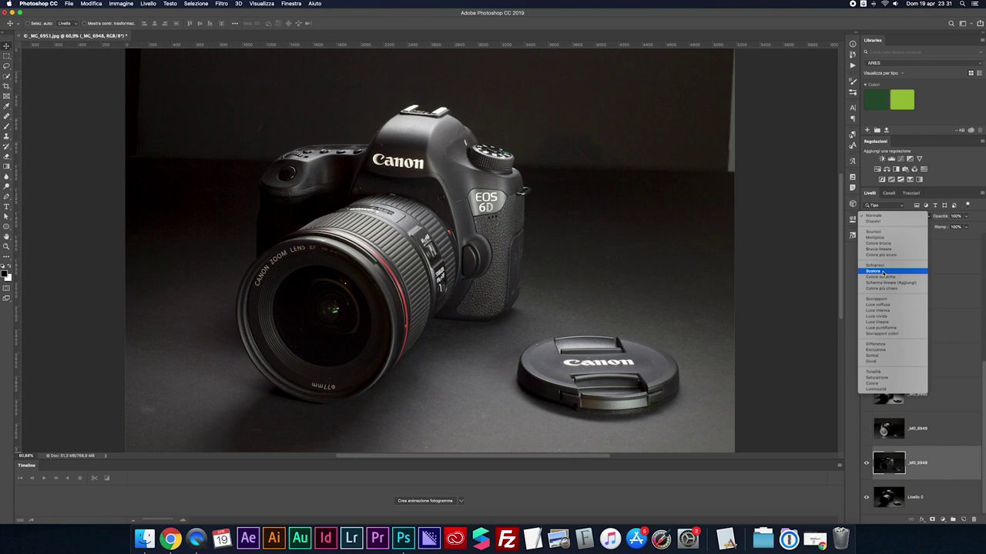
{"action": "left_click", "coordinate": [884, 272]}
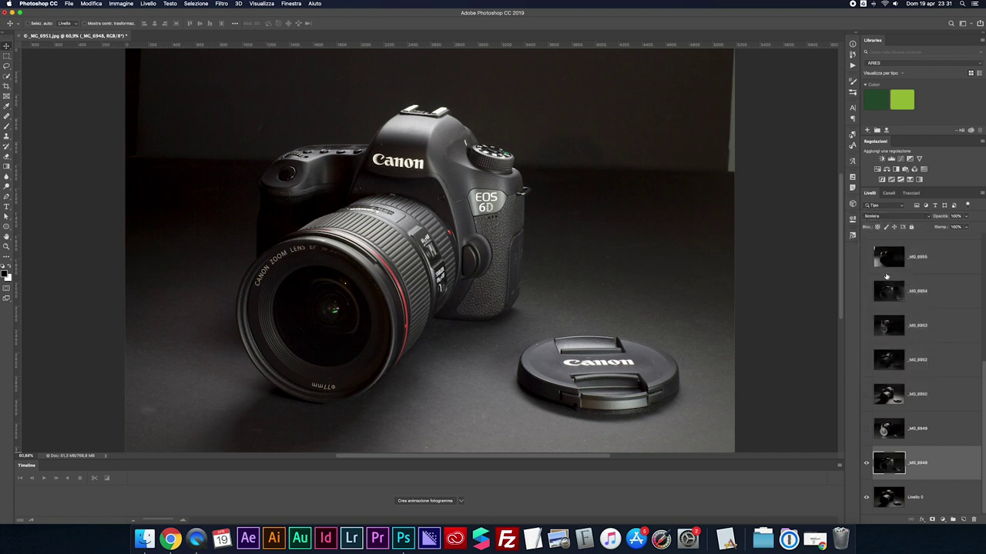
{"action": "left_click", "coordinate": [866, 464]}
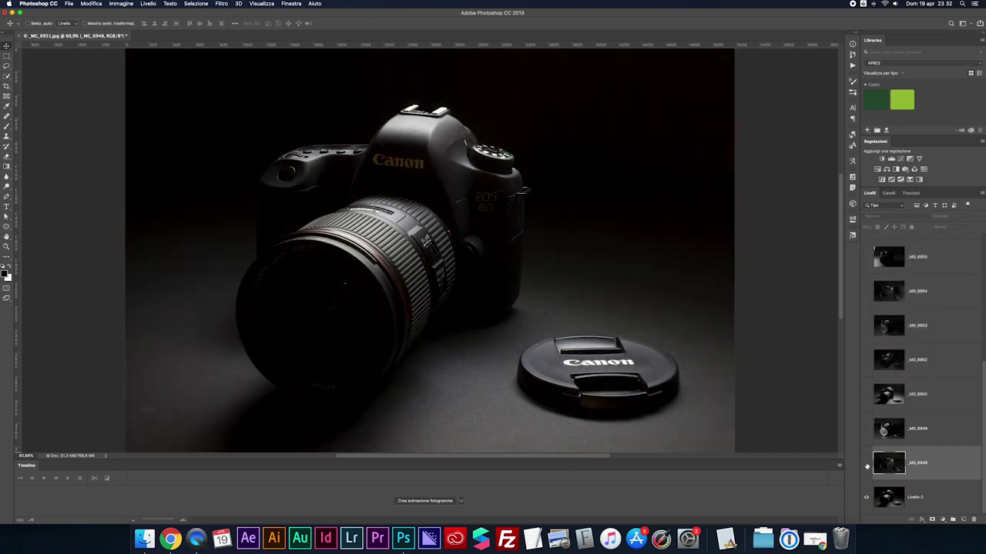
{"action": "left_click", "coordinate": [867, 465]}
{"action": "left_click", "coordinate": [866, 464]}
{"action": "left_click", "coordinate": [866, 464]}
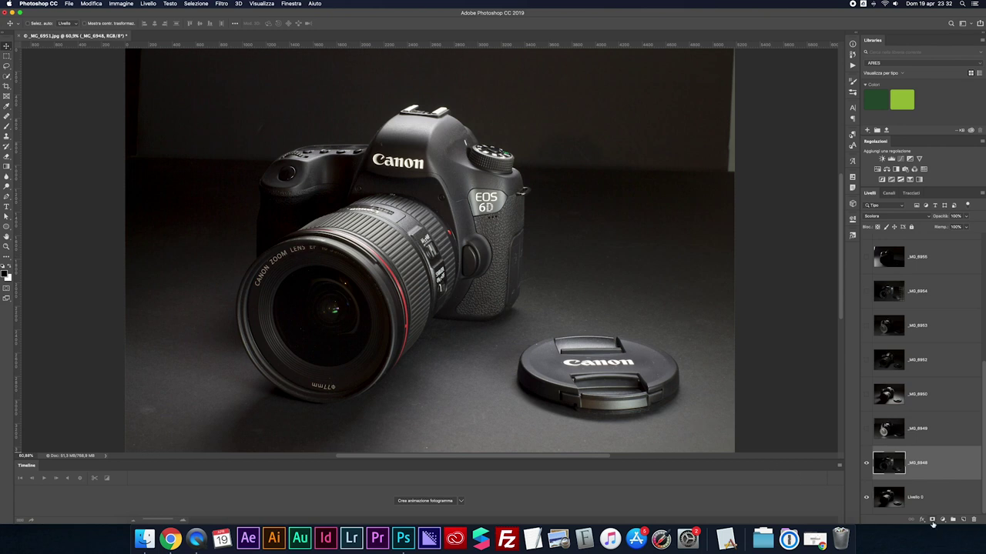
Step: Give _MG_6948 an inverted black mask, paint in the EOS 6D badge, and reset blend to Normale
{"action": "left_click", "coordinate": [932, 520]}
{"action": "key", "text": "ctrl+i"}
{"action": "key", "text": "b"}
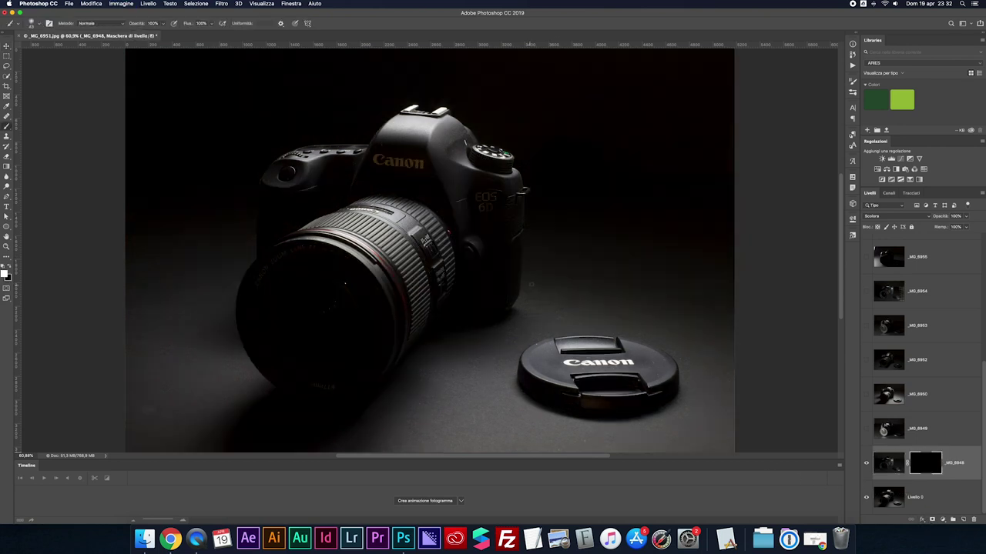
{"action": "left_click_drag", "start_coordinate": [475, 264], "coordinate": [492, 247]}
{"action": "left_click_drag", "start_coordinate": [483, 192], "coordinate": [487, 220]}
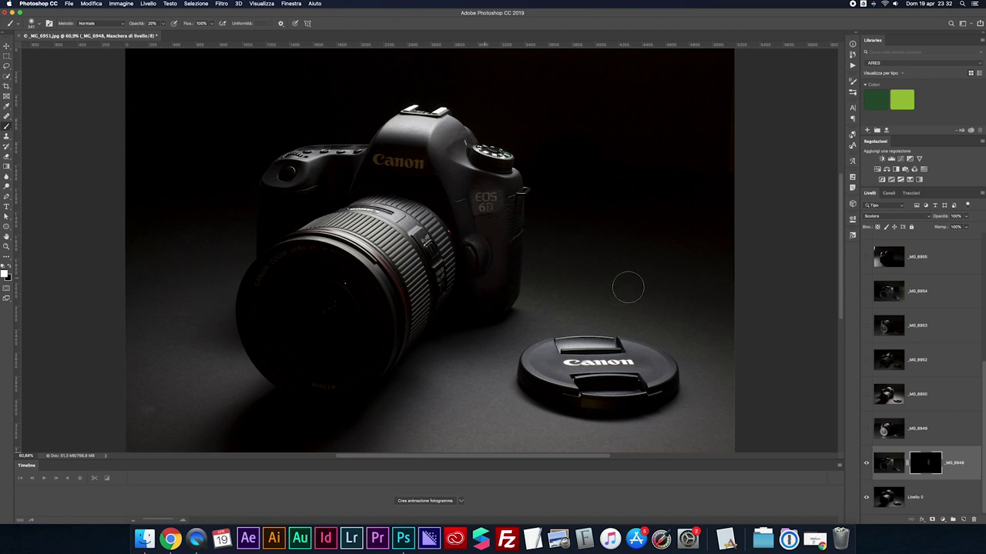
{"action": "left_click", "coordinate": [895, 216]}
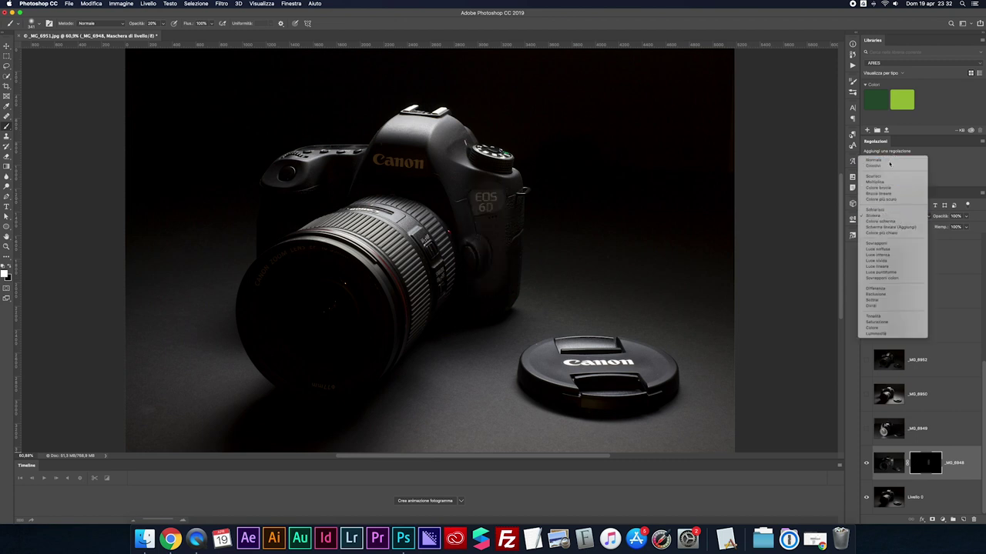
{"action": "left_click", "coordinate": [889, 161]}
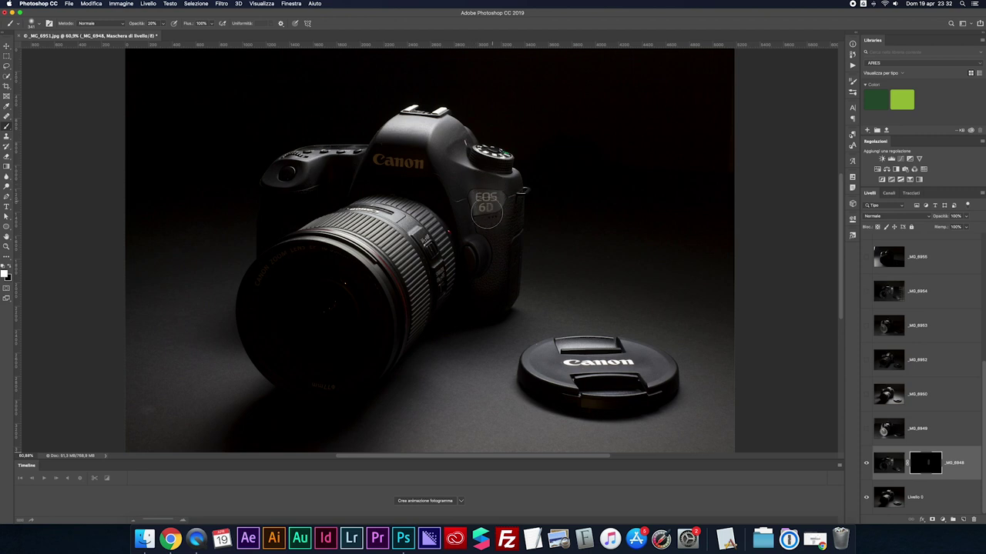
Step: Paint the grip, badge, lens front and floor through _MG_6948's mask, comparing with it disabled
{"action": "mouse_move", "coordinate": [486, 224]}
{"action": "left_mouse_down"}
{"action": "mouse_move", "coordinate": [481, 280]}
{"action": "mouse_move", "coordinate": [499, 239]}
{"action": "left_mouse_up"}
{"action": "mouse_move", "coordinate": [315, 297]}
{"action": "left_mouse_down"}
{"action": "mouse_move", "coordinate": [308, 341]}
{"action": "mouse_move", "coordinate": [349, 333]}
{"action": "mouse_move", "coordinate": [293, 324]}
{"action": "mouse_move", "coordinate": [331, 304]}
{"action": "mouse_move", "coordinate": [300, 326]}
{"action": "mouse_move", "coordinate": [281, 314]}
{"action": "mouse_move", "coordinate": [272, 274]}
{"action": "mouse_move", "coordinate": [308, 259]}
{"action": "mouse_move", "coordinate": [266, 294]}
{"action": "mouse_move", "coordinate": [324, 378]}
{"action": "mouse_move", "coordinate": [282, 374]}
{"action": "left_mouse_up"}
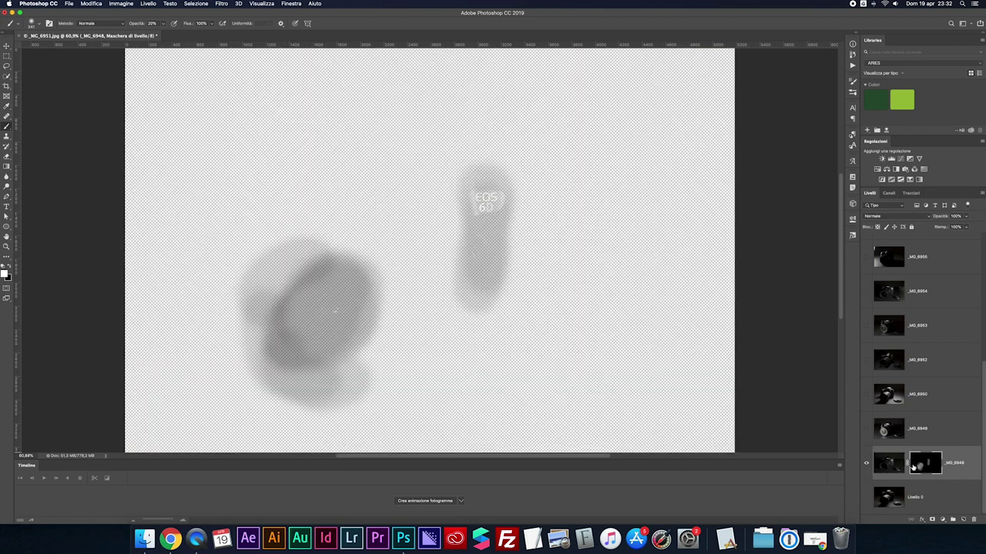
{"action": "left_click", "coordinate": [914, 465], "text": "shift"}
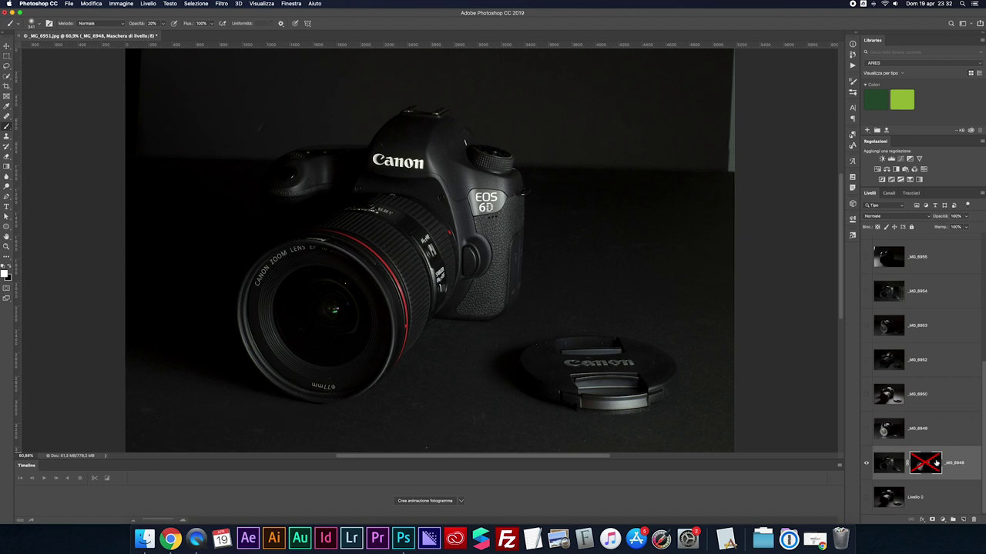
{"action": "left_click", "coordinate": [927, 462], "text": "alt"}
{"action": "left_click", "coordinate": [878, 468]}
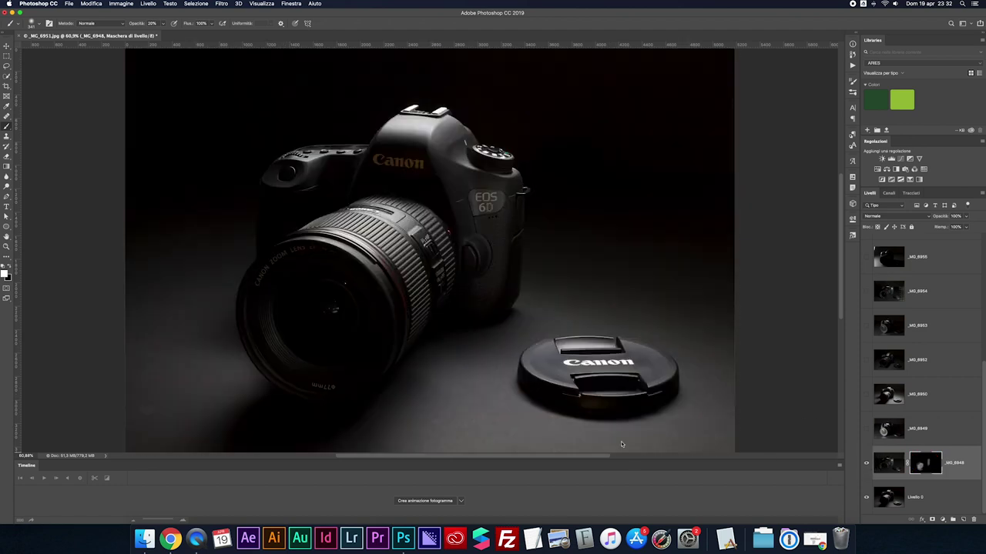
{"action": "mouse_move", "coordinate": [286, 401]}
{"action": "left_mouse_down"}
{"action": "mouse_move", "coordinate": [332, 409]}
{"action": "mouse_move", "coordinate": [220, 438]}
{"action": "mouse_move", "coordinate": [300, 440]}
{"action": "mouse_move", "coordinate": [286, 398]}
{"action": "mouse_move", "coordinate": [337, 390]}
{"action": "mouse_move", "coordinate": [299, 308]}
{"action": "mouse_move", "coordinate": [383, 320]}
{"action": "mouse_move", "coordinate": [357, 257]}
{"action": "mouse_move", "coordinate": [397, 304]}
{"action": "left_mouse_up"}
{"action": "mouse_move", "coordinate": [509, 269]}
{"action": "left_mouse_down"}
{"action": "mouse_move", "coordinate": [485, 271]}
{"action": "mouse_move", "coordinate": [485, 304]}
{"action": "mouse_move", "coordinate": [508, 277]}
{"action": "mouse_move", "coordinate": [511, 189]}
{"action": "mouse_move", "coordinate": [454, 174]}
{"action": "mouse_move", "coordinate": [443, 211]}
{"action": "mouse_move", "coordinate": [431, 166]}
{"action": "mouse_move", "coordinate": [385, 158]}
{"action": "mouse_move", "coordinate": [409, 154]}
{"action": "mouse_move", "coordinate": [471, 231]}
{"action": "mouse_move", "coordinate": [457, 306]}
{"action": "mouse_move", "coordinate": [508, 247]}
{"action": "mouse_move", "coordinate": [493, 173]}
{"action": "left_mouse_up"}
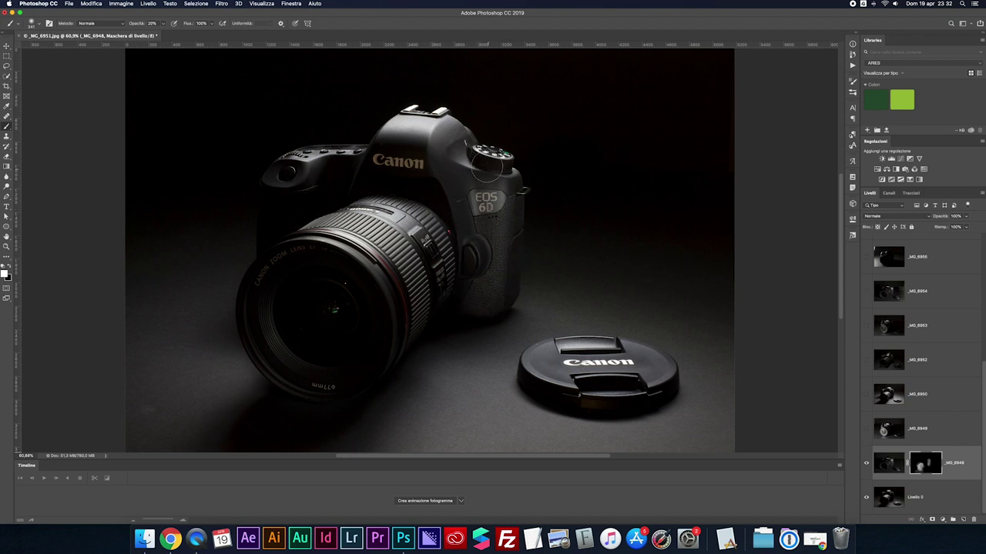
Step: Compare _MG_6948's contribution, then show and select the _MG_6949 layer
{"action": "left_click", "coordinate": [866, 466]}
{"action": "left_click", "coordinate": [866, 466]}
{"action": "left_click", "coordinate": [866, 431]}
{"action": "left_click", "coordinate": [892, 433]}
Step: Give _MG_6949 an inverted black mask, paint the left body, then undo those strokes
{"action": "left_click", "coordinate": [867, 430]}
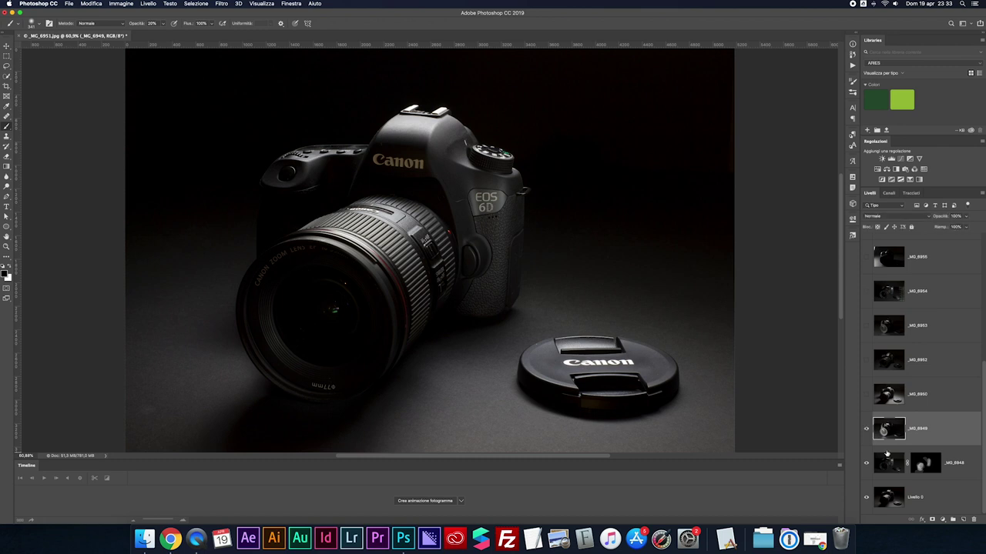
{"action": "left_click", "coordinate": [932, 520]}
{"action": "key", "text": "ctrl+i"}
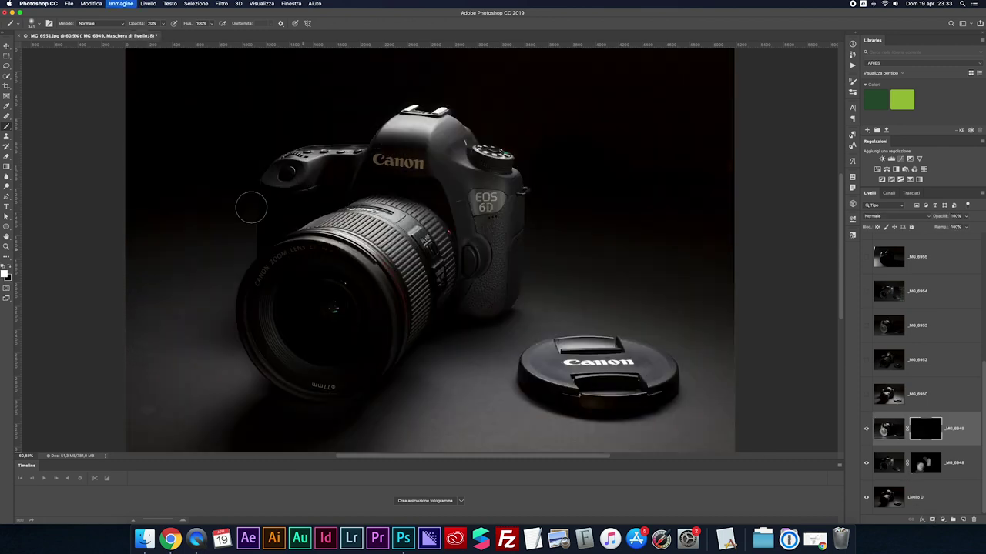
{"action": "mouse_move", "coordinate": [275, 204]}
{"action": "left_mouse_down"}
{"action": "mouse_move", "coordinate": [275, 247]}
{"action": "mouse_move", "coordinate": [358, 163]}
{"action": "mouse_move", "coordinate": [283, 277]}
{"action": "mouse_move", "coordinate": [273, 328]}
{"action": "mouse_move", "coordinate": [320, 254]}
{"action": "mouse_move", "coordinate": [350, 289]}
{"action": "mouse_move", "coordinate": [341, 341]}
{"action": "mouse_move", "coordinate": [359, 323]}
{"action": "mouse_move", "coordinate": [319, 379]}
{"action": "mouse_move", "coordinate": [296, 325]}
{"action": "mouse_move", "coordinate": [320, 294]}
{"action": "mouse_move", "coordinate": [271, 319]}
{"action": "mouse_move", "coordinate": [323, 274]}
{"action": "mouse_move", "coordinate": [277, 304]}
{"action": "left_mouse_up"}
{"action": "key", "text": "ctrl+z"}
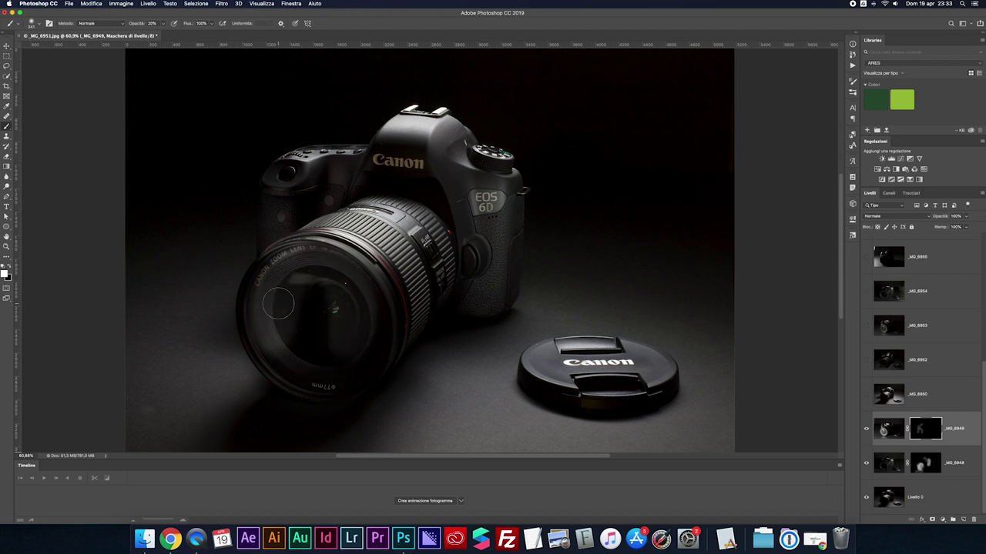
{"action": "key", "text": "ctrl+z"}
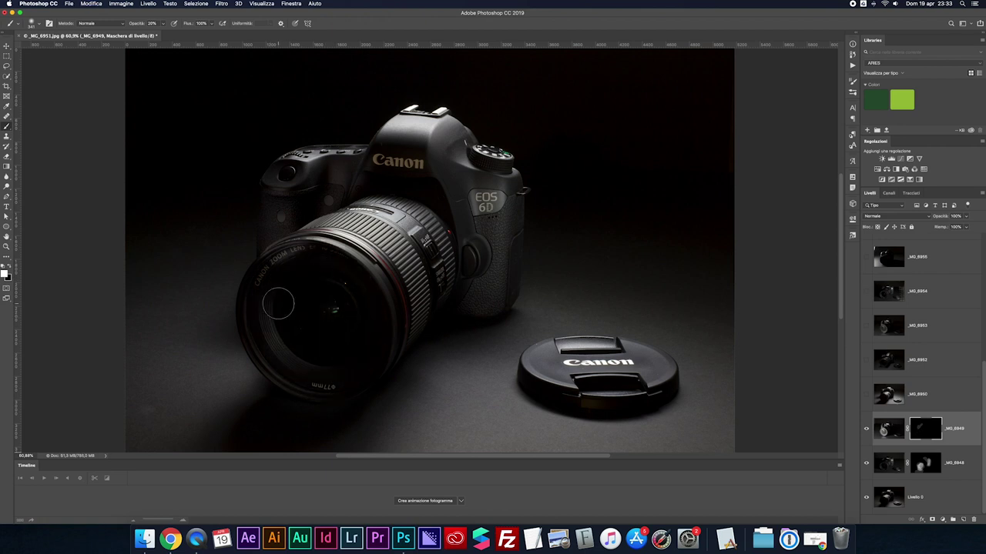
{"action": "key", "text": "ctrl+z"}
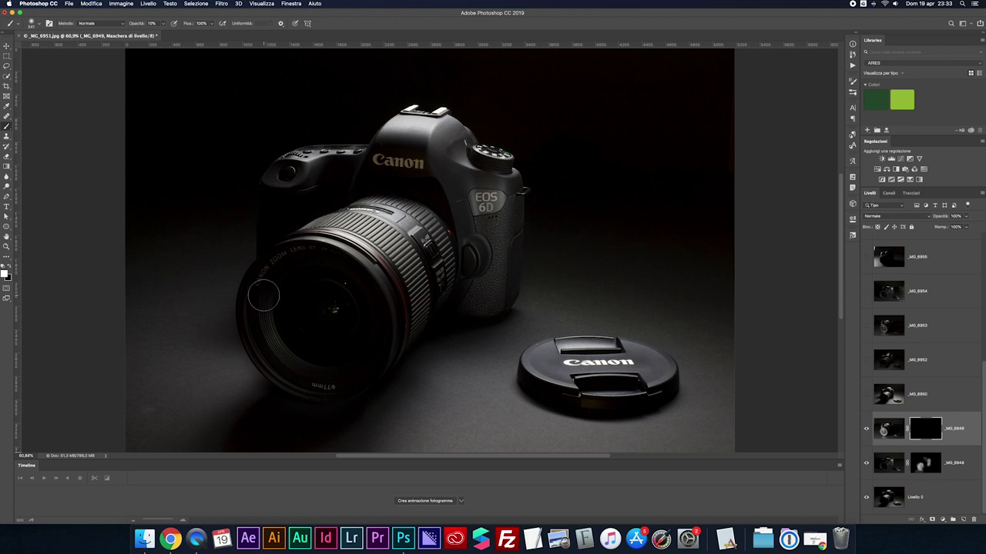
{"action": "key", "text": "ctrl+z"}
{"action": "key", "text": "ctrl+z"}
Step: Paint _MG_6949 light onto the camera body and lens rim, then compare with the mask off
{"action": "mouse_move", "coordinate": [281, 227]}
{"action": "left_mouse_down"}
{"action": "mouse_move", "coordinate": [316, 179]}
{"action": "mouse_move", "coordinate": [301, 217]}
{"action": "mouse_move", "coordinate": [388, 151]}
{"action": "mouse_move", "coordinate": [267, 315]}
{"action": "mouse_move", "coordinate": [345, 370]}
{"action": "left_mouse_up"}
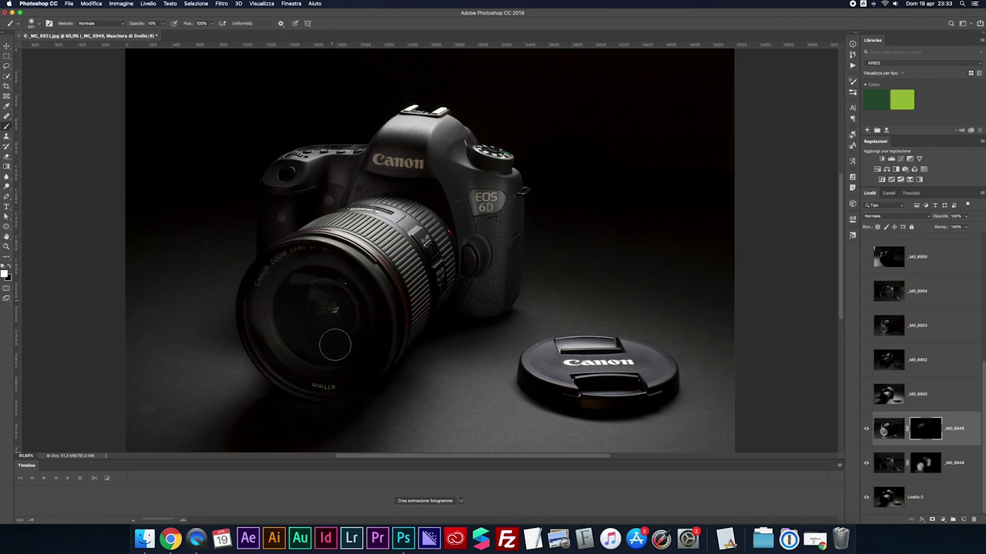
{"action": "mouse_move", "coordinate": [345, 370]}
{"action": "left_mouse_down"}
{"action": "mouse_move", "coordinate": [271, 275]}
{"action": "mouse_move", "coordinate": [253, 318]}
{"action": "left_mouse_up"}
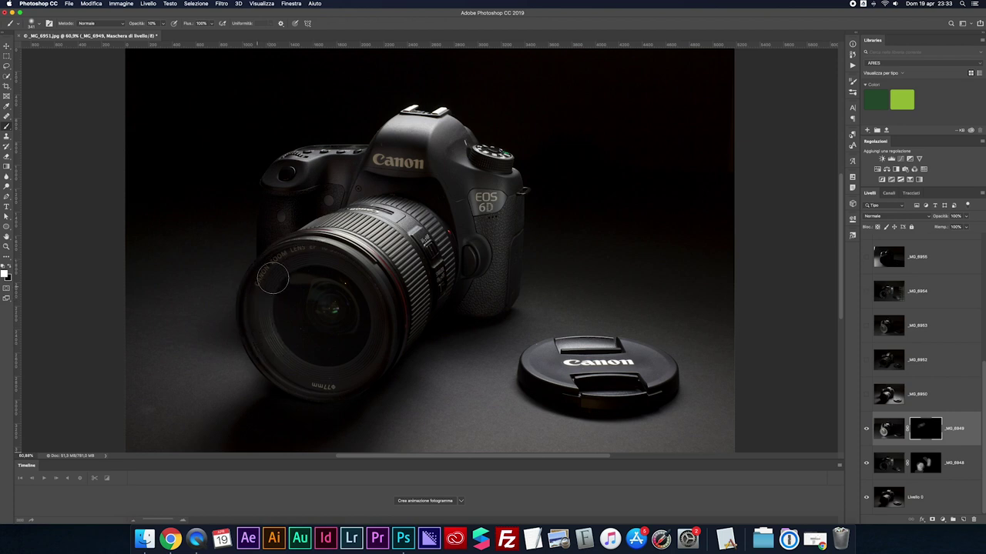
{"action": "left_click_drag", "start_coordinate": [254, 317], "coordinate": [273, 316]}
{"action": "left_click", "coordinate": [867, 429], "text": "alt"}
{"action": "left_click", "coordinate": [916, 432], "text": "shift"}
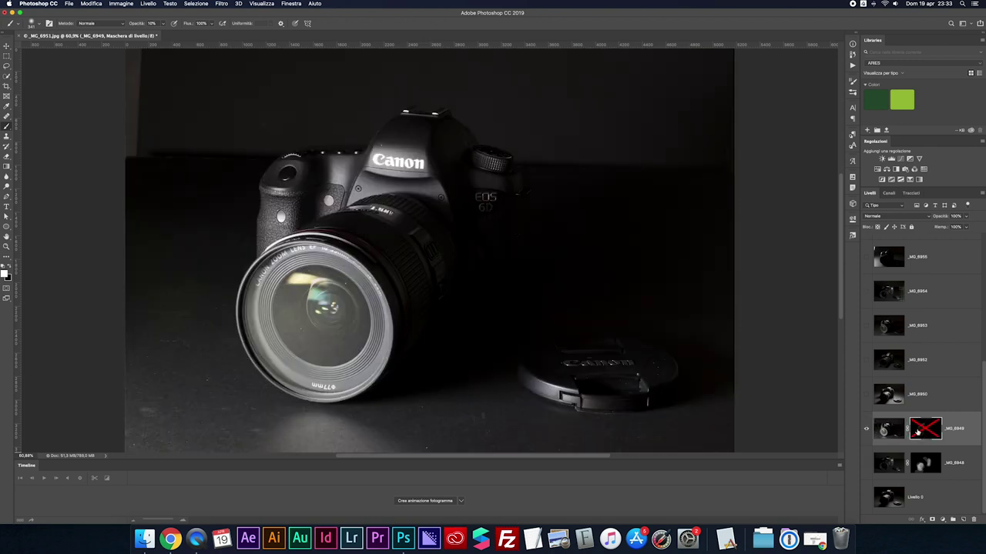
{"action": "left_click", "coordinate": [917, 432], "text": "shift"}
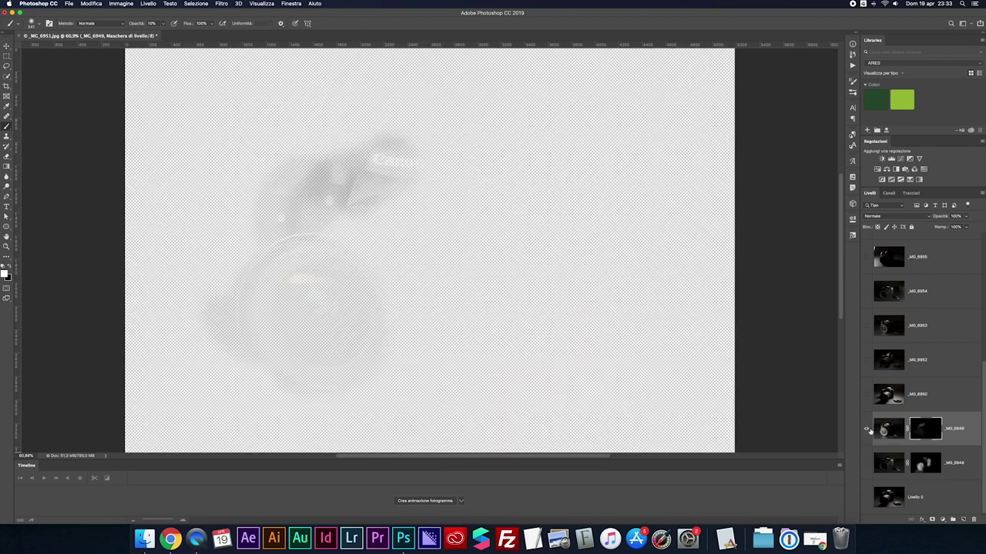
{"action": "left_click", "coordinate": [866, 429], "text": "alt"}
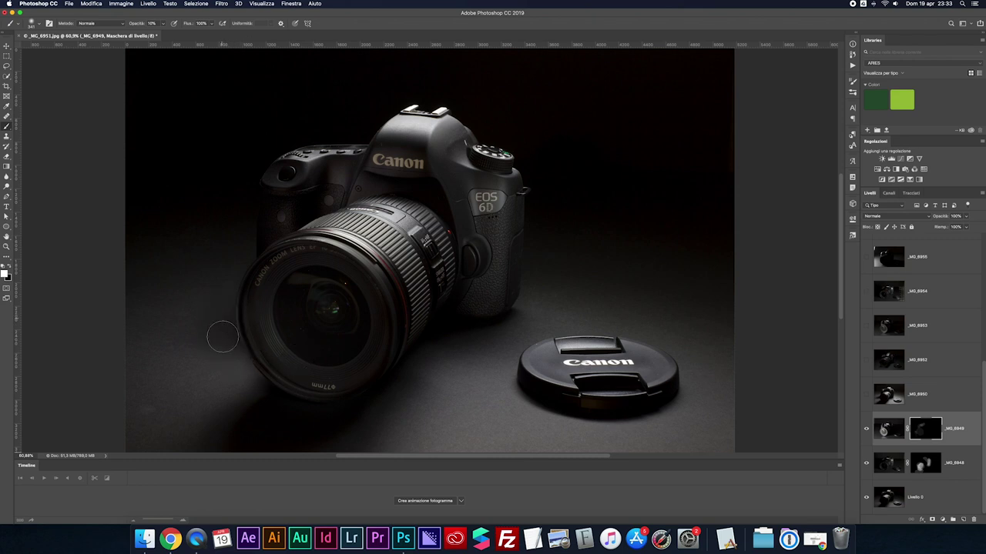
{"action": "scroll", "coordinate": [239, 269], "scroll_direction": "up", "scroll_amount": 1}
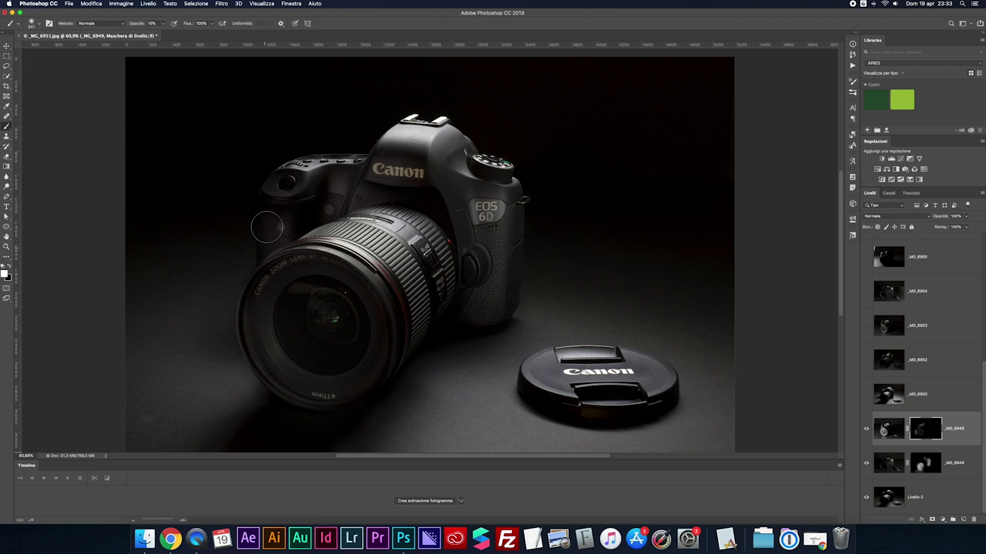
{"action": "scroll", "coordinate": [292, 202], "scroll_direction": "up", "scroll_amount": 1}
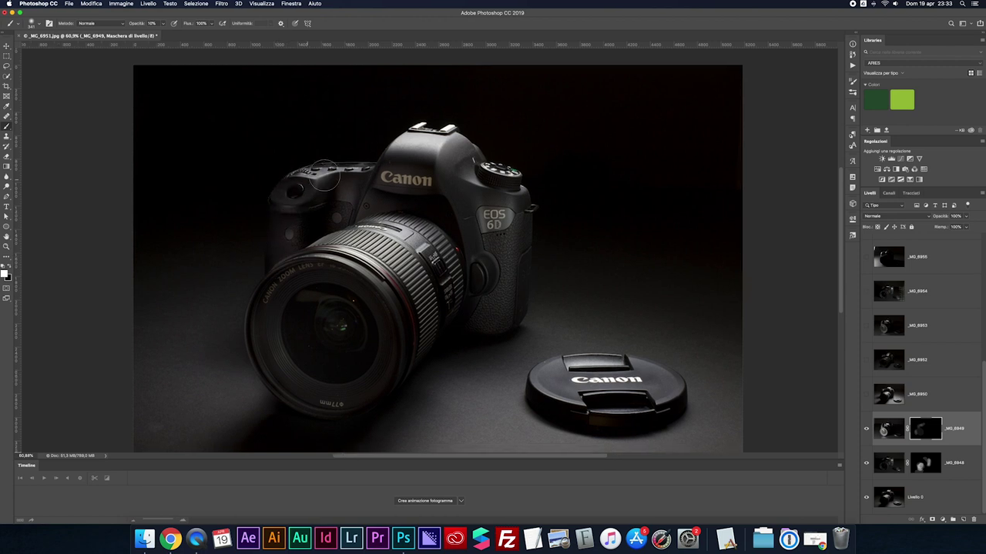
{"action": "scroll", "coordinate": [354, 189], "scroll_direction": "up", "scroll_amount": 1}
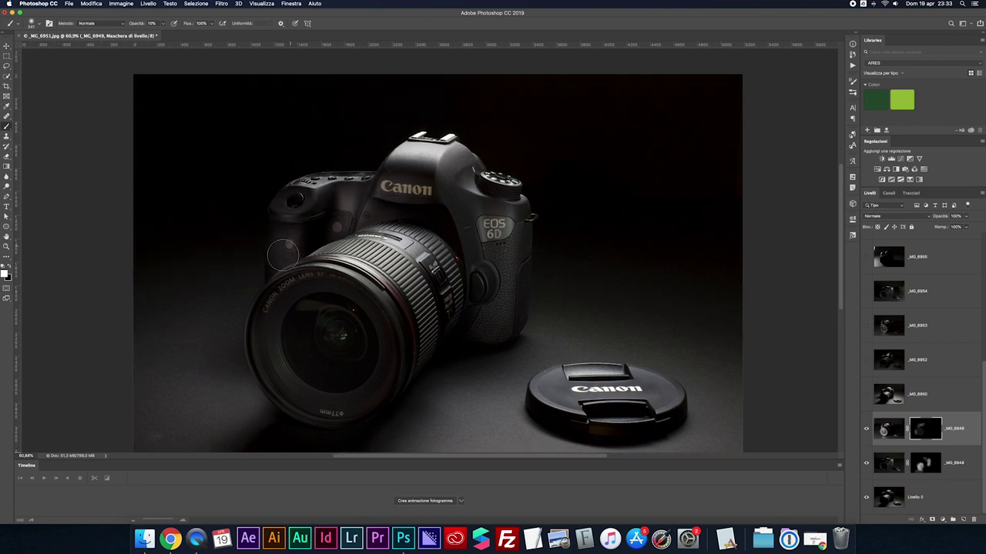
Step: Compare _MG_6950 on and off, then give it an inverted black layer mask
{"action": "left_click", "coordinate": [865, 396]}
{"action": "left_click", "coordinate": [866, 397]}
{"action": "left_click", "coordinate": [866, 397]}
{"action": "left_click", "coordinate": [866, 397]}
{"action": "left_click", "coordinate": [866, 397]}
{"action": "left_click", "coordinate": [866, 396]}
{"action": "left_click", "coordinate": [933, 521]}
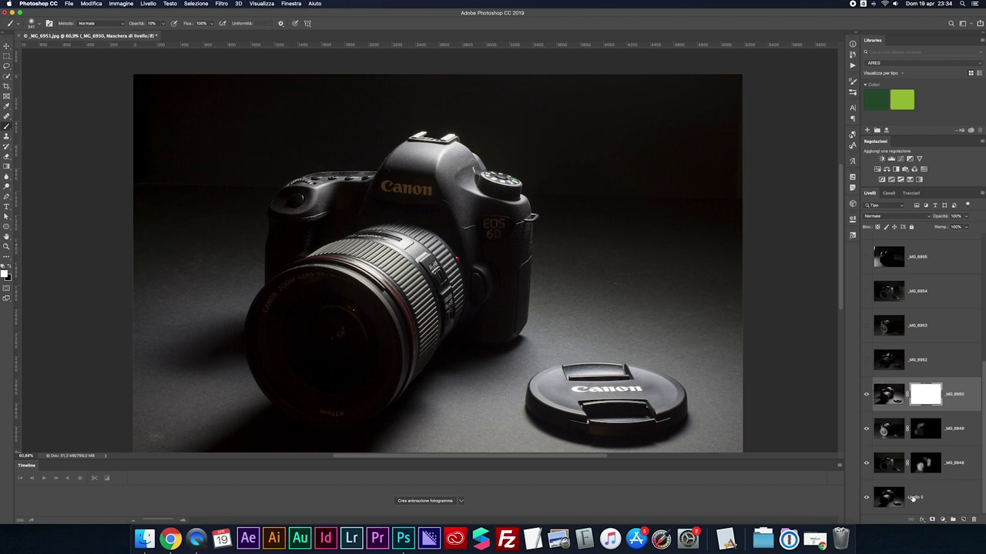
{"action": "key", "text": "ctrl+i"}
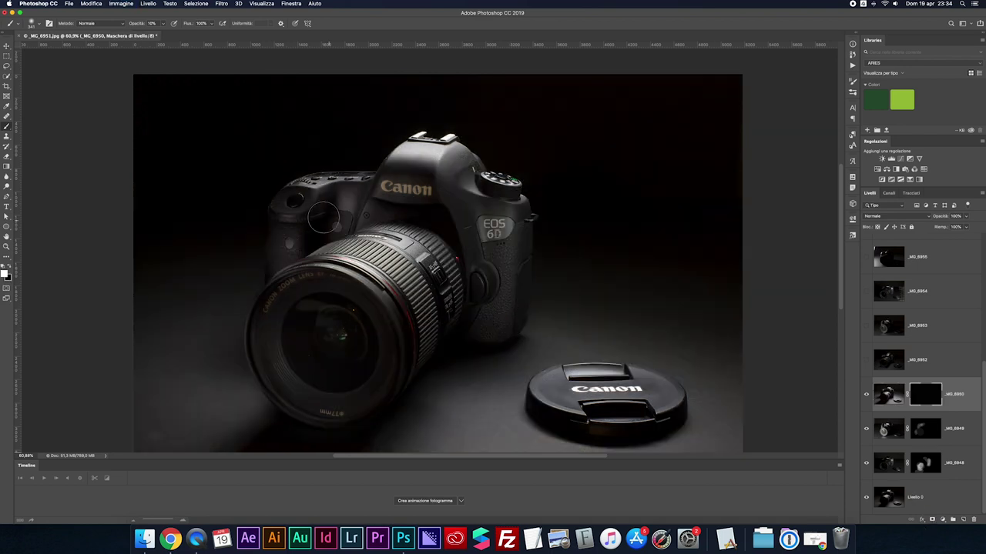
Step: Paint _MG_6950 light onto the left body and the grip beside the EOS 6D badge
{"action": "mouse_move", "coordinate": [313, 215]}
{"action": "left_mouse_down"}
{"action": "mouse_move", "coordinate": [304, 212]}
{"action": "mouse_move", "coordinate": [319, 191]}
{"action": "mouse_move", "coordinate": [312, 202]}
{"action": "mouse_move", "coordinate": [337, 194]}
{"action": "left_mouse_up"}
{"action": "key", "text": "ctrl+plus"}
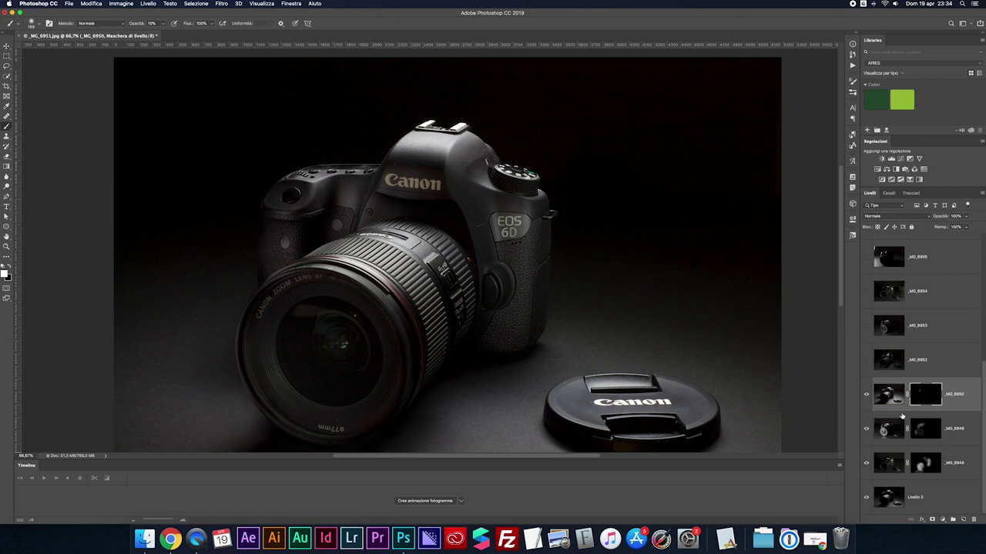
{"action": "left_click", "coordinate": [922, 394], "text": "shift"}
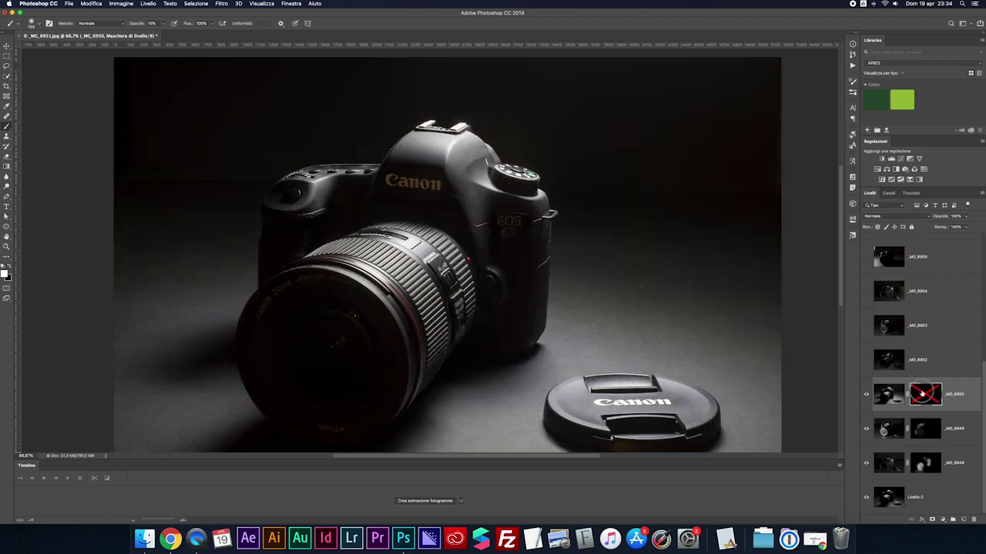
{"action": "left_click", "coordinate": [922, 393], "text": "shift"}
{"action": "left_click", "coordinate": [922, 393], "text": "shift"}
{"action": "left_click", "coordinate": [922, 394], "text": "shift"}
{"action": "left_click", "coordinate": [922, 394], "text": "shift"}
{"action": "left_click", "coordinate": [922, 394], "text": "shift"}
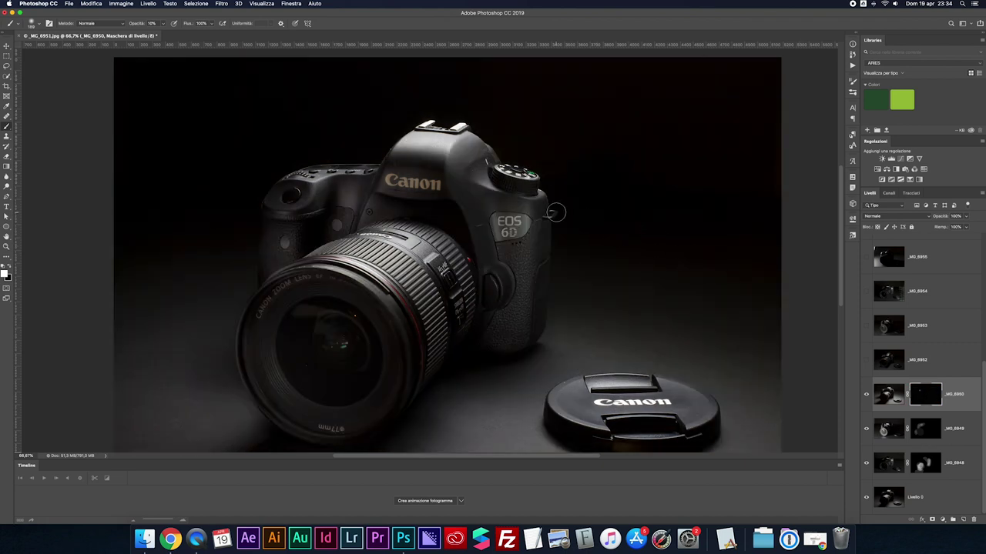
{"action": "left_click_drag", "start_coordinate": [540, 272], "coordinate": [541, 317]}
{"action": "left_click", "coordinate": [919, 395], "text": "shift"}
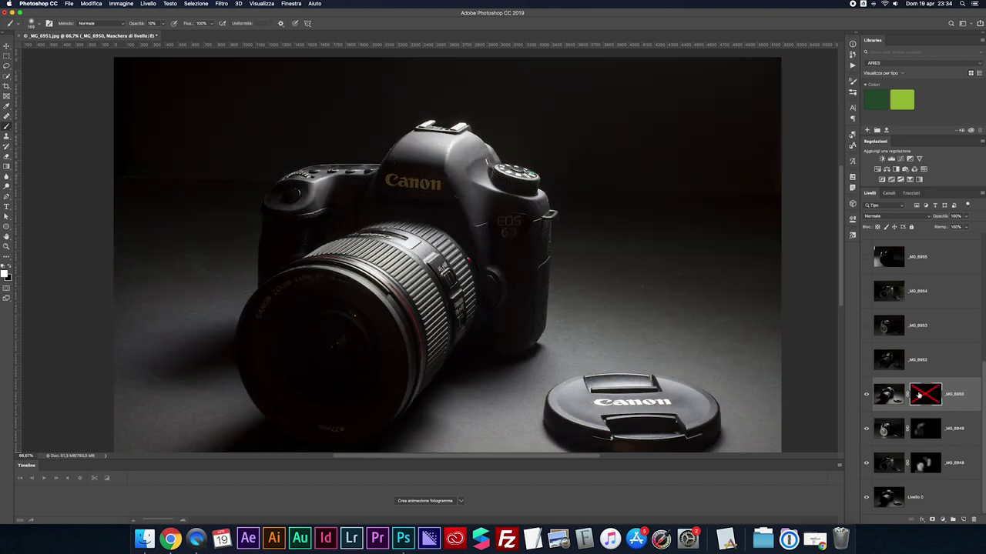
{"action": "left_click", "coordinate": [918, 395], "text": "shift"}
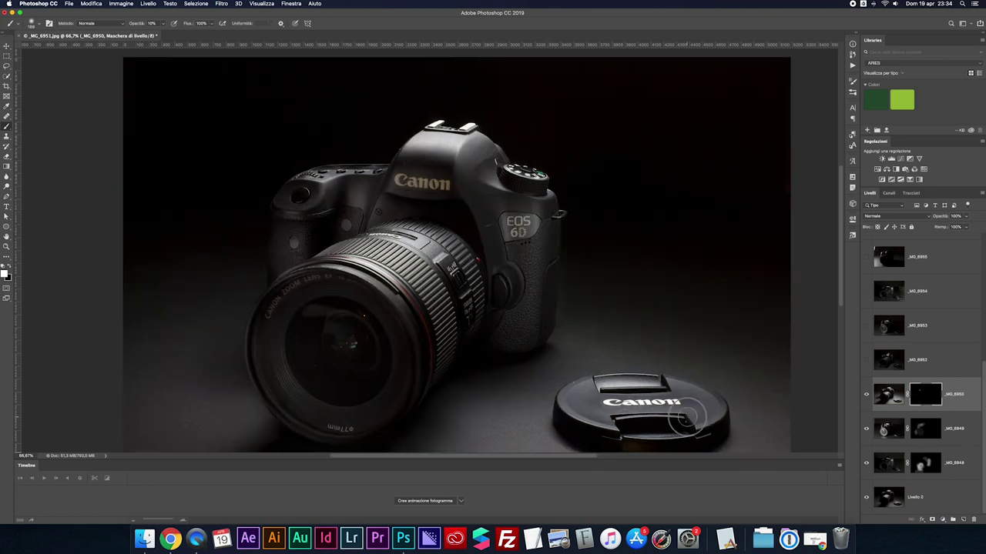
Step: Resize the brush and repeatedly compare the composite with the _MG_6950 mask on and off
{"action": "scroll", "coordinate": [725, 400], "scroll_direction": "down", "scroll_amount": 3}
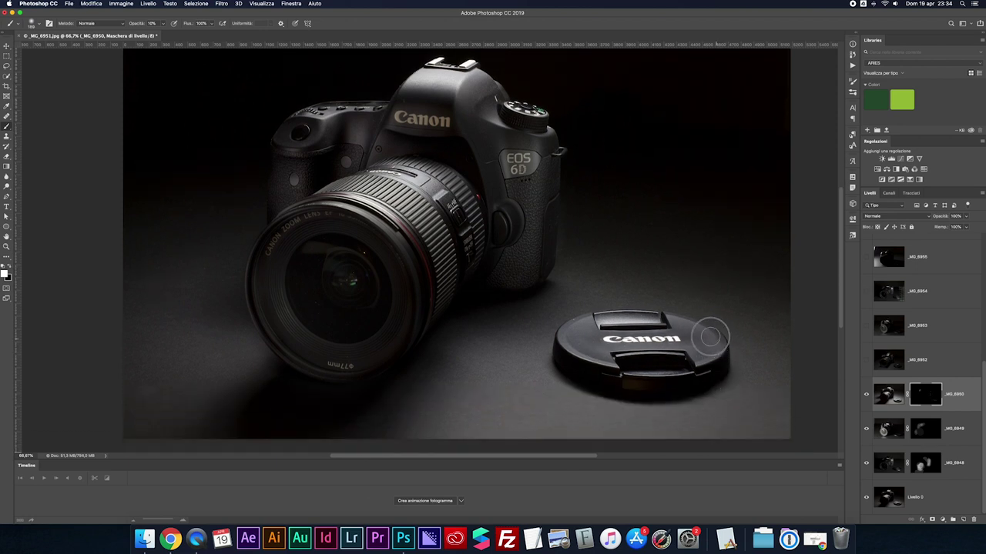
{"action": "key", "text": "bracketleft"}
{"action": "key", "text": "bracketleft"}
{"action": "key", "text": "bracketleft"}
{"action": "left_click", "coordinate": [924, 397], "text": "shift"}
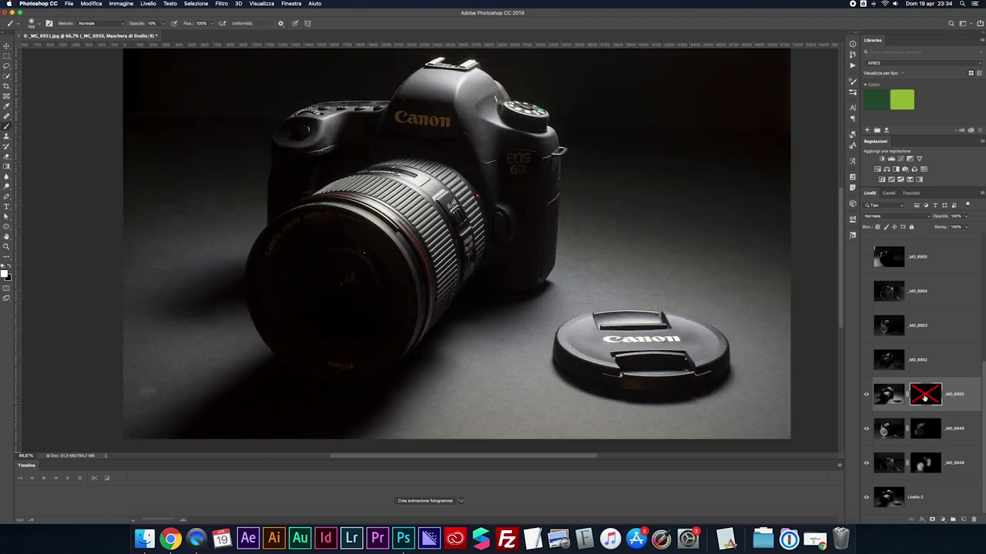
{"action": "left_click", "coordinate": [924, 397], "text": "shift"}
{"action": "left_click", "coordinate": [917, 396], "text": "shift"}
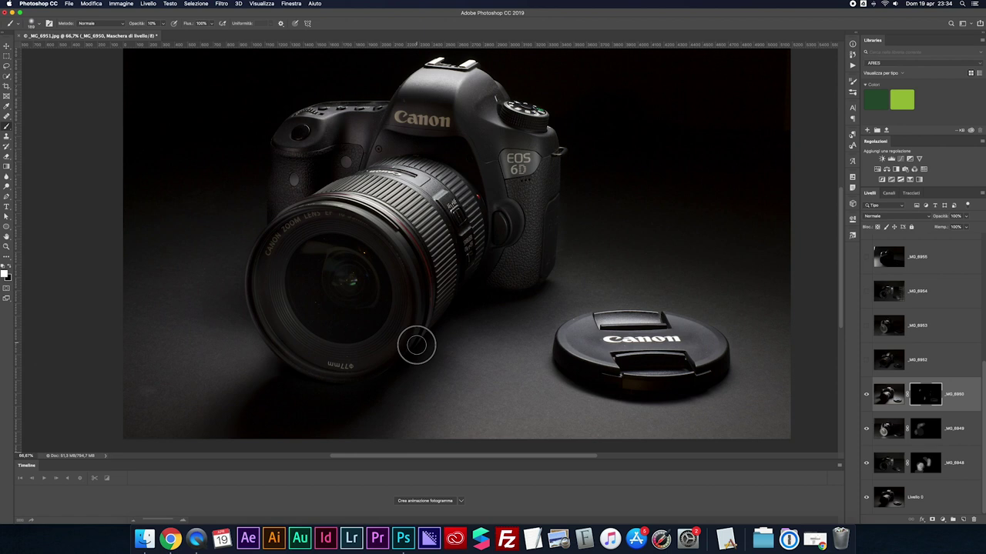
{"action": "key", "text": "bracketright"}
{"action": "key", "text": "bracketright"}
{"action": "key", "text": "bracketright"}
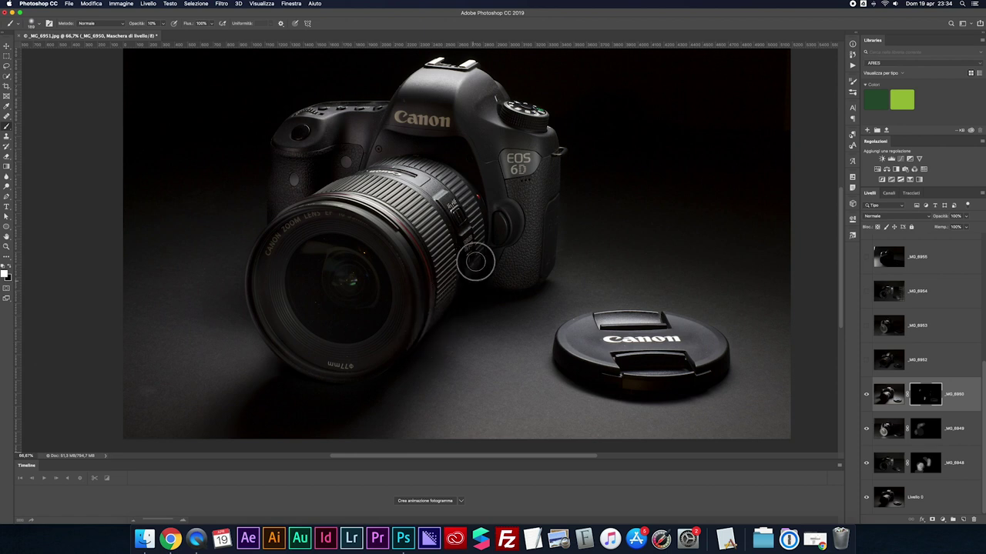
{"action": "left_click", "coordinate": [925, 396], "text": "shift"}
{"action": "left_click", "coordinate": [926, 397], "text": "shift"}
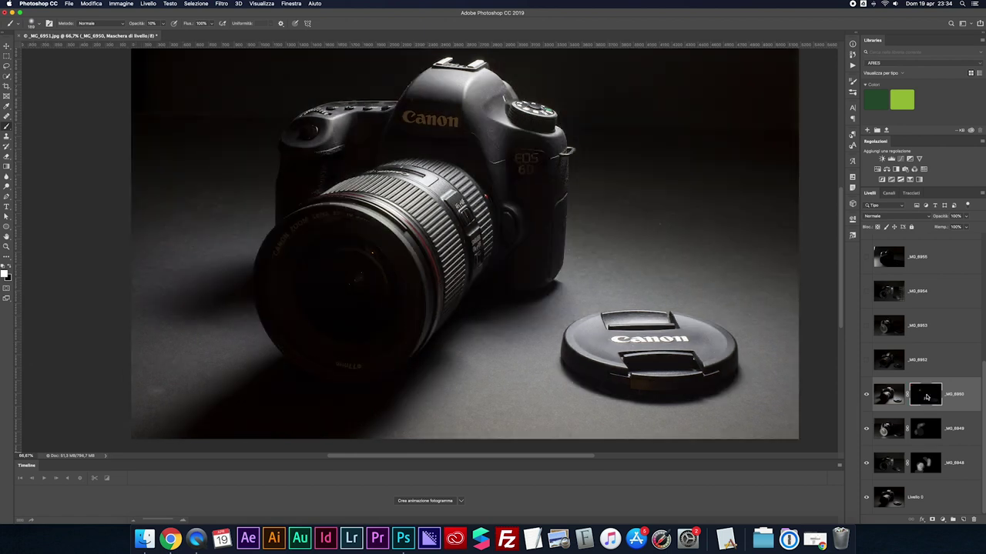
{"action": "left_click", "coordinate": [926, 397], "text": "shift"}
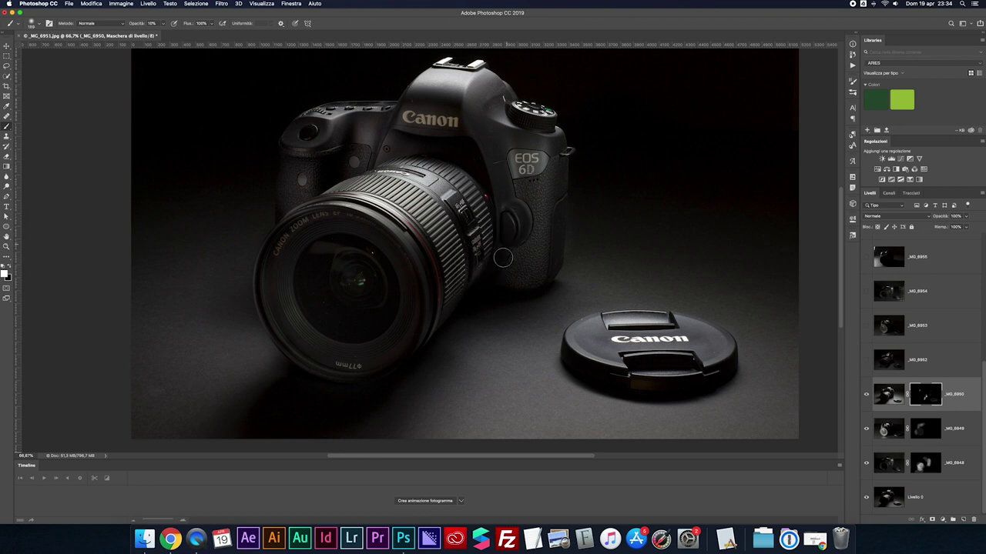
{"action": "left_click", "coordinate": [926, 394], "text": "shift"}
{"action": "left_click", "coordinate": [926, 397], "text": "shift"}
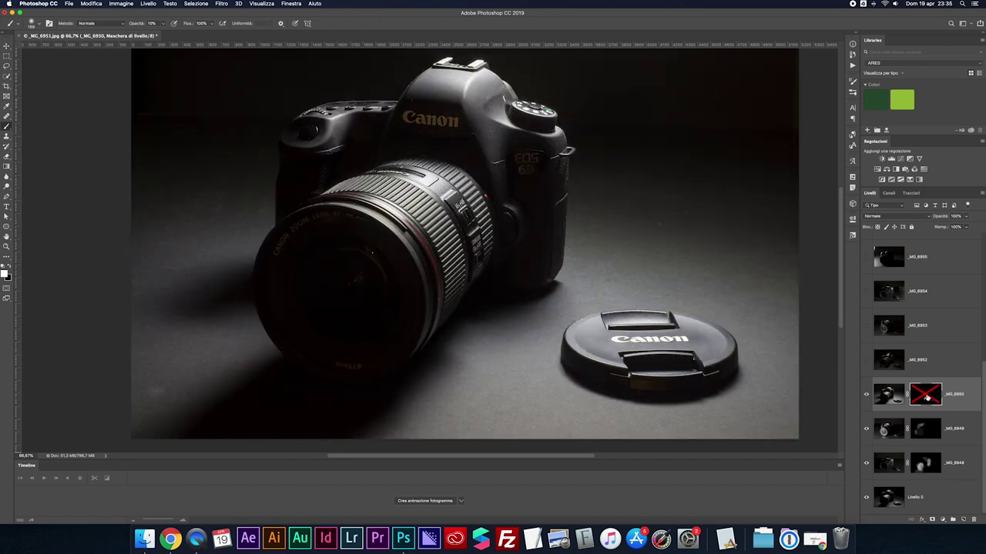
{"action": "left_click", "coordinate": [926, 397], "text": "shift"}
Step: Paint _MG_6950 light onto the camera's top-left body and the top of the lens
{"action": "key", "text": "bracketright"}
{"action": "key", "text": "bracketright"}
{"action": "key", "text": "bracketright"}
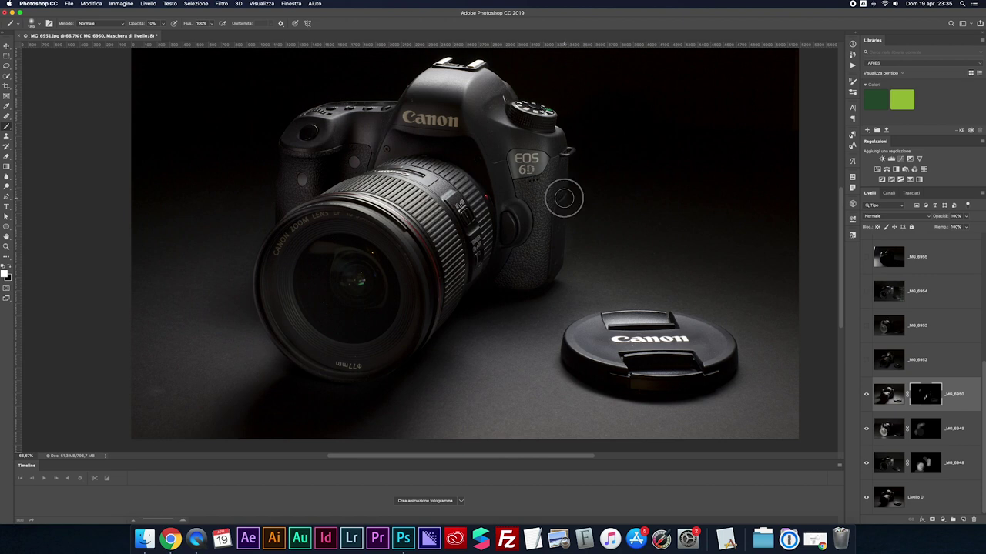
{"action": "key", "text": "bracketleft"}
{"action": "key", "text": "bracketleft"}
{"action": "key", "text": "bracketleft"}
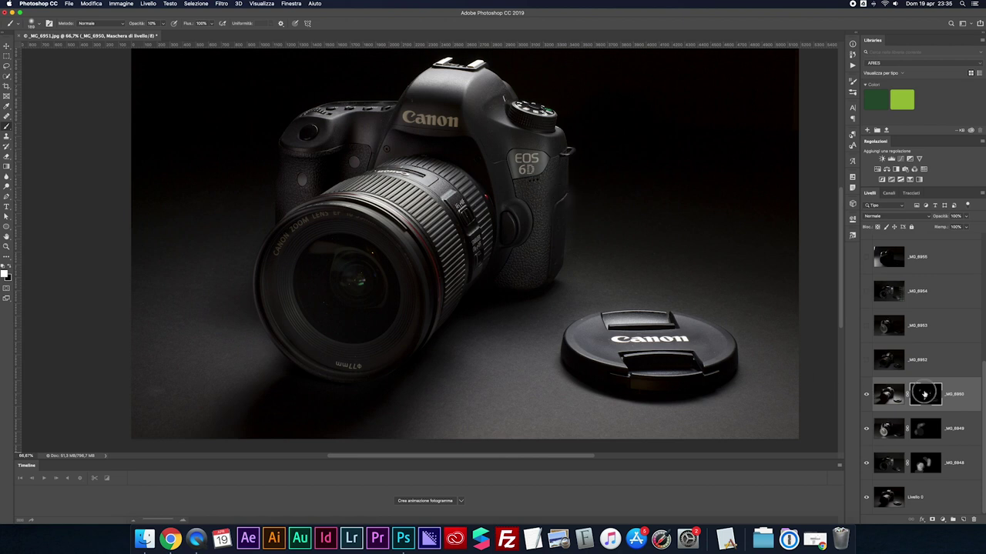
{"action": "left_click", "coordinate": [924, 394], "text": "shift"}
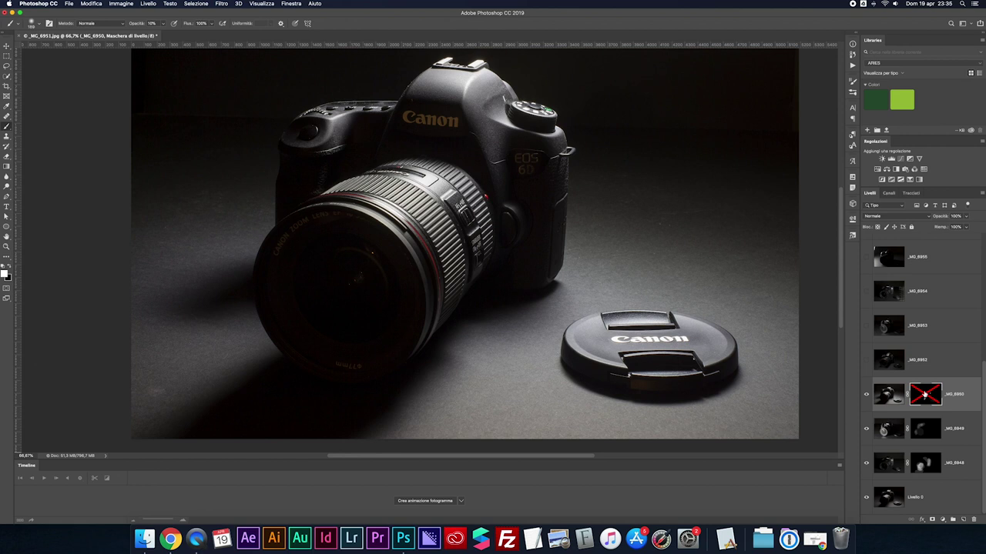
{"action": "left_click", "coordinate": [924, 394], "text": "shift"}
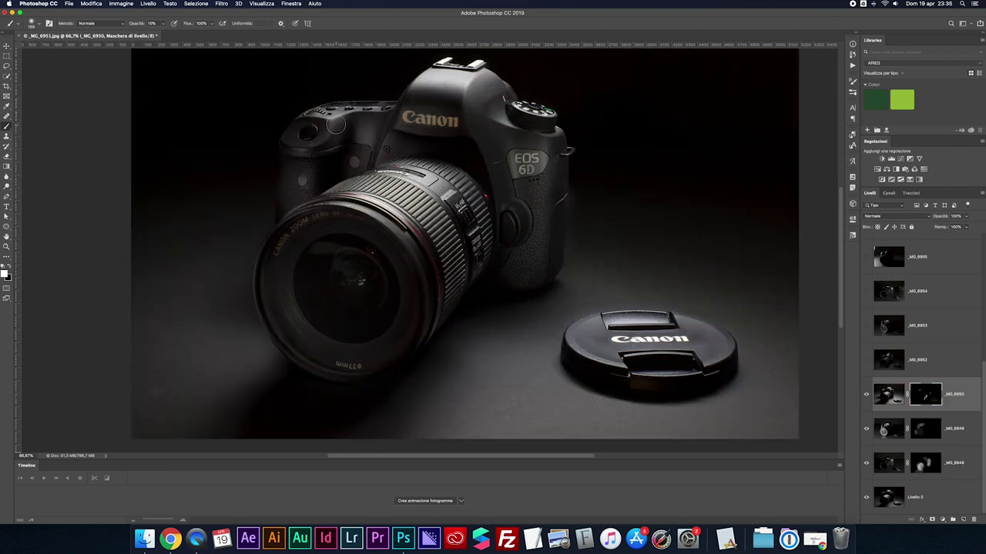
{"action": "key", "text": "bracketright"}
{"action": "key", "text": "bracketright"}
{"action": "key", "text": "bracketright"}
{"action": "left_click_drag", "start_coordinate": [318, 115], "coordinate": [327, 142]}
Step: Compare _MG_6952 on and off, then give it an inverted black layer mask
{"action": "left_click", "coordinate": [894, 367]}
{"action": "left_click", "coordinate": [865, 362]}
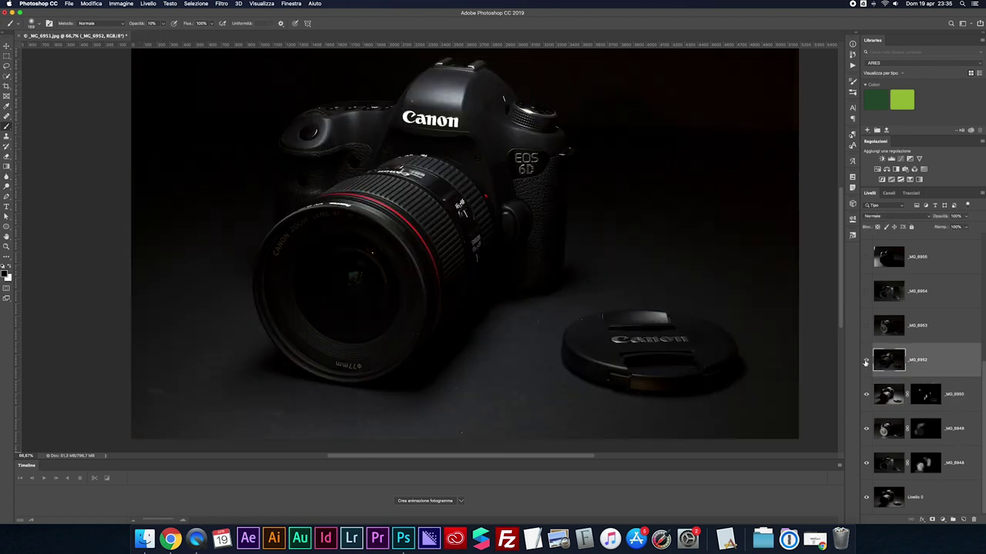
{"action": "left_click", "coordinate": [865, 362]}
{"action": "left_click", "coordinate": [865, 362]}
{"action": "left_click", "coordinate": [866, 362]}
{"action": "left_click", "coordinate": [866, 362]}
{"action": "left_click", "coordinate": [933, 521]}
{"action": "key", "text": "ctrl+i"}
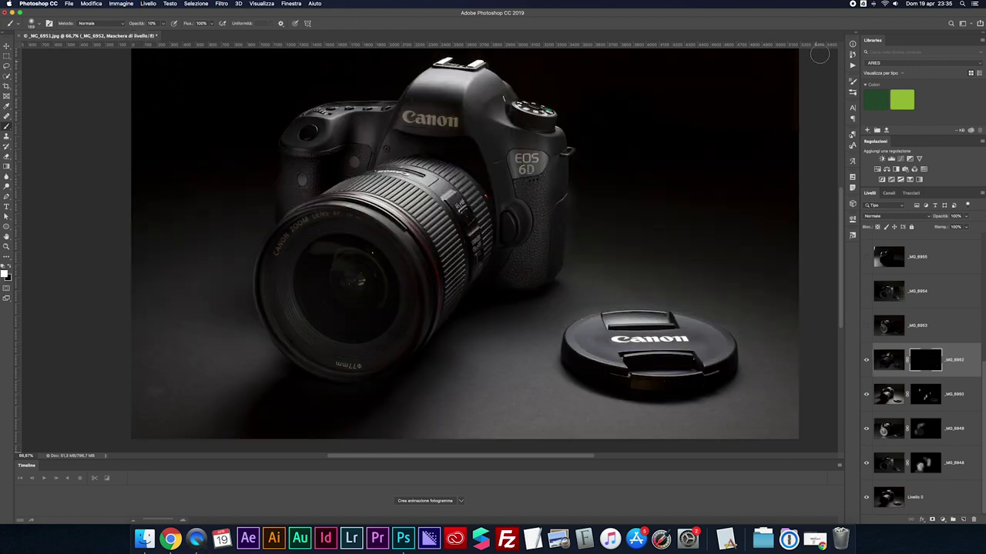
Step: Paint _MG_6952 light onto the camera's top-left body, previewing with the mask off
{"action": "scroll", "coordinate": [820, 52], "scroll_direction": "up", "scroll_amount": 1}
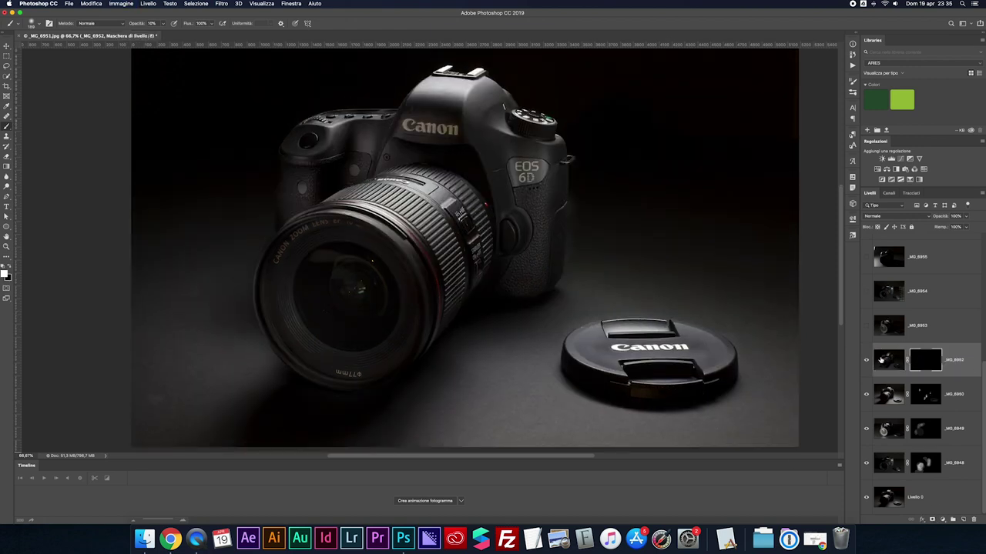
{"action": "left_click", "coordinate": [924, 362], "text": "shift"}
{"action": "left_click", "coordinate": [924, 362], "text": "shift"}
{"action": "left_click", "coordinate": [924, 362], "text": "shift"}
{"action": "mouse_move", "coordinate": [354, 131]}
{"action": "left_mouse_down"}
{"action": "mouse_move", "coordinate": [345, 163]}
{"action": "mouse_move", "coordinate": [373, 131]}
{"action": "left_mouse_up"}
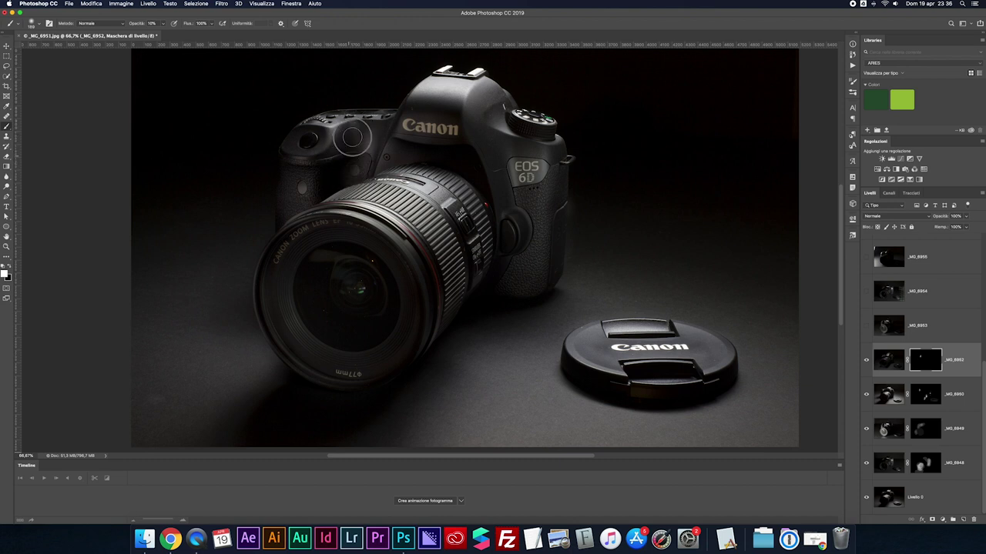
{"action": "left_click", "coordinate": [930, 365], "text": "shift"}
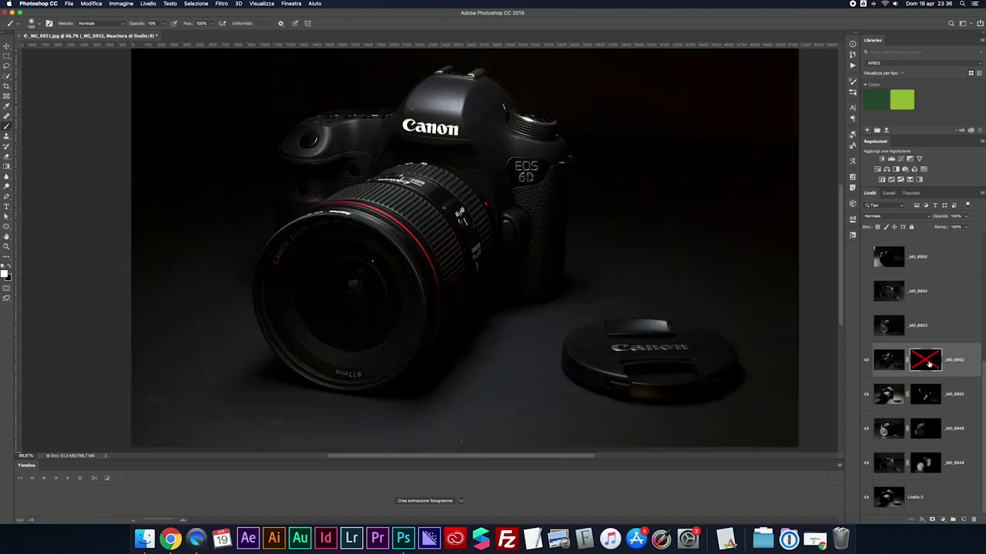
{"action": "left_click", "coordinate": [930, 365], "text": "shift"}
Step: Paint _MG_6952 light onto the mode dial and compare with the mask disabled
{"action": "left_click_drag", "start_coordinate": [533, 124], "coordinate": [539, 129]}
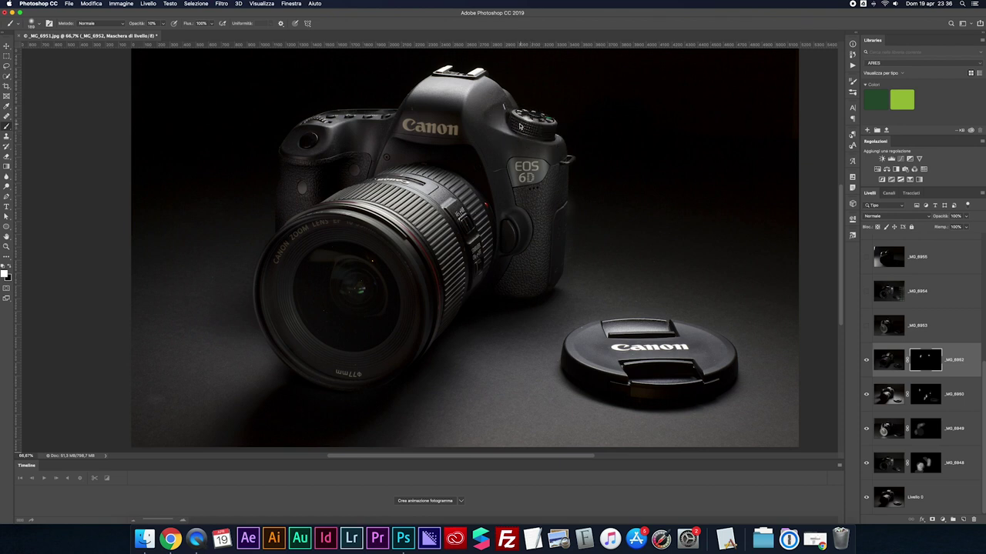
{"action": "left_click", "coordinate": [923, 359], "text": "shift"}
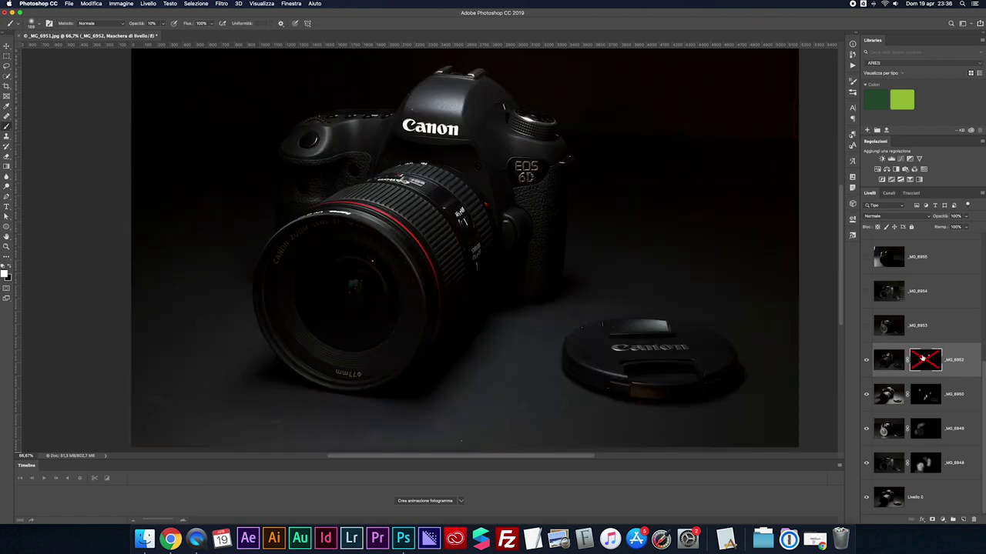
{"action": "left_click", "coordinate": [922, 359], "text": "shift"}
{"action": "left_click", "coordinate": [923, 359], "text": "shift"}
{"action": "left_click", "coordinate": [922, 359], "text": "shift"}
Step: With a larger brush, light the body beside the lens and the Canon logo
{"action": "key", "text": "bracketright"}
{"action": "key", "text": "bracketright"}
{"action": "key", "text": "bracketright"}
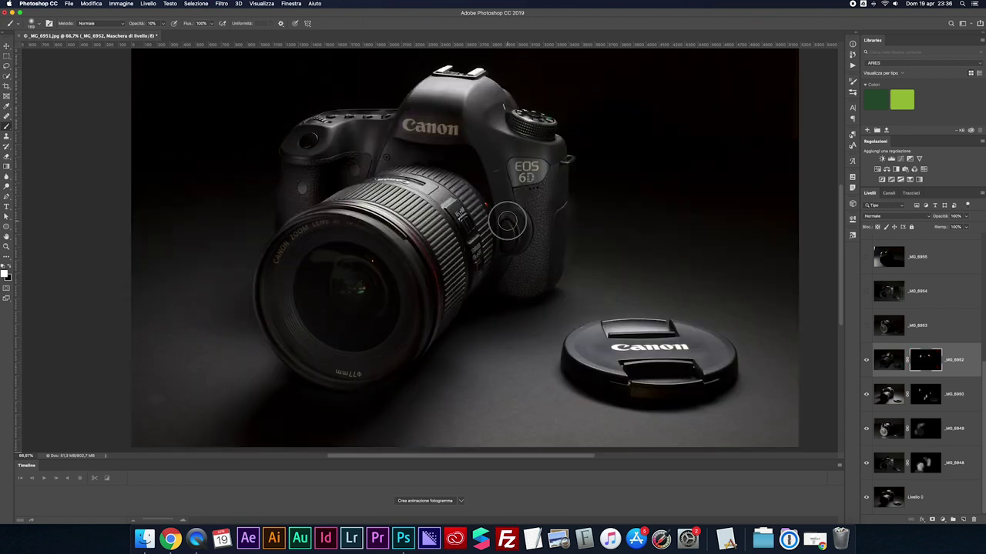
{"action": "left_click_drag", "start_coordinate": [505, 221], "coordinate": [514, 228]}
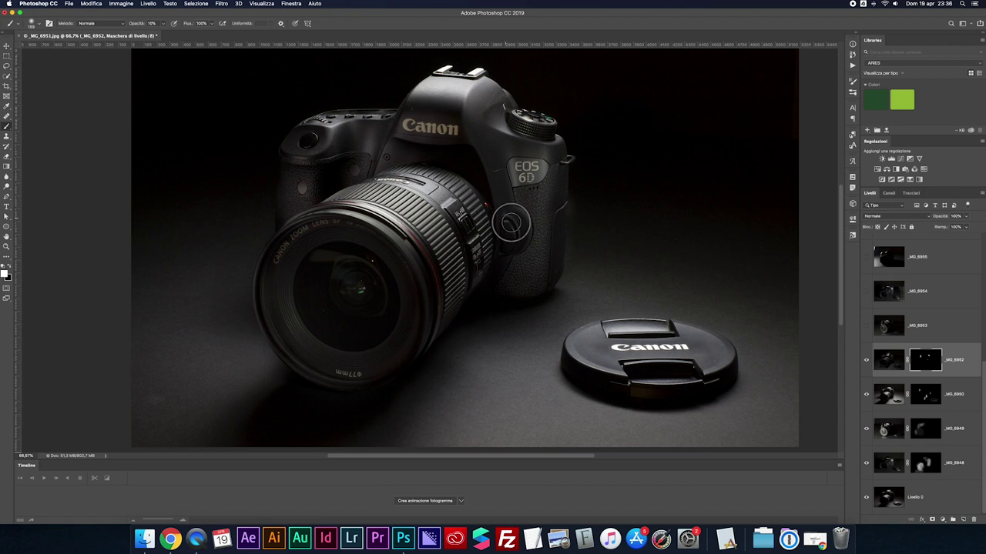
{"action": "left_click", "coordinate": [922, 359], "text": "shift"}
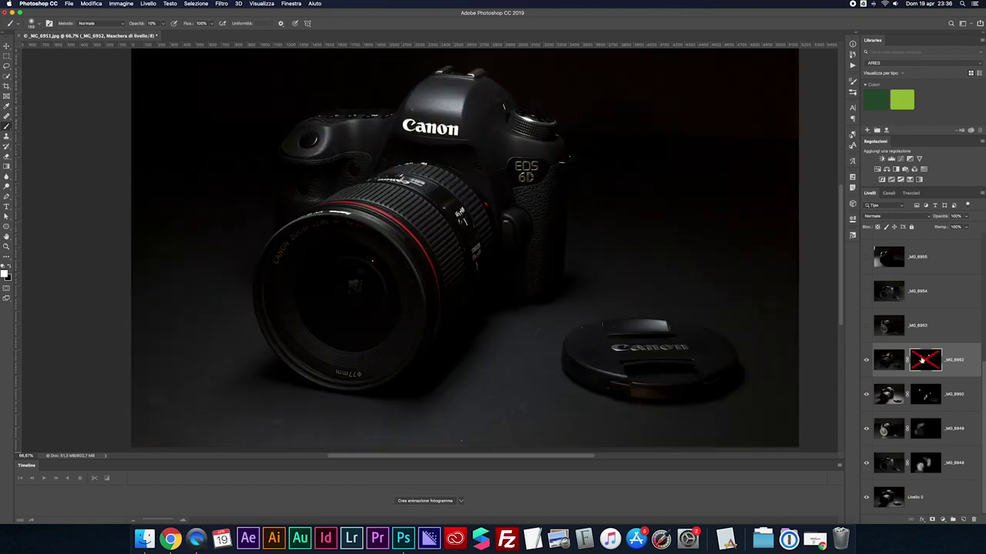
{"action": "left_click", "coordinate": [922, 360], "text": "shift"}
{"action": "left_click", "coordinate": [922, 360], "text": "shift"}
{"action": "left_click", "coordinate": [921, 359], "text": "shift"}
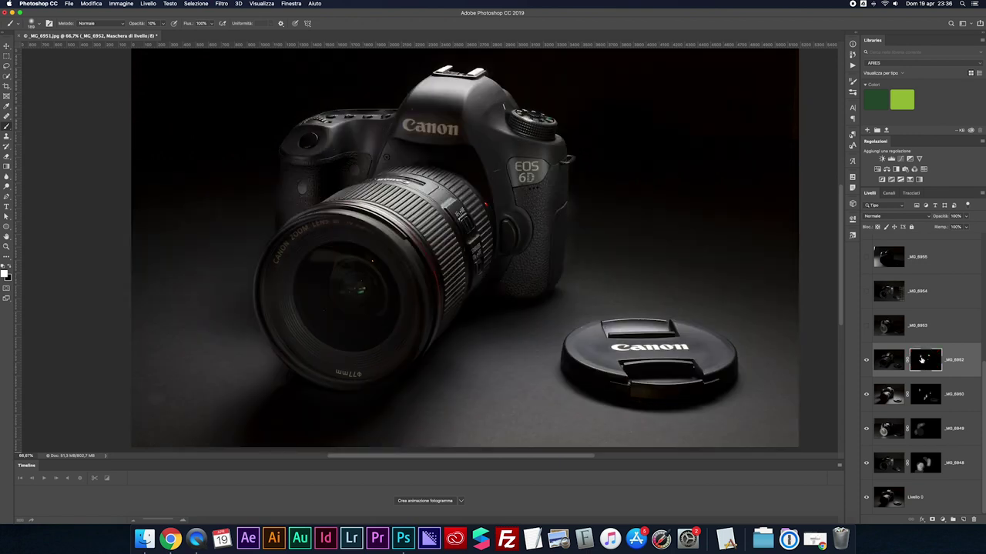
{"action": "left_click", "coordinate": [922, 360], "text": "shift"}
{"action": "left_click_drag", "start_coordinate": [403, 126], "coordinate": [461, 127]}
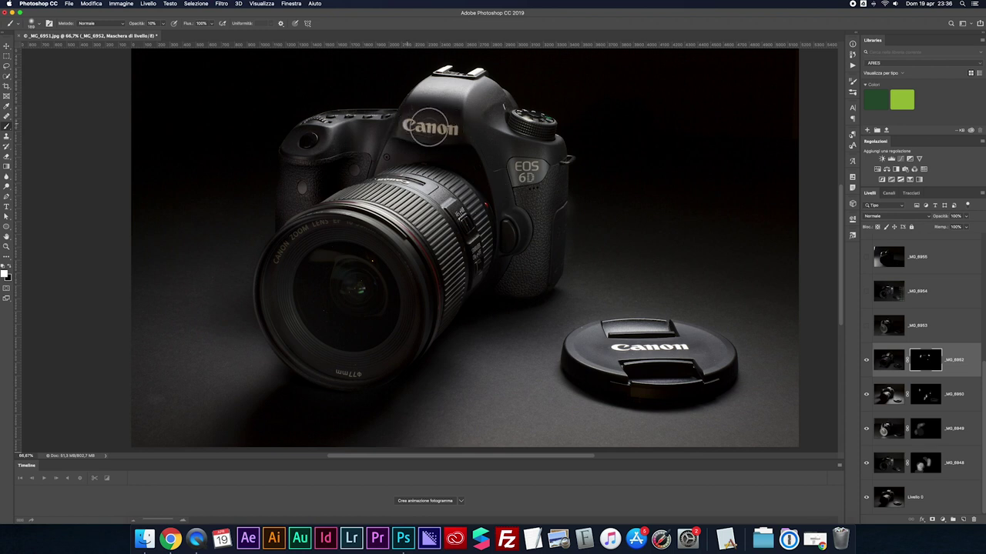
Step: Show _MG_6953, comparing it on and off, and give it an inverted black layer mask
{"action": "left_click", "coordinate": [886, 331]}
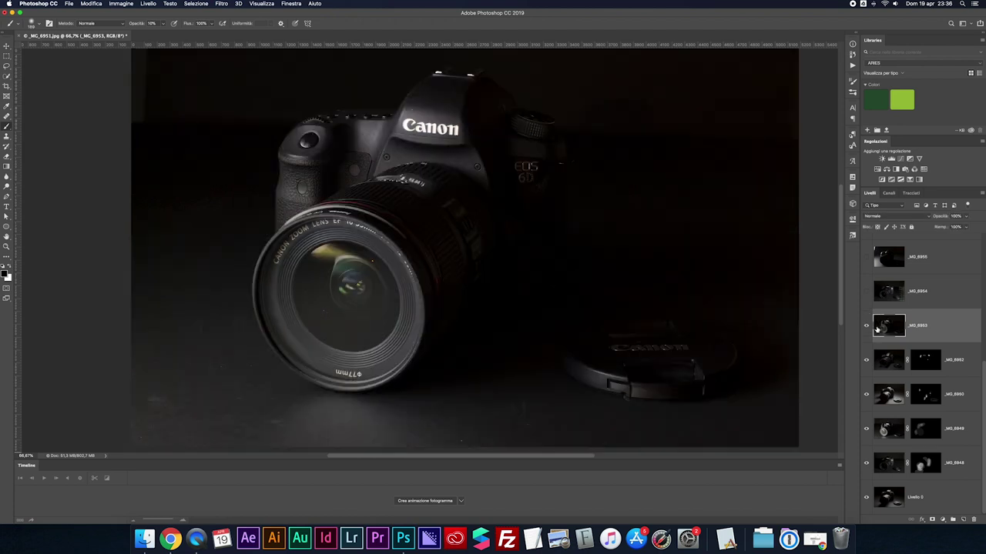
{"action": "left_click", "coordinate": [866, 328]}
{"action": "left_click", "coordinate": [867, 327]}
{"action": "left_click", "coordinate": [867, 327]}
{"action": "left_click", "coordinate": [867, 327]}
{"action": "left_click", "coordinate": [933, 519]}
{"action": "key", "text": "ctrl+i"}
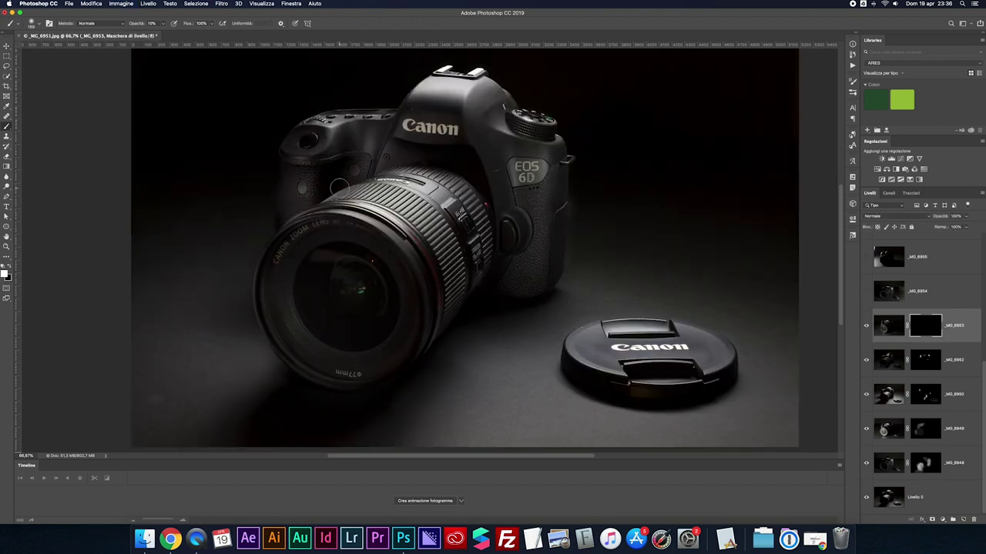
Step: Paint white onto the top dial, left shoulder, grip and upper-left lens edge
{"action": "left_click_drag", "start_coordinate": [304, 142], "coordinate": [304, 139]}
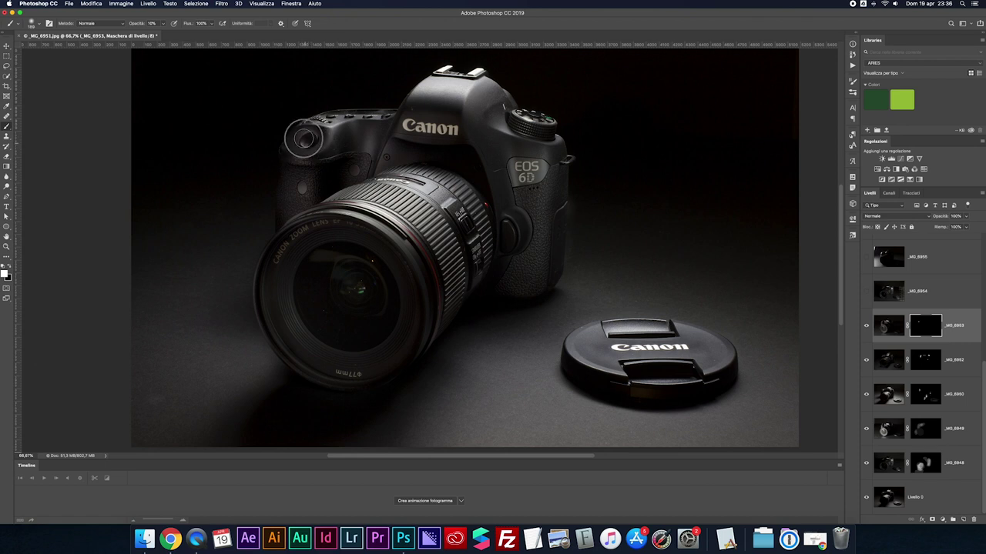
{"action": "mouse_move", "coordinate": [304, 139]}
{"action": "left_mouse_down"}
{"action": "mouse_move", "coordinate": [290, 157]}
{"action": "mouse_move", "coordinate": [288, 208]}
{"action": "left_mouse_up"}
{"action": "left_click", "coordinate": [932, 331], "text": "shift"}
{"action": "left_click", "coordinate": [932, 328], "text": "shift"}
{"action": "mouse_move", "coordinate": [276, 168]}
{"action": "left_mouse_down"}
{"action": "mouse_move", "coordinate": [273, 225]}
{"action": "mouse_move", "coordinate": [286, 150]}
{"action": "mouse_move", "coordinate": [311, 124]}
{"action": "mouse_move", "coordinate": [291, 158]}
{"action": "mouse_move", "coordinate": [314, 146]}
{"action": "mouse_move", "coordinate": [301, 169]}
{"action": "mouse_move", "coordinate": [310, 233]}
{"action": "mouse_move", "coordinate": [332, 234]}
{"action": "mouse_move", "coordinate": [298, 239]}
{"action": "left_mouse_up"}
Step: Resize the brush and paint _MG_6953 light around the lower-left of the lens
{"action": "key", "text": "bracketleft"}
{"action": "mouse_move", "coordinate": [319, 279]}
{"action": "left_mouse_down"}
{"action": "mouse_move", "coordinate": [338, 277]}
{"action": "mouse_move", "coordinate": [322, 234]}
{"action": "mouse_move", "coordinate": [312, 327]}
{"action": "mouse_move", "coordinate": [365, 333]}
{"action": "mouse_move", "coordinate": [352, 354]}
{"action": "mouse_move", "coordinate": [316, 286]}
{"action": "mouse_move", "coordinate": [364, 279]}
{"action": "mouse_move", "coordinate": [327, 295]}
{"action": "mouse_move", "coordinate": [370, 332]}
{"action": "mouse_move", "coordinate": [374, 251]}
{"action": "mouse_move", "coordinate": [291, 276]}
{"action": "mouse_move", "coordinate": [383, 266]}
{"action": "mouse_move", "coordinate": [403, 346]}
{"action": "mouse_move", "coordinate": [308, 386]}
{"action": "mouse_move", "coordinate": [419, 317]}
{"action": "mouse_move", "coordinate": [333, 374]}
{"action": "mouse_move", "coordinate": [387, 366]}
{"action": "left_mouse_up"}
{"action": "left_click", "coordinate": [930, 328], "text": "shift"}
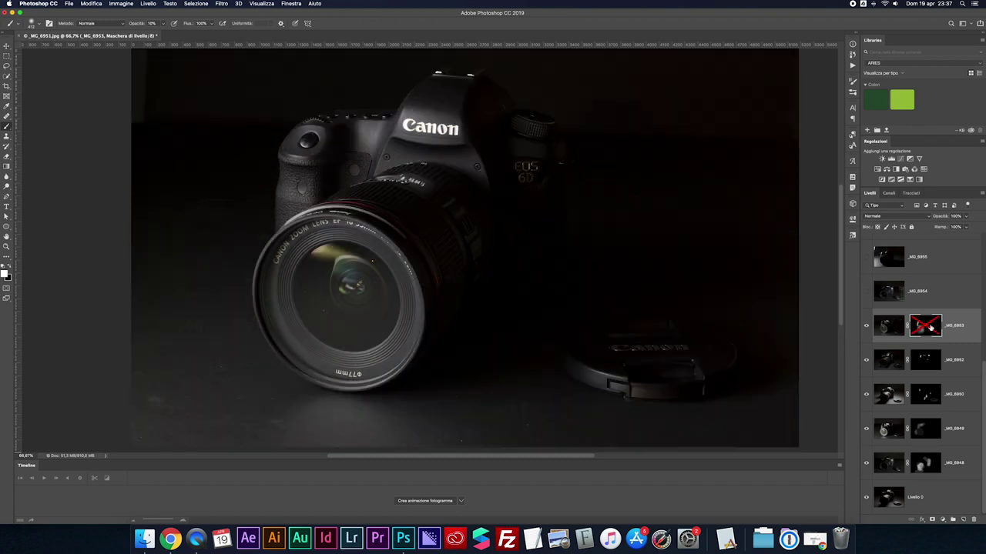
{"action": "left_click", "coordinate": [930, 327], "text": "shift"}
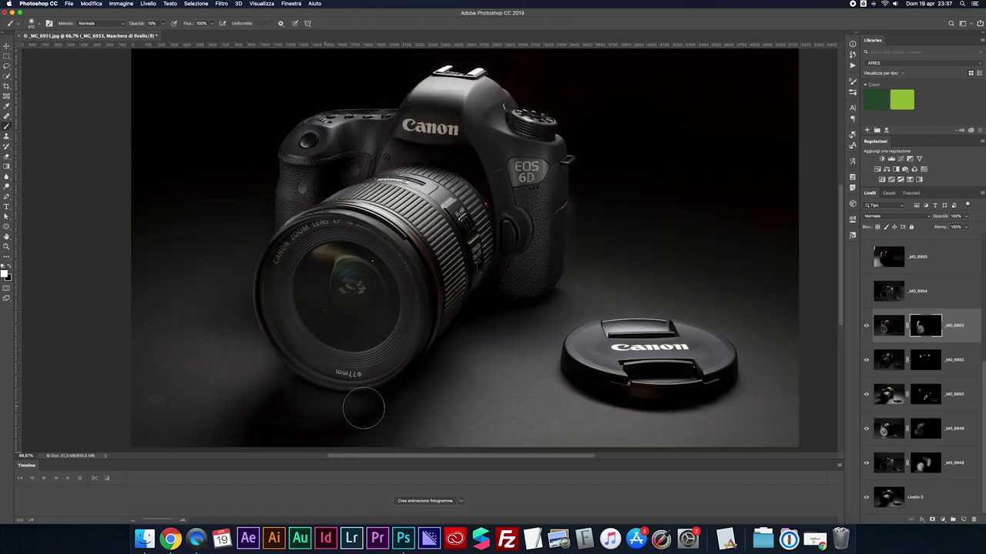
{"action": "mouse_move", "coordinate": [333, 440]}
{"action": "left_mouse_down"}
{"action": "mouse_move", "coordinate": [253, 396]}
{"action": "mouse_move", "coordinate": [264, 418]}
{"action": "mouse_move", "coordinate": [330, 429]}
{"action": "mouse_move", "coordinate": [272, 405]}
{"action": "mouse_move", "coordinate": [279, 411]}
{"action": "mouse_move", "coordinate": [214, 411]}
{"action": "mouse_move", "coordinate": [229, 372]}
{"action": "mouse_move", "coordinate": [330, 429]}
{"action": "mouse_move", "coordinate": [270, 392]}
{"action": "mouse_move", "coordinate": [370, 409]}
{"action": "mouse_move", "coordinate": [237, 409]}
{"action": "mouse_move", "coordinate": [264, 383]}
{"action": "mouse_move", "coordinate": [238, 387]}
{"action": "mouse_move", "coordinate": [240, 437]}
{"action": "mouse_move", "coordinate": [223, 403]}
{"action": "mouse_move", "coordinate": [325, 410]}
{"action": "mouse_move", "coordinate": [374, 388]}
{"action": "mouse_move", "coordinate": [423, 335]}
{"action": "left_mouse_up"}
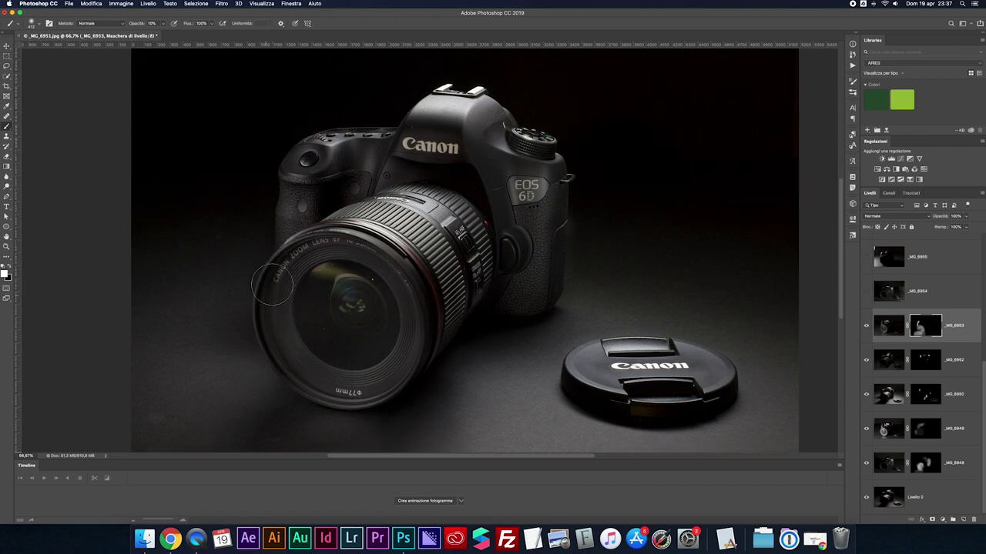
Step: Softly paint _MG_6953 light on the floor below the lens at 20%, then switch to black
{"action": "left_click", "coordinate": [920, 329], "text": "shift"}
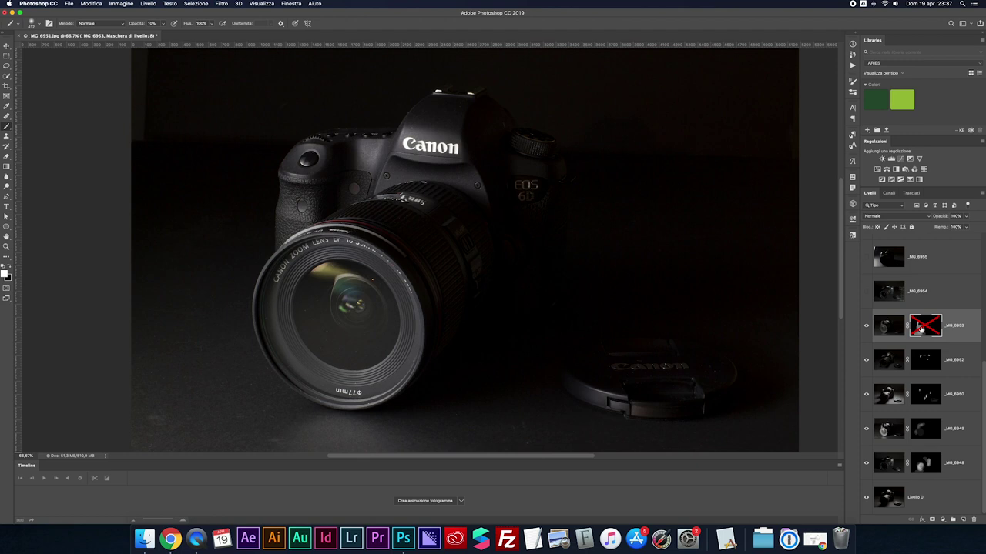
{"action": "left_click", "coordinate": [920, 329], "text": "shift"}
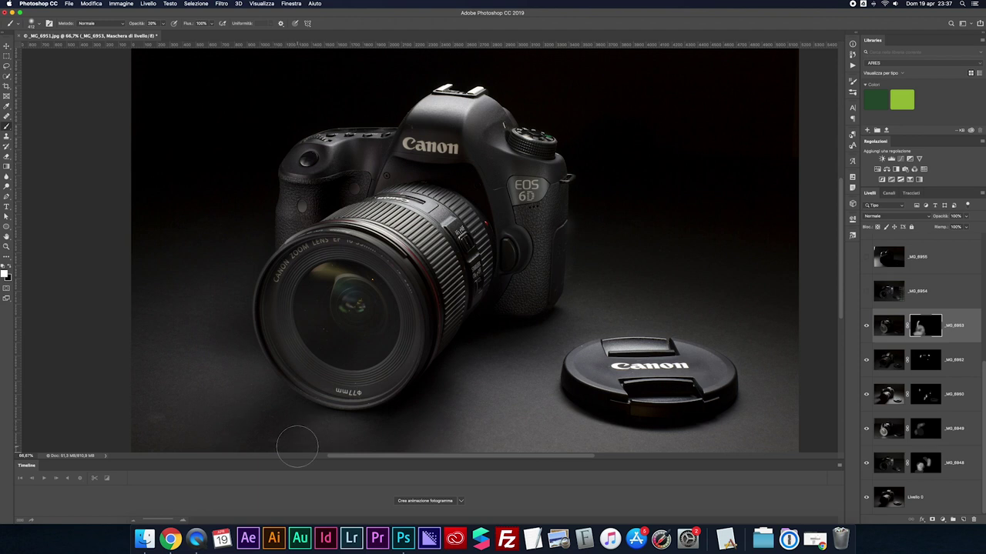
{"action": "mouse_move", "coordinate": [312, 426]}
{"action": "left_mouse_down"}
{"action": "mouse_move", "coordinate": [259, 408]}
{"action": "mouse_move", "coordinate": [343, 433]}
{"action": "mouse_move", "coordinate": [433, 431]}
{"action": "mouse_move", "coordinate": [285, 422]}
{"action": "left_mouse_up"}
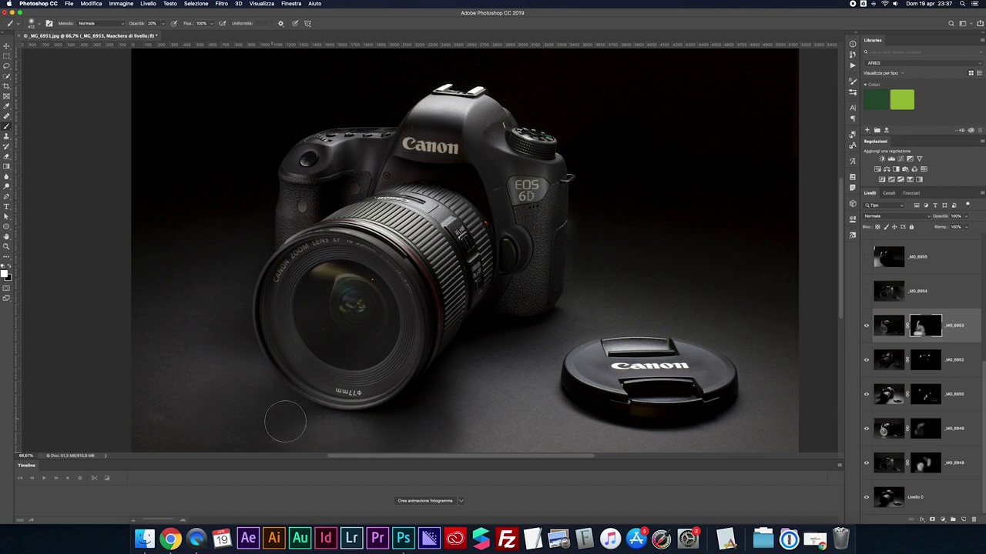
{"action": "scroll", "coordinate": [293, 412], "scroll_direction": "down", "scroll_amount": 1}
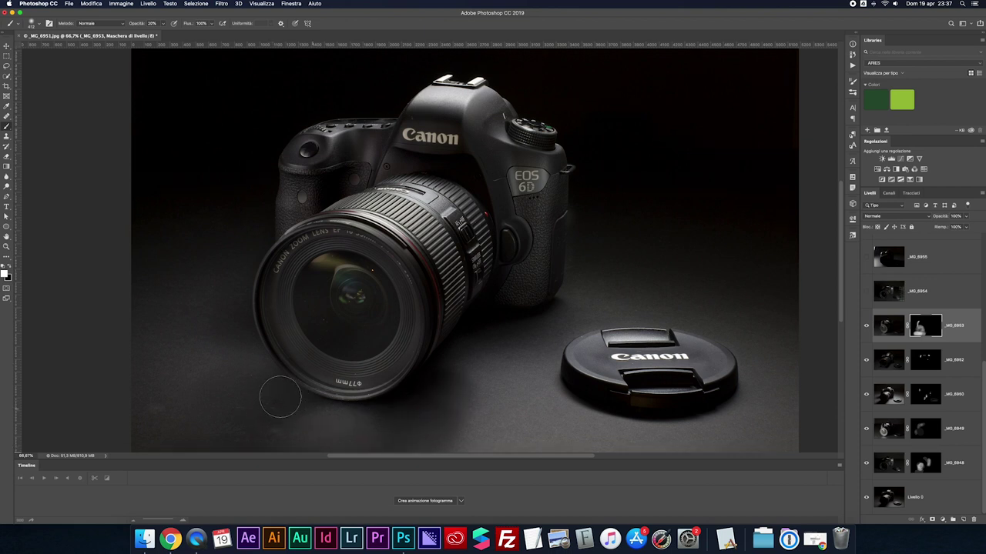
{"action": "left_click", "coordinate": [917, 326], "text": "shift"}
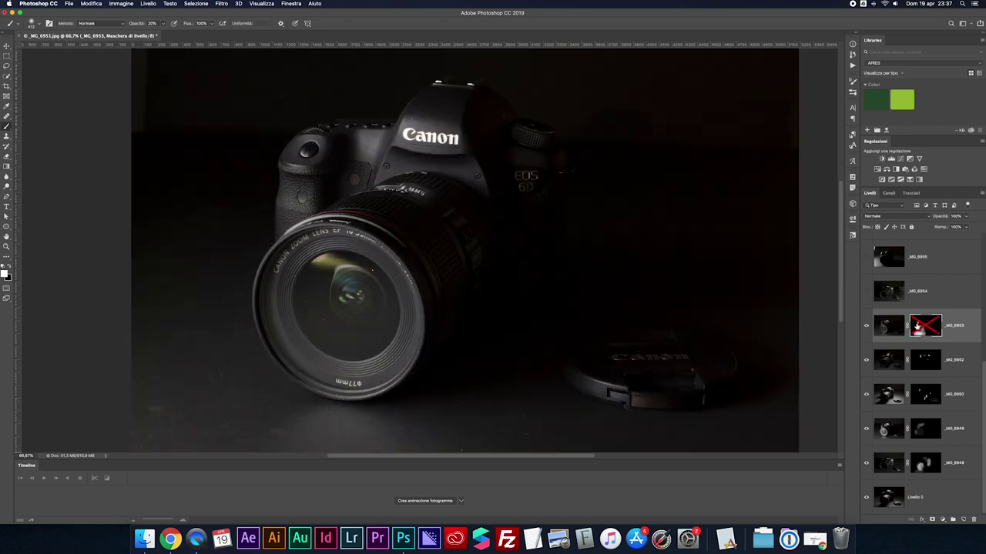
{"action": "left_click", "coordinate": [917, 327], "text": "shift"}
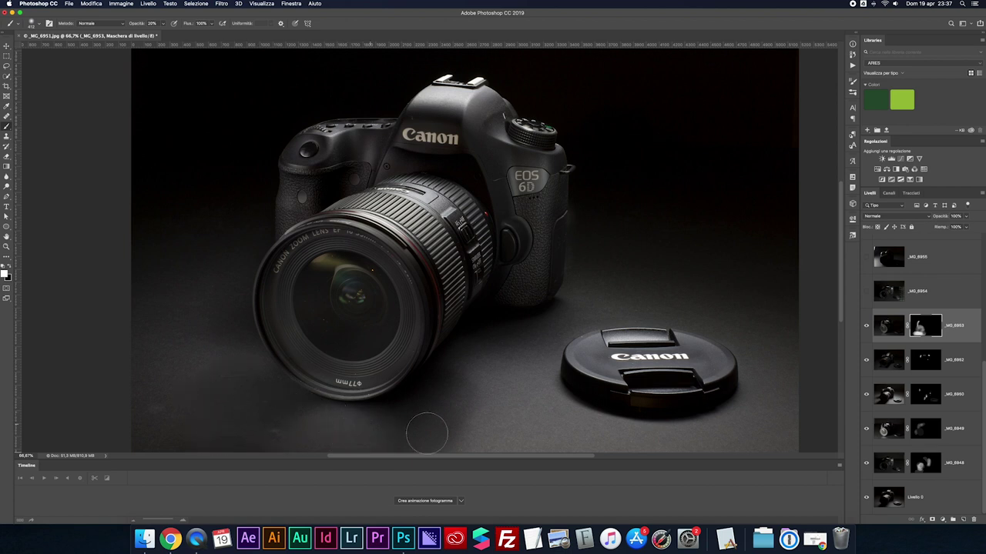
{"action": "key", "text": "x"}
{"action": "left_click", "coordinate": [867, 326]}
Step: Show and select _MG_6954, then give it an inverted black layer mask
{"action": "left_click", "coordinate": [866, 292]}
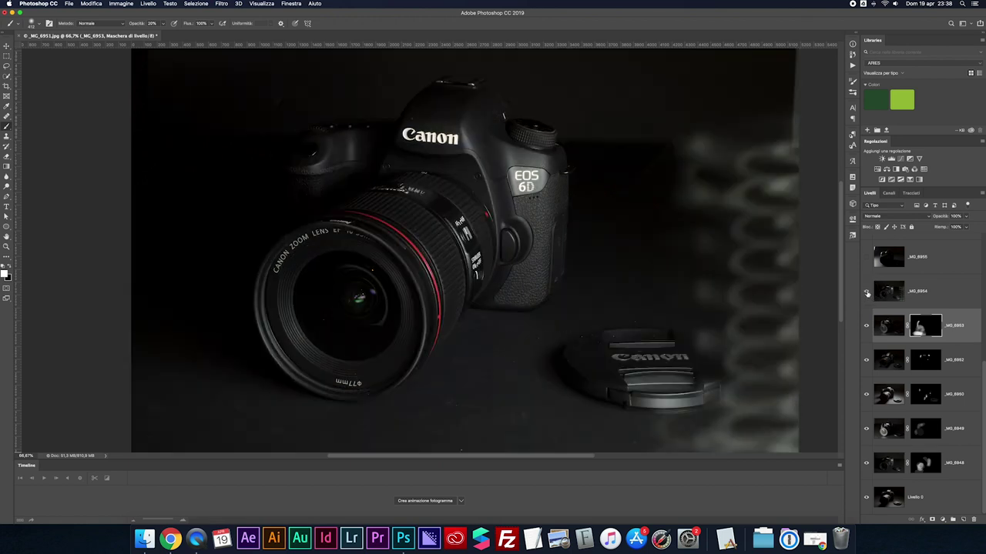
{"action": "left_click", "coordinate": [866, 293]}
{"action": "left_click", "coordinate": [898, 298]}
{"action": "left_click", "coordinate": [933, 520]}
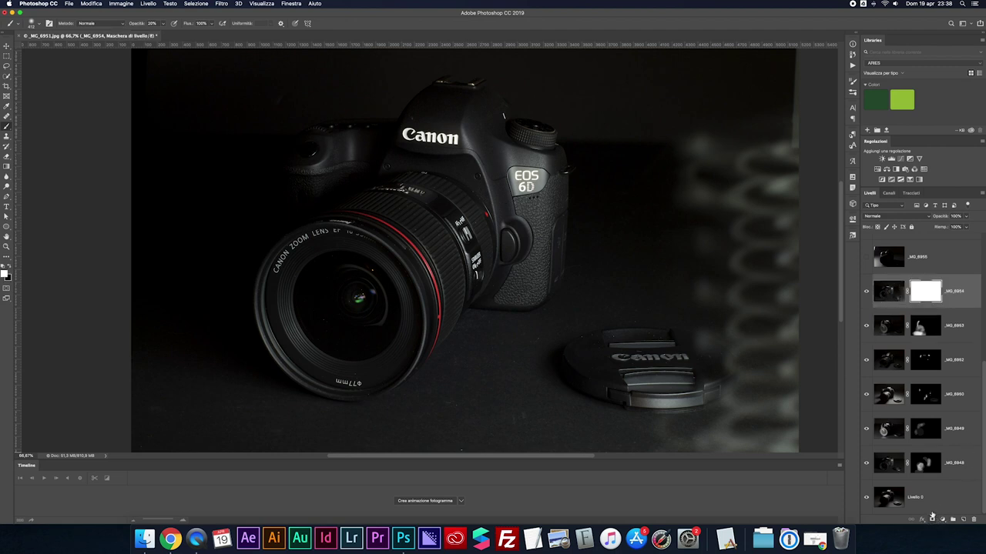
{"action": "key", "text": "ctrl+i"}
Step: Zoom to 100% on the camera and paint light onto the Canon lettering with a smaller brush
{"action": "left_click_drag", "start_coordinate": [470, 168], "coordinate": [485, 146]}
{"action": "scroll", "coordinate": [493, 157], "scroll_direction": "left", "scroll_amount": 2}
{"action": "key", "text": "ctrl+plus"}
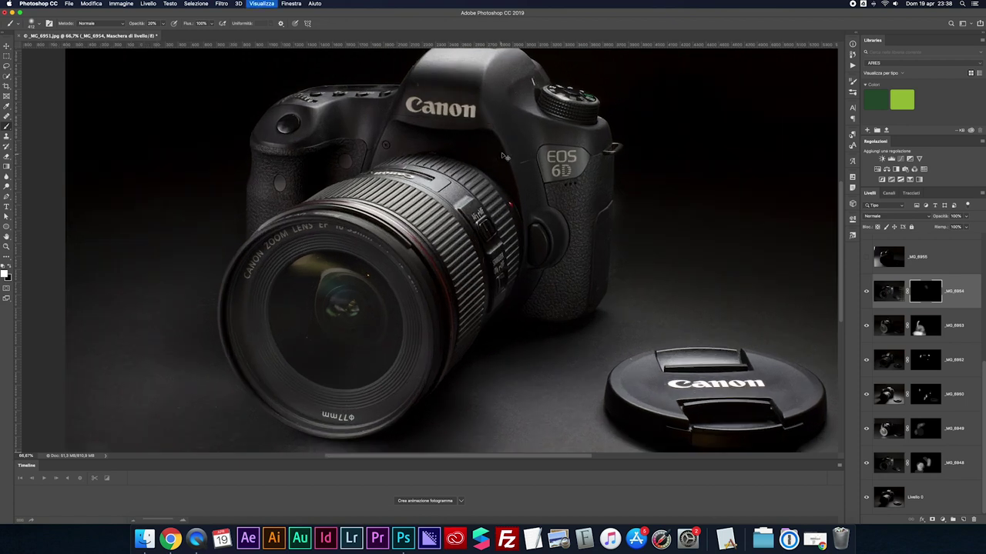
{"action": "scroll", "coordinate": [501, 132], "scroll_direction": "up", "scroll_amount": 5}
{"action": "left_click_drag", "start_coordinate": [501, 221], "coordinate": [458, 213]}
{"action": "mouse_move", "coordinate": [407, 157]}
{"action": "left_mouse_down"}
{"action": "mouse_move", "coordinate": [476, 157]}
{"action": "mouse_move", "coordinate": [512, 185]}
{"action": "mouse_move", "coordinate": [408, 155]}
{"action": "left_mouse_up"}
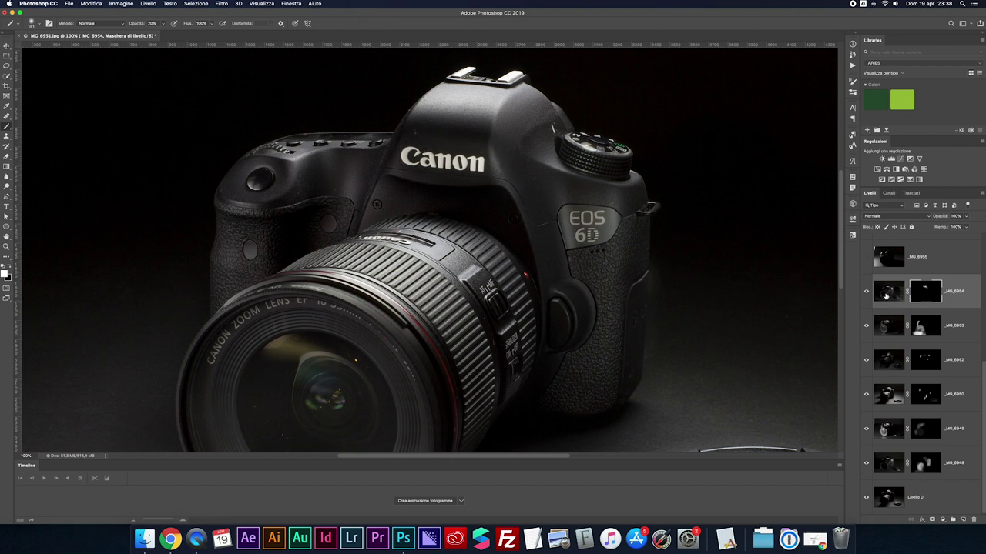
{"action": "left_click", "coordinate": [926, 292], "text": "shift"}
Step: Brighten the top mode dial, comparing with the _MG_6954 mask on and off
{"action": "left_click_drag", "start_coordinate": [616, 163], "coordinate": [601, 170]}
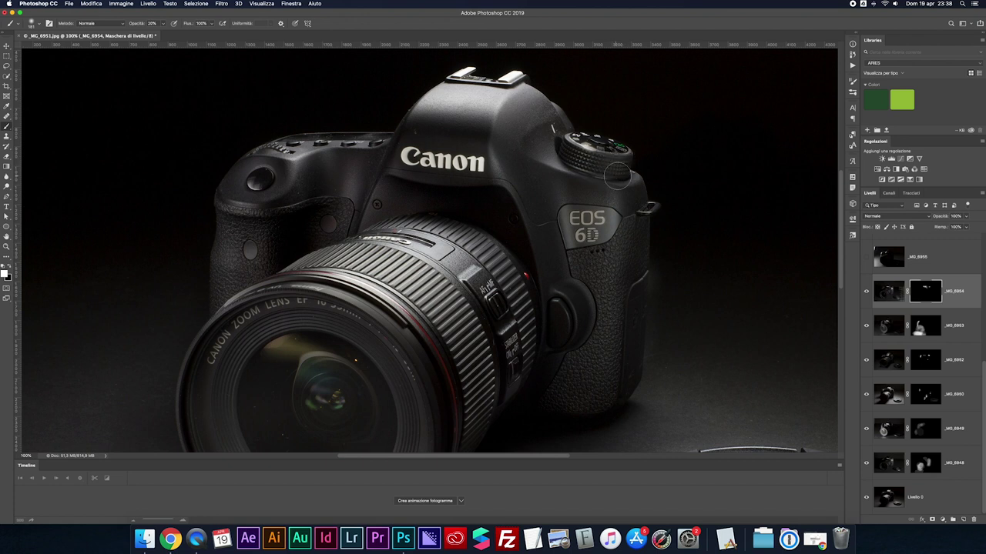
{"action": "left_click", "coordinate": [924, 293], "text": "shift"}
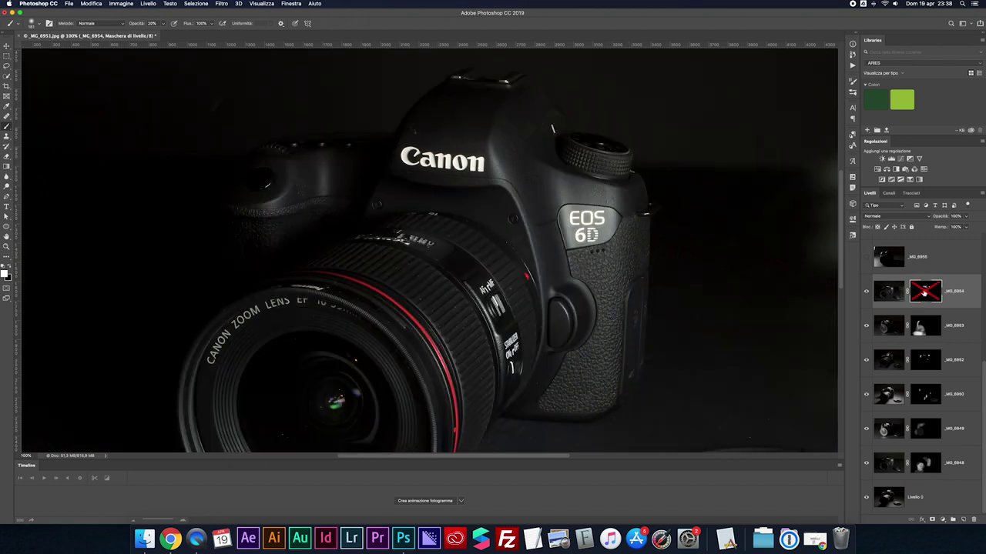
{"action": "left_click", "coordinate": [924, 292], "text": "shift"}
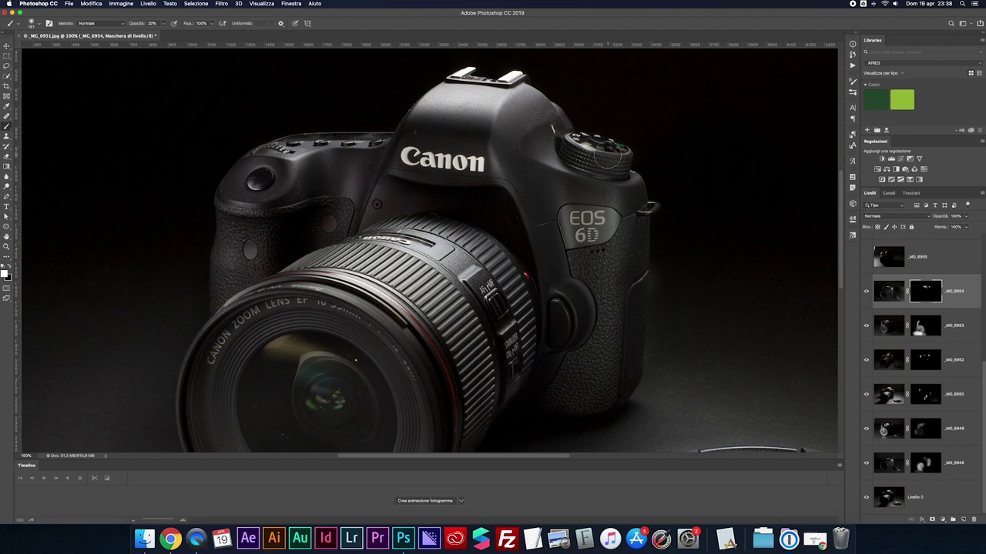
{"action": "left_click_drag", "start_coordinate": [609, 151], "coordinate": [599, 144]}
{"action": "left_click", "coordinate": [926, 298], "text": "shift"}
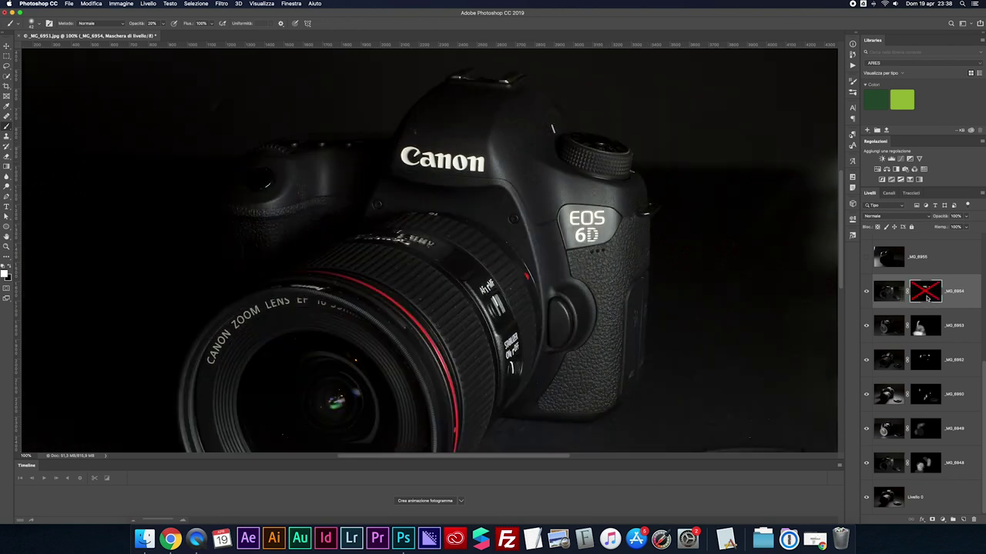
{"action": "left_click", "coordinate": [926, 298], "text": "shift"}
{"action": "left_click", "coordinate": [926, 298], "text": "shift"}
{"action": "left_click", "coordinate": [927, 297], "text": "shift"}
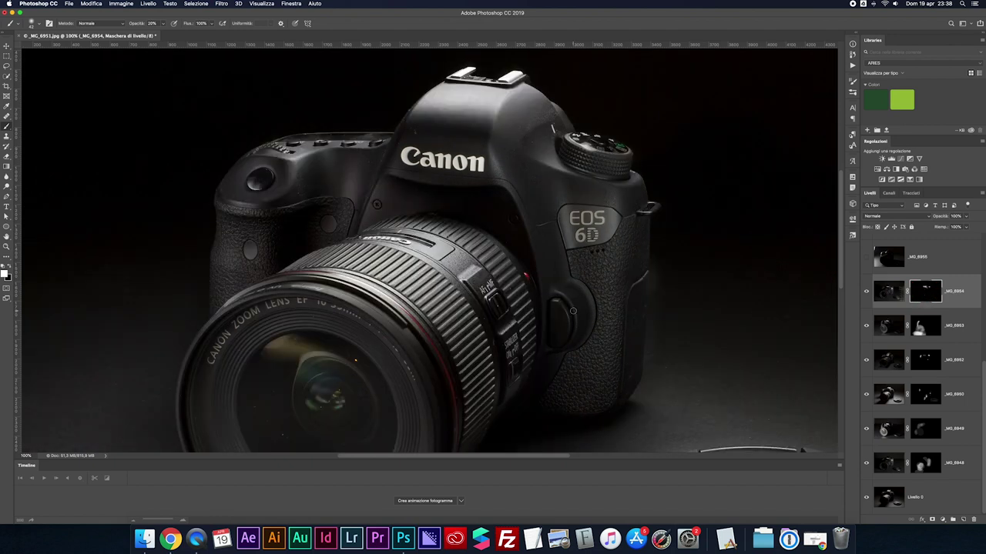
Step: Paint light onto the grip button area with a larger brush
{"action": "key", "text": "bracketright"}
{"action": "mouse_move", "coordinate": [568, 312]}
{"action": "left_mouse_down"}
{"action": "mouse_move", "coordinate": [562, 326]}
{"action": "mouse_move", "coordinate": [566, 309]}
{"action": "left_mouse_up"}
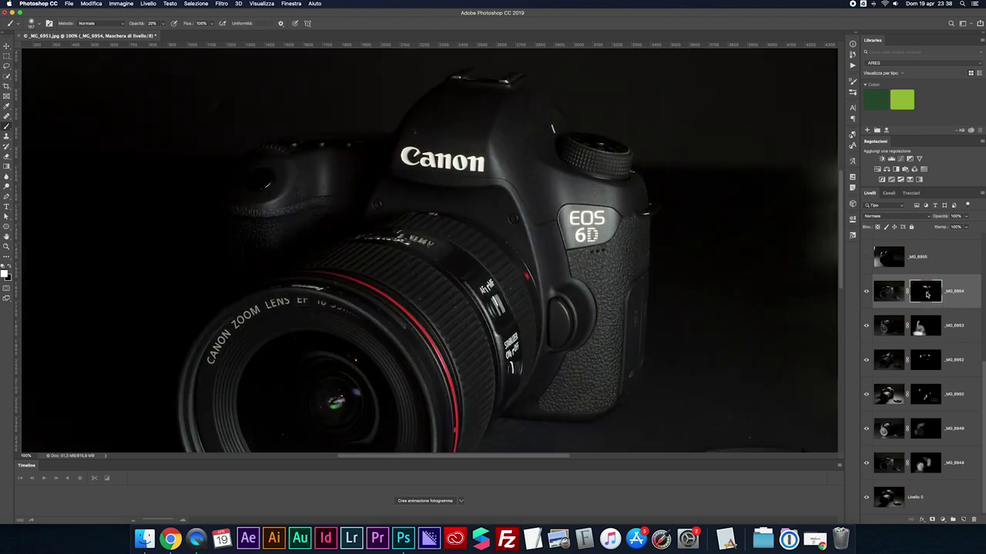
{"action": "left_click", "coordinate": [927, 294], "text": "shift"}
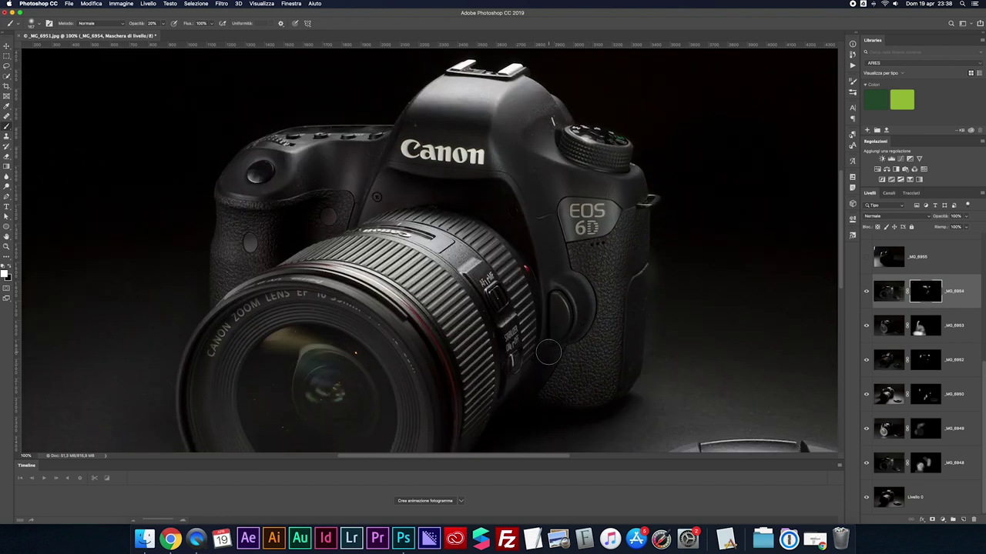
{"action": "scroll", "coordinate": [517, 362], "scroll_direction": "down", "scroll_amount": 3}
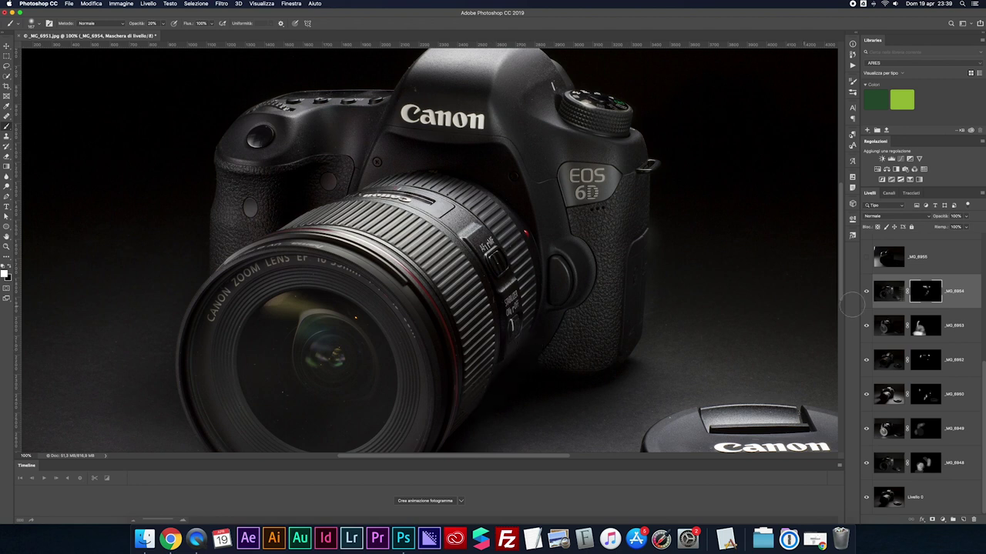
{"action": "left_click", "coordinate": [925, 294], "text": "shift"}
{"action": "scroll", "coordinate": [497, 319], "scroll_direction": "down", "scroll_amount": 5}
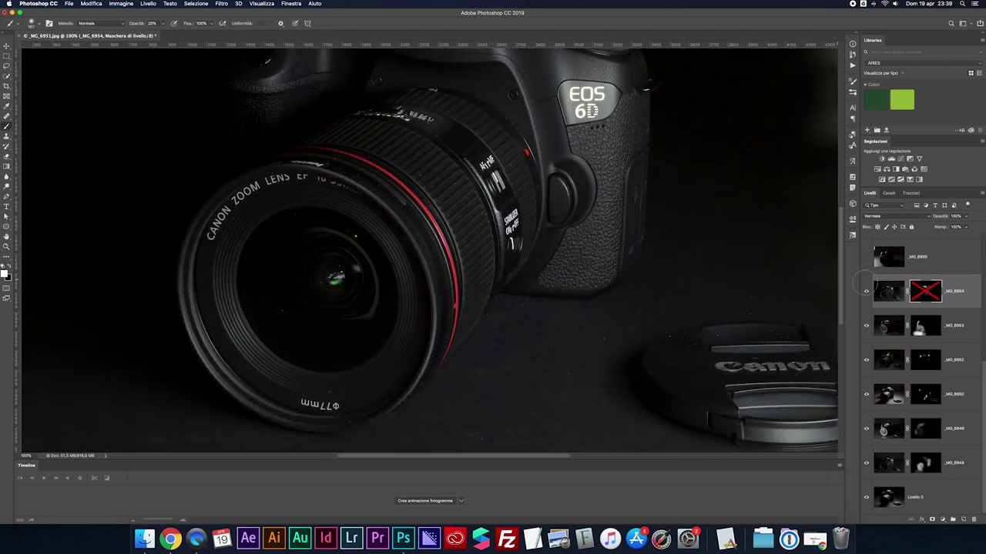
{"action": "left_click", "coordinate": [923, 289], "text": "shift"}
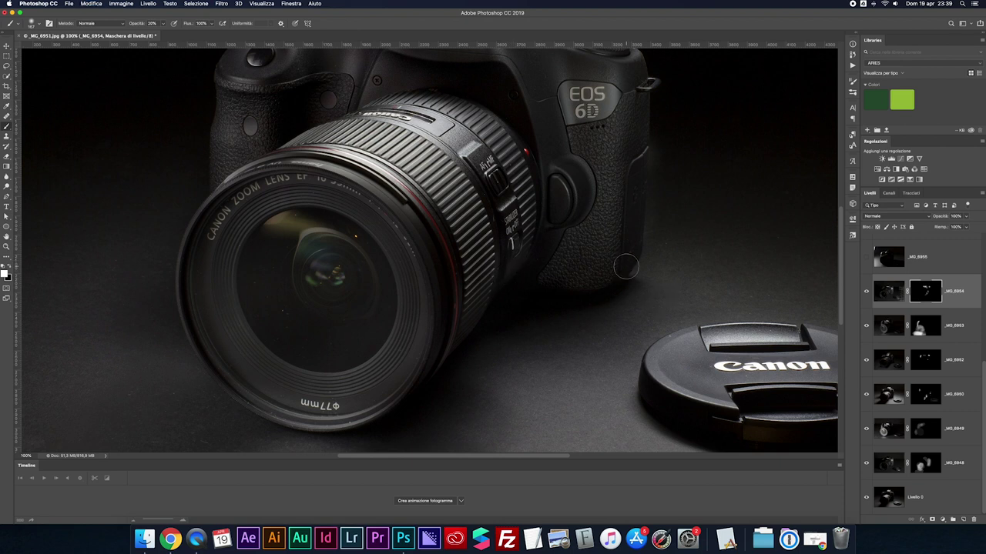
Step: Brighten the stabilizer switch label and the camera grip
{"action": "left_click_drag", "start_coordinate": [519, 240], "coordinate": [511, 220]}
{"action": "mouse_move", "coordinate": [560, 253]}
{"action": "left_mouse_down"}
{"action": "mouse_move", "coordinate": [556, 278]}
{"action": "mouse_move", "coordinate": [602, 277]}
{"action": "mouse_move", "coordinate": [599, 290]}
{"action": "mouse_move", "coordinate": [570, 303]}
{"action": "left_mouse_up"}
{"action": "left_click", "coordinate": [935, 294], "text": "shift"}
{"action": "left_click", "coordinate": [938, 296], "text": "shift"}
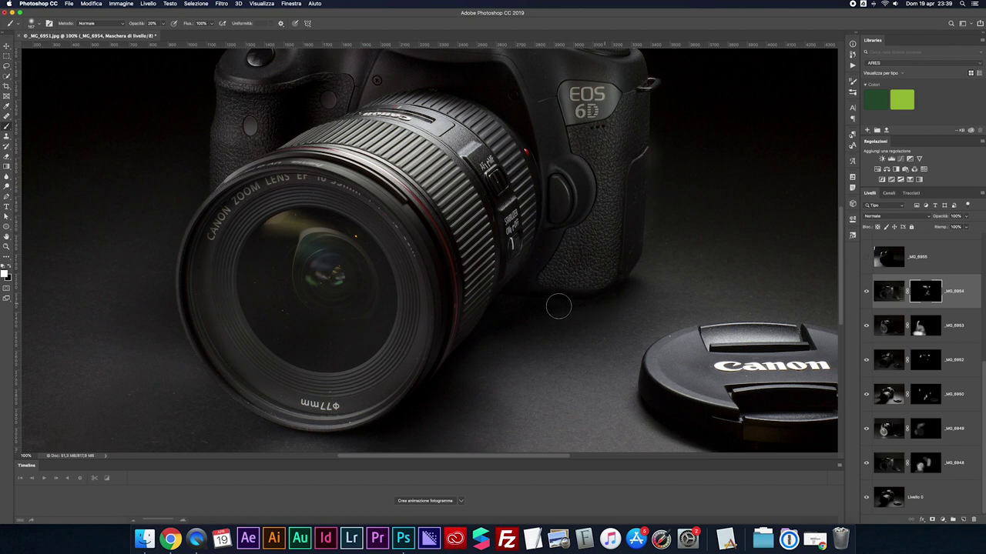
{"action": "scroll", "coordinate": [559, 307], "scroll_direction": "down", "scroll_amount": 2}
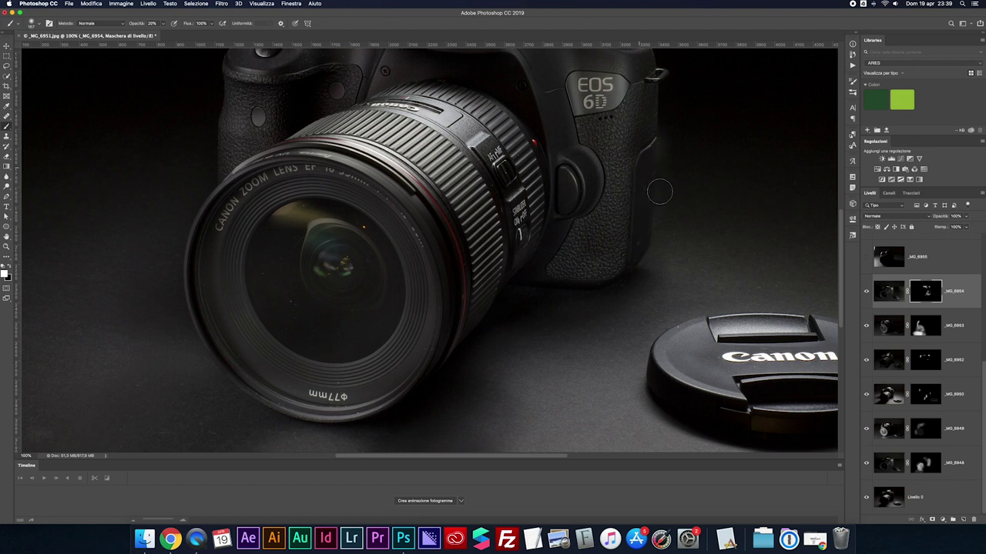
{"action": "left_click", "coordinate": [931, 293], "text": "shift"}
{"action": "left_click", "coordinate": [930, 291], "text": "shift"}
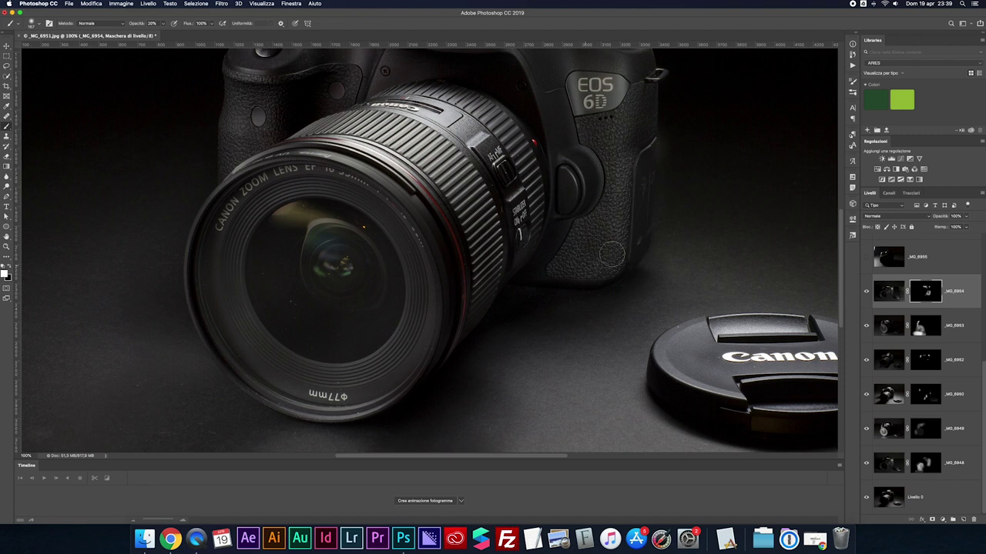
Step: Paint _MG_6954 light onto the rim of the lens cap
{"action": "left_click", "coordinate": [928, 295], "text": "shift"}
{"action": "left_click", "coordinate": [928, 295], "text": "shift"}
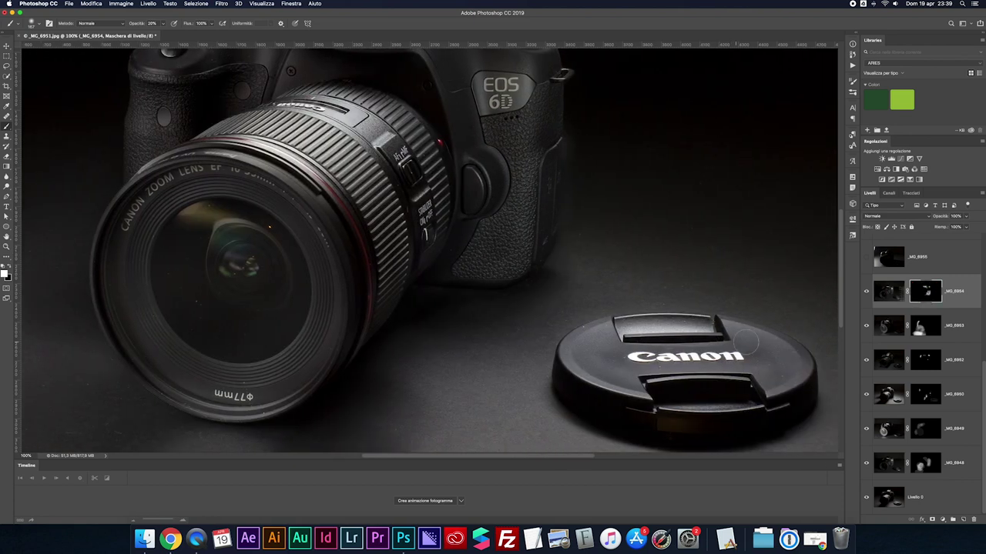
{"action": "scroll", "coordinate": [771, 339], "scroll_direction": "right", "scroll_amount": 5}
{"action": "left_click", "coordinate": [934, 294], "text": "shift"}
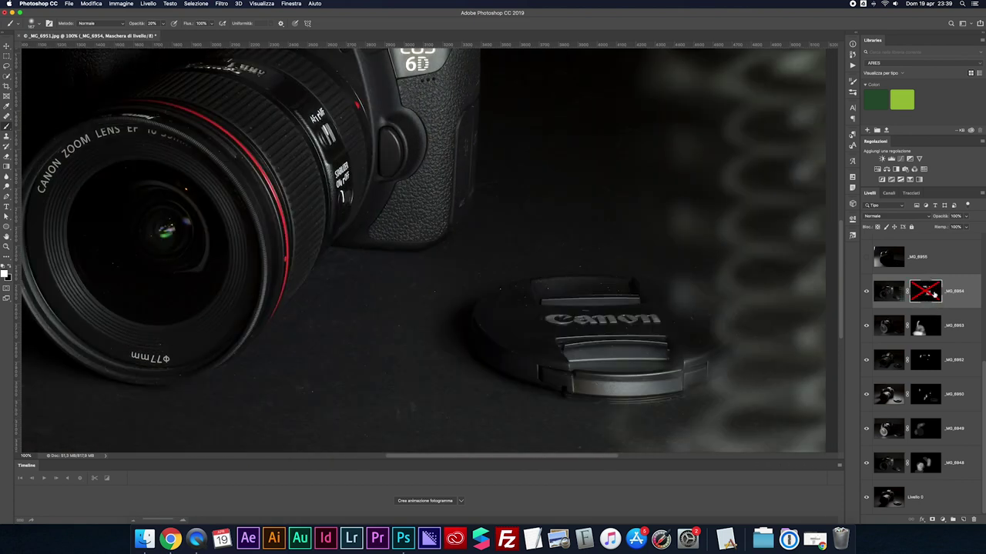
{"action": "left_click", "coordinate": [935, 294], "text": "shift"}
{"action": "left_click_drag", "start_coordinate": [600, 402], "coordinate": [590, 391]}
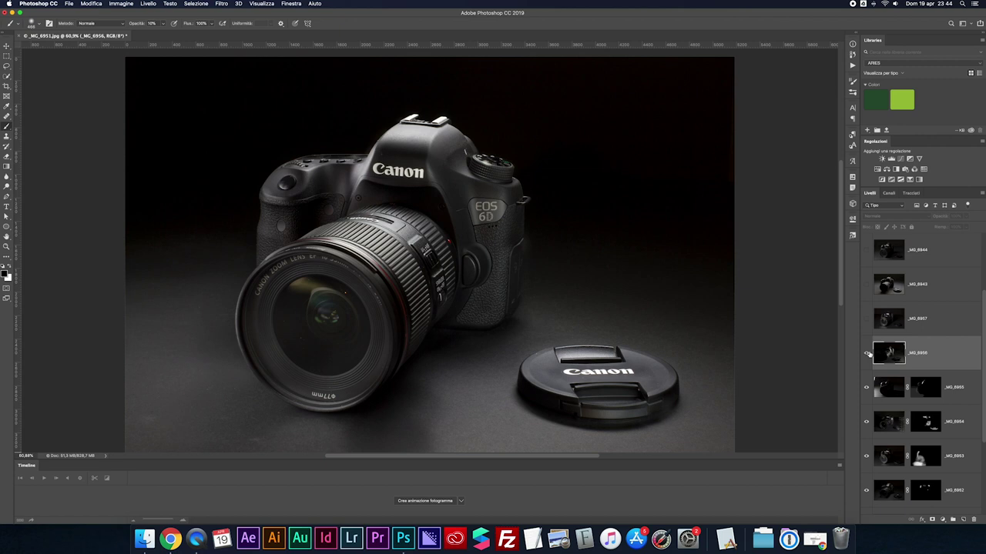
Step: Show _MG_6956, add an inverted black mask, and paint light onto the lens cap
{"action": "left_click", "coordinate": [867, 352]}
{"action": "scroll", "coordinate": [867, 354], "scroll_direction": "down", "scroll_amount": 1}
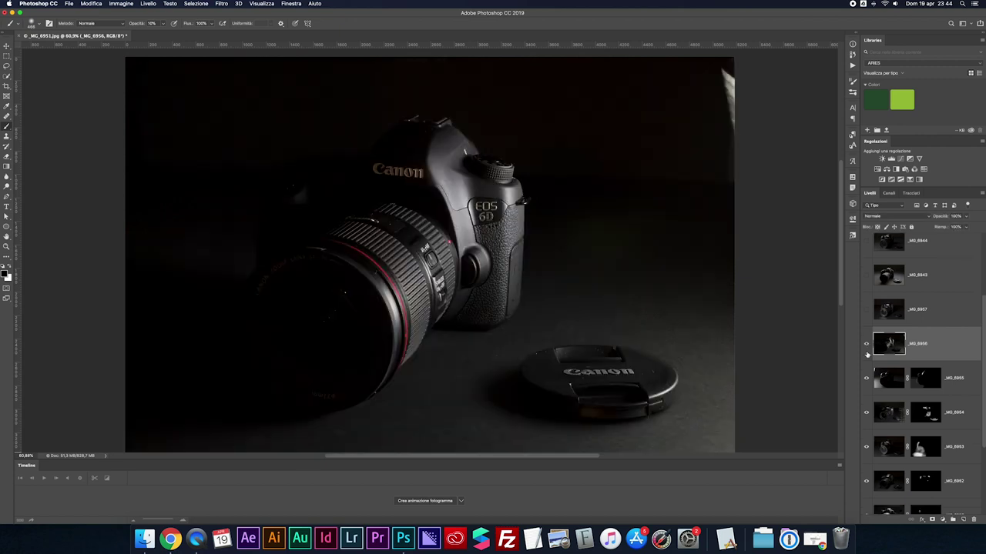
{"action": "left_click", "coordinate": [931, 520]}
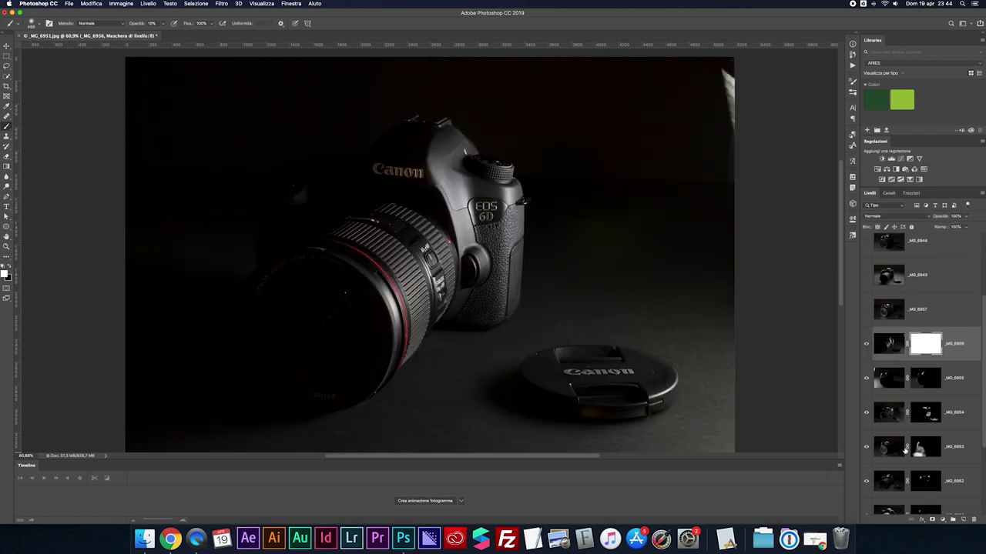
{"action": "key", "text": "ctrl+i"}
{"action": "mouse_move", "coordinate": [714, 391]}
{"action": "left_mouse_down"}
{"action": "mouse_move", "coordinate": [670, 392]}
{"action": "mouse_move", "coordinate": [677, 409]}
{"action": "mouse_move", "coordinate": [669, 391]}
{"action": "left_mouse_up"}
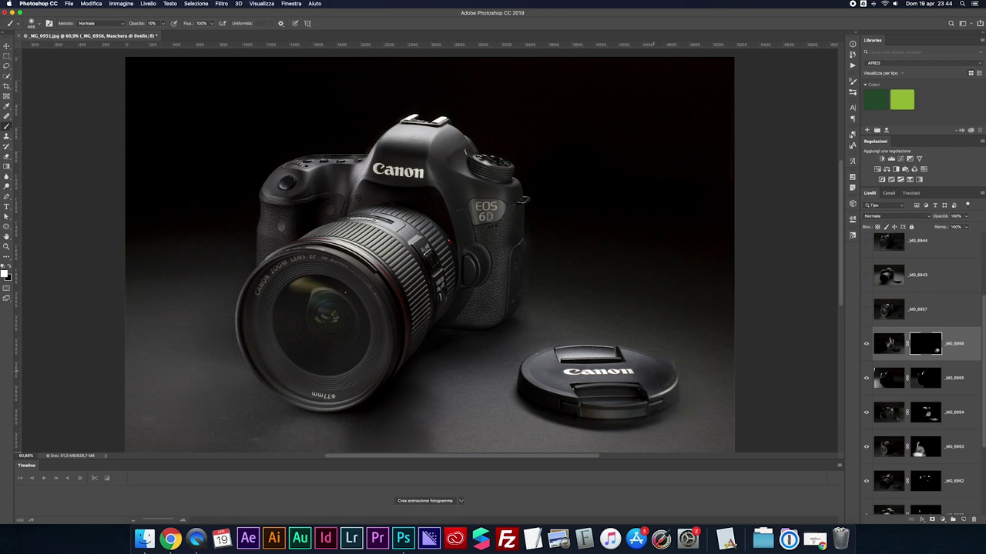
Step: Brighten the grip, the EOS 6D badge area and the lower lens edge
{"action": "left_click", "coordinate": [925, 345], "text": "shift"}
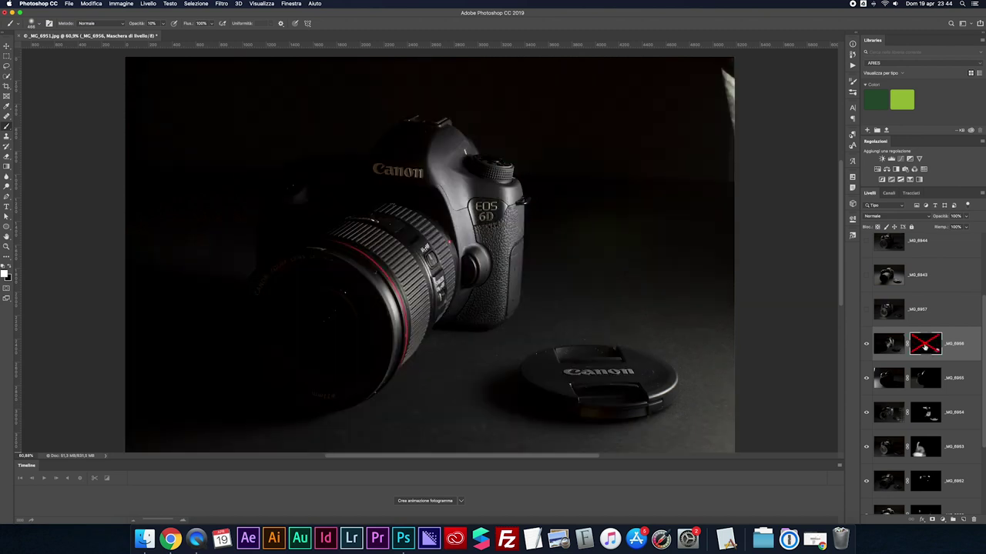
{"action": "left_click", "coordinate": [925, 345], "text": "shift"}
{"action": "mouse_move", "coordinate": [488, 264]}
{"action": "left_mouse_down"}
{"action": "mouse_move", "coordinate": [496, 221]}
{"action": "mouse_move", "coordinate": [460, 317]}
{"action": "left_mouse_up"}
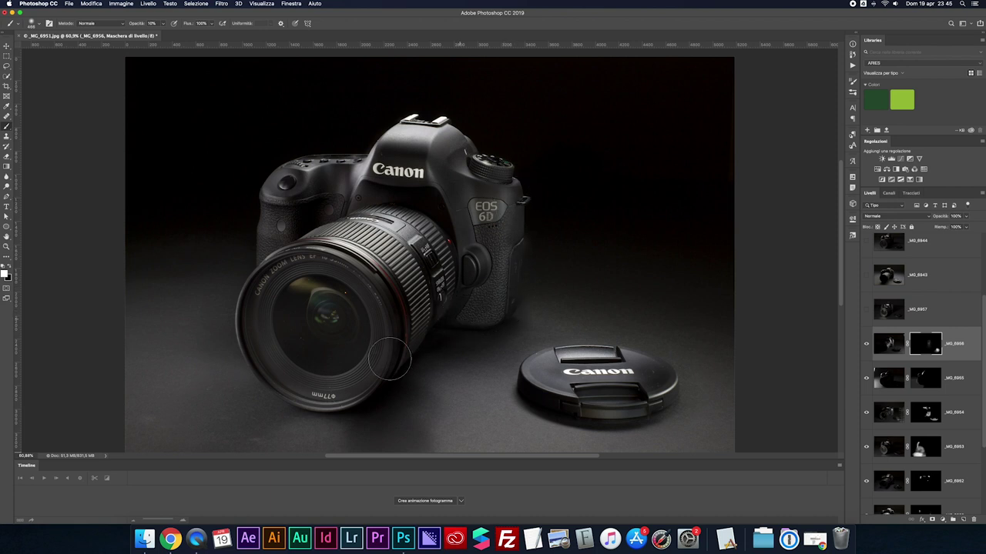
{"action": "left_click", "coordinate": [919, 351], "text": "shift"}
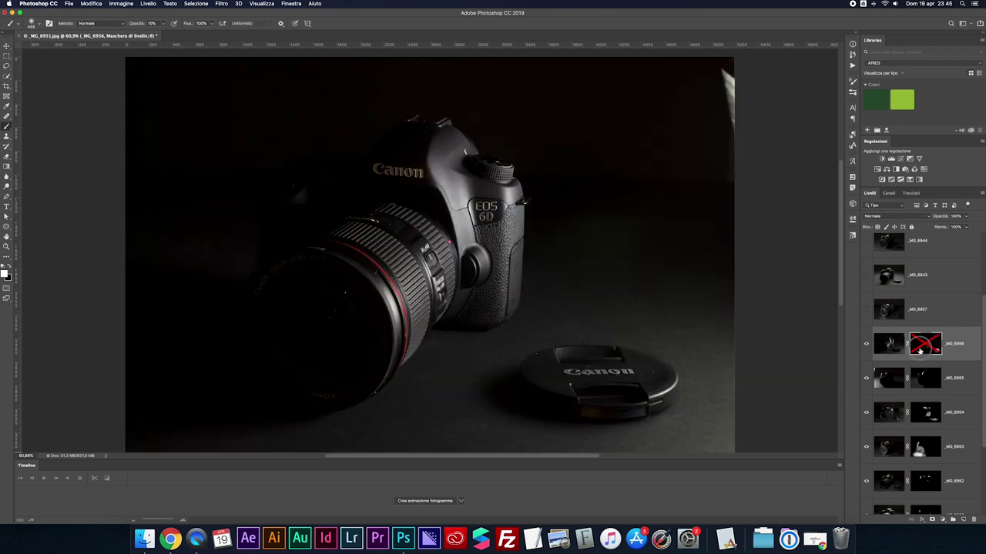
{"action": "left_click", "coordinate": [919, 351], "text": "shift"}
{"action": "mouse_move", "coordinate": [460, 342]}
{"action": "left_mouse_down"}
{"action": "mouse_move", "coordinate": [450, 318]}
{"action": "mouse_move", "coordinate": [390, 387]}
{"action": "mouse_move", "coordinate": [406, 313]}
{"action": "mouse_move", "coordinate": [443, 258]}
{"action": "left_mouse_up"}
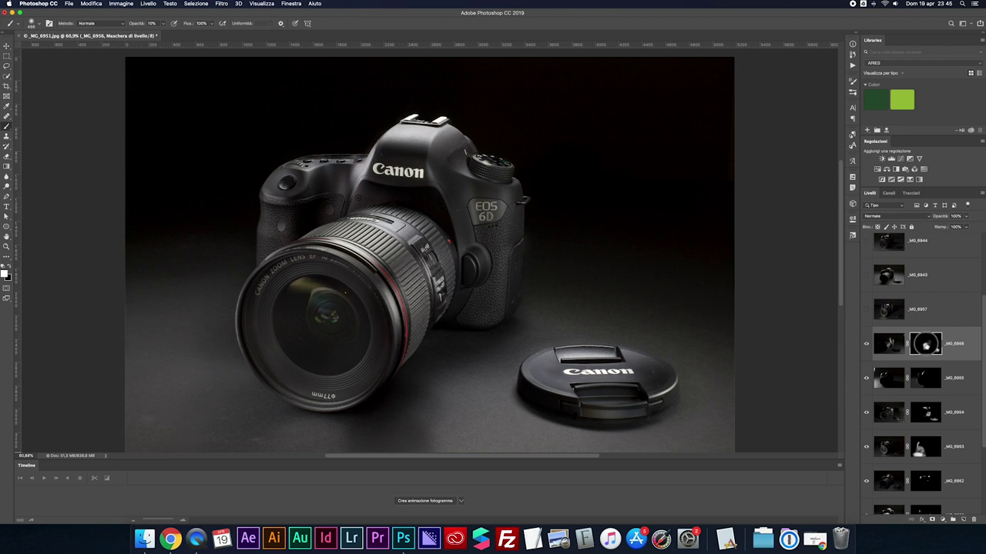
Step: Compare the _MG_6956 mask on and off several times, leaving it enabled
{"action": "left_click", "coordinate": [925, 346], "text": "shift"}
{"action": "left_click", "coordinate": [925, 346], "text": "shift"}
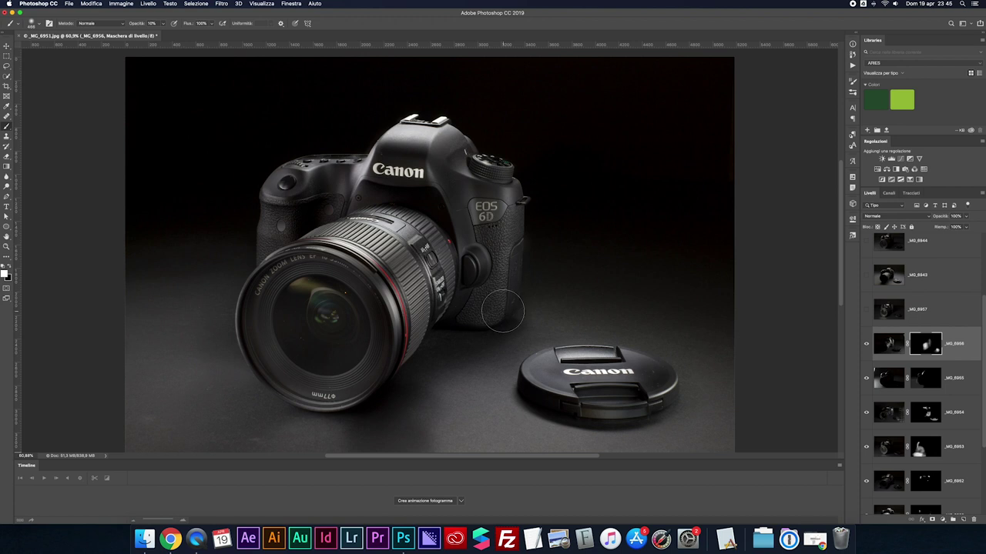
{"action": "left_click", "coordinate": [934, 348], "text": "shift"}
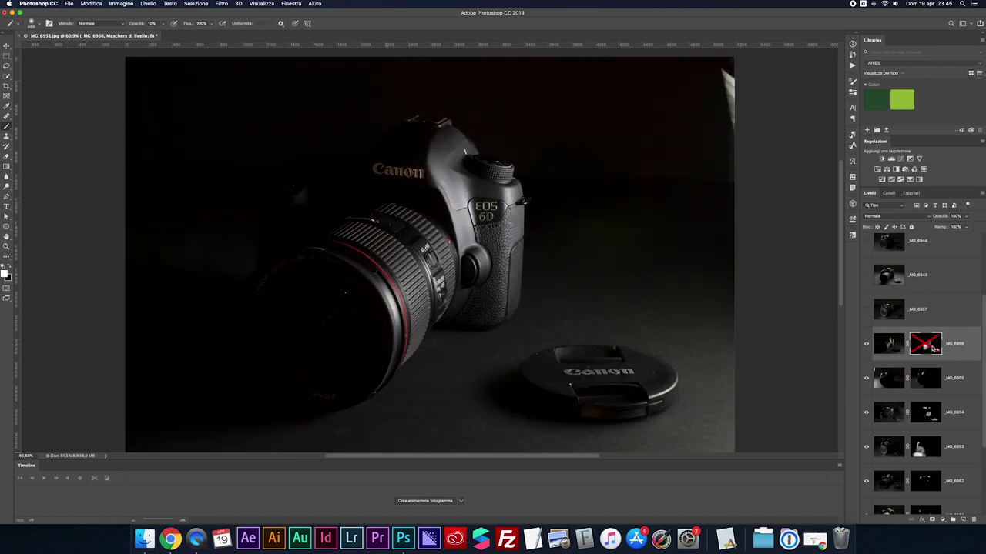
{"action": "left_click", "coordinate": [934, 348], "text": "shift"}
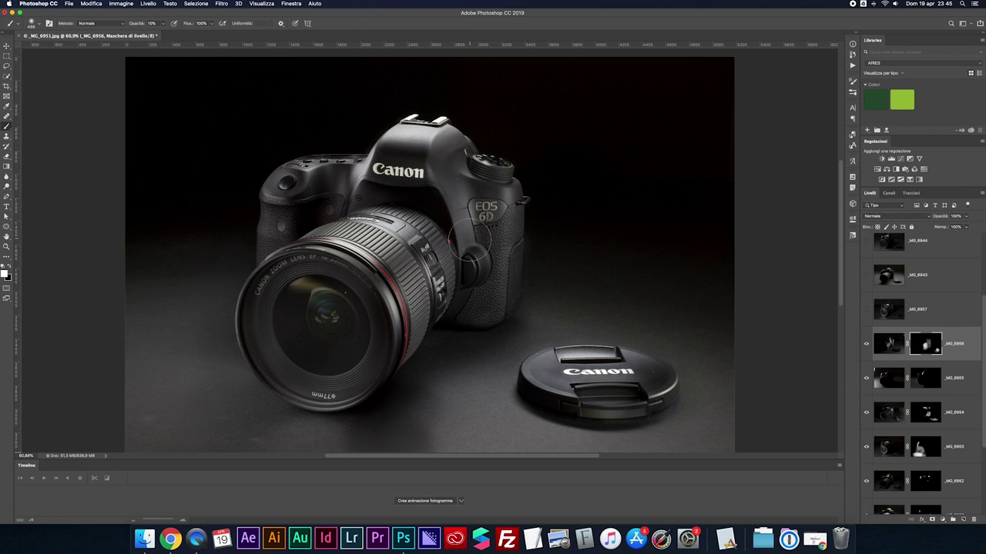
{"action": "left_click", "coordinate": [934, 348], "text": "shift"}
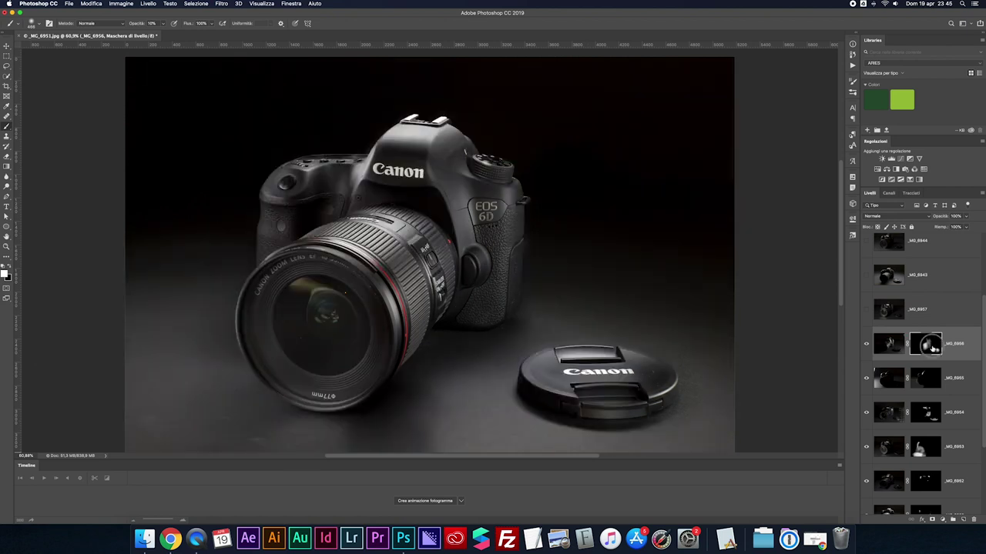
{"action": "left_click", "coordinate": [934, 348], "text": "shift"}
{"action": "left_click", "coordinate": [934, 348], "text": "shift"}
{"action": "scroll", "coordinate": [933, 350], "scroll_direction": "down", "scroll_amount": 1}
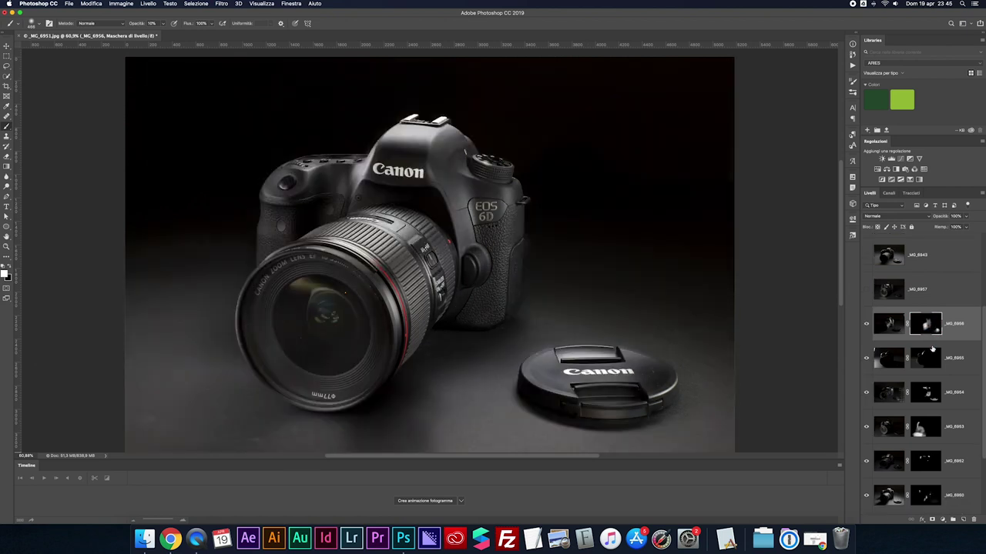
{"action": "left_click", "coordinate": [932, 351], "text": "shift"}
{"action": "scroll", "coordinate": [932, 350], "scroll_direction": "down", "scroll_amount": 1}
{"action": "left_click", "coordinate": [924, 317], "text": "shift"}
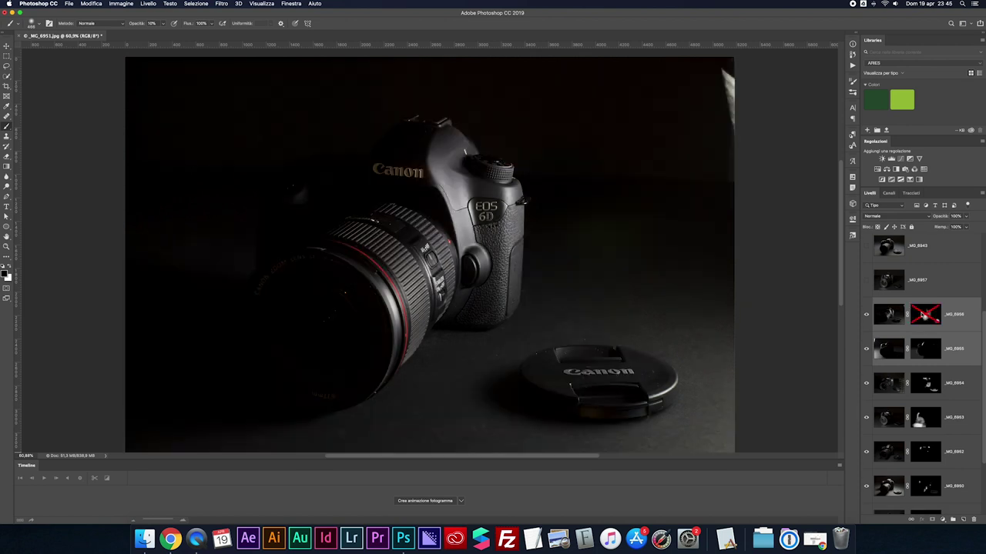
{"action": "left_click", "coordinate": [923, 315], "text": "shift"}
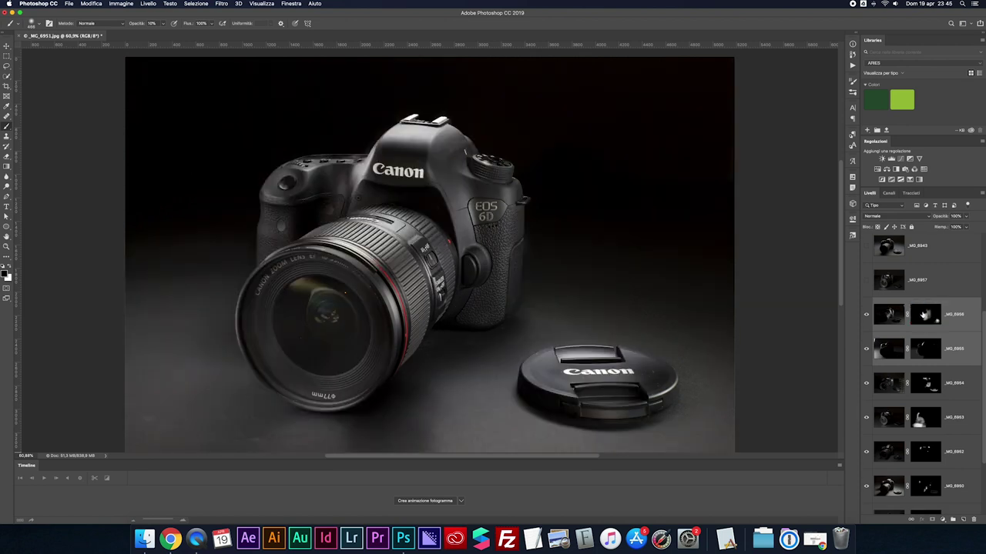
Step: Select _MG_6957 and make it visible, comparing it on and off
{"action": "left_click", "coordinate": [875, 284]}
{"action": "left_click", "coordinate": [866, 284]}
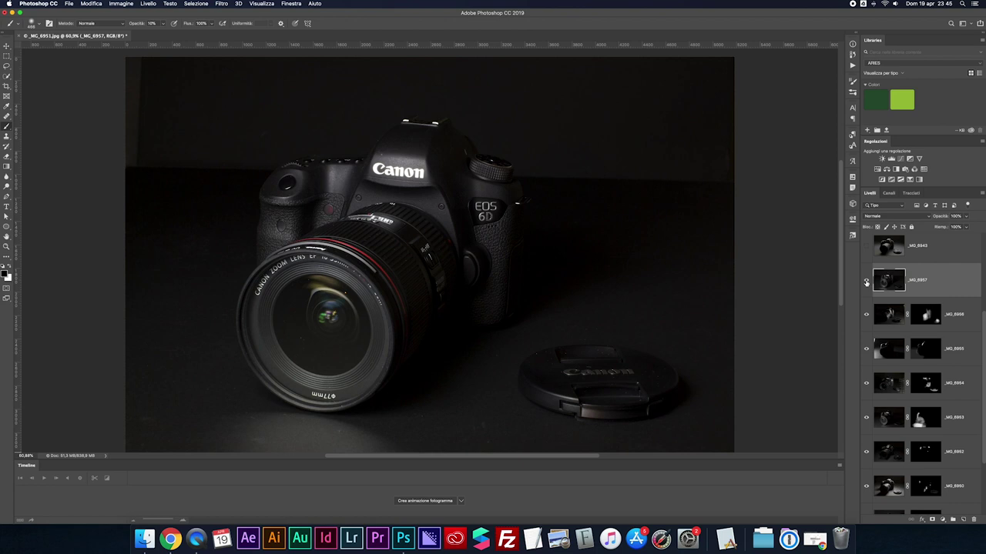
{"action": "left_click", "coordinate": [867, 283]}
{"action": "left_click", "coordinate": [867, 282]}
{"action": "left_click", "coordinate": [867, 283]}
Step: Add an inverted black layer mask to _MG_6957, dismissing the stray Image Size dialog
{"action": "left_click", "coordinate": [931, 522]}
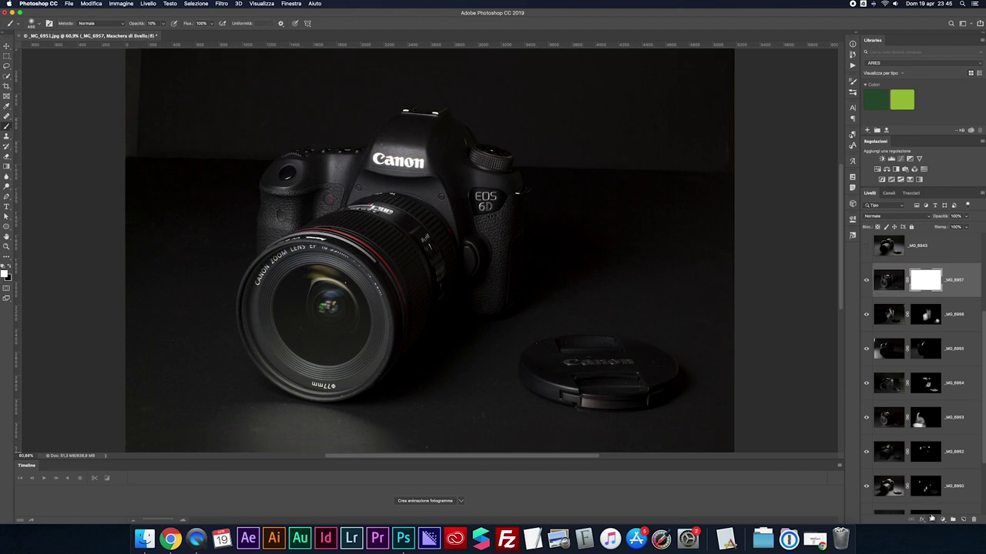
{"action": "key", "text": "ctrl+alt+i"}
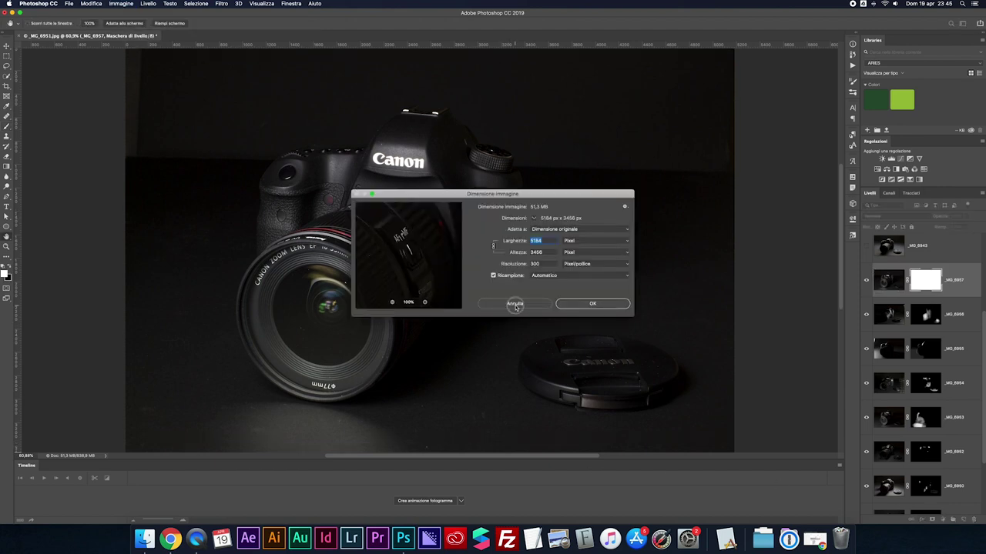
{"action": "left_click", "coordinate": [515, 305]}
{"action": "key", "text": "ctrl+i"}
{"action": "key", "text": "b"}
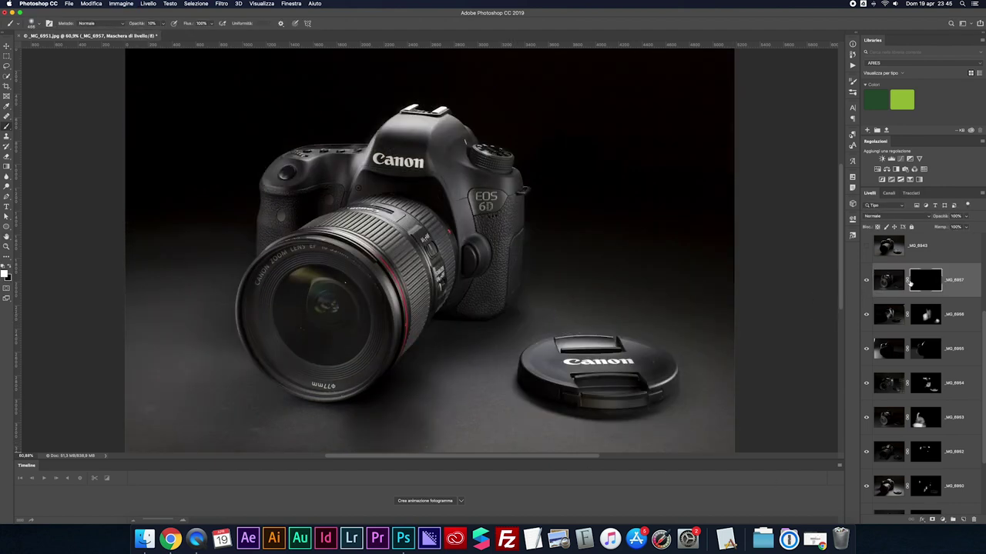
Step: Paint _MG_6957's light around the lens cap
{"action": "left_click", "coordinate": [866, 283]}
{"action": "left_click", "coordinate": [866, 283]}
{"action": "left_click", "coordinate": [917, 283], "text": "shift"}
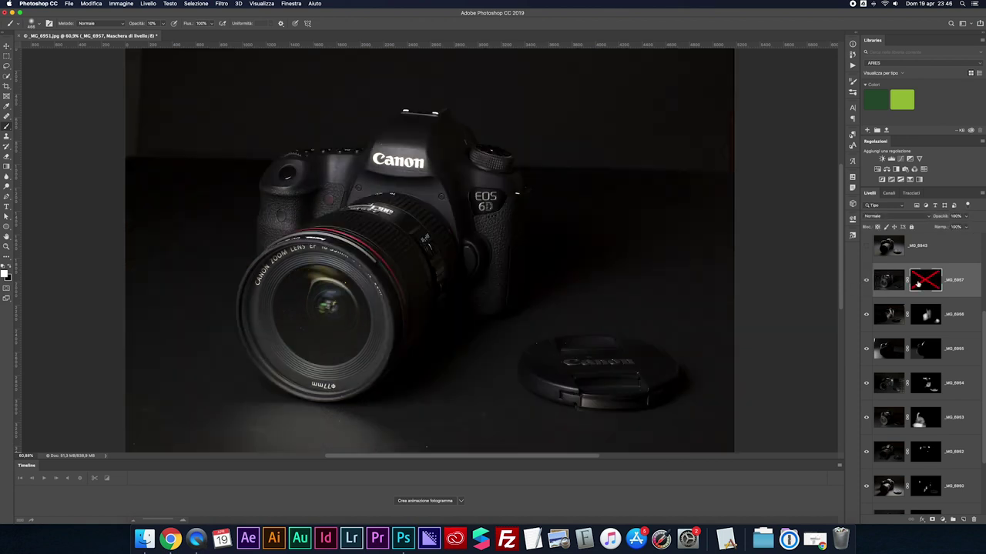
{"action": "left_click", "coordinate": [917, 283], "text": "shift"}
{"action": "left_click", "coordinate": [917, 282], "text": "shift"}
{"action": "left_click", "coordinate": [917, 283], "text": "shift"}
{"action": "left_click", "coordinate": [919, 284], "text": "shift"}
{"action": "mouse_move", "coordinate": [559, 396]}
{"action": "left_mouse_down"}
{"action": "mouse_move", "coordinate": [536, 386]}
{"action": "mouse_move", "coordinate": [579, 398]}
{"action": "mouse_move", "coordinate": [575, 415]}
{"action": "mouse_move", "coordinate": [559, 413]}
{"action": "mouse_move", "coordinate": [643, 409]}
{"action": "mouse_move", "coordinate": [600, 417]}
{"action": "mouse_move", "coordinate": [603, 434]}
{"action": "left_mouse_up"}
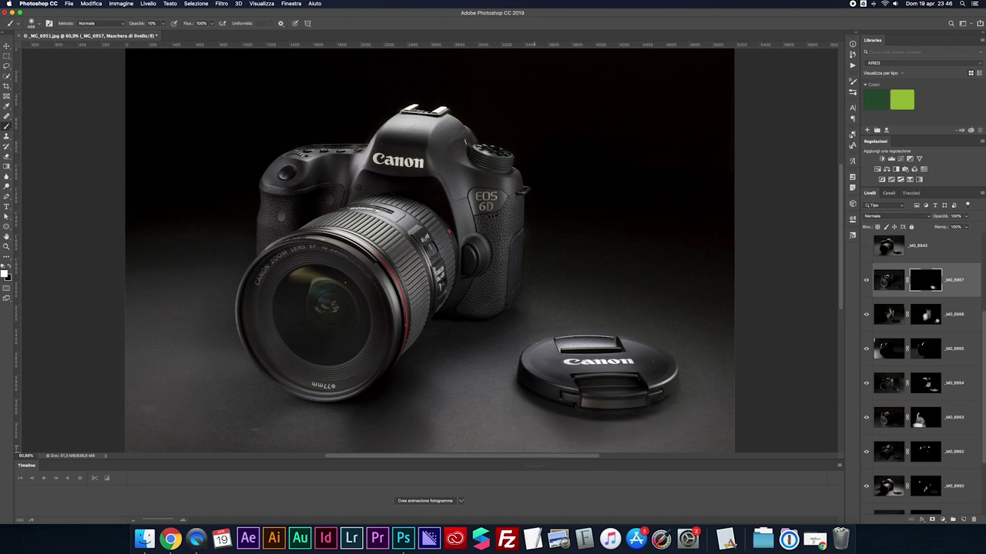
Step: Softly paint light onto the lens glass and set _MG_6957's blend mode to Scolora
{"action": "left_click", "coordinate": [933, 284], "text": "shift"}
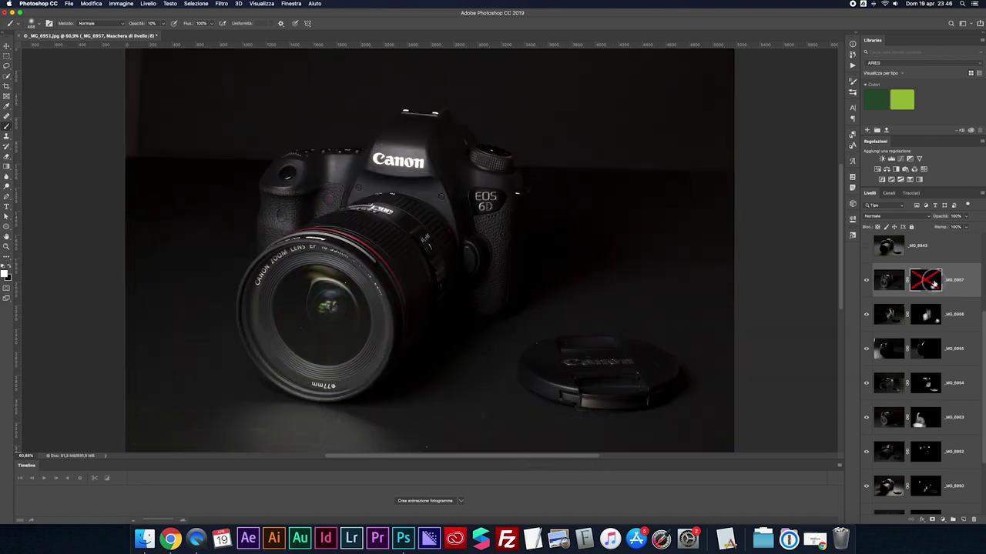
{"action": "left_click", "coordinate": [934, 284], "text": "shift"}
{"action": "left_click", "coordinate": [935, 282], "text": "shift"}
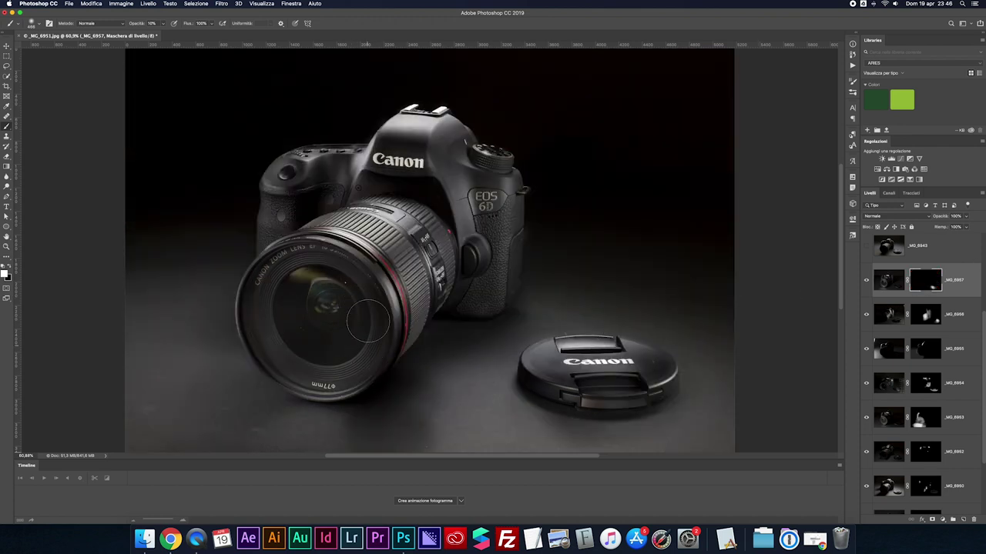
{"action": "left_click_drag", "start_coordinate": [364, 328], "coordinate": [359, 340]}
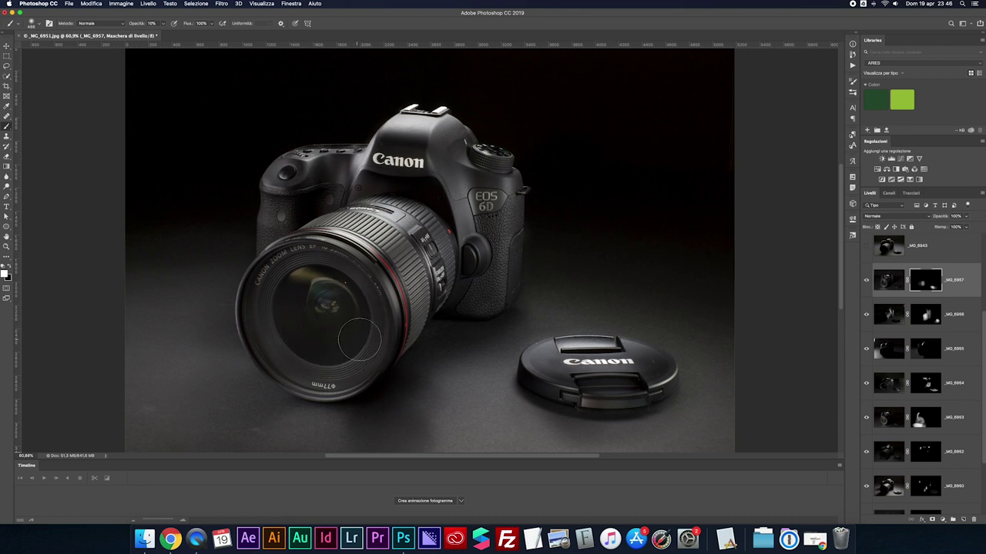
{"action": "left_click", "coordinate": [901, 218]}
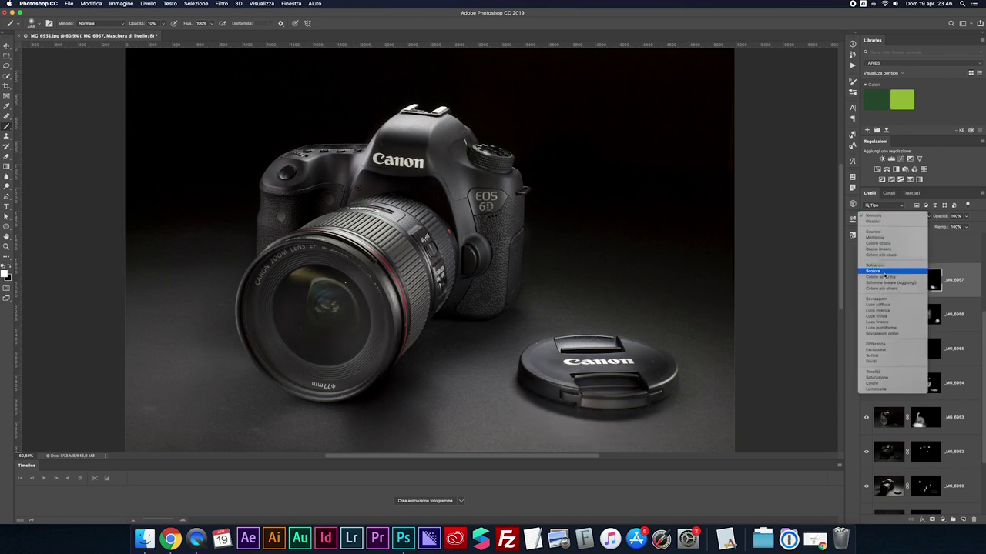
{"action": "left_click", "coordinate": [880, 274]}
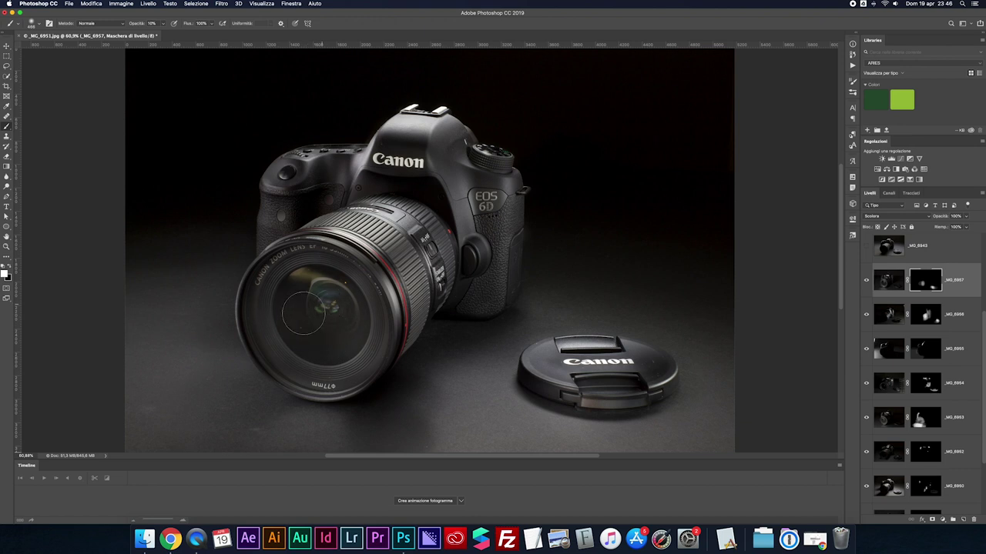
Step: Paint away the yellowish glow on the lens front, then move _MG_6943 to the top and show it
{"action": "mouse_move", "coordinate": [279, 287]}
{"action": "left_mouse_down"}
{"action": "mouse_move", "coordinate": [260, 292]}
{"action": "mouse_move", "coordinate": [277, 358]}
{"action": "left_mouse_up"}
{"action": "left_click", "coordinate": [918, 279], "text": "shift"}
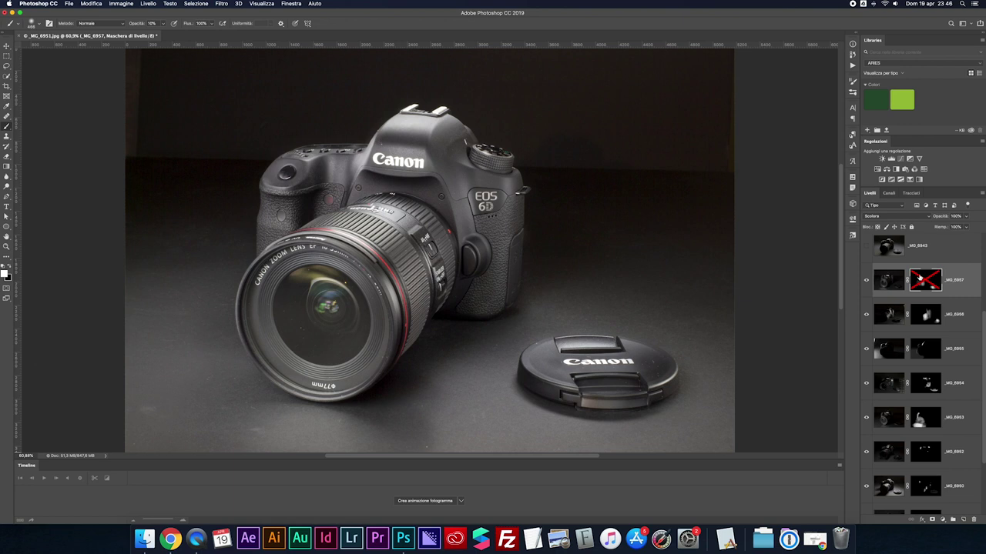
{"action": "left_click", "coordinate": [918, 279], "text": "shift"}
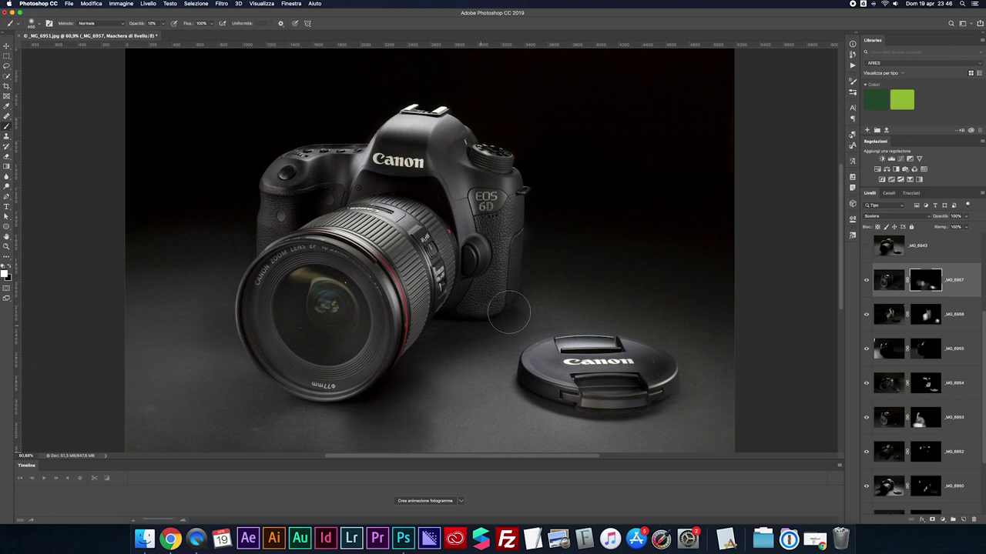
{"action": "left_click", "coordinate": [923, 284], "text": "shift"}
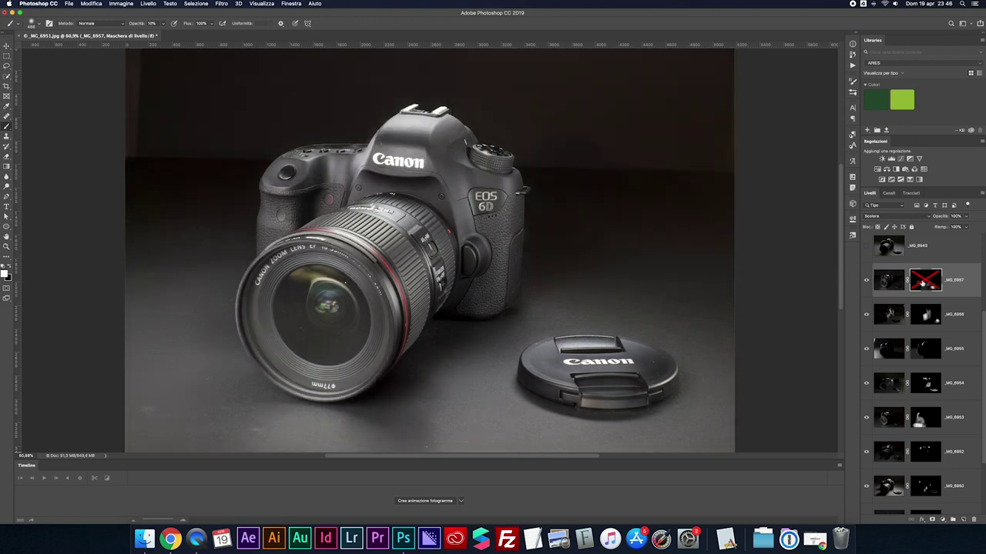
{"action": "left_click", "coordinate": [922, 284], "text": "shift"}
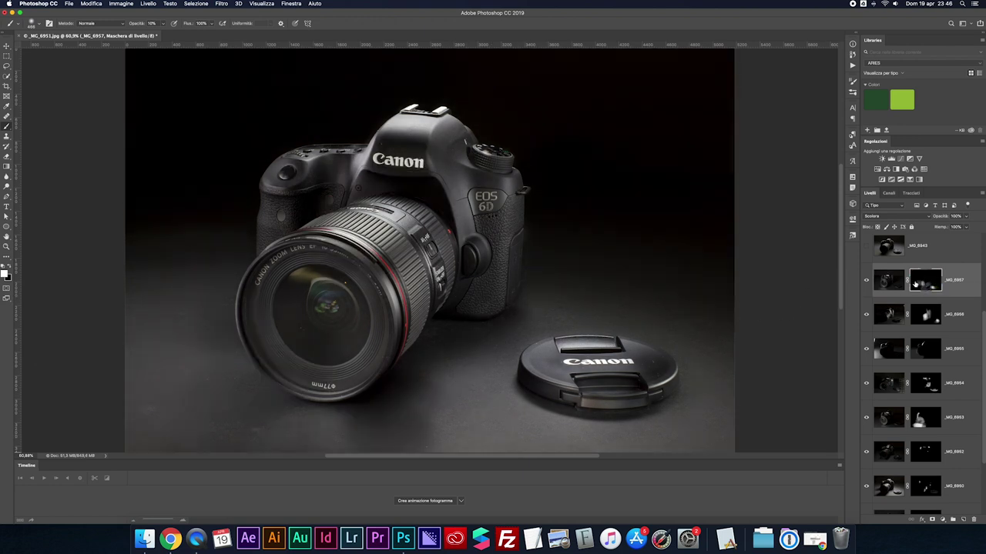
{"action": "left_click_drag", "start_coordinate": [889, 249], "coordinate": [889, 251]}
{"action": "left_click", "coordinate": [865, 251]}
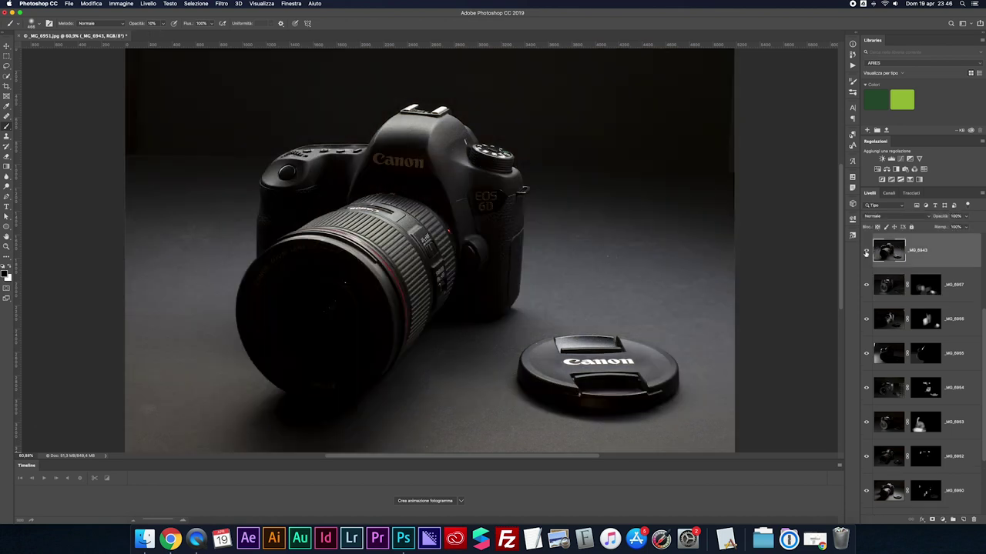
Step: Compare _MG_6943 on and off, then add a layer mask and invert it to black
{"action": "left_click", "coordinate": [866, 252]}
{"action": "left_click", "coordinate": [866, 253]}
{"action": "left_click", "coordinate": [866, 253]}
{"action": "left_click", "coordinate": [933, 520], "text": "alt"}
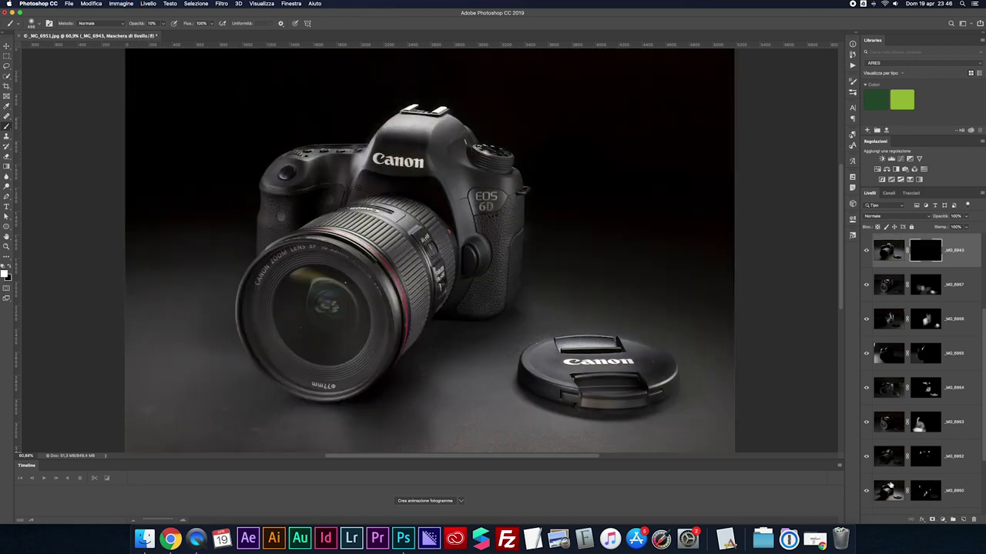
{"action": "key", "text": "super+plus"}
{"action": "key", "text": "super+plus"}
Step: Paint white on the mask with a roughly 320 px brush around the camera's right side
{"action": "scroll", "coordinate": [654, 320], "scroll_direction": "left", "scroll_amount": 5}
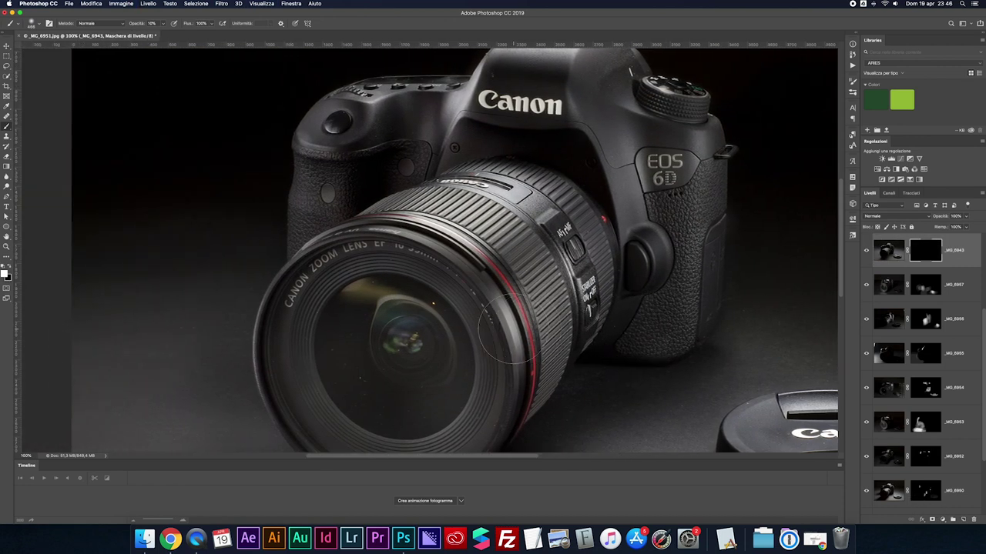
{"action": "scroll", "coordinate": [776, 315], "scroll_direction": "up", "scroll_amount": 2}
{"action": "left_click", "coordinate": [928, 255], "text": "shift"}
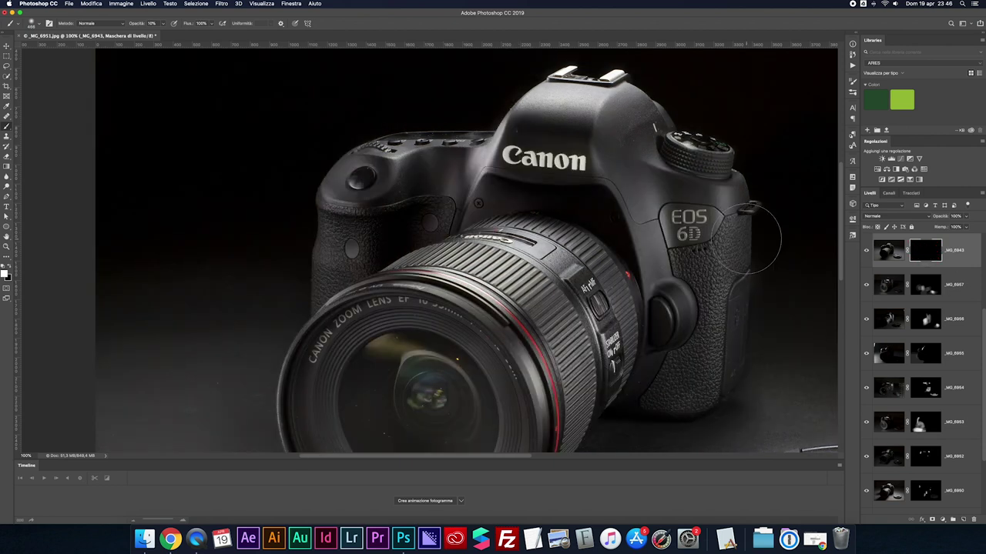
{"action": "left_click_drag", "start_coordinate": [390, 181], "coordinate": [342, 186]}
{"action": "left_click_drag", "start_coordinate": [366, 171], "coordinate": [357, 170]}
Step: Toggle the top layer and its mask repeatedly to compare the painted lighting, leaving the mask enabled
{"action": "left_click", "coordinate": [866, 251]}
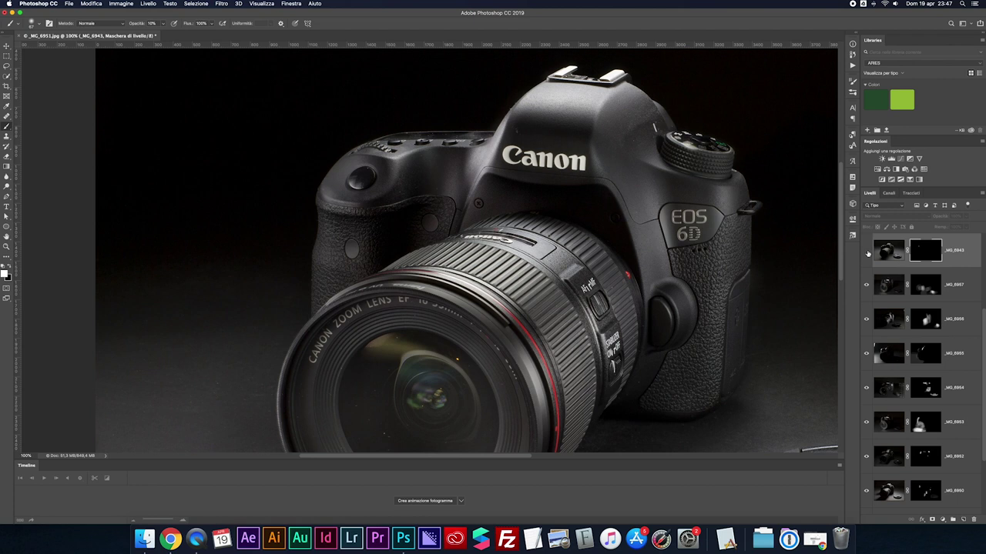
{"action": "left_click", "coordinate": [921, 248], "text": "shift"}
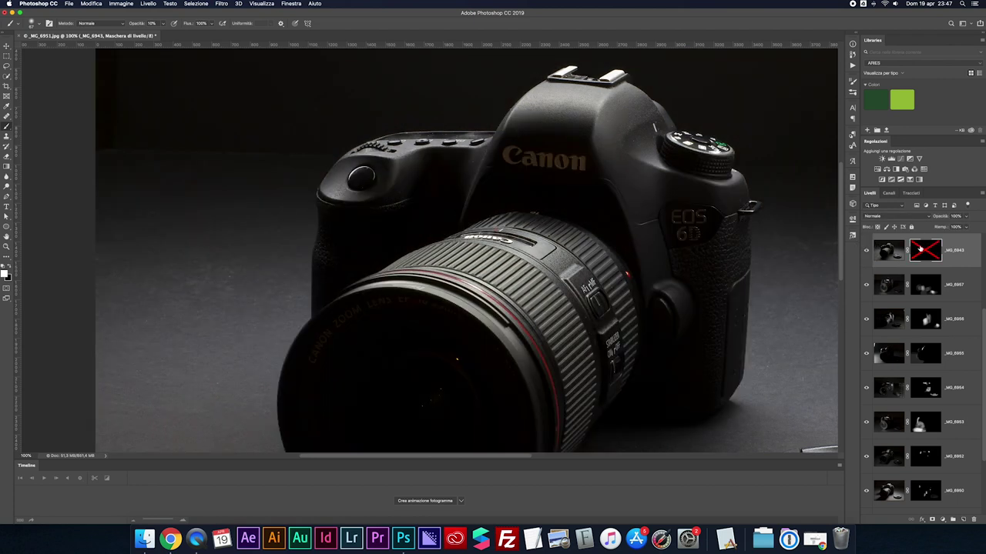
{"action": "left_click", "coordinate": [920, 249], "text": "shift"}
{"action": "left_click", "coordinate": [920, 249], "text": "shift"}
{"action": "left_click", "coordinate": [920, 249], "text": "shift"}
{"action": "left_click", "coordinate": [920, 249], "text": "shift"}
{"action": "left_click", "coordinate": [924, 250], "text": "shift"}
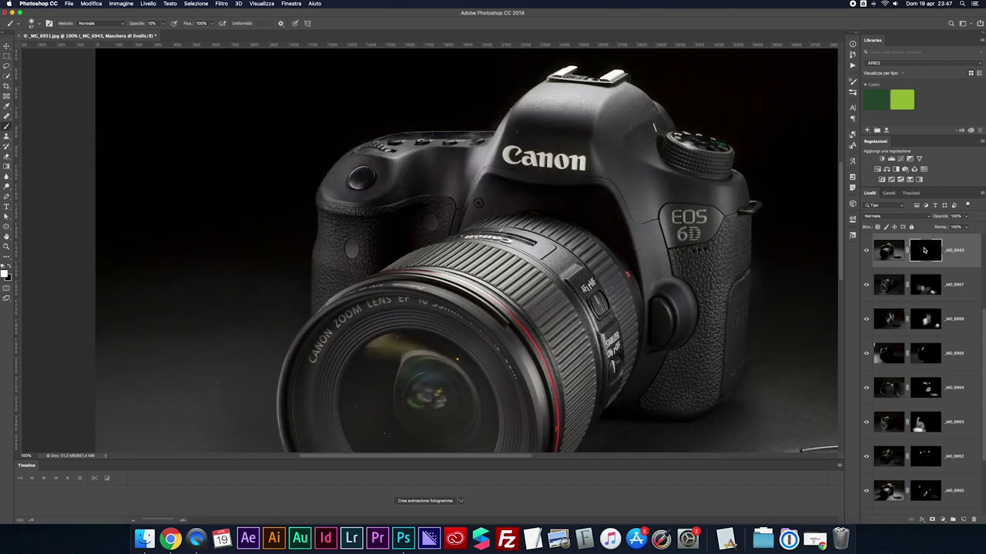
{"action": "left_click", "coordinate": [924, 251], "text": "shift"}
{"action": "left_click", "coordinate": [924, 251], "text": "shift"}
{"action": "left_click", "coordinate": [924, 250], "text": "shift"}
{"action": "left_click", "coordinate": [922, 252], "text": "shift"}
{"action": "left_click", "coordinate": [923, 253], "text": "shift"}
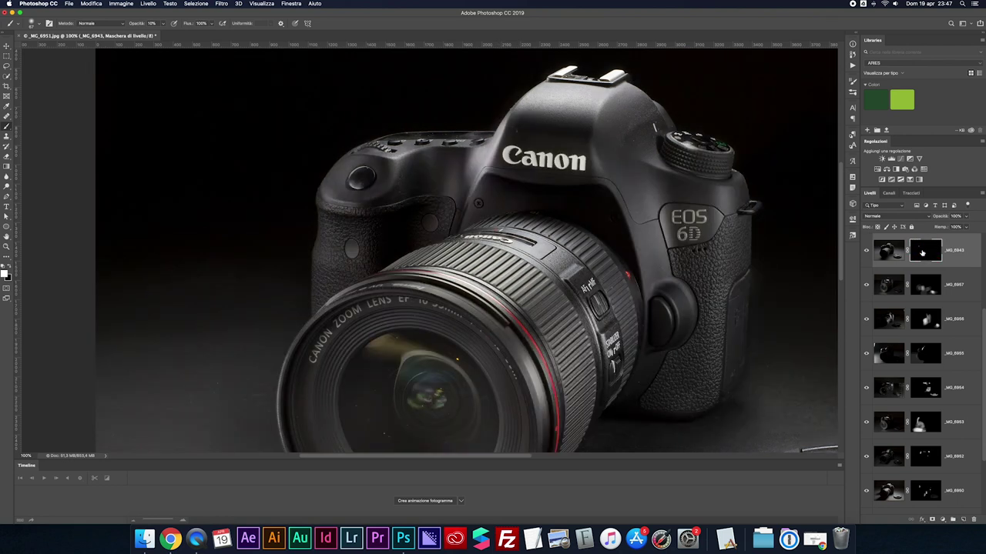
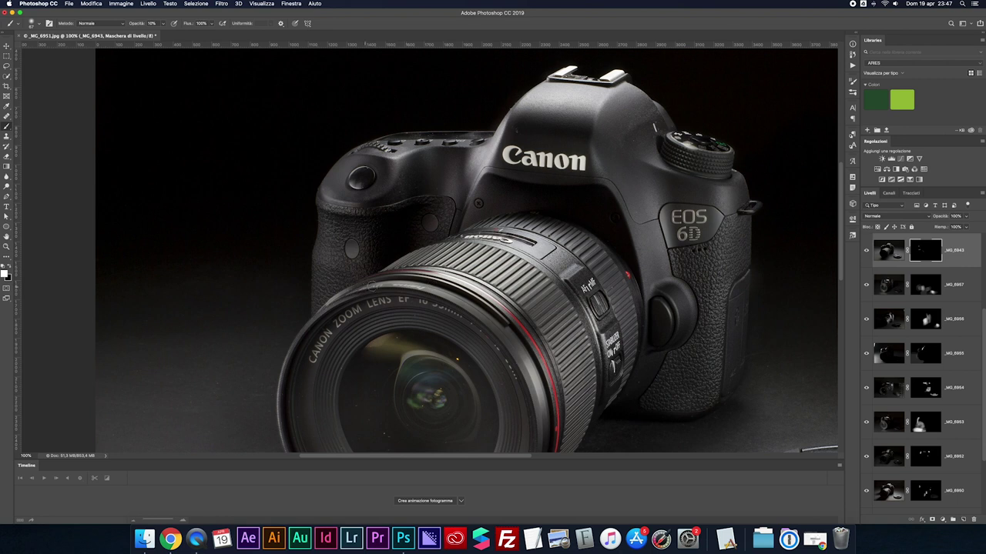
Step: Flick _MG_6943 off and on, then select and show the _MG_6944 exposure
{"action": "left_click", "coordinate": [866, 253]}
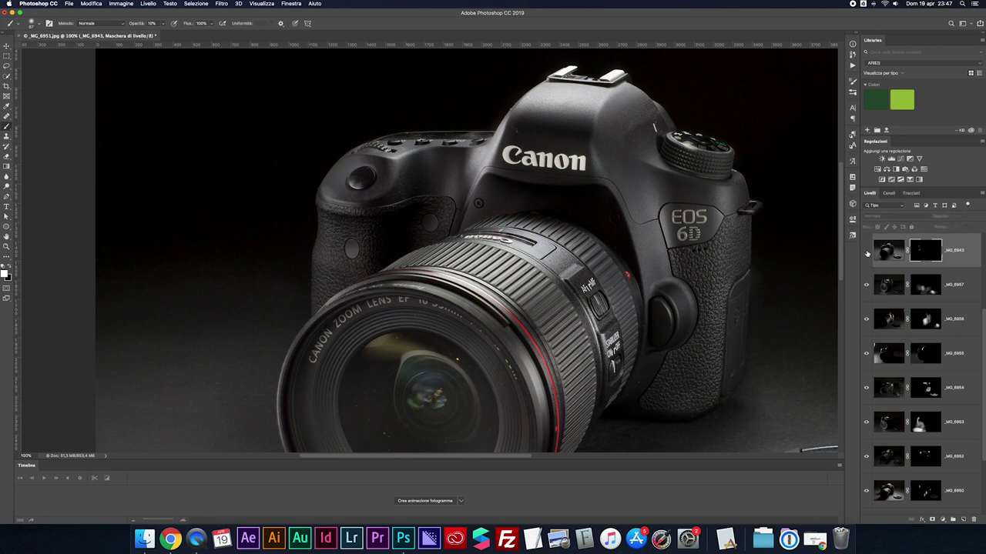
{"action": "left_click", "coordinate": [866, 253]}
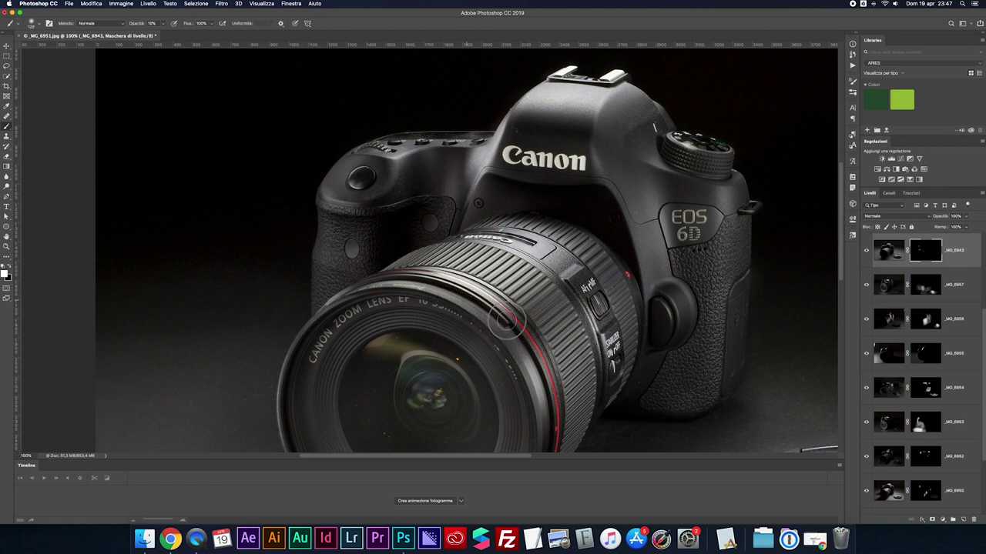
{"action": "scroll", "coordinate": [900, 267], "scroll_direction": "up", "scroll_amount": 5}
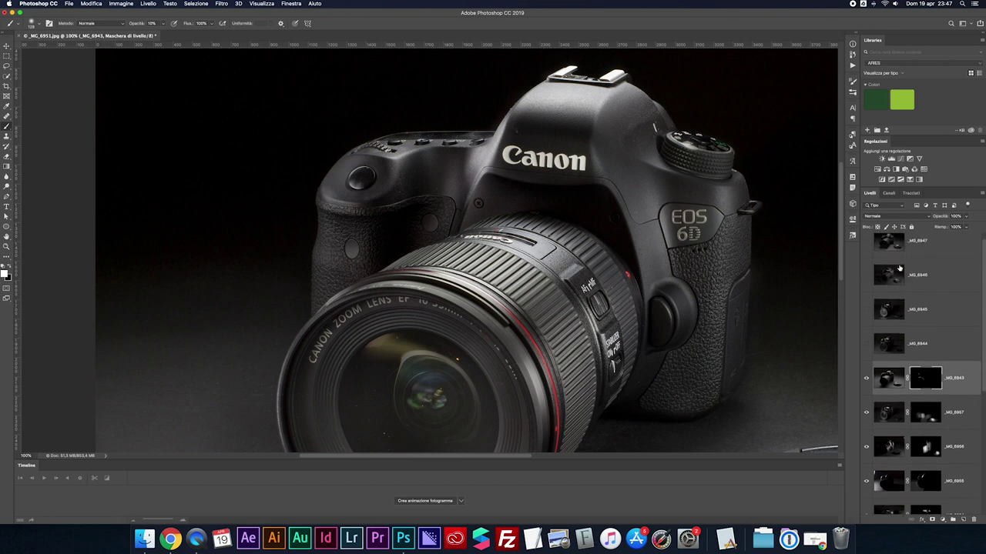
{"action": "left_click", "coordinate": [865, 354]}
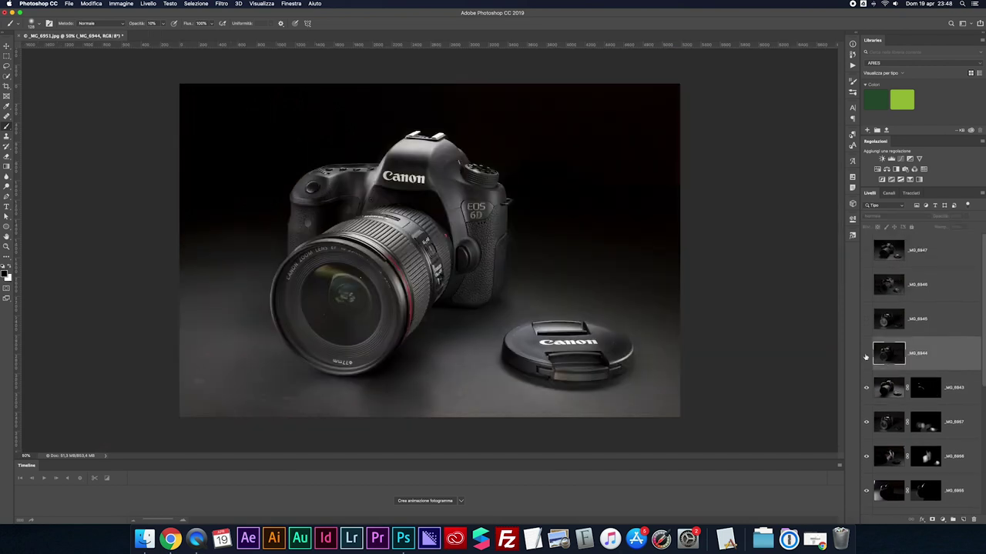
{"action": "left_click", "coordinate": [866, 355]}
Step: Toggle _MG_6944 repeatedly to compare its dim lighting with the lit composite, fitted on screen
{"action": "scroll", "coordinate": [706, 305], "scroll_direction": "up", "scroll_amount": 3}
{"action": "scroll", "coordinate": [675, 292], "scroll_direction": "up", "scroll_amount": 3}
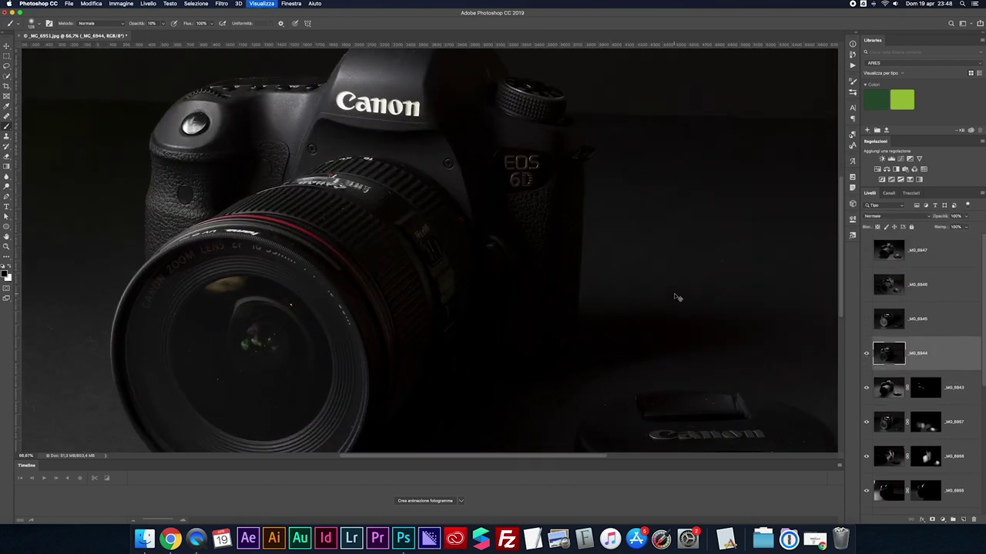
{"action": "scroll", "coordinate": [674, 293], "scroll_direction": "left", "scroll_amount": 3}
{"action": "scroll", "coordinate": [676, 293], "scroll_direction": "up", "scroll_amount": 5}
{"action": "scroll", "coordinate": [676, 293], "scroll_direction": "left", "scroll_amount": 3}
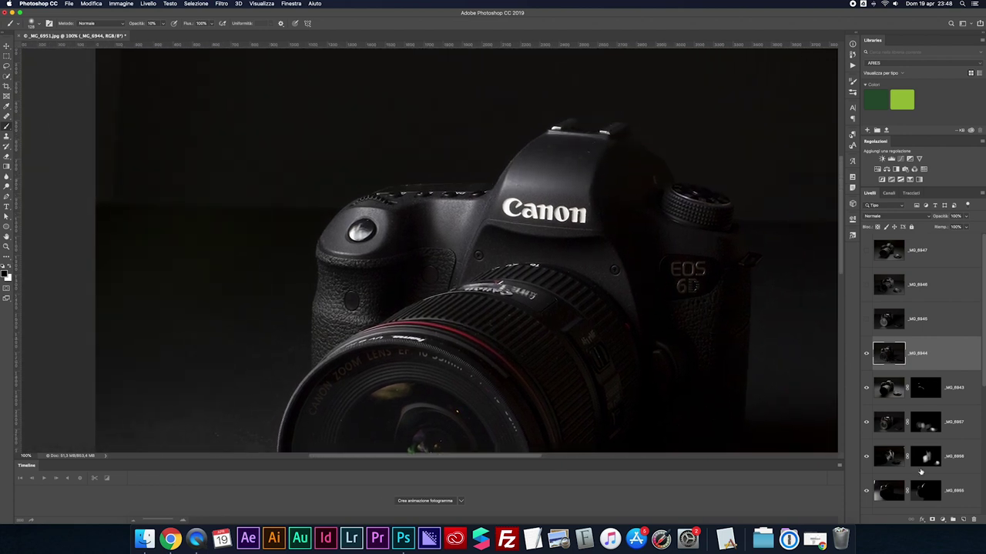
{"action": "left_click", "coordinate": [866, 355]}
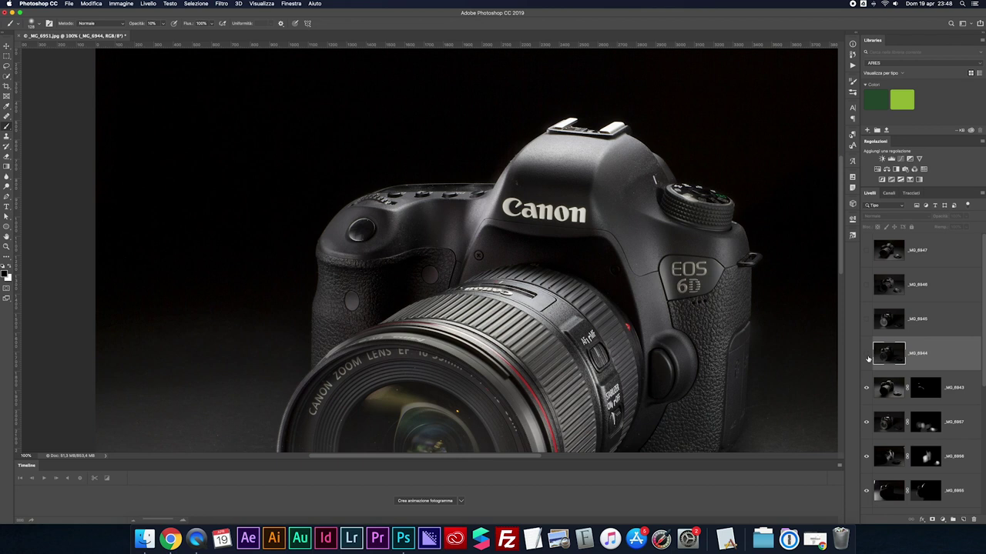
{"action": "left_click", "coordinate": [867, 358]}
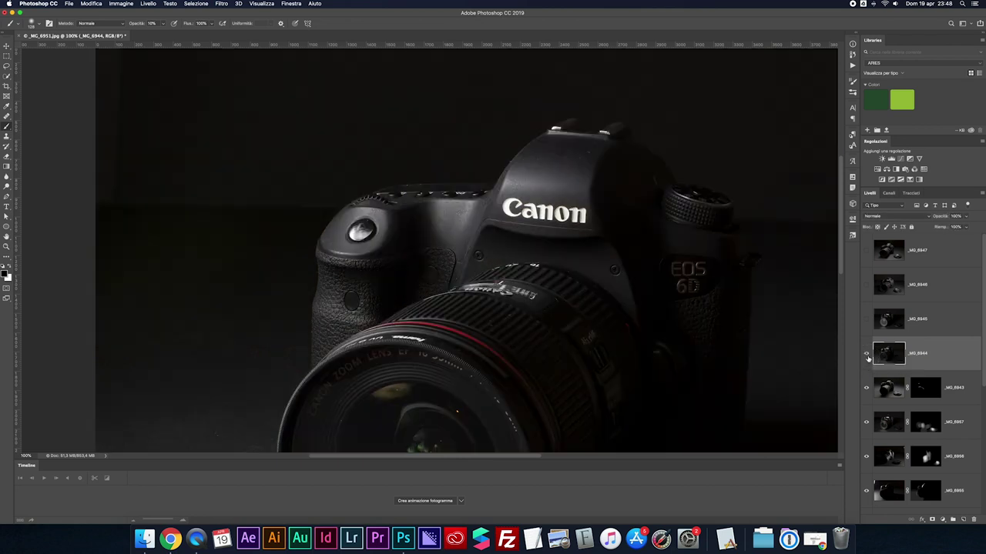
{"action": "left_click", "coordinate": [867, 357]}
{"action": "left_click", "coordinate": [867, 357]}
{"action": "left_click", "coordinate": [866, 356]}
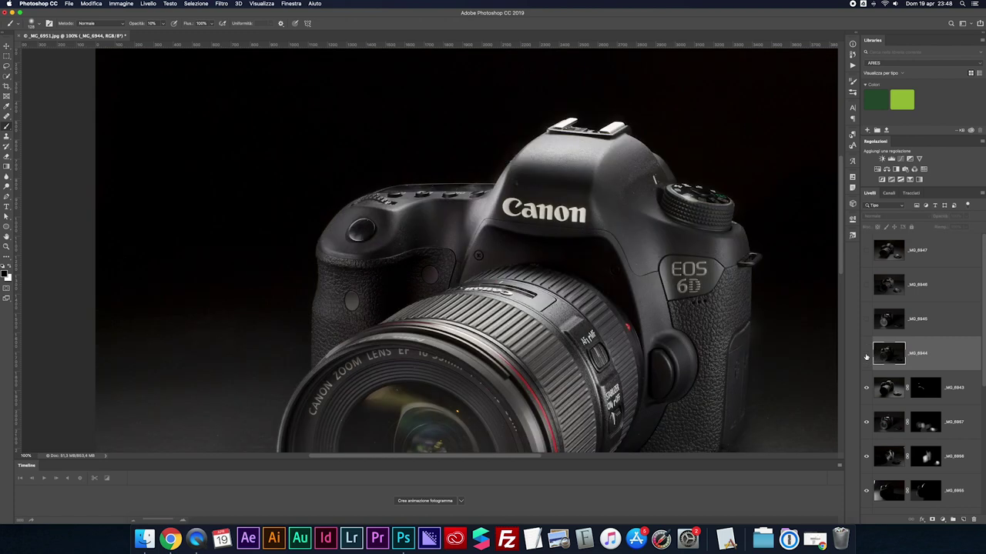
{"action": "left_click", "coordinate": [867, 356]}
{"action": "key", "text": "super+0"}
{"action": "left_click", "coordinate": [866, 356]}
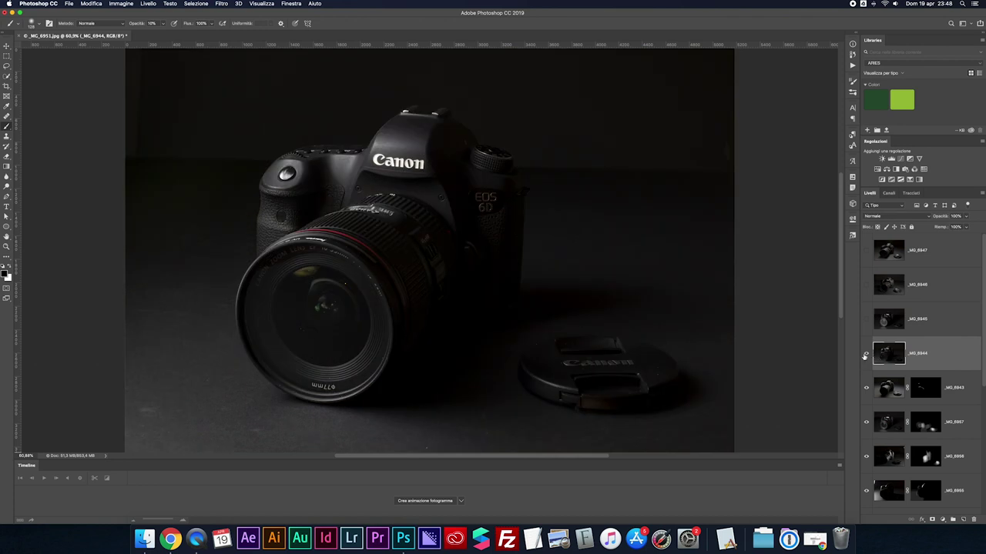
{"action": "left_click", "coordinate": [866, 355]}
Step: Add an inverted black mask to _MG_6944 and enlarge the brush
{"action": "left_click", "coordinate": [943, 520]}
{"action": "key", "text": "super+i"}
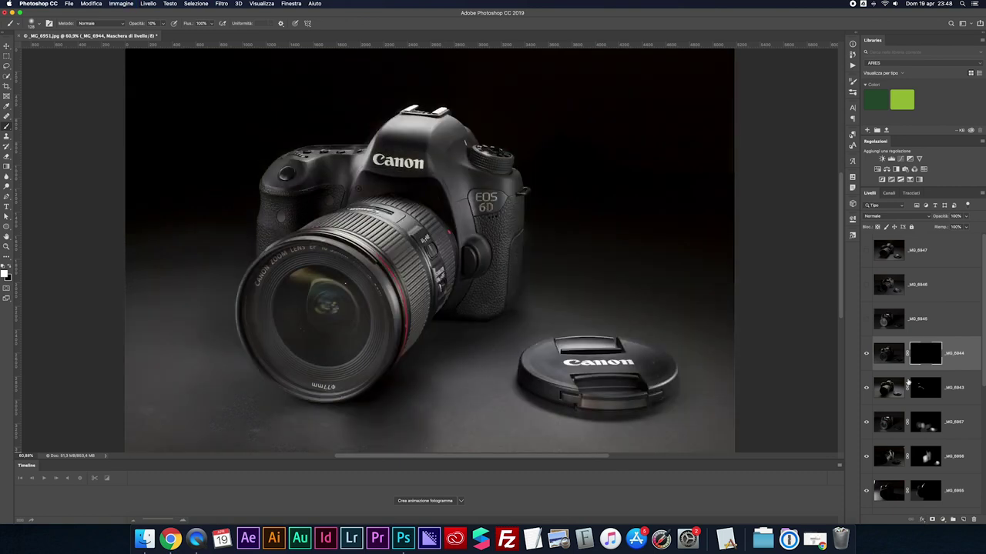
{"action": "left_click_drag", "start_coordinate": [295, 425], "coordinate": [285, 418]}
Step: Toggle the _MG_6944 mask off and on to compare, leaving it enabled
{"action": "left_click", "coordinate": [925, 354], "text": "shift"}
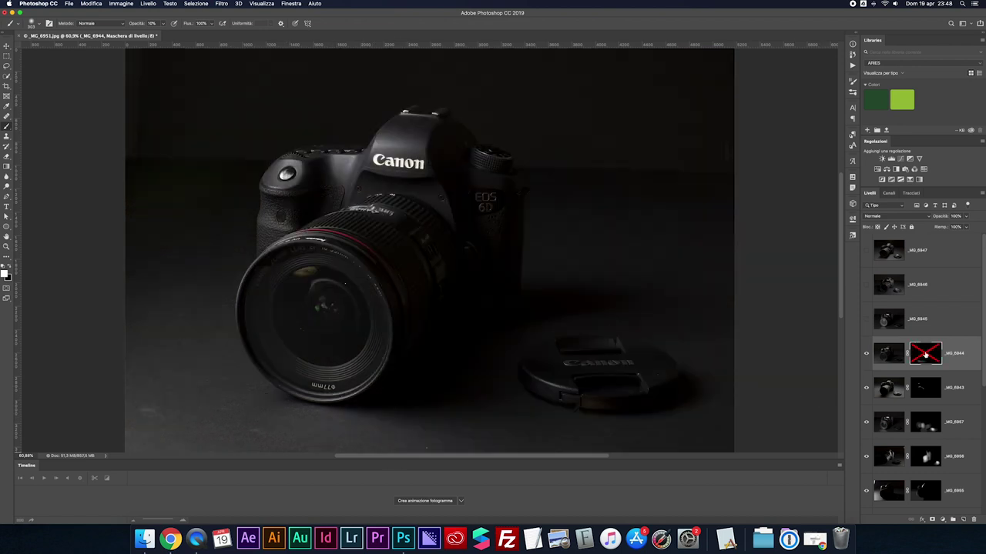
{"action": "left_click", "coordinate": [925, 354], "text": "shift"}
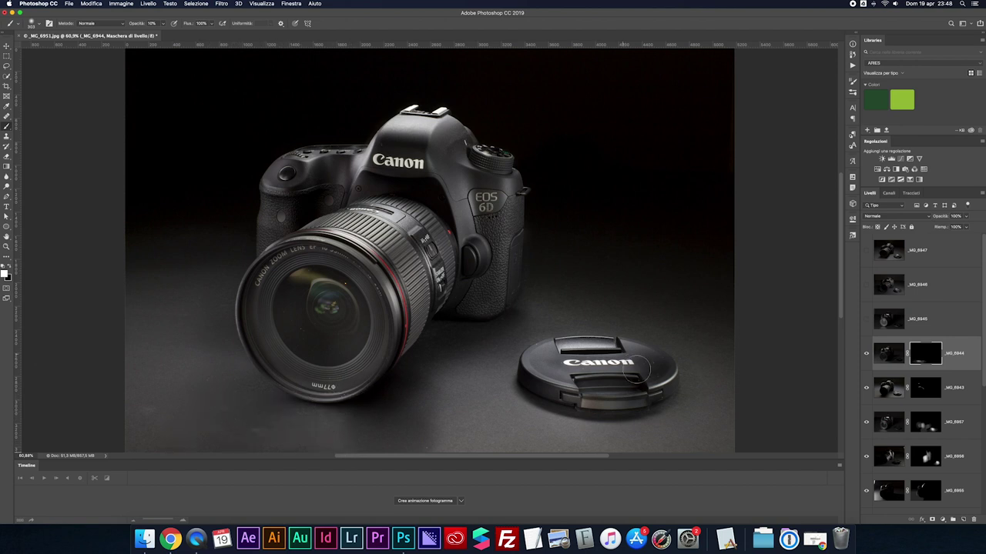
{"action": "left_click", "coordinate": [930, 352], "text": "shift"}
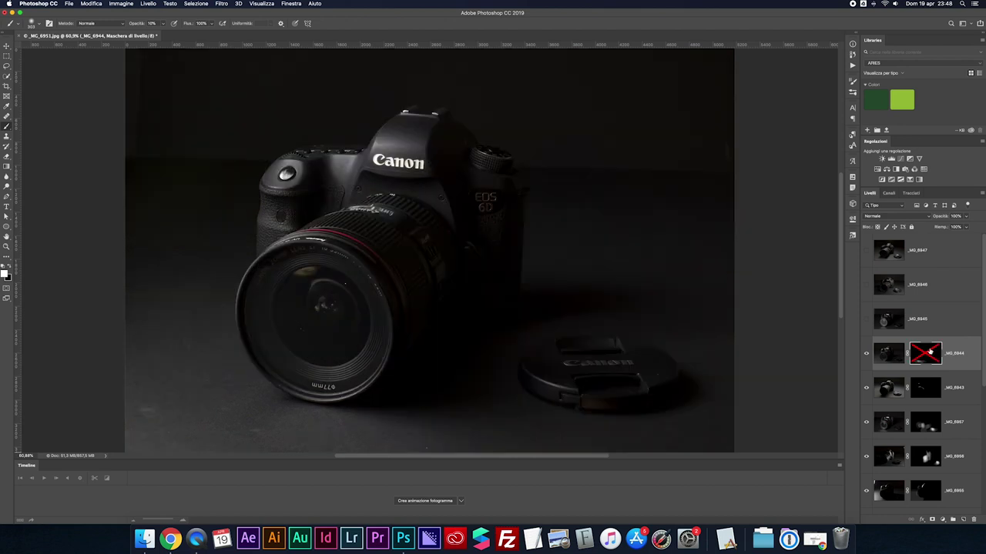
{"action": "left_click", "coordinate": [930, 352], "text": "shift"}
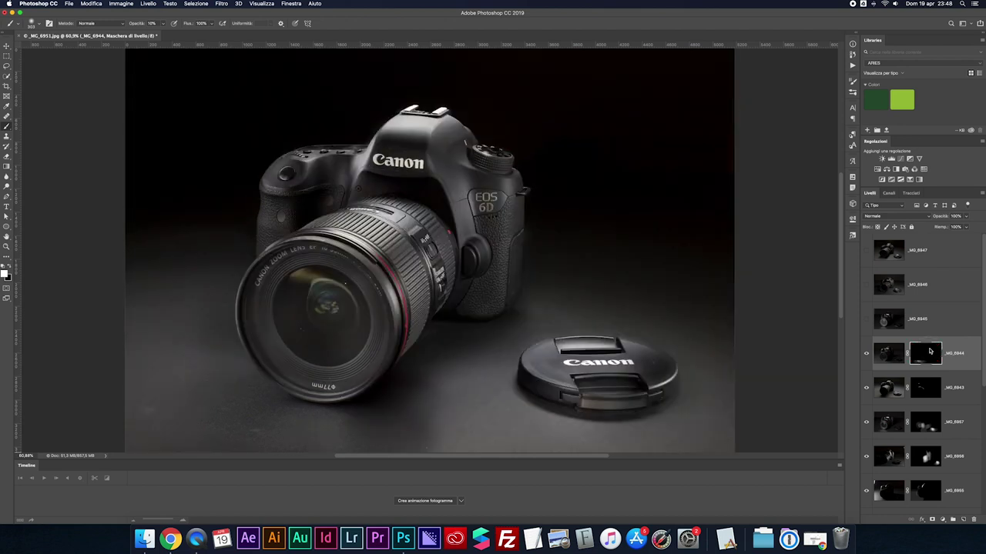
{"action": "left_click", "coordinate": [931, 352], "text": "shift"}
{"action": "left_click", "coordinate": [930, 352], "text": "shift"}
{"action": "scroll", "coordinate": [930, 352], "scroll_direction": "down", "scroll_amount": 1}
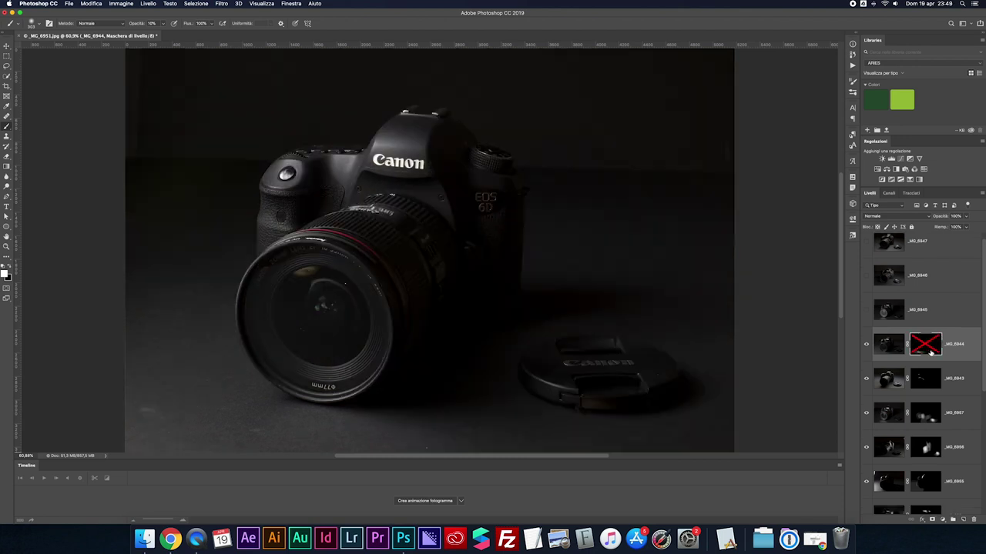
{"action": "left_click", "coordinate": [930, 352], "text": "shift"}
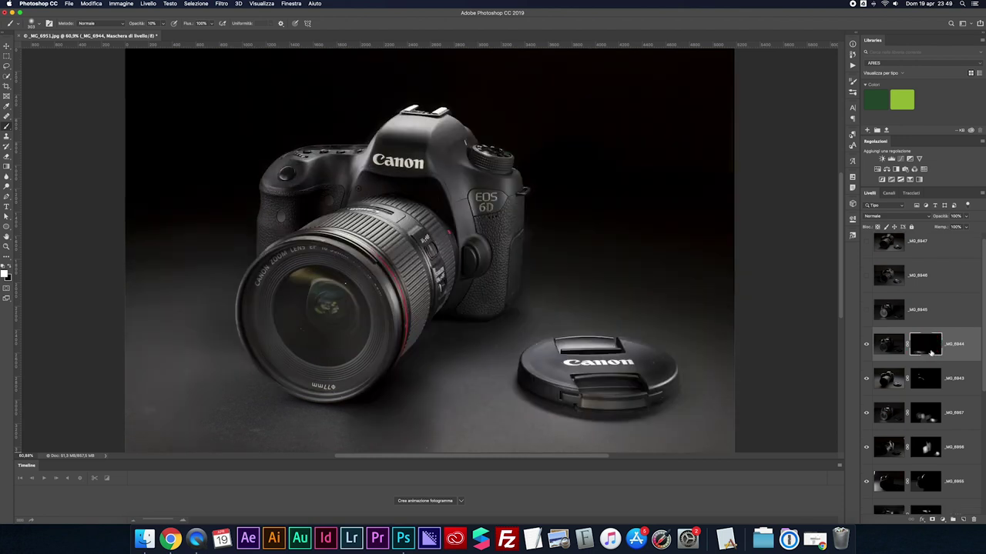
{"action": "left_click", "coordinate": [923, 341], "text": "shift"}
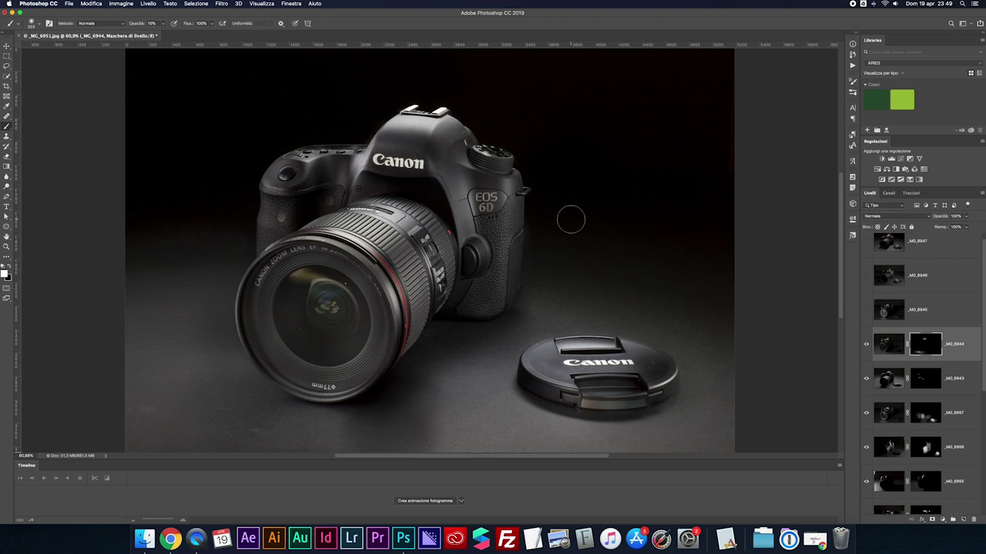
Step: Select _MG_6945 and toggle its visibility to compare it with the lit composite
{"action": "left_click", "coordinate": [888, 308]}
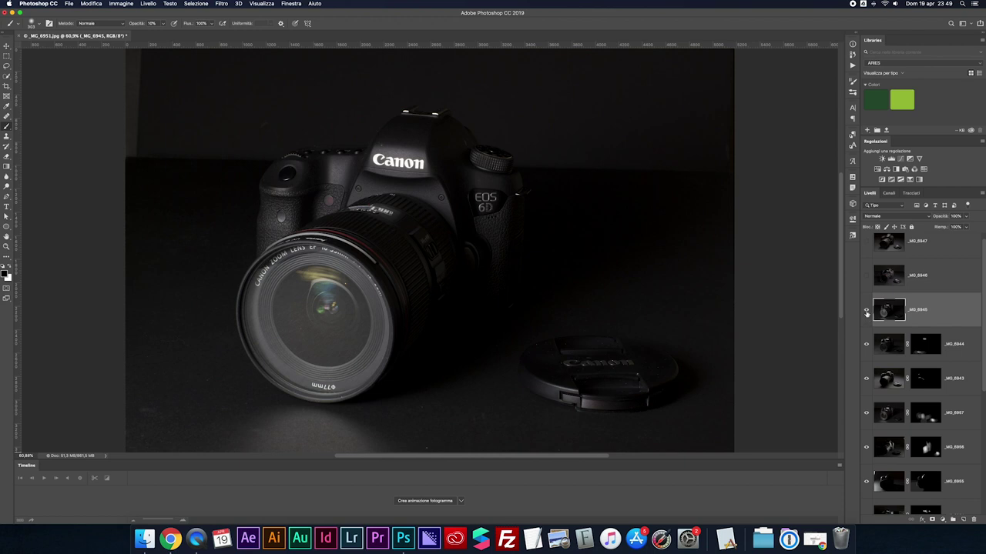
{"action": "left_click", "coordinate": [866, 311]}
{"action": "left_click", "coordinate": [866, 311]}
{"action": "left_click", "coordinate": [867, 311]}
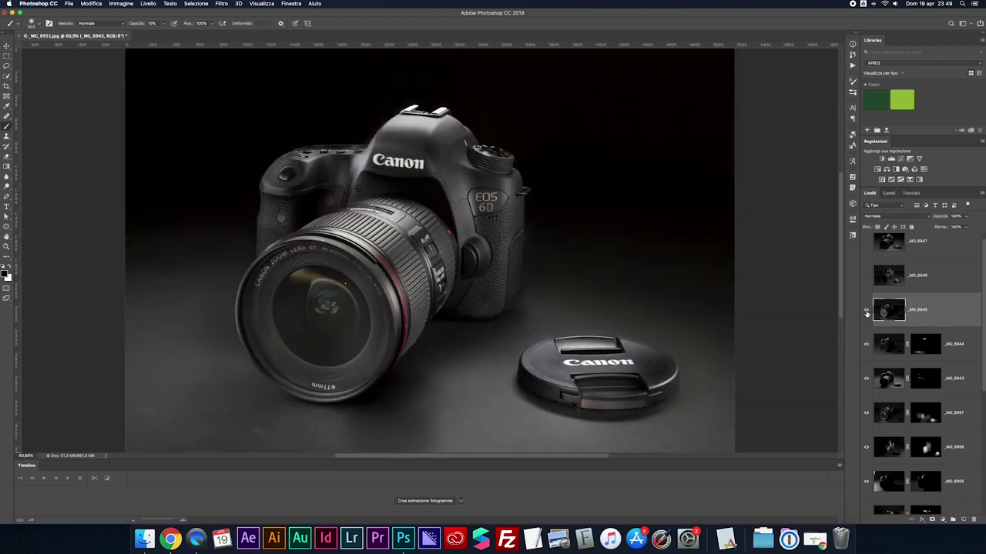
{"action": "left_click", "coordinate": [866, 311]}
{"action": "left_click", "coordinate": [866, 311]}
{"action": "left_click", "coordinate": [866, 311]}
Step: Give _MG_6945 a black mask, paint its light onto the lens rim, and compare
{"action": "left_click", "coordinate": [932, 520]}
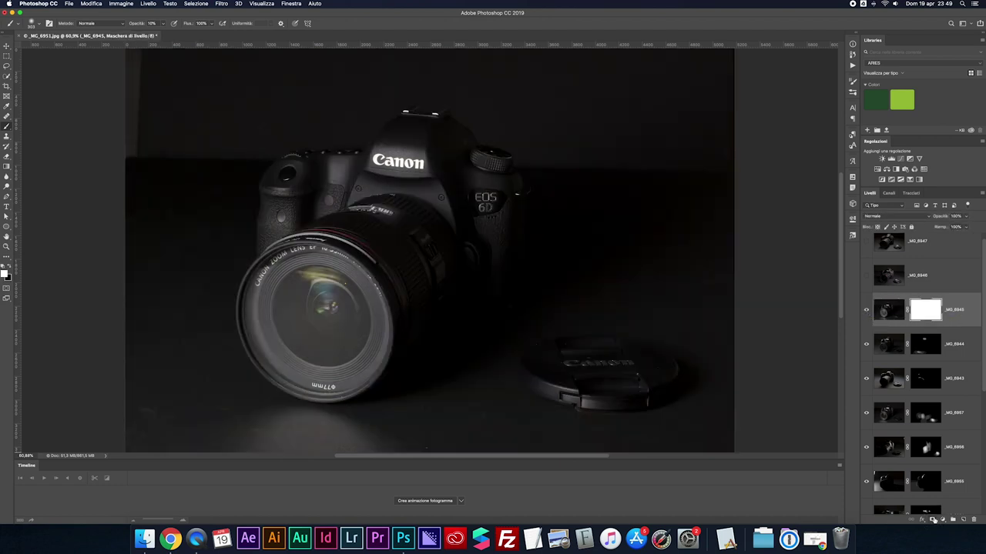
{"action": "key", "text": "ctrl+i"}
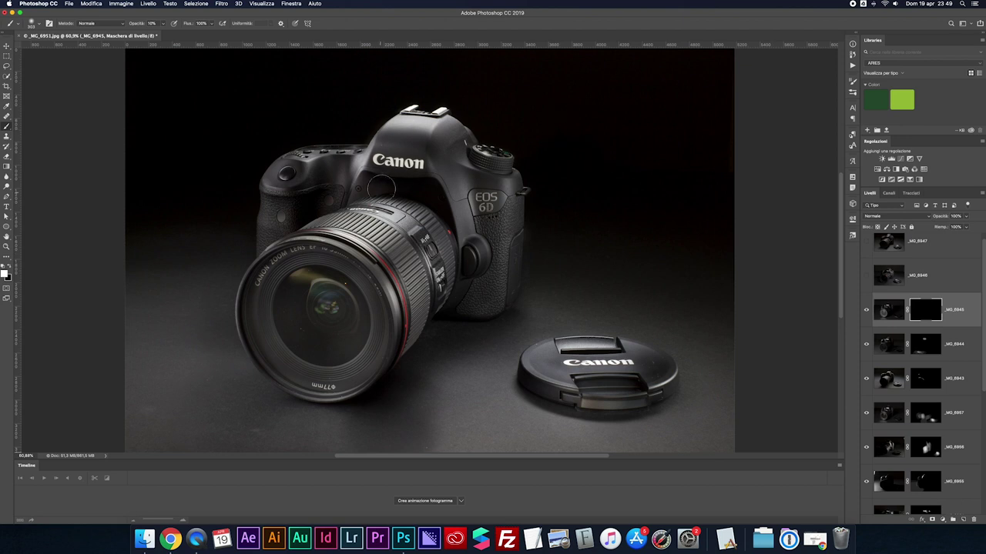
{"action": "mouse_move", "coordinate": [439, 199]}
{"action": "left_mouse_down"}
{"action": "mouse_move", "coordinate": [446, 208]}
{"action": "mouse_move", "coordinate": [432, 196]}
{"action": "mouse_move", "coordinate": [451, 219]}
{"action": "mouse_move", "coordinate": [421, 186]}
{"action": "mouse_move", "coordinate": [379, 185]}
{"action": "mouse_move", "coordinate": [428, 189]}
{"action": "mouse_move", "coordinate": [377, 185]}
{"action": "mouse_move", "coordinate": [447, 199]}
{"action": "mouse_move", "coordinate": [393, 183]}
{"action": "mouse_move", "coordinate": [441, 193]}
{"action": "mouse_move", "coordinate": [451, 224]}
{"action": "mouse_move", "coordinate": [475, 213]}
{"action": "left_mouse_up"}
{"action": "key", "text": "x"}
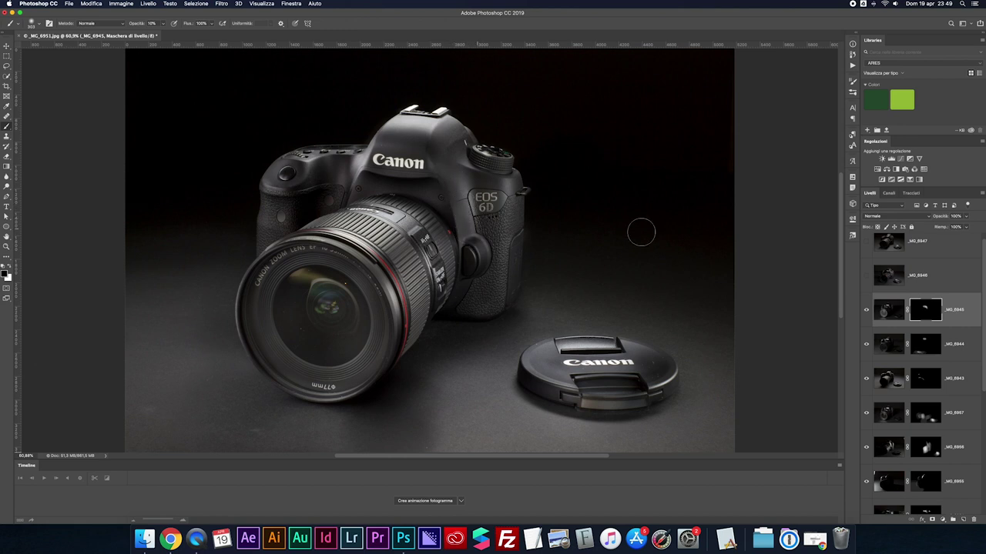
{"action": "left_click", "coordinate": [866, 311]}
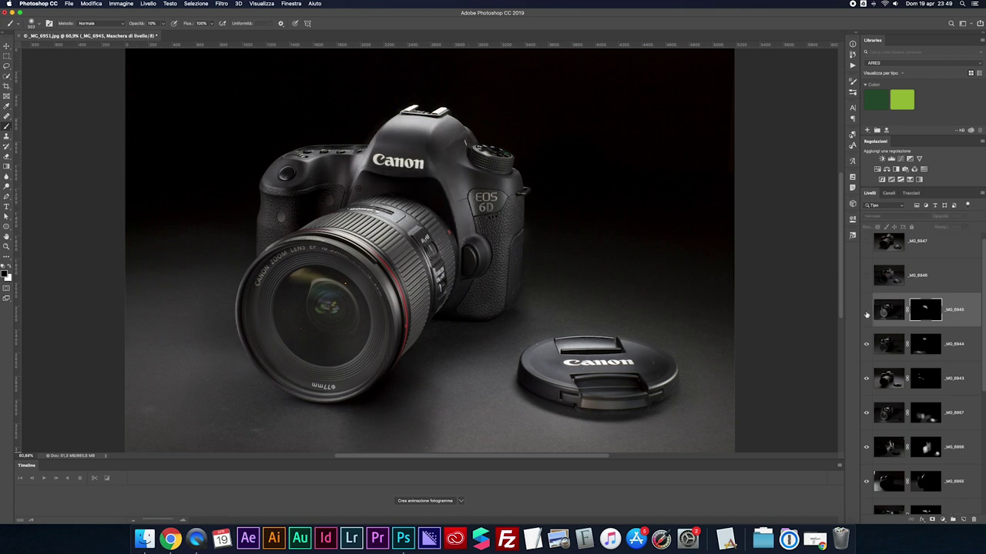
{"action": "left_click", "coordinate": [927, 307], "text": "shift"}
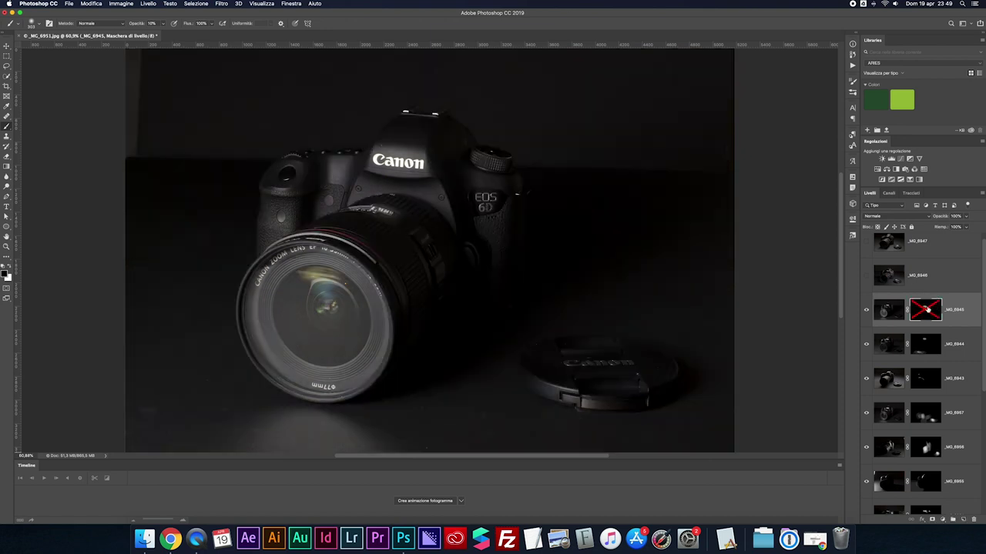
{"action": "left_click", "coordinate": [927, 309], "text": "shift"}
{"action": "left_click", "coordinate": [927, 309], "text": "shift"}
{"action": "left_click", "coordinate": [927, 309], "text": "shift"}
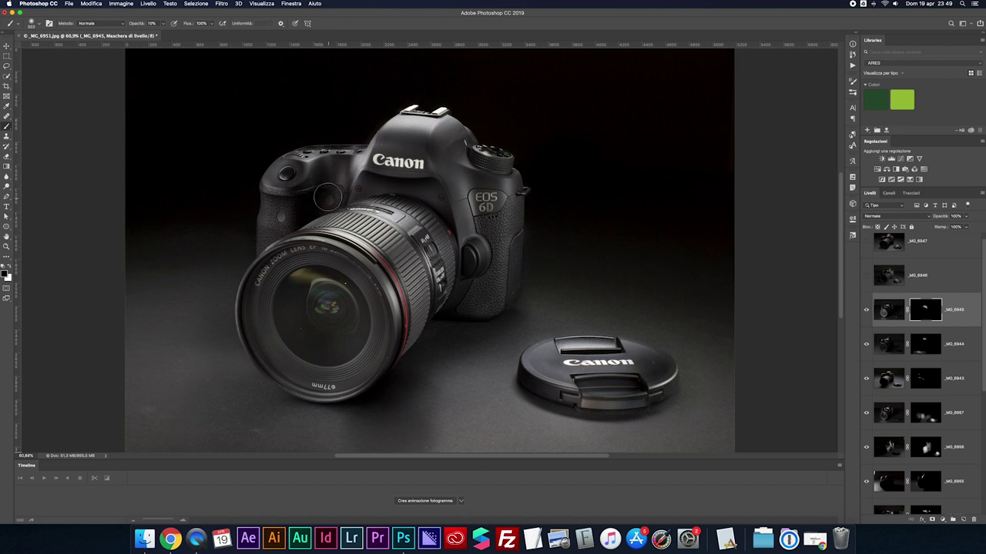
Step: Paint a little _MG_6945 light onto the camera body in white and recheck the mask
{"action": "key", "text": "x"}
{"action": "left_click_drag", "start_coordinate": [326, 201], "coordinate": [329, 197]}
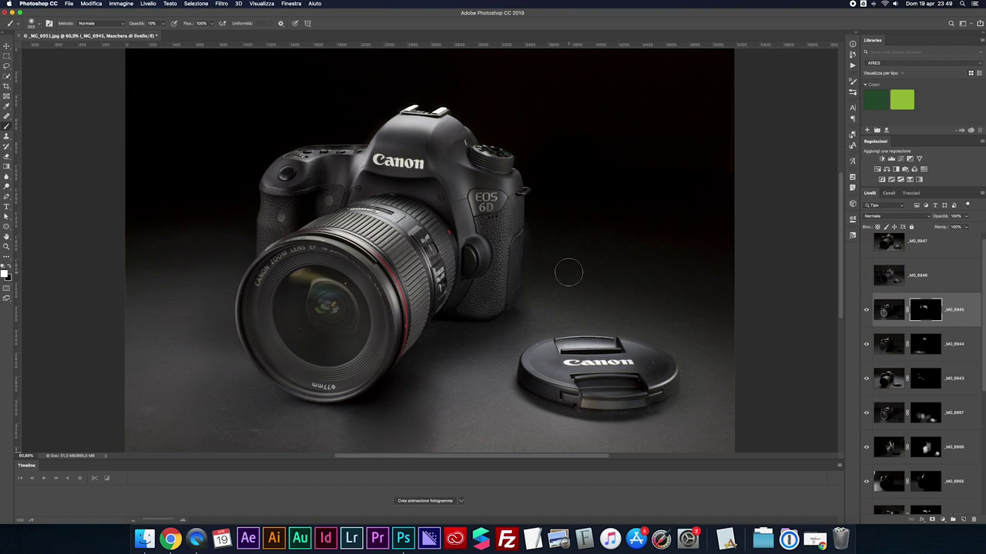
{"action": "left_click", "coordinate": [924, 317], "text": "shift"}
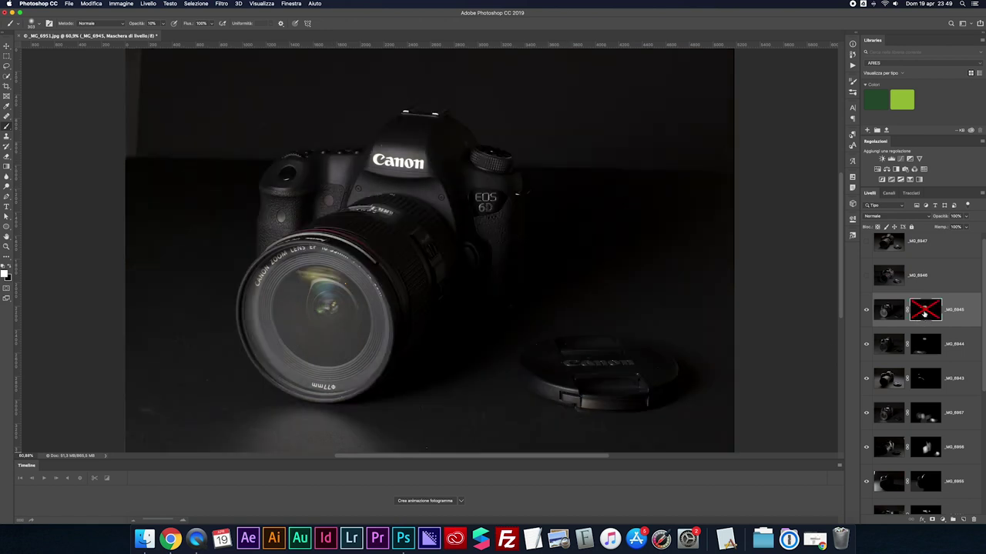
{"action": "left_click", "coordinate": [924, 314], "text": "shift"}
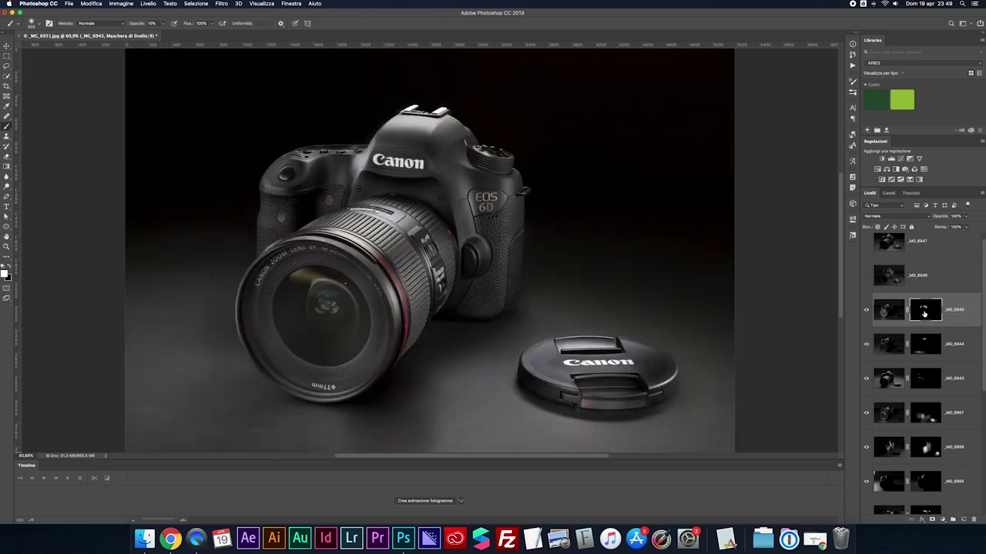
{"action": "left_click", "coordinate": [924, 314], "text": "shift"}
Step: Select and compare the _MG_6946 exposure, then give it an inverted black mask
{"action": "left_click", "coordinate": [924, 314], "text": "shift"}
{"action": "left_click", "coordinate": [880, 282]}
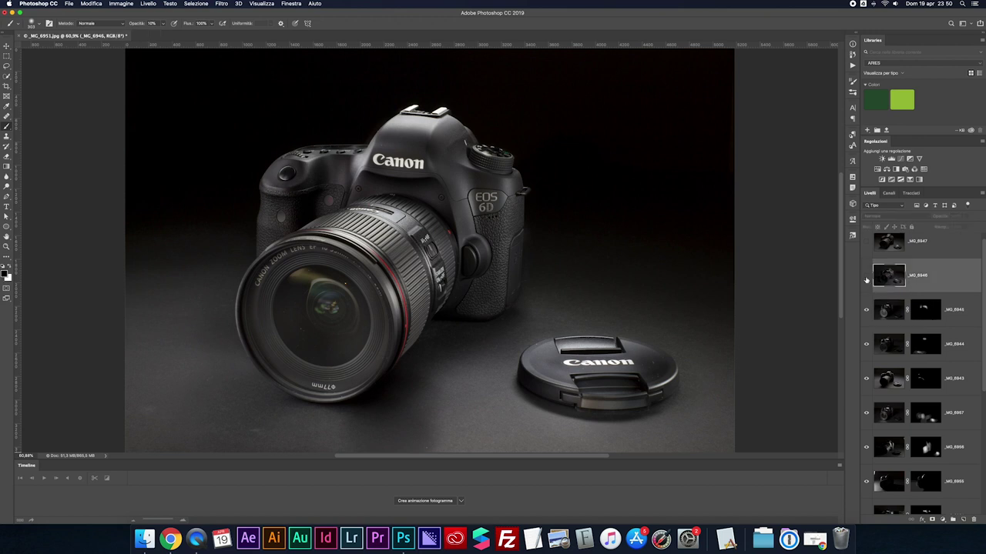
{"action": "left_click", "coordinate": [867, 278]}
{"action": "left_click", "coordinate": [866, 277]}
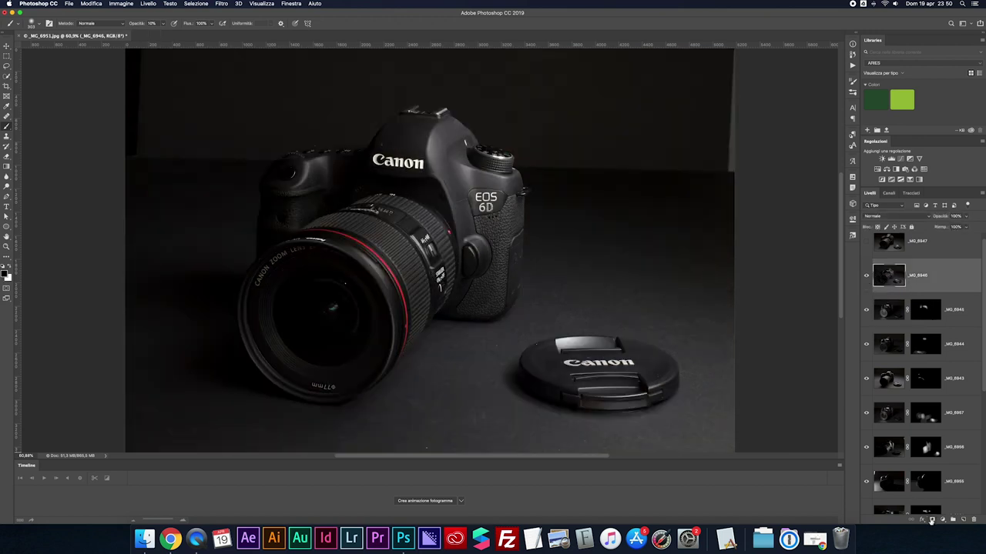
{"action": "left_click", "coordinate": [931, 520]}
{"action": "key", "text": "ctrl+i"}
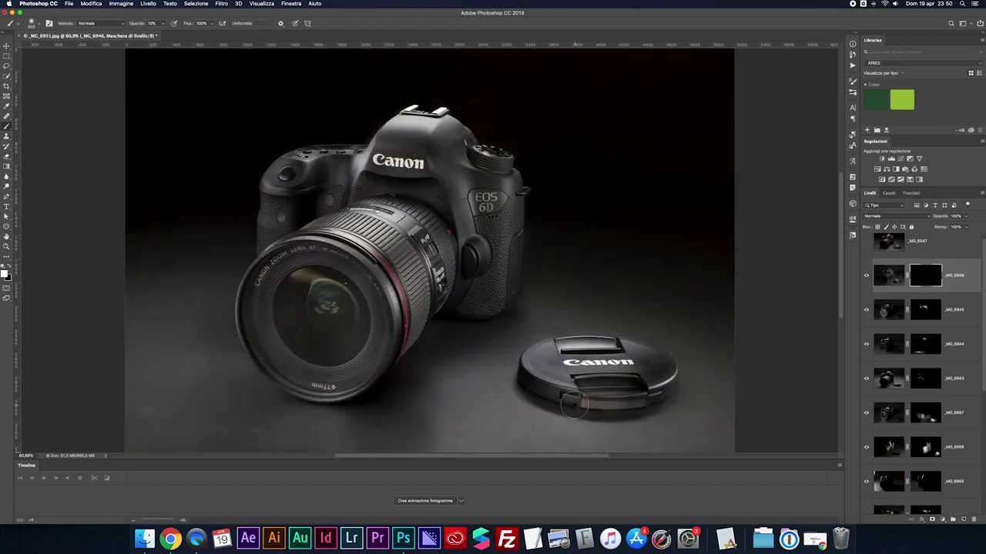
Step: Toggle the _MG_6946 mask on and off to preview the full exposure against the composite
{"action": "left_click", "coordinate": [930, 283], "text": "shift"}
{"action": "left_click", "coordinate": [929, 284], "text": "shift"}
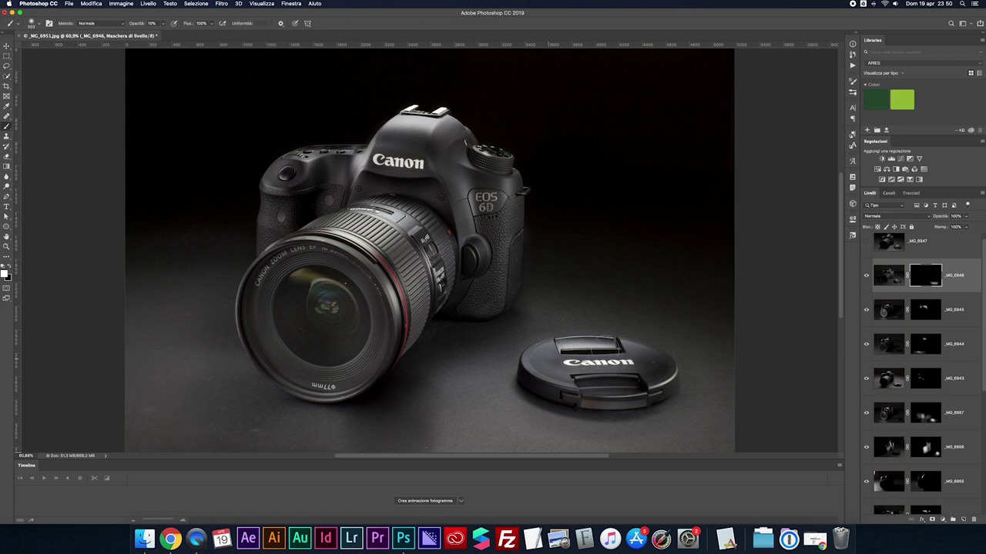
{"action": "left_click", "coordinate": [934, 281], "text": "shift"}
{"action": "left_click", "coordinate": [936, 285], "text": "shift"}
{"action": "left_click", "coordinate": [933, 289], "text": "shift"}
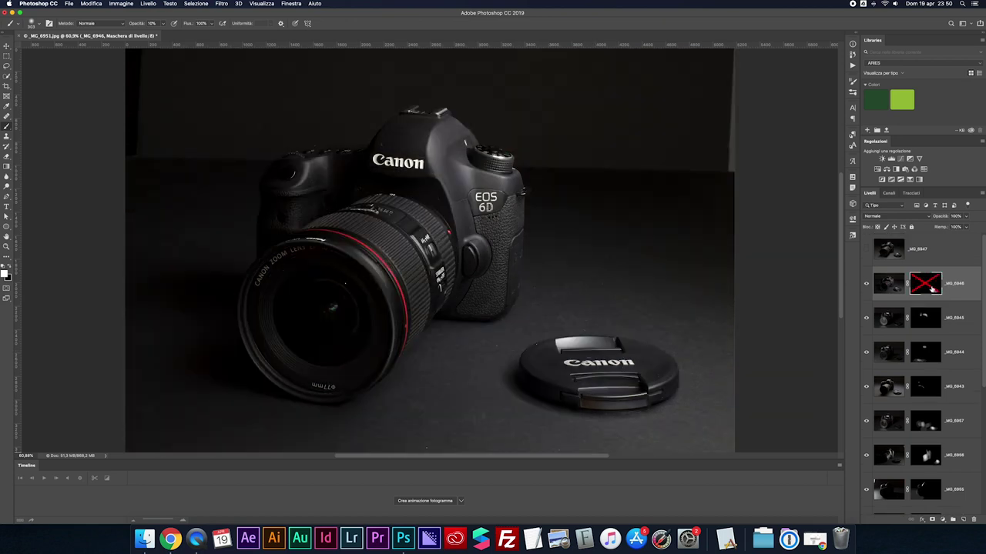
{"action": "left_click", "coordinate": [930, 288], "text": "shift"}
{"action": "left_click", "coordinate": [934, 285], "text": "shift"}
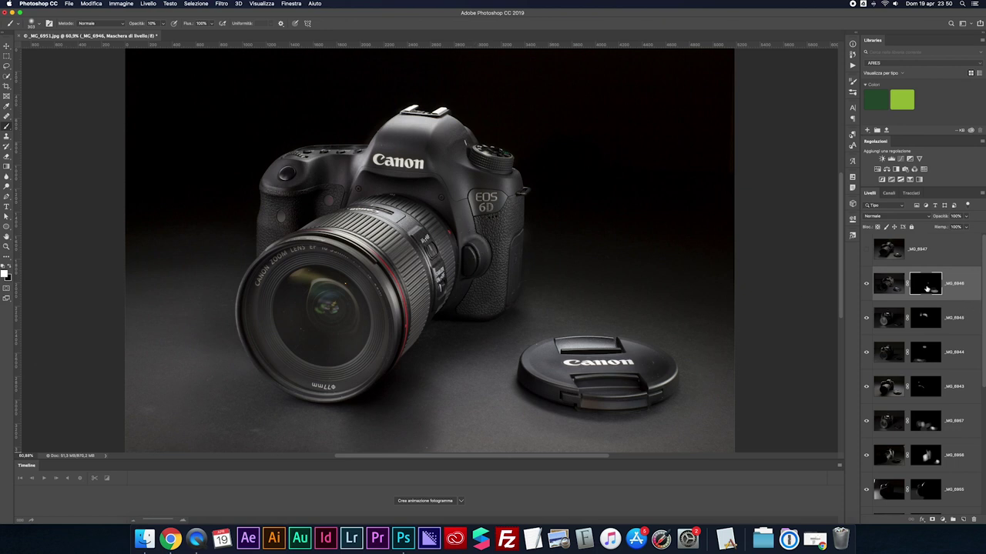
{"action": "left_click", "coordinate": [928, 289], "text": "shift"}
{"action": "left_click", "coordinate": [927, 290], "text": "shift"}
{"action": "left_click", "coordinate": [925, 287], "text": "shift"}
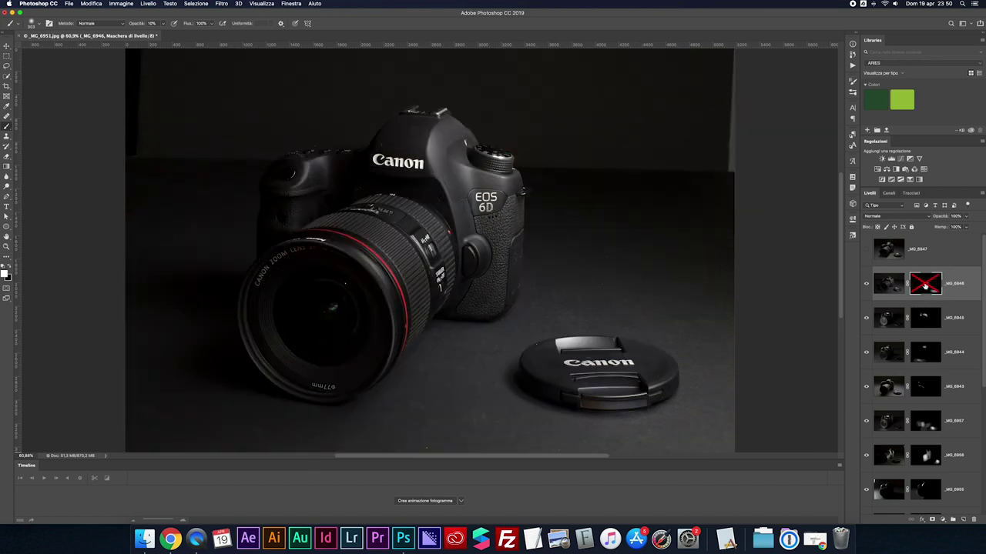
{"action": "left_click", "coordinate": [925, 287], "text": "shift"}
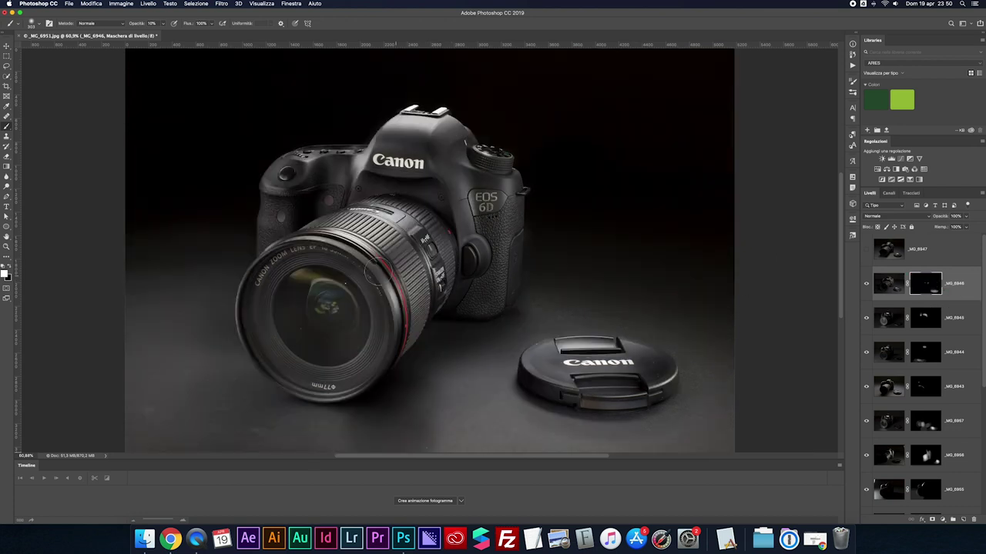
{"action": "left_click", "coordinate": [930, 288], "text": "shift"}
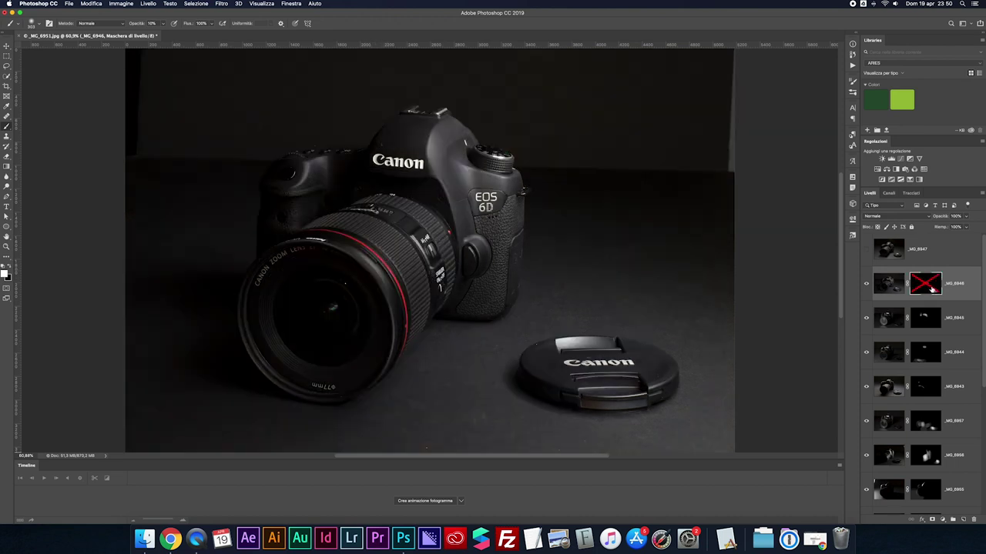
{"action": "left_click", "coordinate": [932, 288], "text": "shift"}
{"action": "left_click", "coordinate": [932, 288], "text": "shift"}
{"action": "left_click", "coordinate": [931, 288], "text": "shift"}
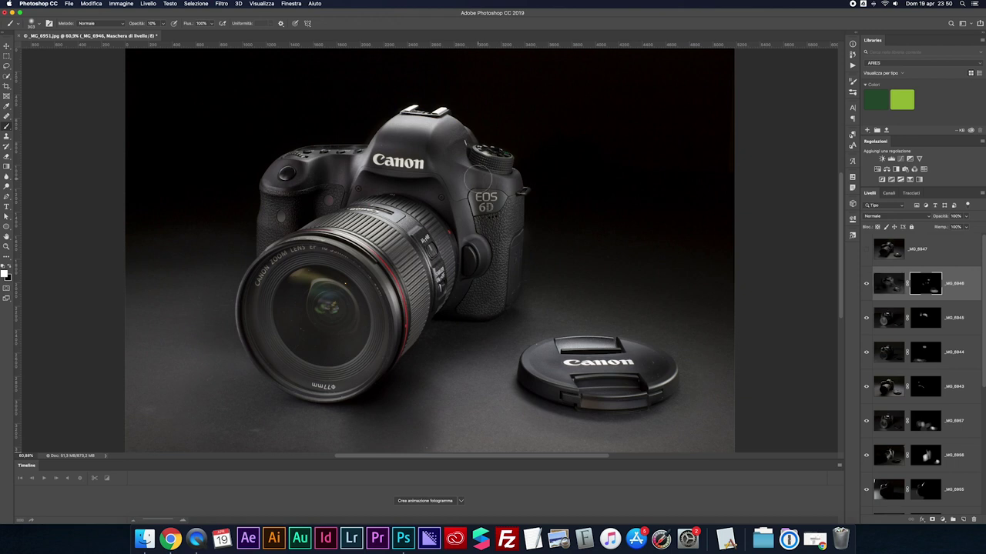
Step: Paint _MG_6946's light onto the camera's top dial area and compare with the mask disabled
{"action": "left_click_drag", "start_coordinate": [478, 179], "coordinate": [497, 175]}
{"action": "left_click", "coordinate": [925, 284], "text": "shift"}
{"action": "left_click", "coordinate": [925, 284], "text": "shift"}
{"action": "left_click", "coordinate": [926, 283], "text": "shift"}
{"action": "left_click", "coordinate": [925, 284], "text": "shift"}
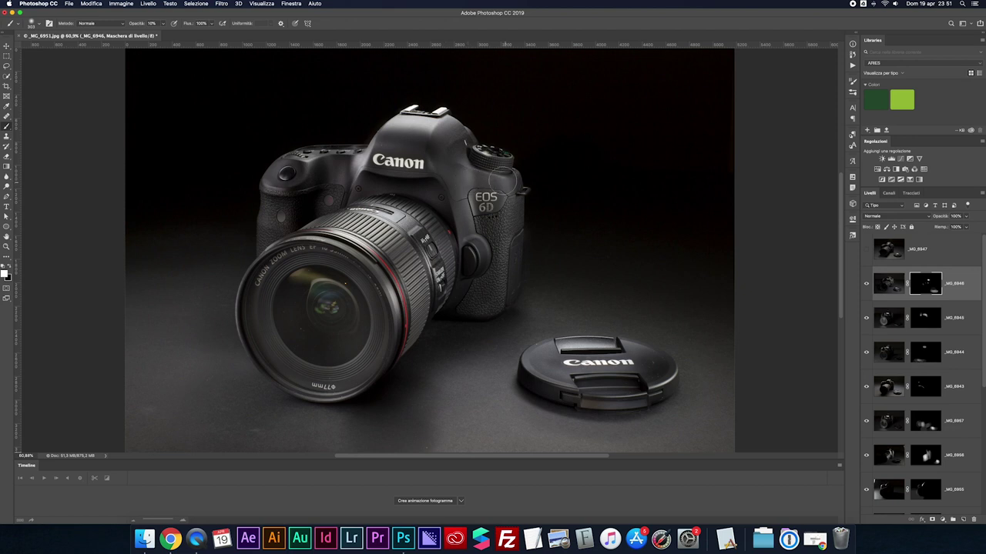
{"action": "left_click", "coordinate": [930, 285], "text": "shift"}
{"action": "left_click", "coordinate": [931, 285], "text": "shift"}
Step: Select and show _MG_6947, toggling it to compare with the composite
{"action": "left_click", "coordinate": [907, 258]}
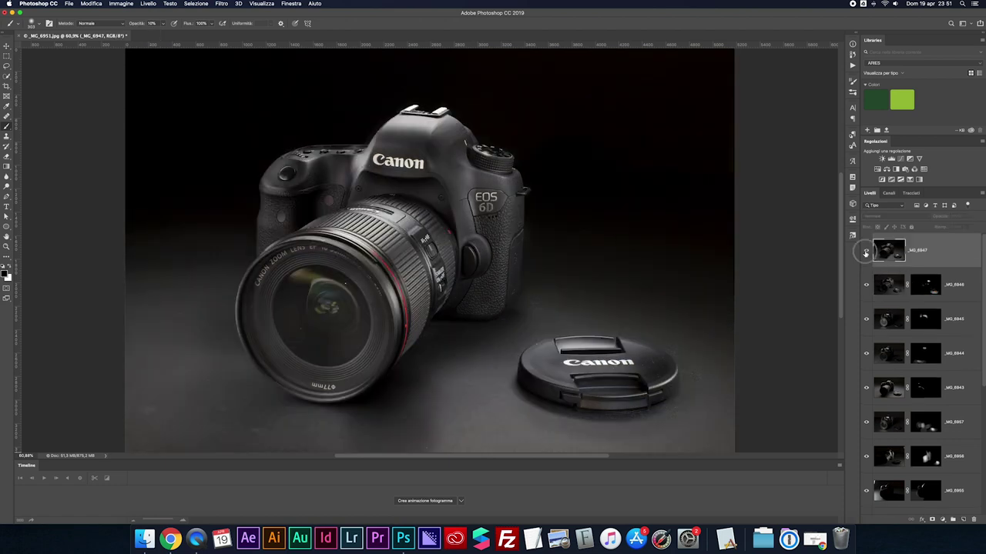
{"action": "left_click", "coordinate": [866, 251]}
{"action": "left_click", "coordinate": [866, 252]}
{"action": "left_click", "coordinate": [865, 252]}
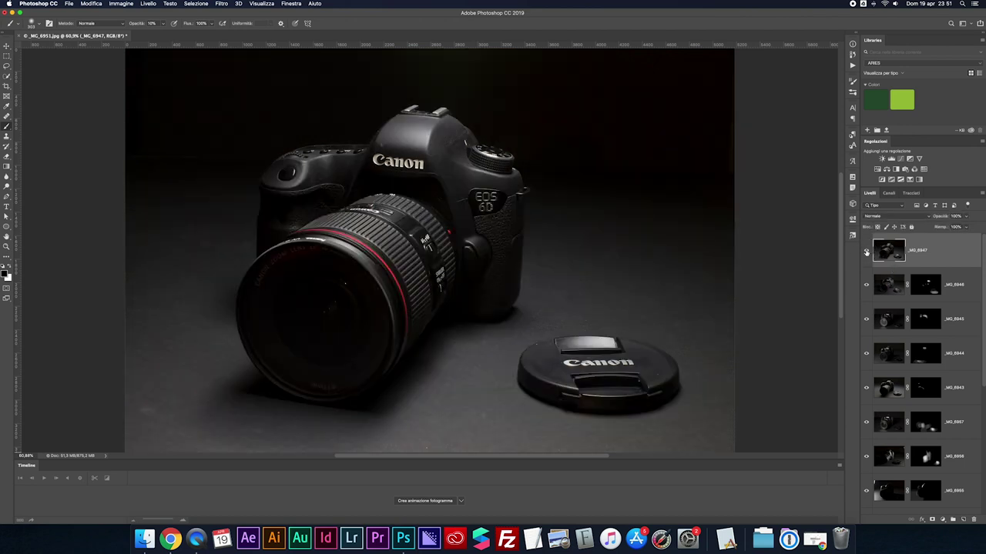
{"action": "left_click", "coordinate": [866, 252]}
Step: Add a black mask to _MG_6947 and paint light onto the left shoulder, mode dial and top above the logo
{"action": "left_click", "coordinate": [932, 521]}
{"action": "key", "text": "ctrl+i"}
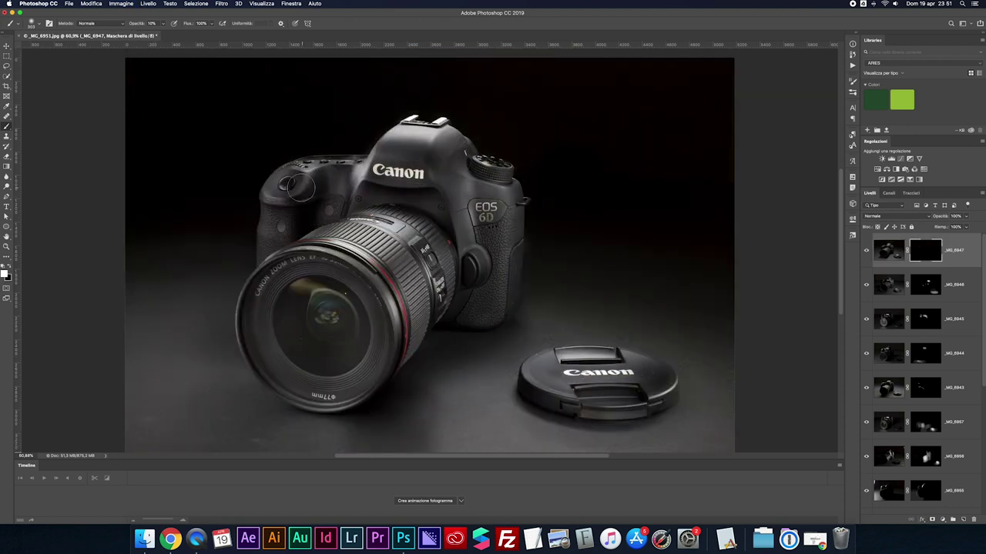
{"action": "left_click_drag", "start_coordinate": [297, 188], "coordinate": [308, 183]}
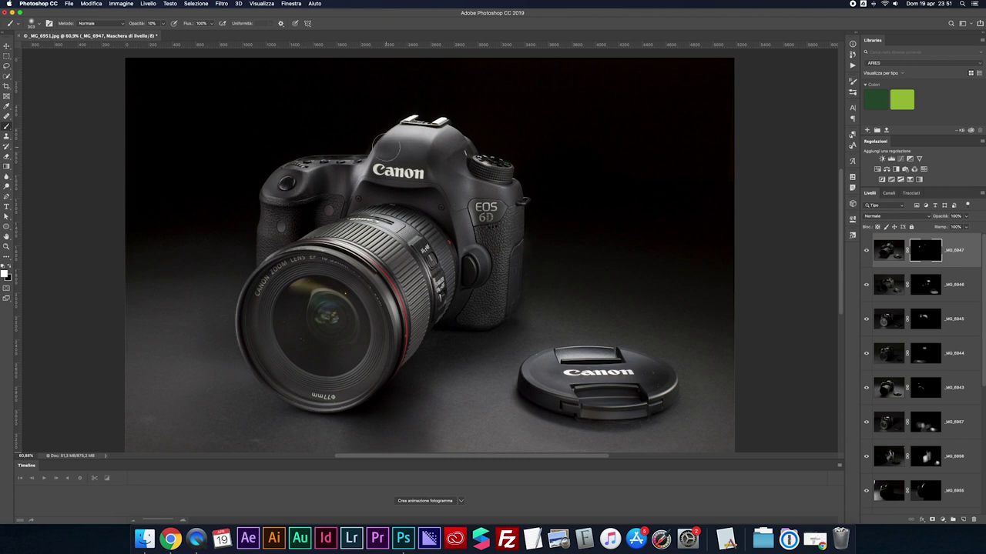
{"action": "left_click_drag", "start_coordinate": [399, 146], "coordinate": [462, 141]}
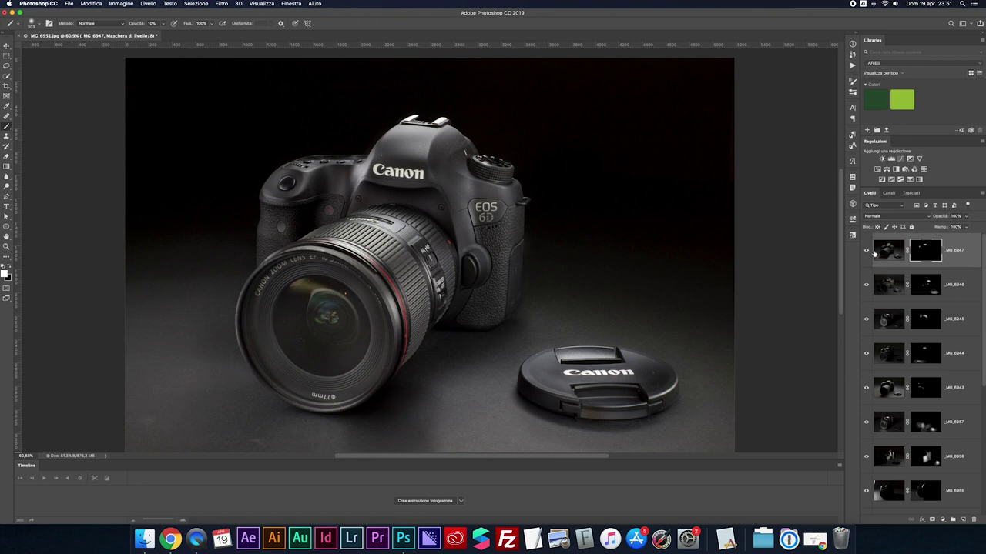
Step: Compare the _MG_6947 mask on and off, then zoom out to 50% to see the whole photo
{"action": "left_click", "coordinate": [917, 252], "text": "shift"}
{"action": "left_click", "coordinate": [917, 252], "text": "shift"}
{"action": "left_click", "coordinate": [917, 253], "text": "shift"}
{"action": "left_click", "coordinate": [917, 253], "text": "shift"}
{"action": "scroll", "coordinate": [897, 345], "scroll_direction": "down", "scroll_amount": 5}
{"action": "scroll", "coordinate": [623, 282], "scroll_direction": "down", "scroll_amount": 2}
{"action": "key", "text": "super+minus"}
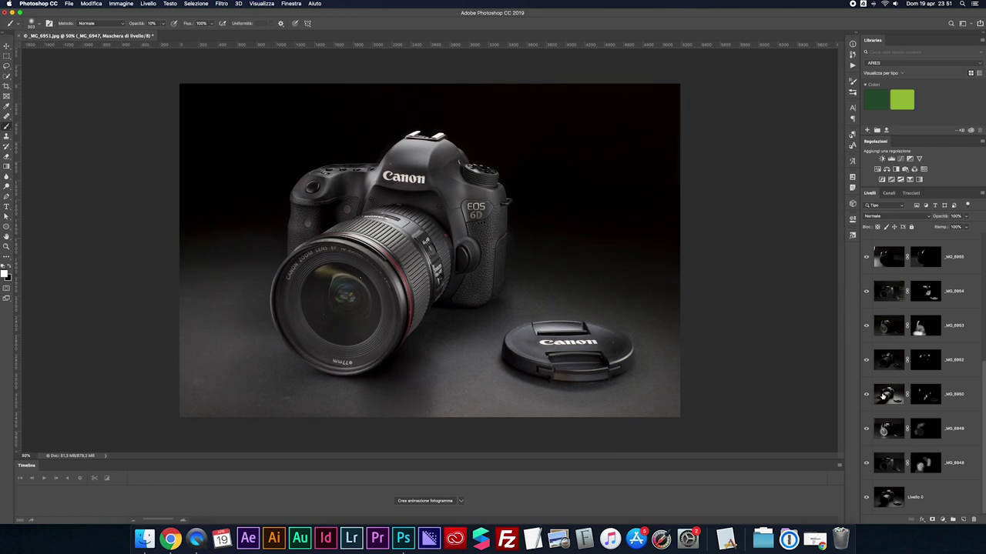
{"action": "scroll", "coordinate": [878, 455], "scroll_direction": "up", "scroll_amount": 5}
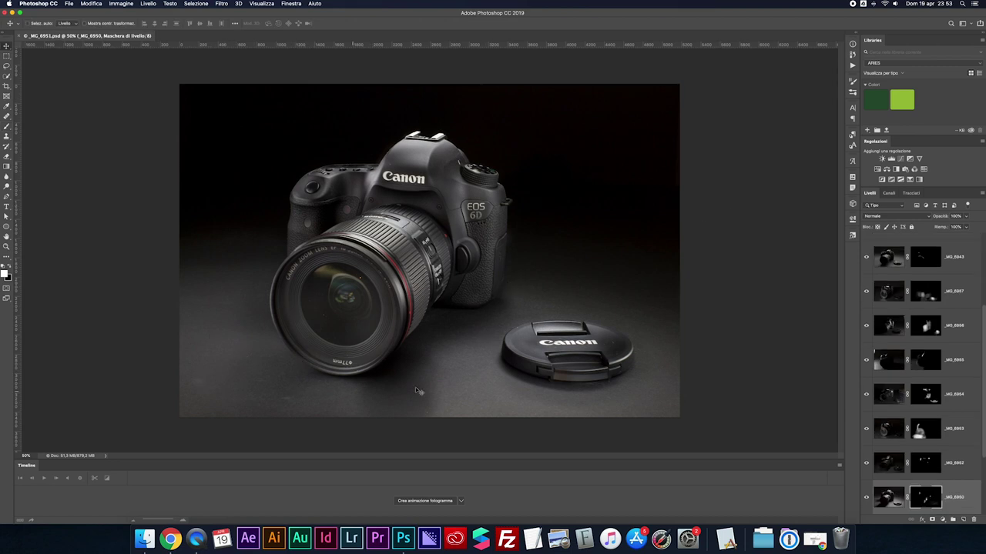
Step: Place _MG_6203.jpg from the My Grunge folder into the composite, just above Livello 0
{"action": "left_click", "coordinate": [146, 539]}
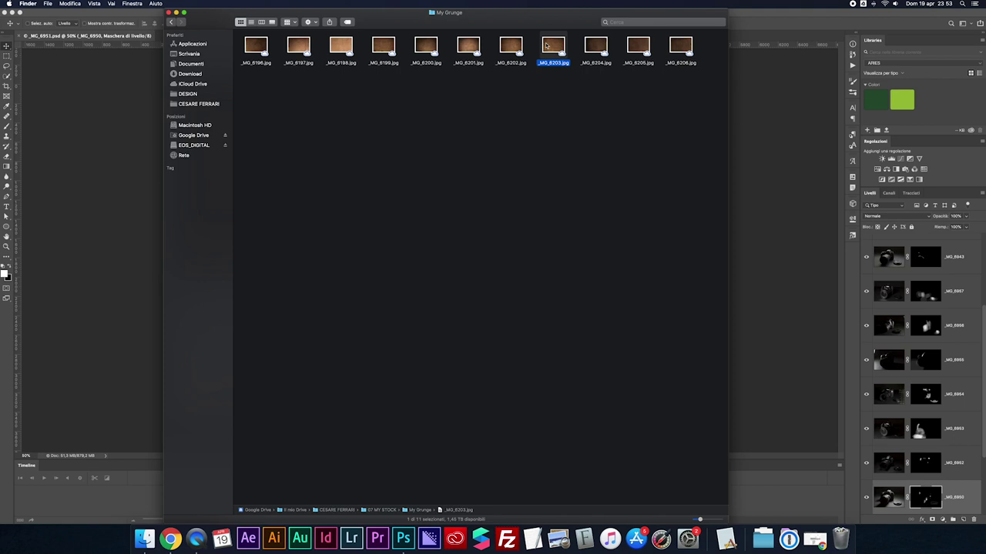
{"action": "mouse_move", "coordinate": [546, 45]}
{"action": "left_mouse_down"}
{"action": "mouse_move", "coordinate": [758, 145]}
{"action": "mouse_move", "coordinate": [748, 148]}
{"action": "left_mouse_up"}
{"action": "key", "text": "Return"}
{"action": "mouse_move", "coordinate": [896, 501]}
{"action": "left_mouse_down"}
{"action": "mouse_move", "coordinate": [956, 463]}
{"action": "mouse_move", "coordinate": [924, 422]}
{"action": "left_mouse_up"}
{"action": "left_click_drag", "start_coordinate": [891, 366], "coordinate": [906, 463]}
{"action": "key", "text": "ctrl+t"}
Step: Commit the texture placement and set its blend mode to Luce soffusa
{"action": "key", "text": "Return"}
{"action": "left_click", "coordinate": [894, 216]}
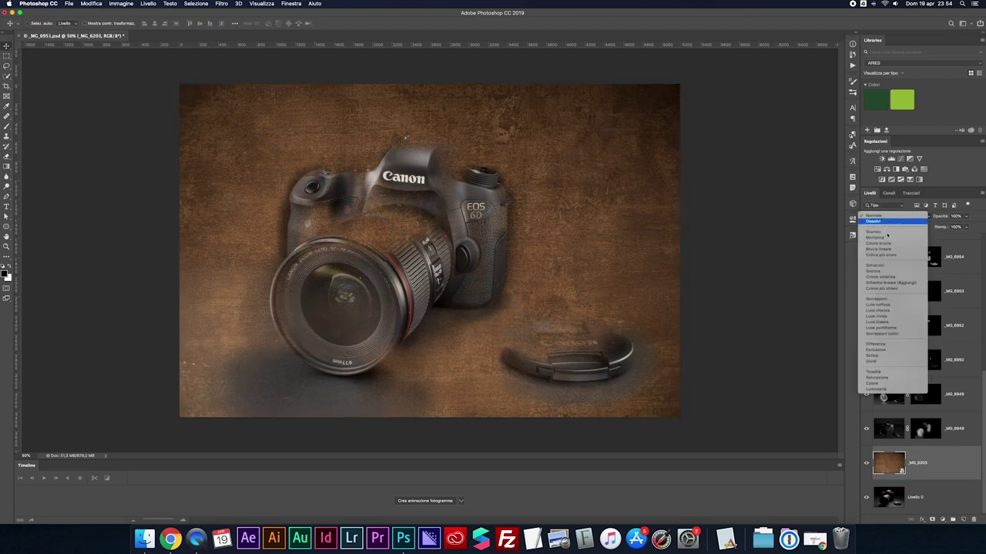
{"action": "left_click", "coordinate": [887, 306]}
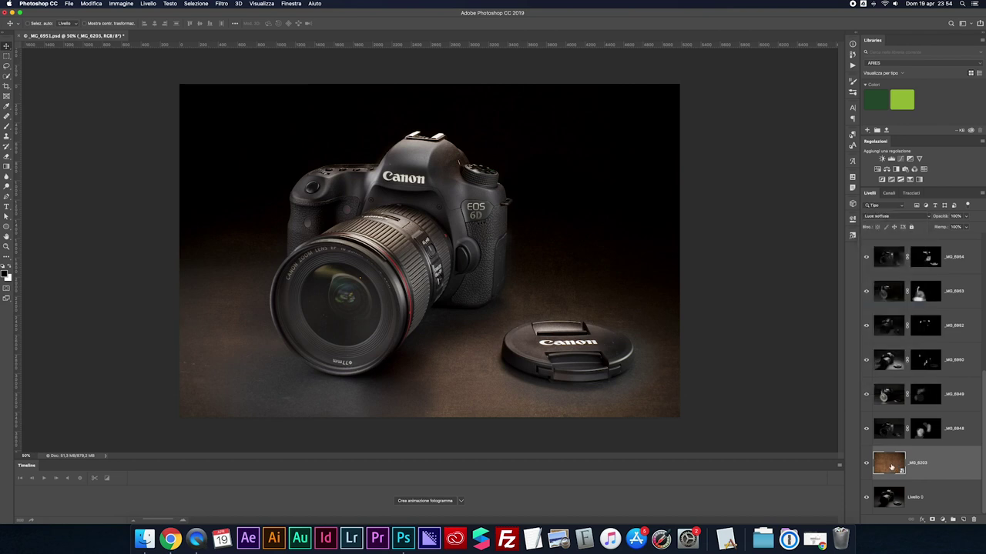
Step: Reshape the texture with Prospettiva and Scala so it lies flat on the floor
{"action": "key", "text": "ctrl+t"}
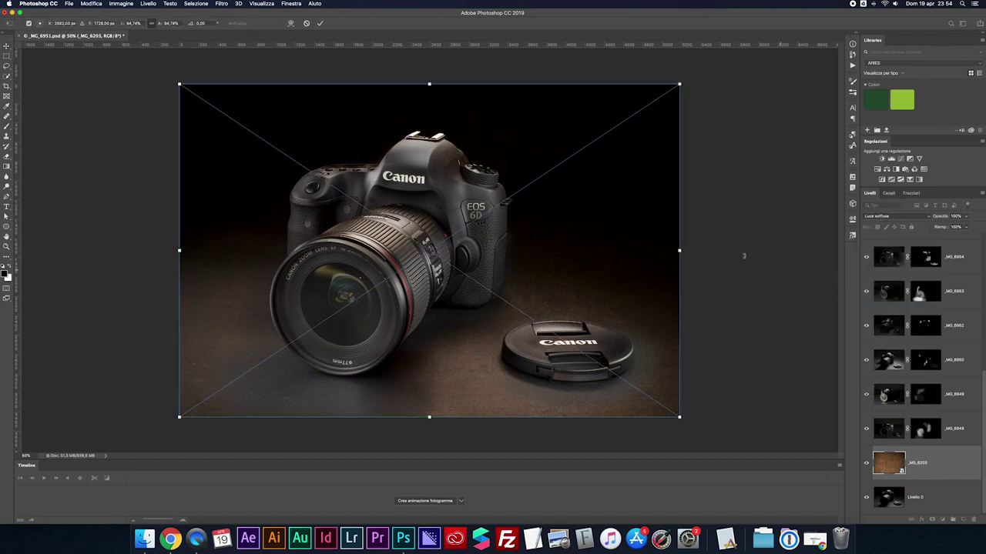
{"action": "key", "text": "super+minus"}
{"action": "key", "text": "super+minus"}
{"action": "right_click", "coordinate": [506, 248]}
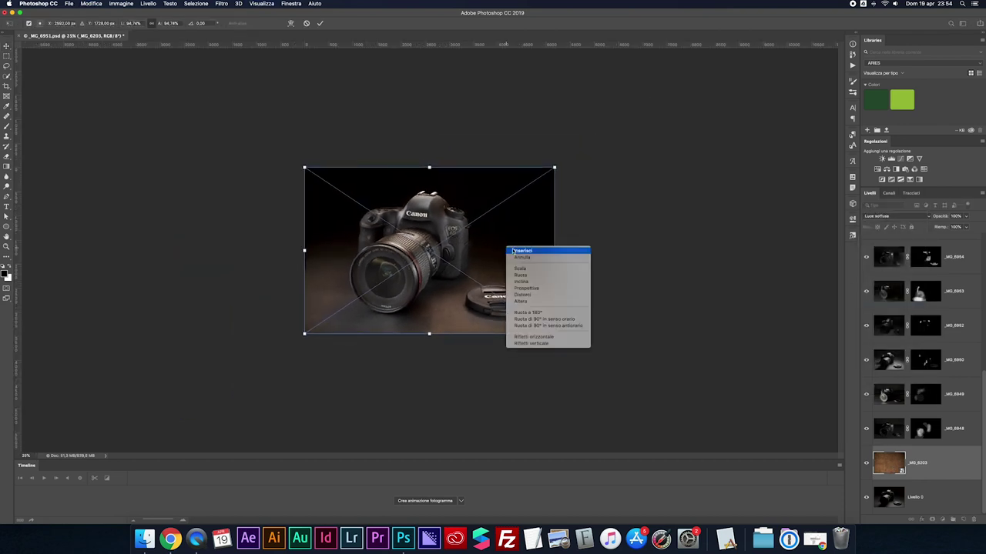
{"action": "left_click", "coordinate": [540, 290]}
{"action": "left_click_drag", "start_coordinate": [554, 333], "coordinate": [978, 286]}
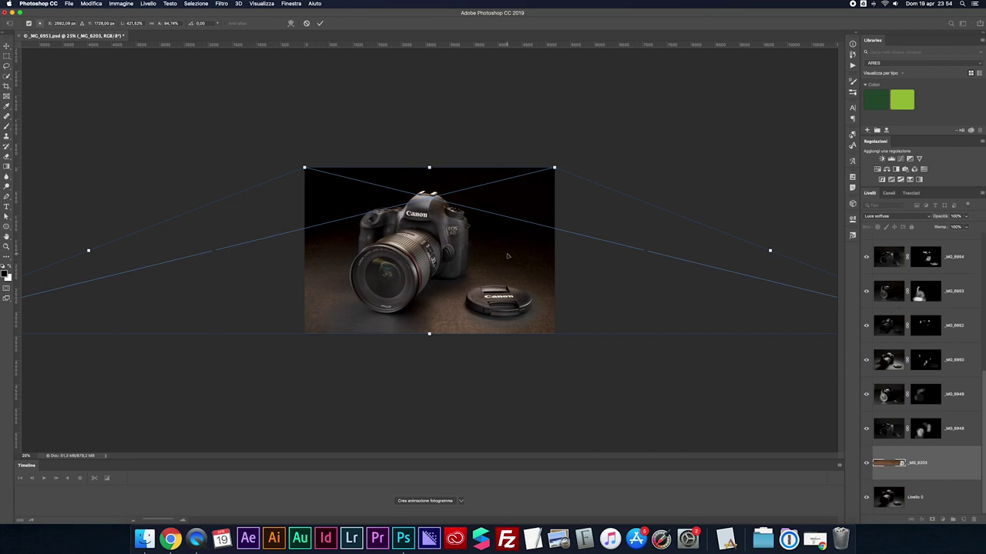
{"action": "right_click", "coordinate": [418, 183]}
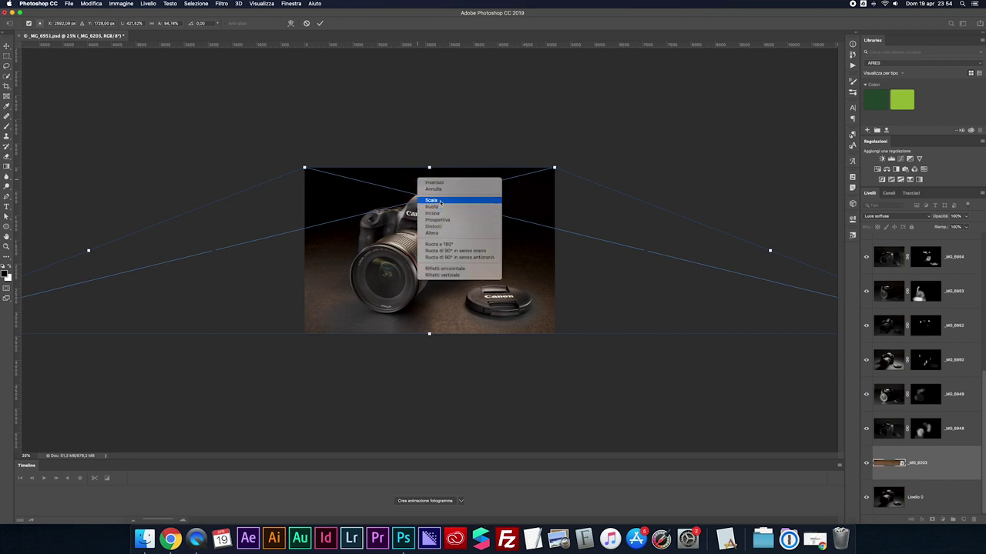
{"action": "left_click", "coordinate": [431, 198]}
{"action": "left_click_drag", "start_coordinate": [429, 166], "coordinate": [429, 194]}
{"action": "key", "text": "Return"}
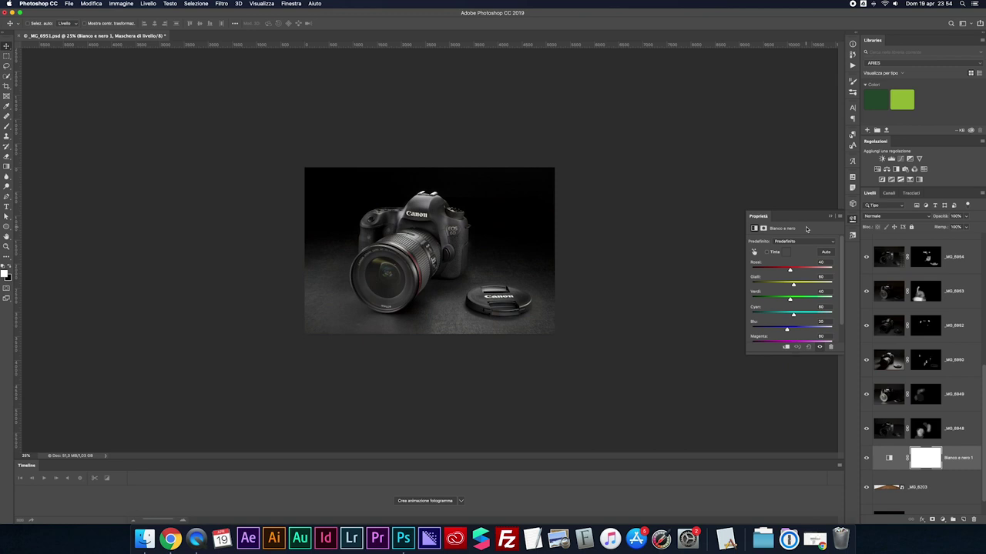
{"action": "key", "text": "ctrl+alt+g"}
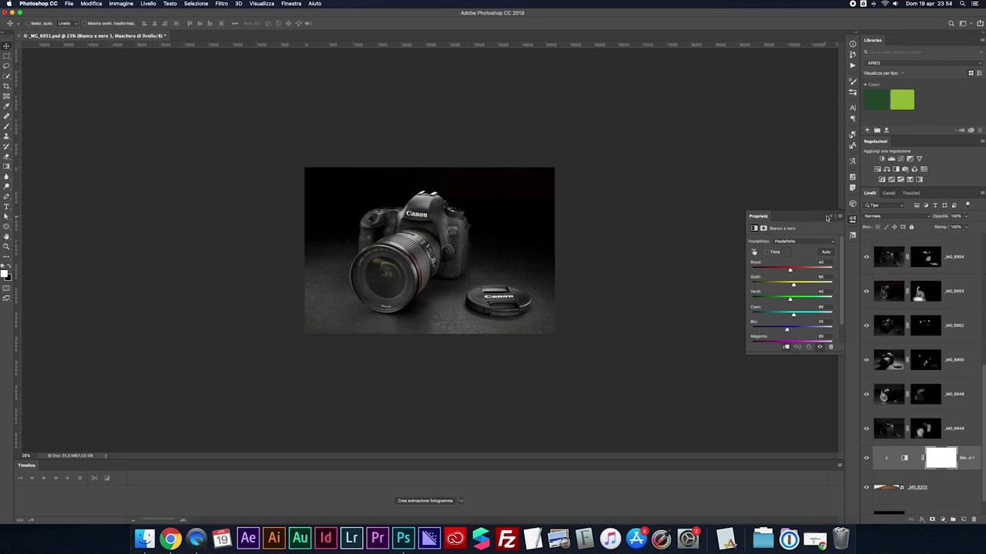
{"action": "left_click", "coordinate": [828, 218]}
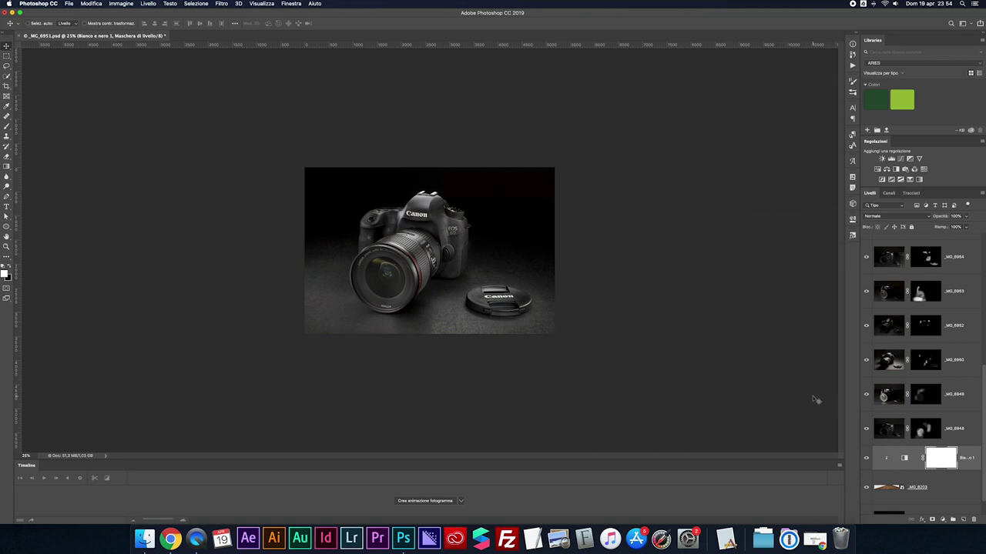
{"action": "key", "text": "ctrl+plus"}
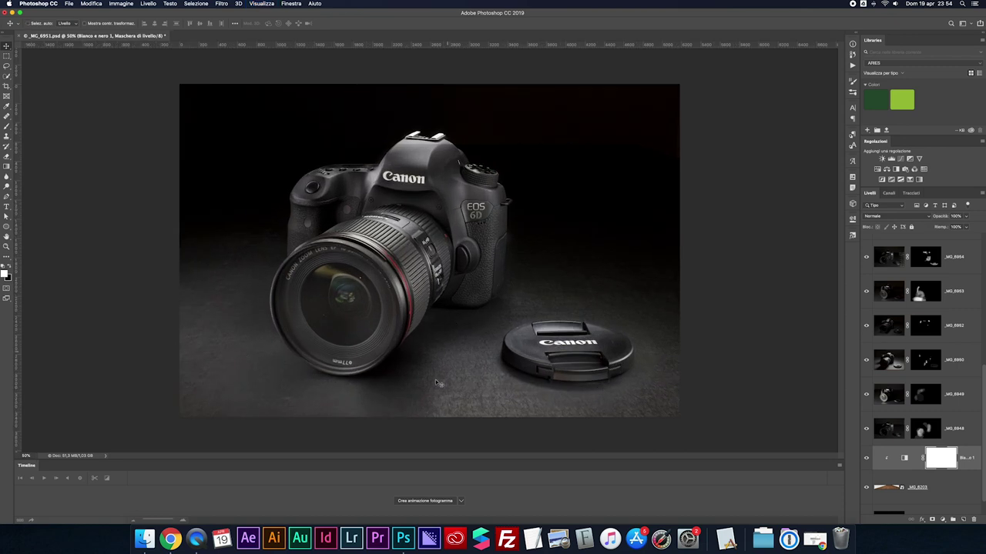
{"action": "left_click", "coordinate": [865, 488]}
{"action": "left_click", "coordinate": [866, 488]}
{"action": "left_click", "coordinate": [865, 488]}
{"action": "scroll", "coordinate": [923, 433], "scroll_direction": "down", "scroll_amount": 2}
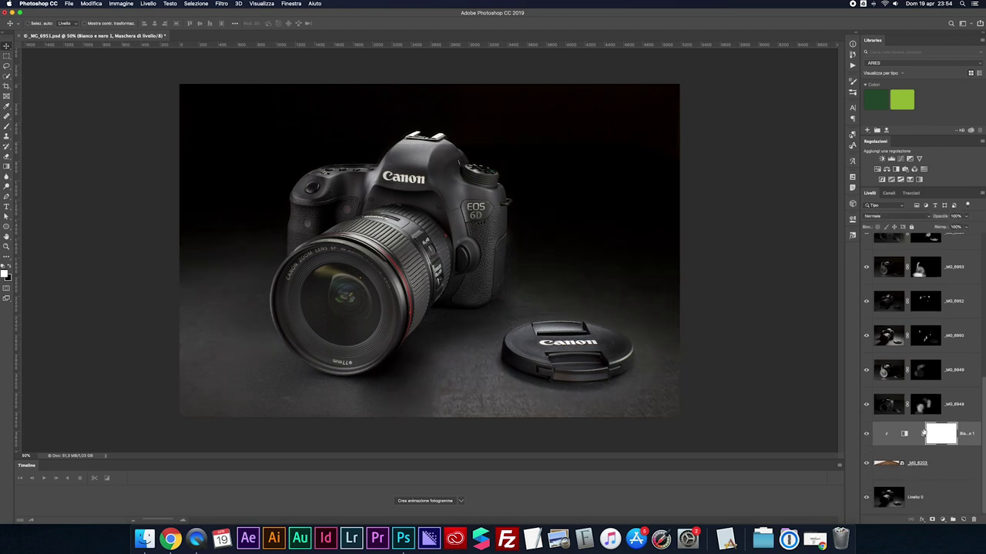
Step: Merge the _MG_6203 texture into the black-and-white adjustment and crop it to the canvas
{"action": "left_click", "coordinate": [893, 464]}
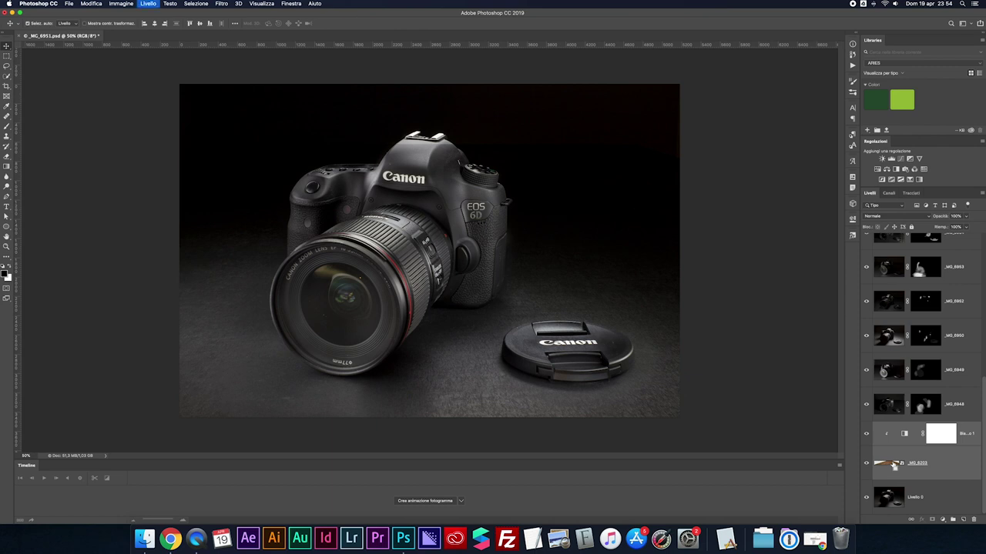
{"action": "key", "text": "Delete"}
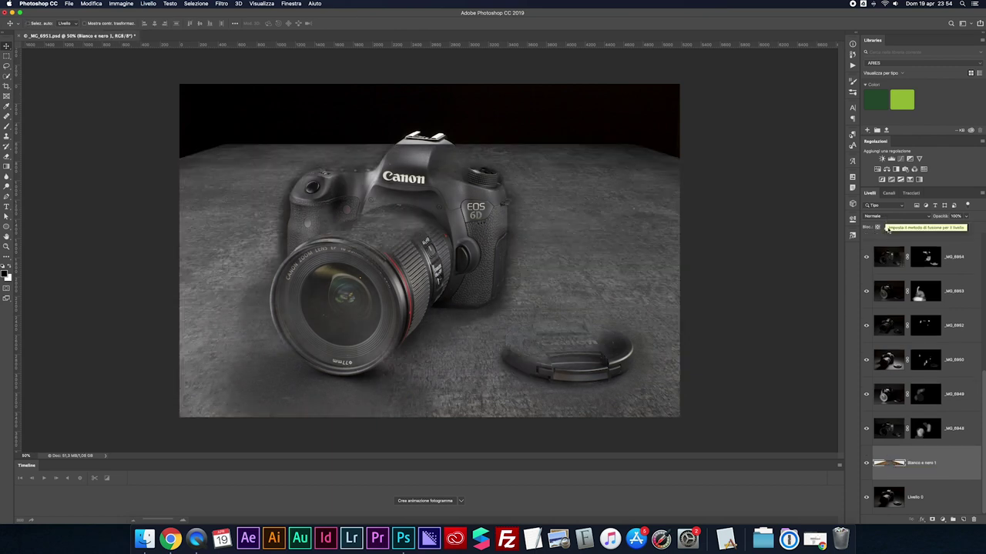
{"action": "key", "text": "super+a"}
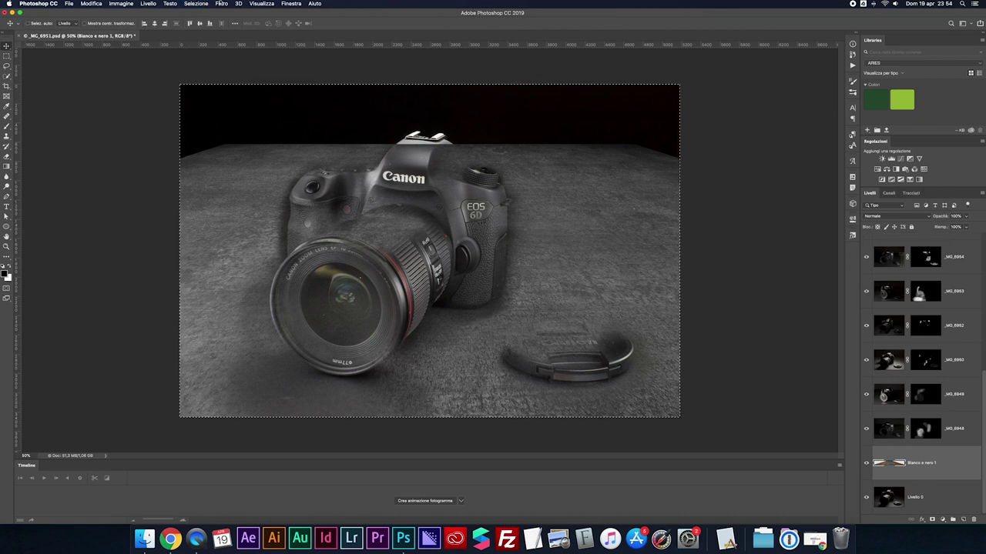
{"action": "left_click", "coordinate": [121, 3]}
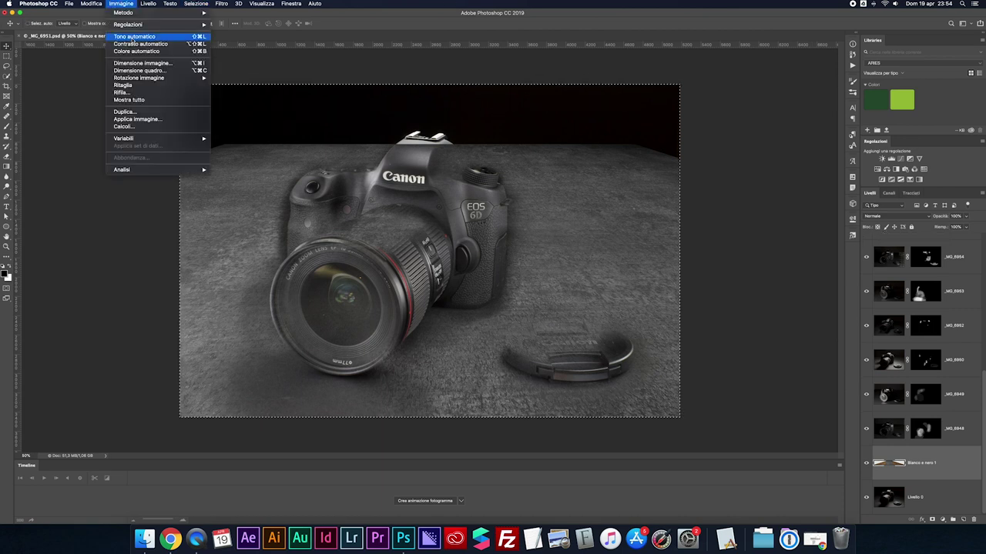
{"action": "left_click", "coordinate": [134, 86]}
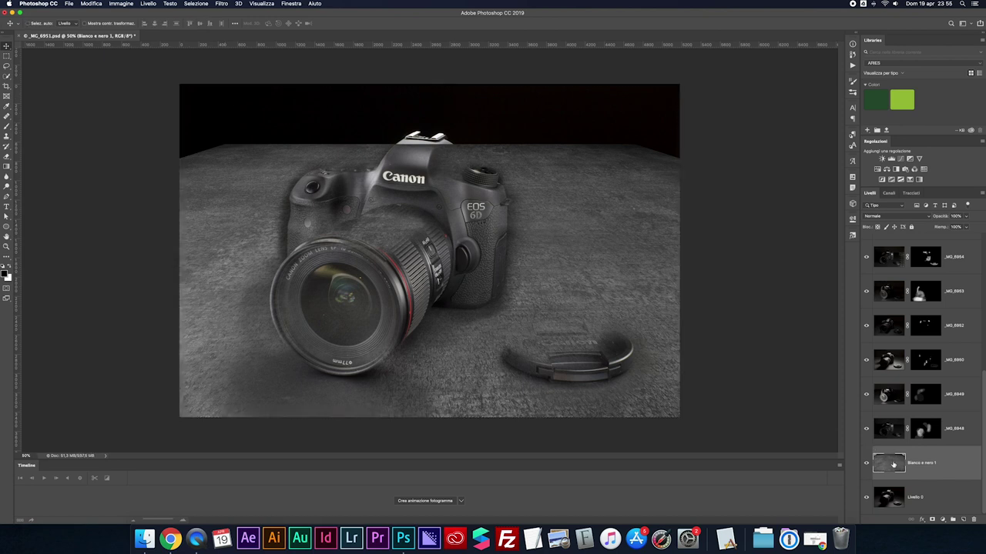
Step: Move Bianco e nero 1 to the top of the stack, add a mask, and blend it in Luce soffusa
{"action": "left_click_drag", "start_coordinate": [895, 466], "coordinate": [893, 253]}
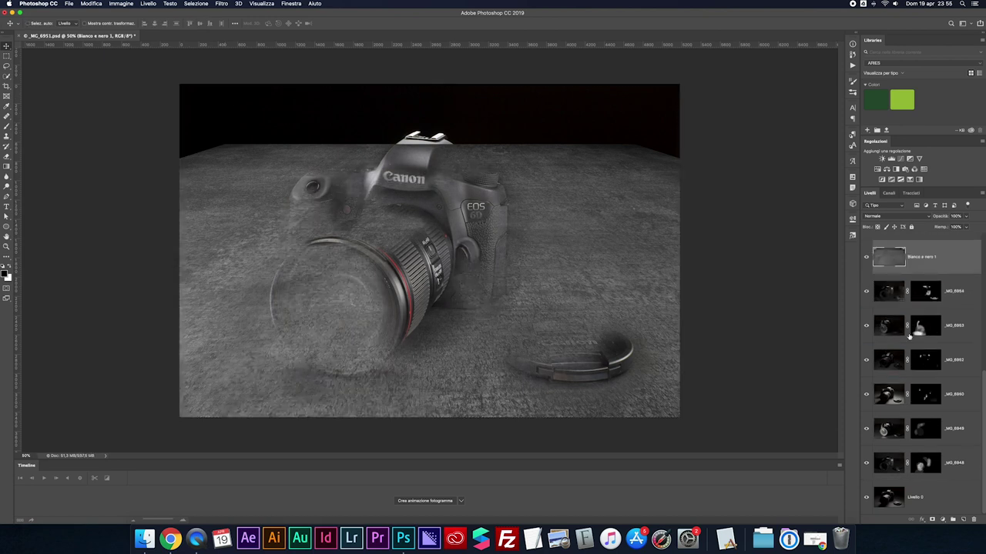
{"action": "mouse_move", "coordinate": [891, 485]}
{"action": "left_mouse_down"}
{"action": "mouse_move", "coordinate": [910, 227]}
{"action": "mouse_move", "coordinate": [907, 255]}
{"action": "left_mouse_up"}
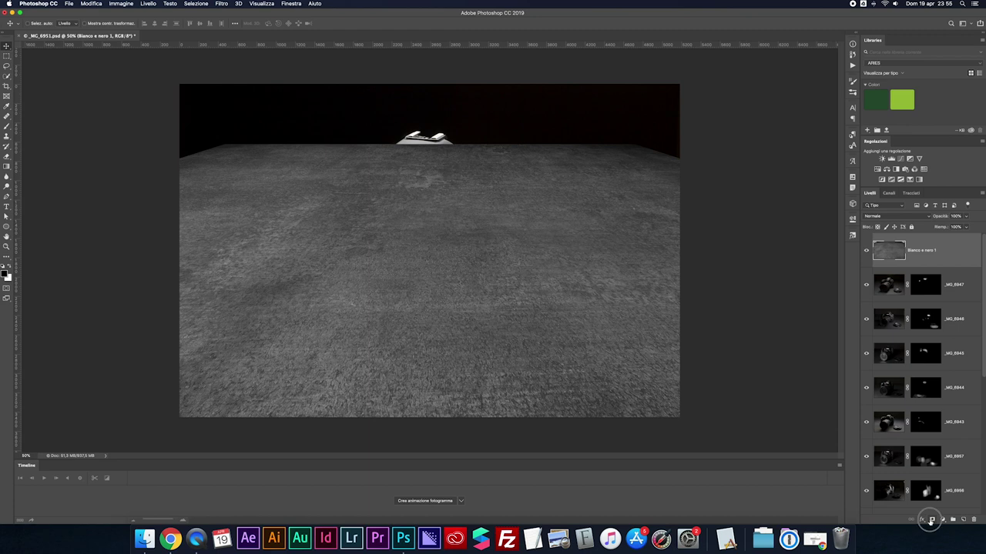
{"action": "left_click", "coordinate": [931, 521]}
{"action": "left_click", "coordinate": [885, 217]}
{"action": "left_click", "coordinate": [892, 301]}
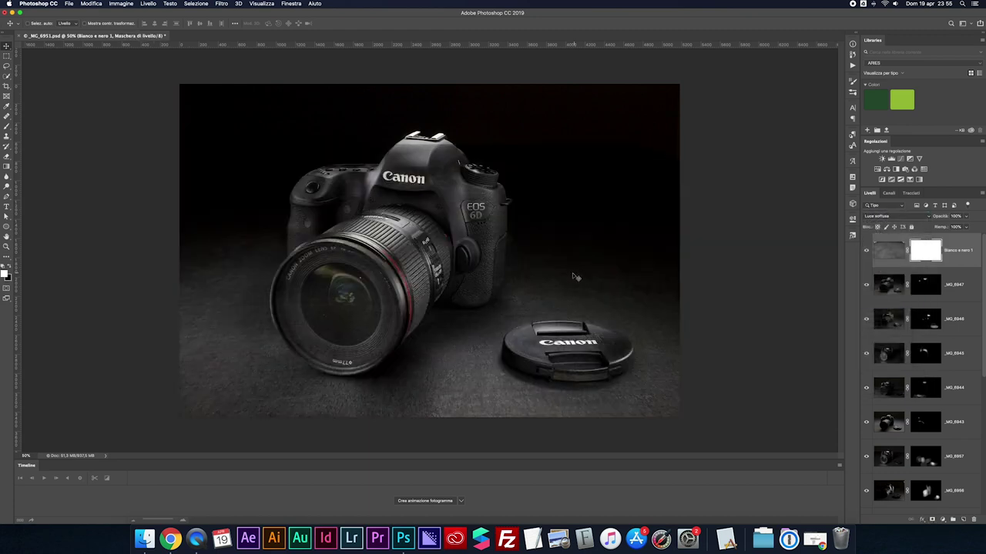
Step: Invert the Bianco e nero 1 mask and paint texture back near the lens and floor
{"action": "key", "text": "b"}
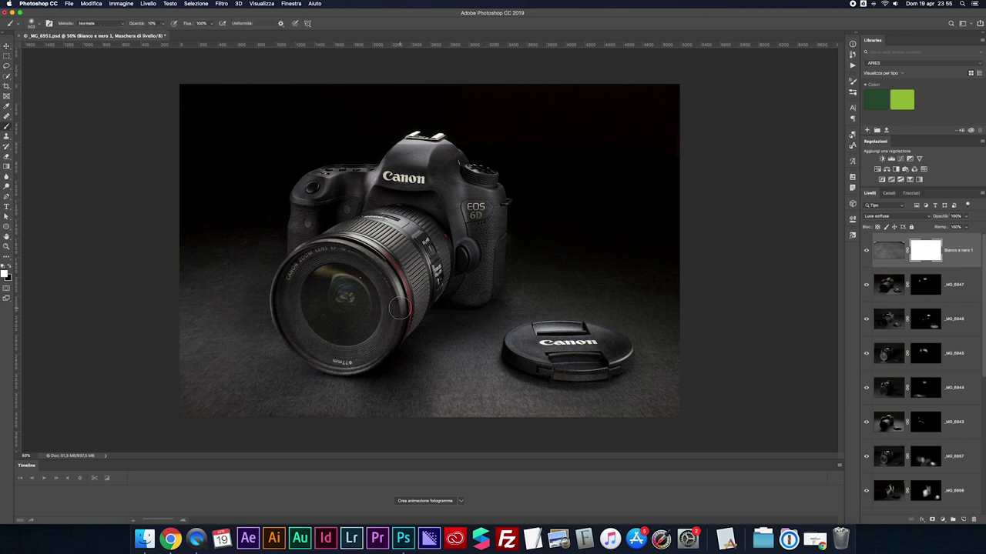
{"action": "key", "text": "ctrl+i"}
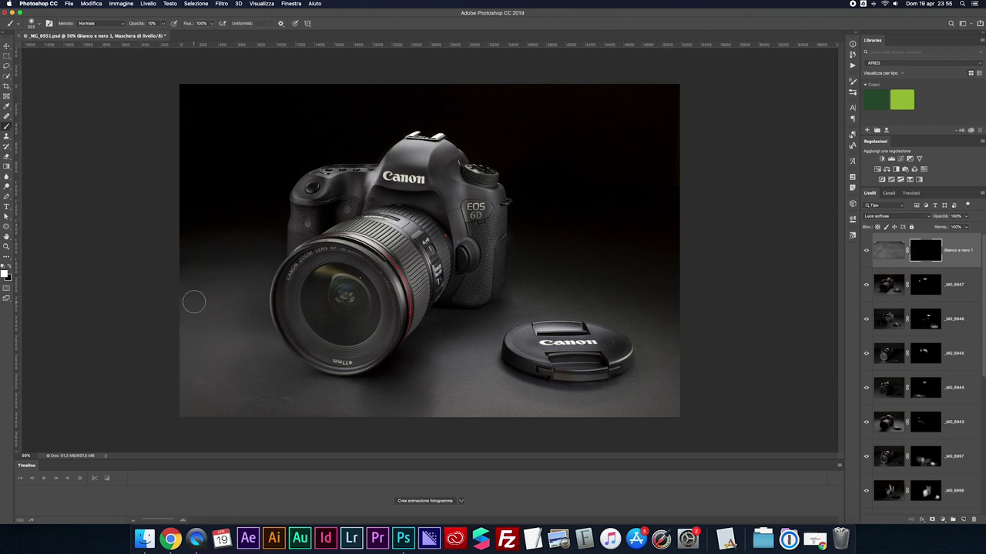
{"action": "key", "text": "bracketright"}
{"action": "key", "text": "bracketright"}
{"action": "key", "text": "bracketright"}
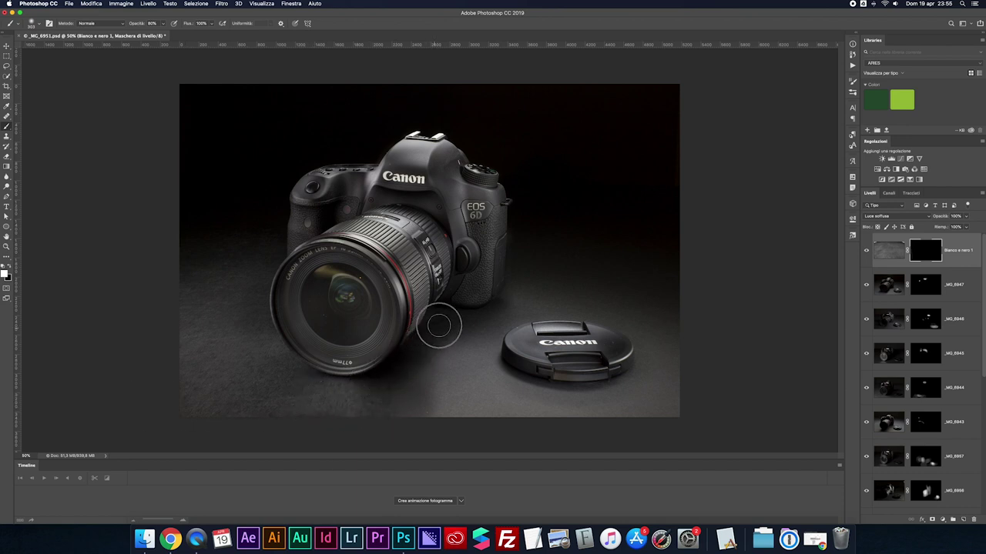
{"action": "left_click_drag", "start_coordinate": [515, 289], "coordinate": [513, 284]}
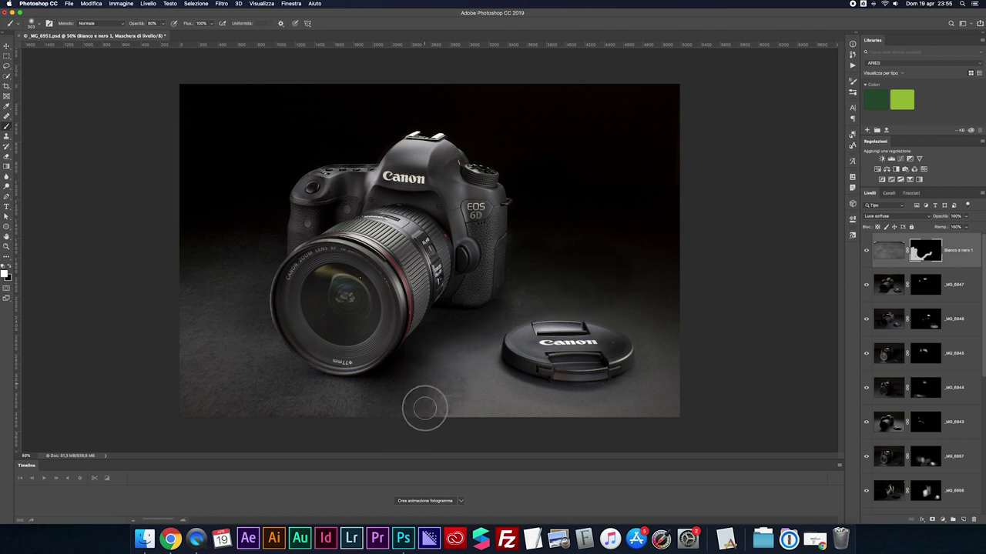
{"action": "left_click_drag", "start_coordinate": [566, 407], "coordinate": [647, 341]}
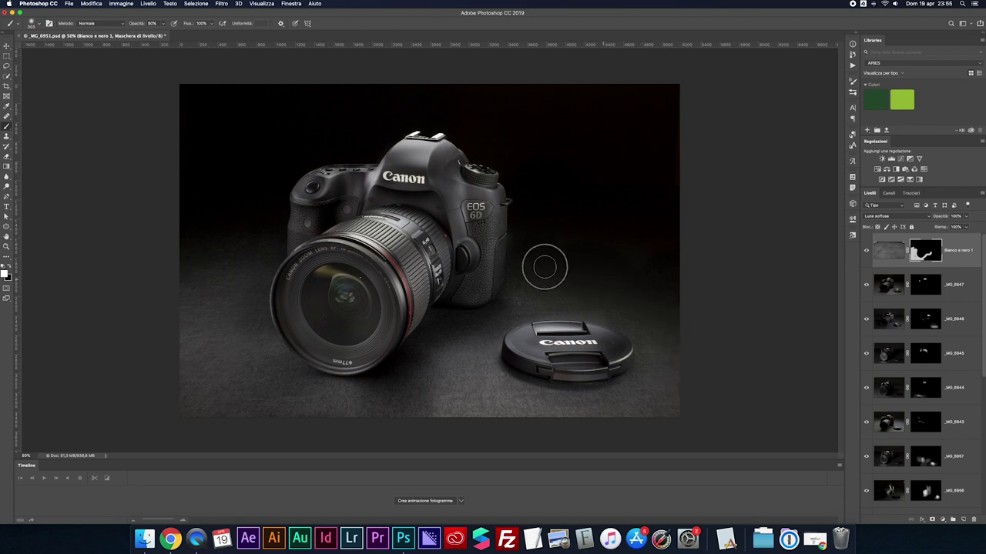
{"action": "left_click_drag", "start_coordinate": [519, 257], "coordinate": [629, 252]}
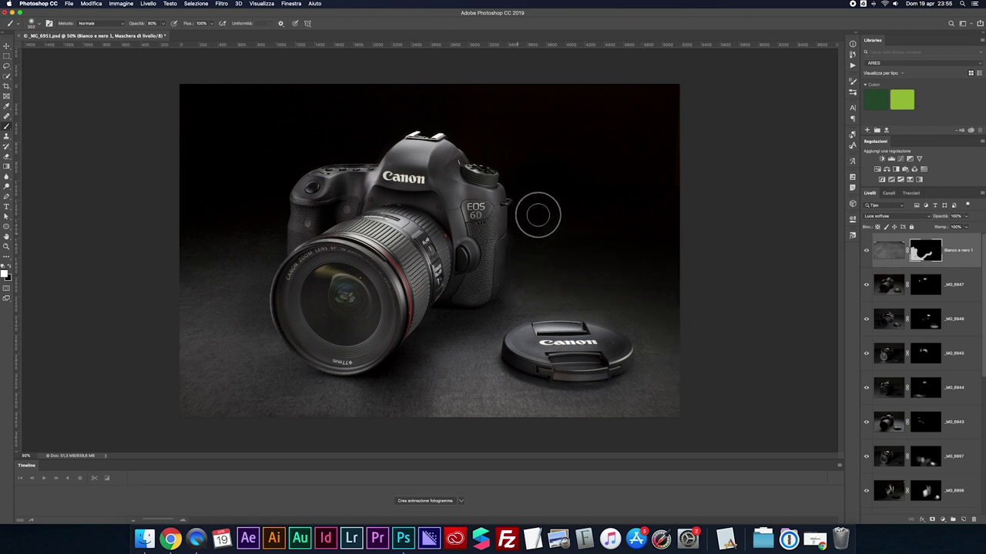
Step: View the mask alone and fill its remaining dark patches white
{"action": "key", "text": "bracketleft"}
{"action": "key", "text": "bracketleft"}
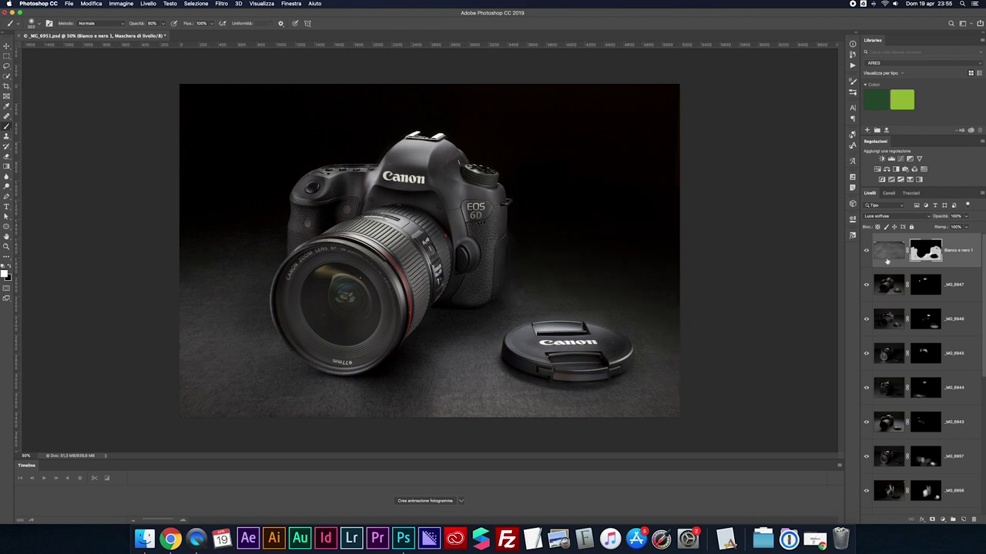
{"action": "key", "text": "alt+backslash"}
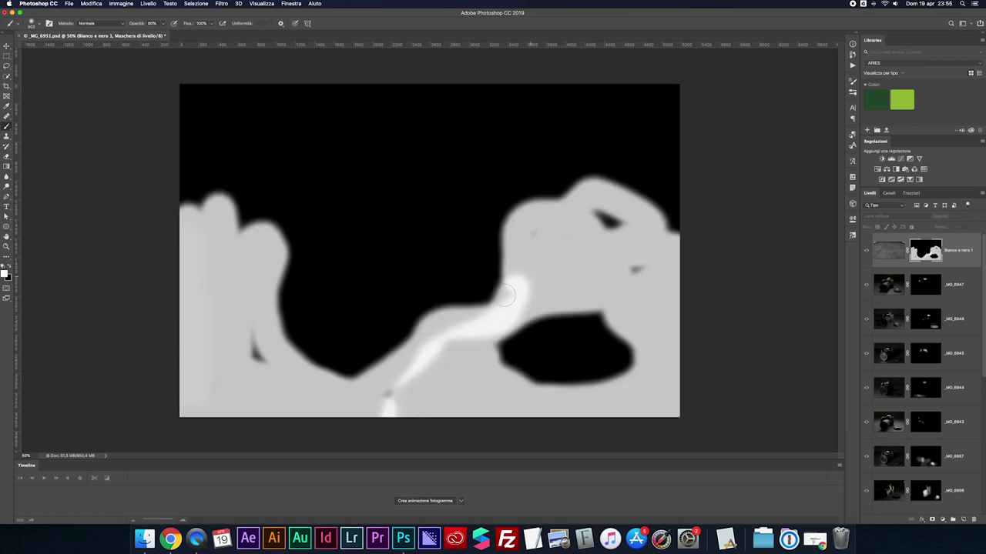
{"action": "left_click_drag", "start_coordinate": [592, 218], "coordinate": [605, 220]}
{"action": "left_click_drag", "start_coordinate": [538, 234], "coordinate": [569, 232]}
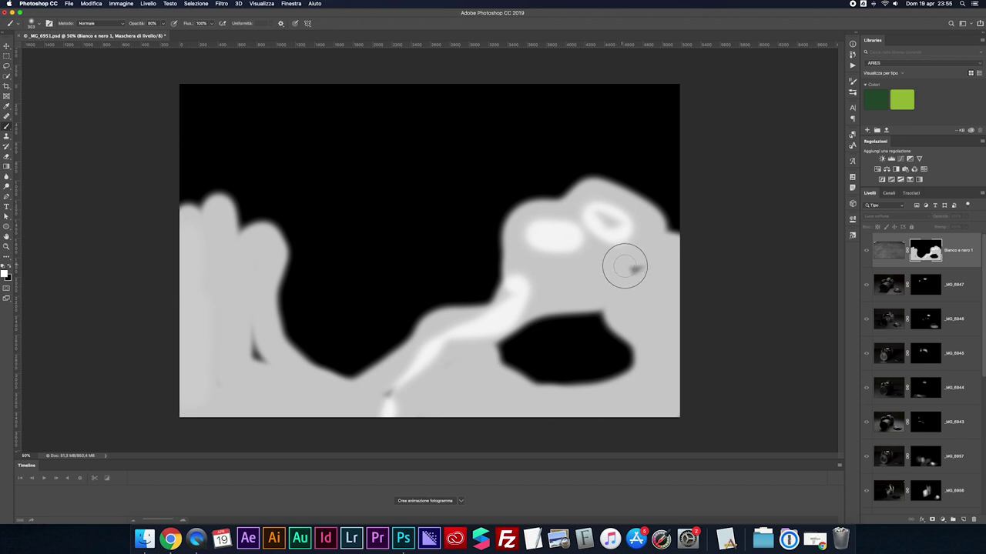
{"action": "left_click_drag", "start_coordinate": [624, 268], "coordinate": [655, 269]}
{"action": "left_click", "coordinate": [931, 254], "text": "alt"}
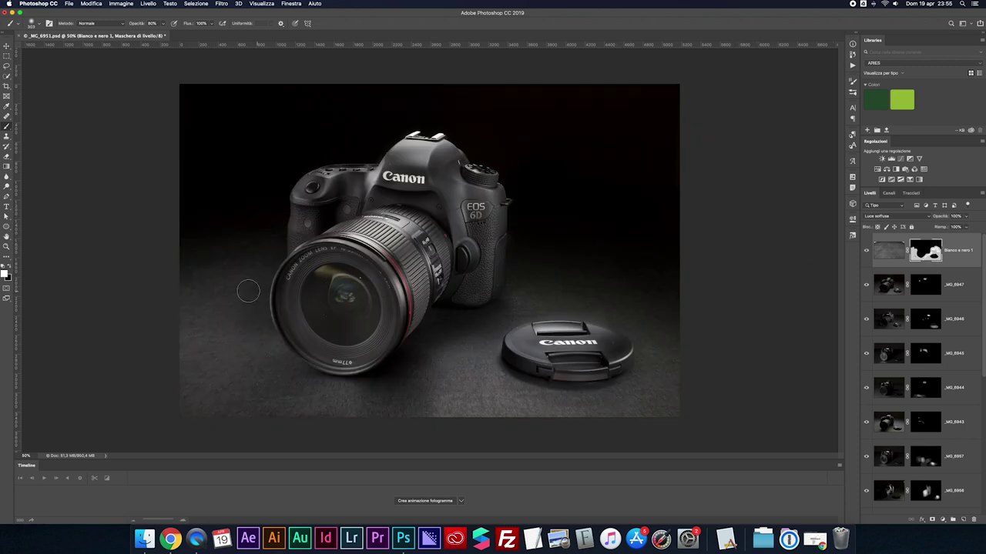
Step: Reveal texture on the floor left of the lens cap, comparing with the overlay toggled
{"action": "left_click_drag", "start_coordinate": [229, 291], "coordinate": [262, 286]}
{"action": "left_click_drag", "start_coordinate": [561, 286], "coordinate": [576, 282]}
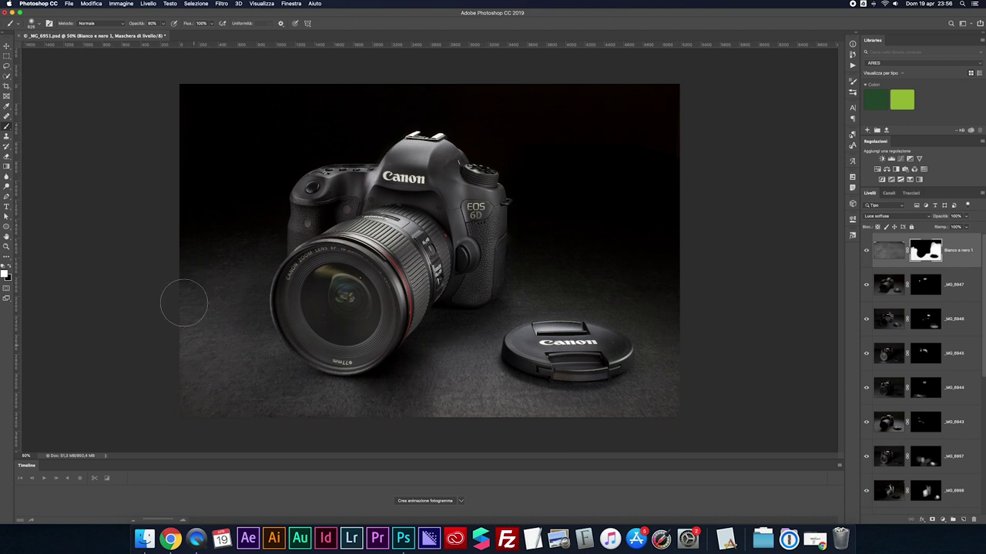
{"action": "key", "text": "super+plus"}
{"action": "scroll", "coordinate": [572, 273], "scroll_direction": "down", "scroll_amount": 3}
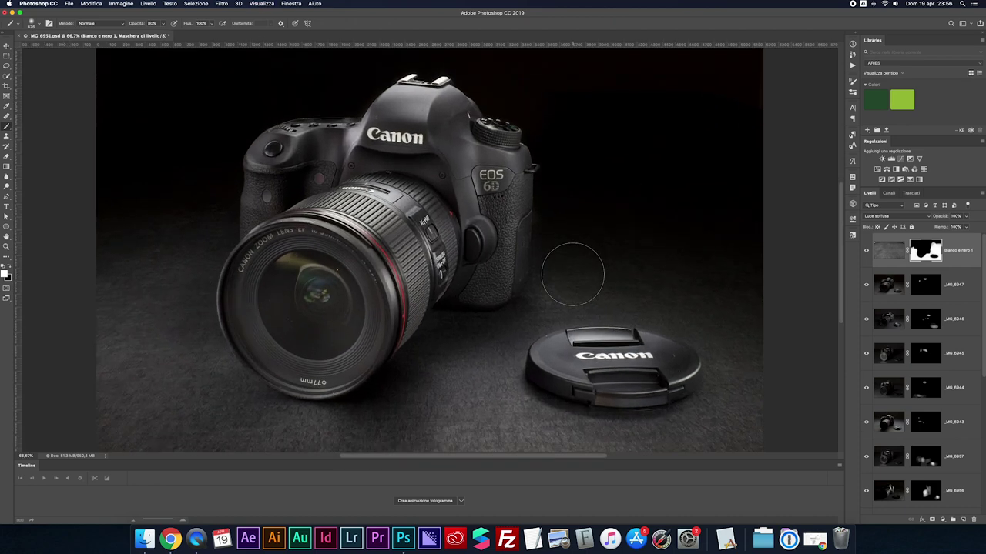
{"action": "left_click", "coordinate": [866, 252]}
{"action": "left_click", "coordinate": [865, 252]}
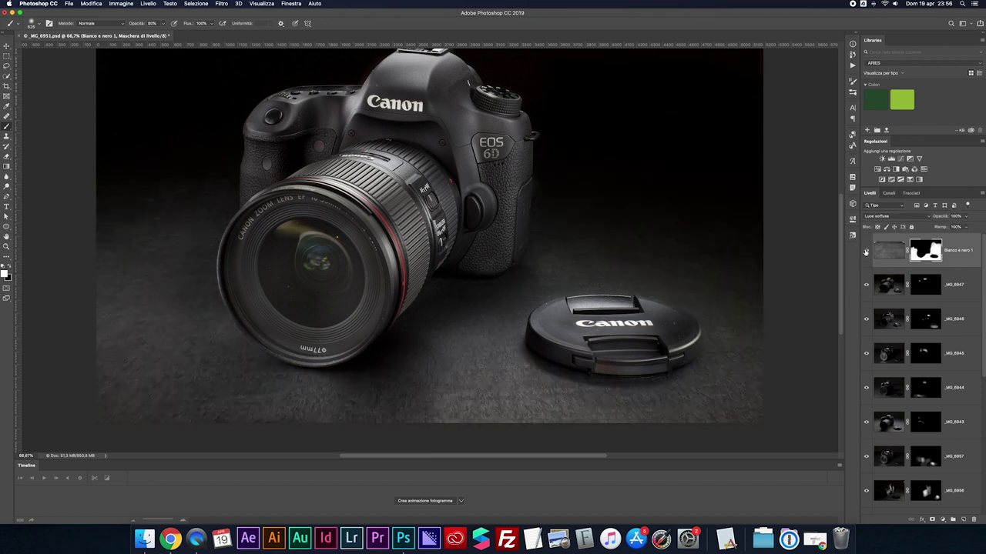
Step: With a 498 px soft brush, paint texture along the lens's lower-left rim and grip's lower-right edge
{"action": "left_click_drag", "start_coordinate": [619, 375], "coordinate": [560, 375]}
{"action": "left_click_drag", "start_coordinate": [572, 359], "coordinate": [616, 367]}
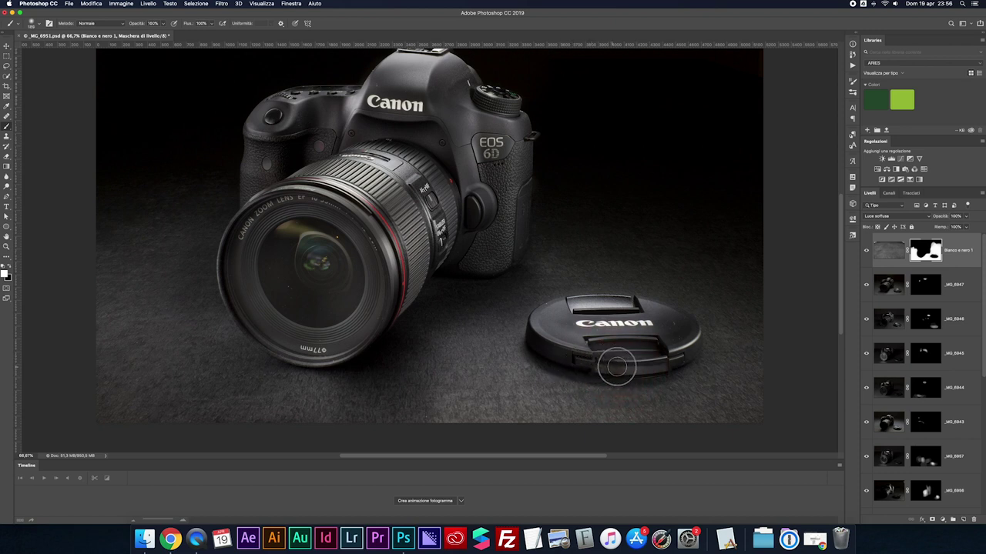
{"action": "key", "text": "ctrl+z"}
{"action": "key", "text": "bracketright"}
{"action": "key", "text": "bracketright"}
{"action": "key", "text": "bracketright"}
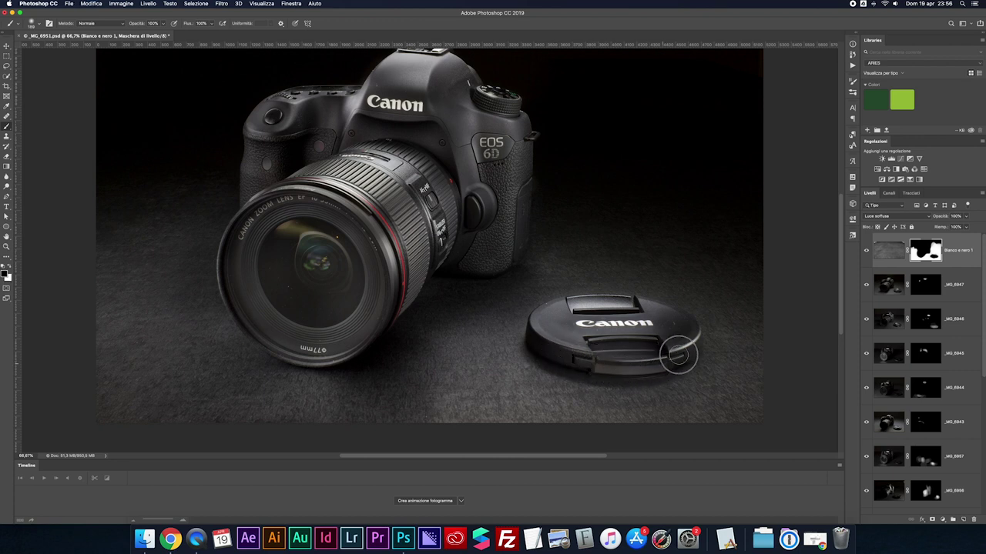
{"action": "mouse_move", "coordinate": [236, 288]}
{"action": "left_mouse_down"}
{"action": "mouse_move", "coordinate": [259, 334]}
{"action": "mouse_move", "coordinate": [299, 355]}
{"action": "mouse_move", "coordinate": [344, 346]}
{"action": "mouse_move", "coordinate": [392, 287]}
{"action": "left_mouse_up"}
{"action": "mouse_move", "coordinate": [469, 266]}
{"action": "left_mouse_down"}
{"action": "mouse_move", "coordinate": [508, 251]}
{"action": "mouse_move", "coordinate": [518, 232]}
{"action": "left_mouse_up"}
Step: Add Tonalità/saturazione 1 above _MG_6947, after discarding a trial Black & White adjustment
{"action": "left_click", "coordinate": [897, 272]}
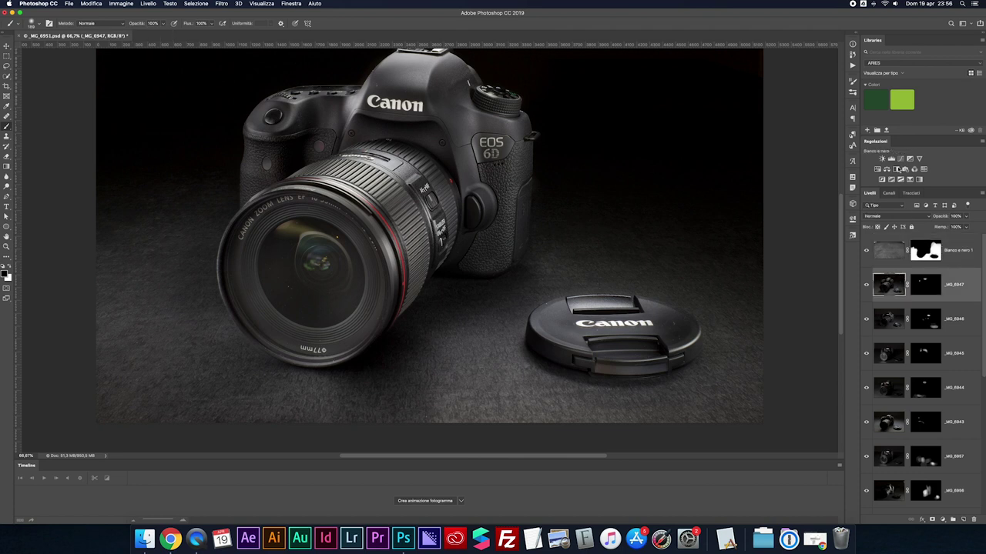
{"action": "left_click", "coordinate": [897, 168]}
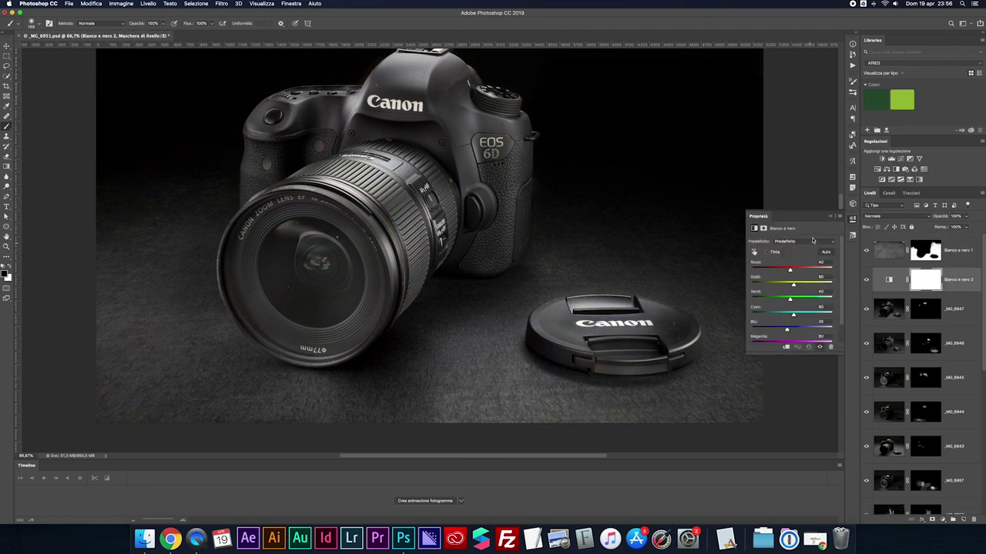
{"action": "left_click", "coordinate": [831, 218]}
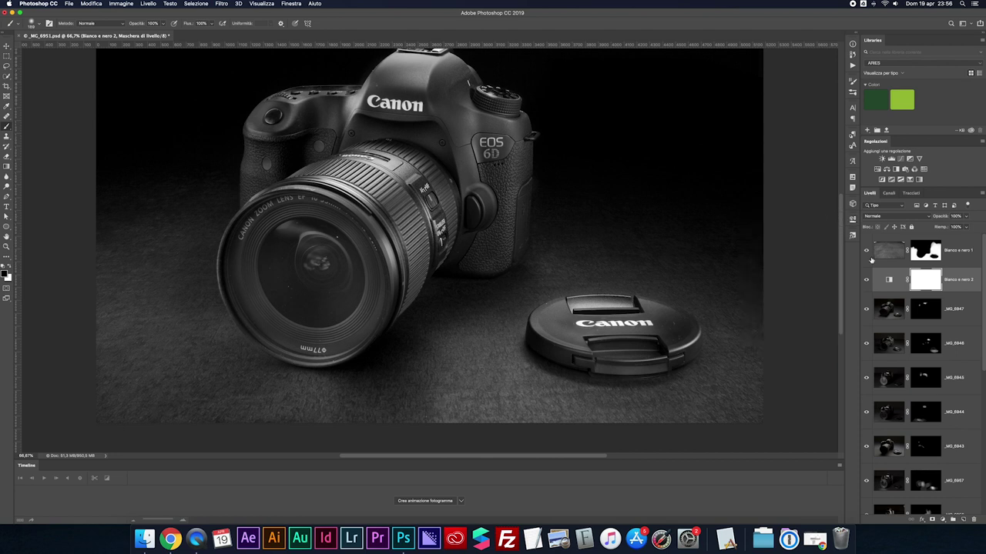
{"action": "key", "text": "Delete"}
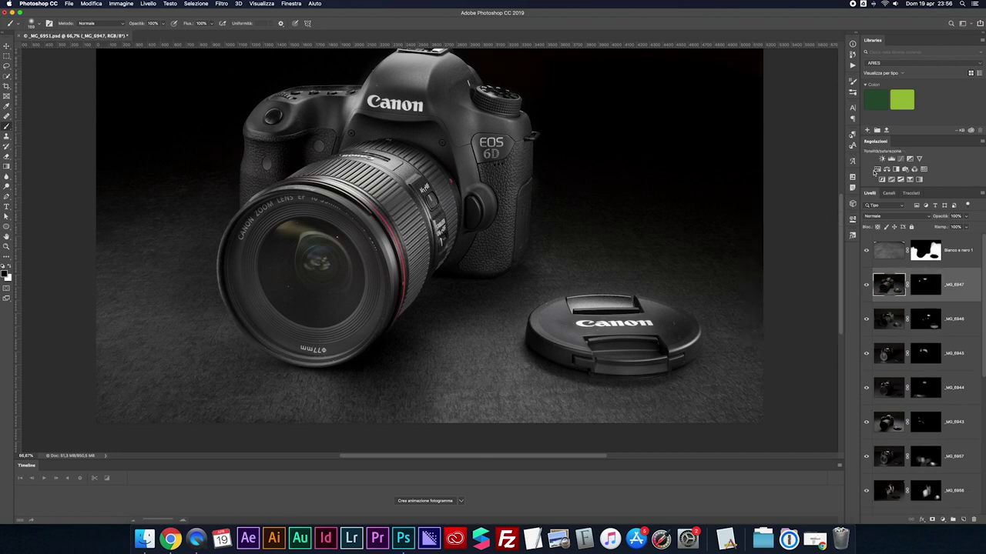
{"action": "left_click", "coordinate": [877, 169]}
Step: Target the lens cap's reds with the Hue/Saturation picker
{"action": "left_click", "coordinate": [755, 252]}
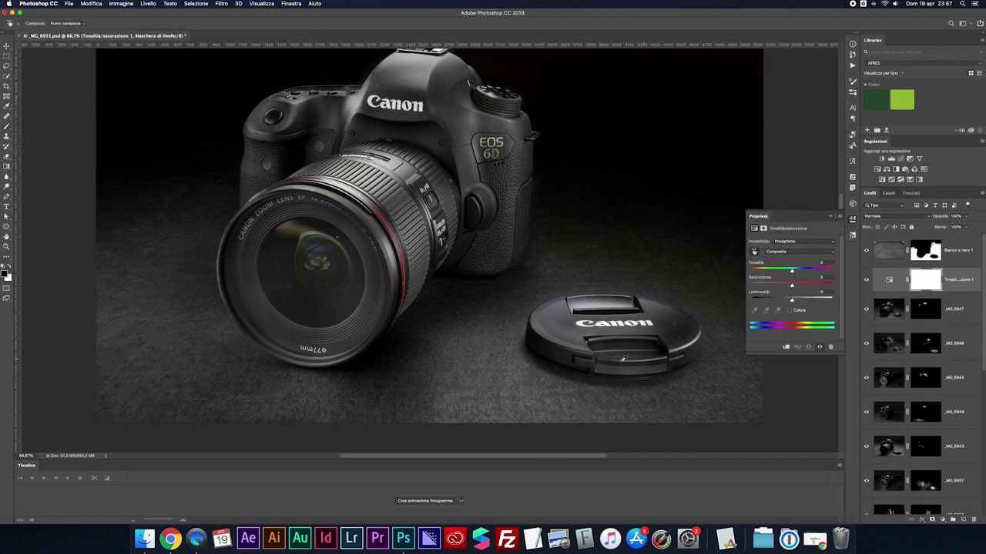
{"action": "left_click", "coordinate": [606, 365]}
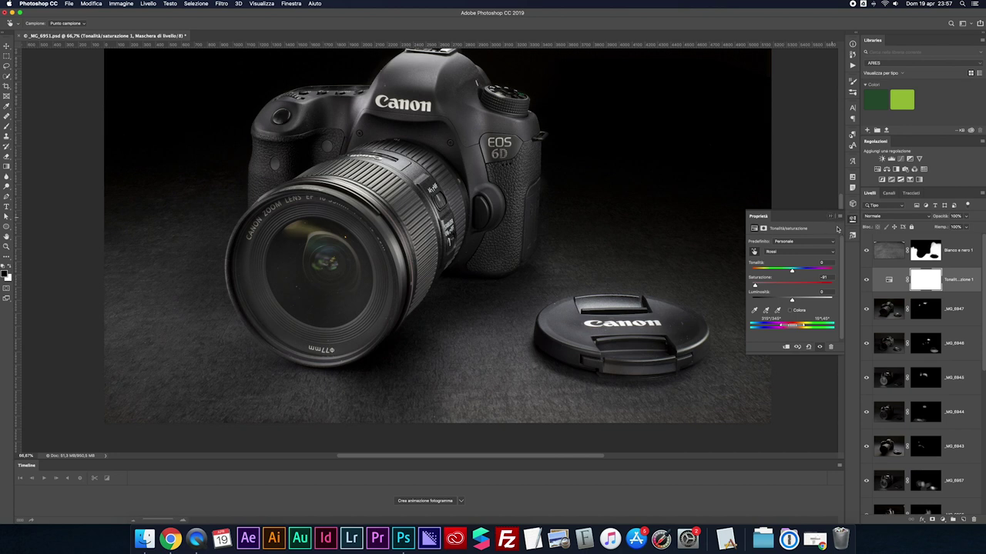
{"action": "left_click", "coordinate": [901, 282]}
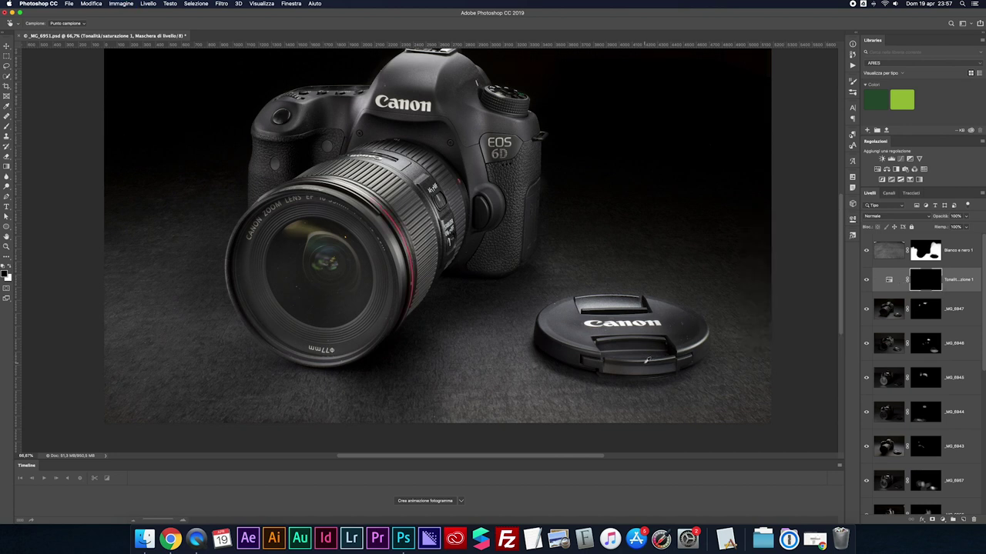
{"action": "key", "text": "b"}
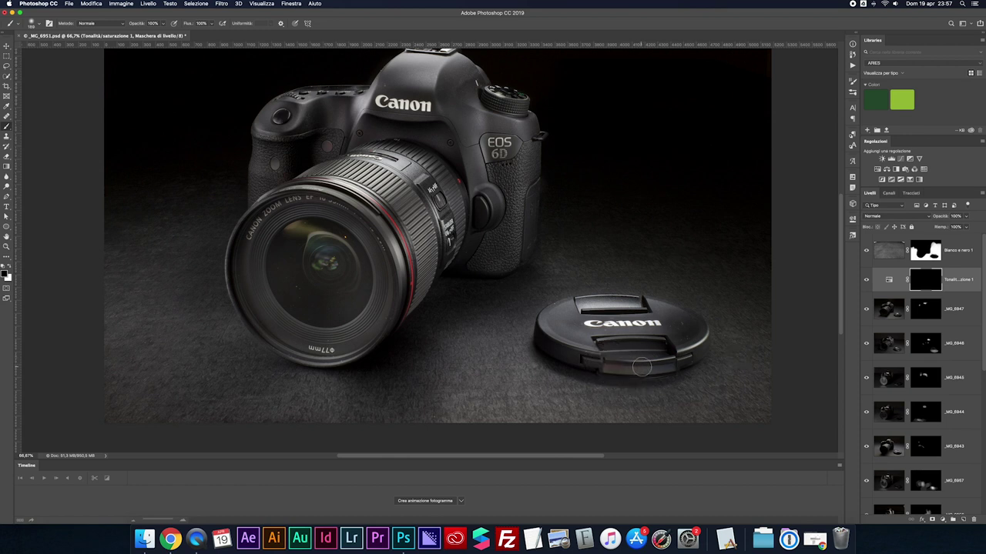
Step: Widen the Reds range toward magenta and yellow and test a high reds saturation
{"action": "double_click", "coordinate": [889, 282]}
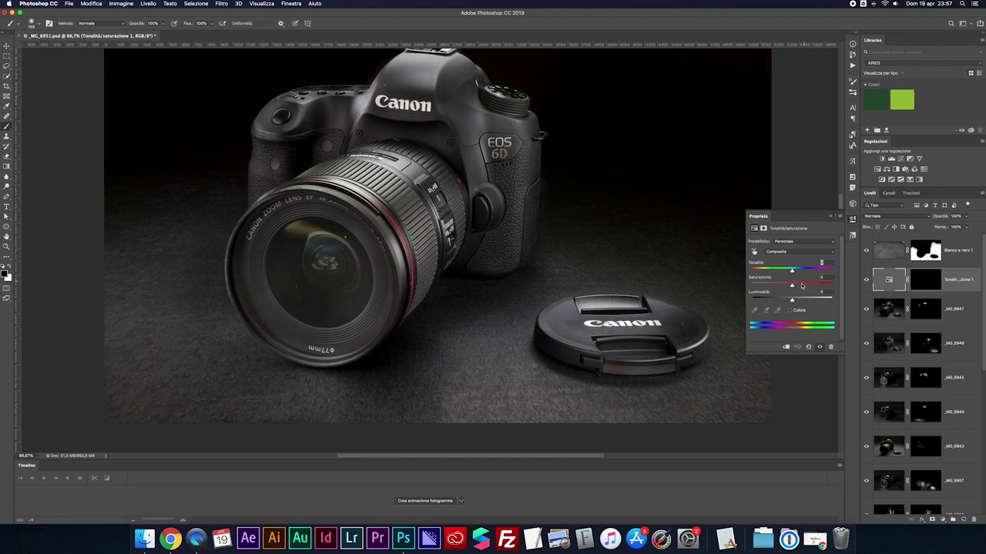
{"action": "left_click", "coordinate": [787, 252]}
{"action": "left_click", "coordinate": [788, 263]}
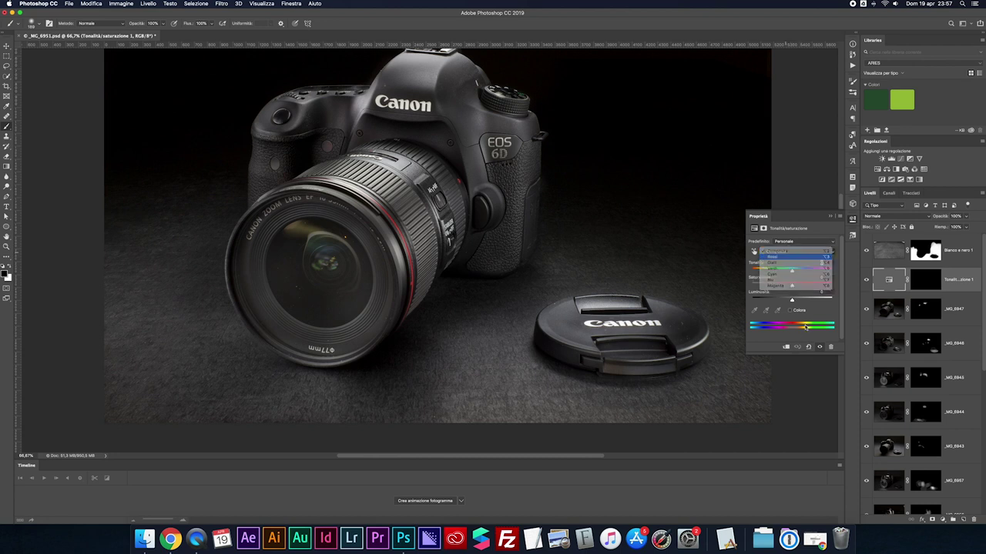
{"action": "left_click_drag", "start_coordinate": [782, 327], "coordinate": [788, 328]}
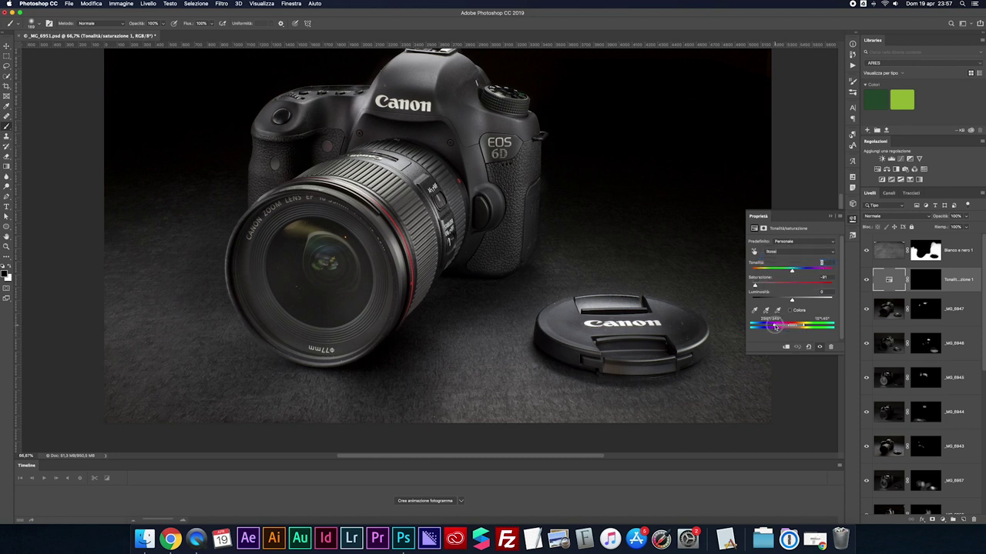
{"action": "left_click_drag", "start_coordinate": [788, 328], "coordinate": [807, 328]}
{"action": "mouse_move", "coordinate": [762, 289]}
{"action": "left_mouse_down"}
{"action": "mouse_move", "coordinate": [828, 299]}
{"action": "mouse_move", "coordinate": [801, 297]}
{"action": "left_mouse_up"}
Step: Paint the adjustment's mask white over the lens cap
{"action": "left_click", "coordinate": [925, 280]}
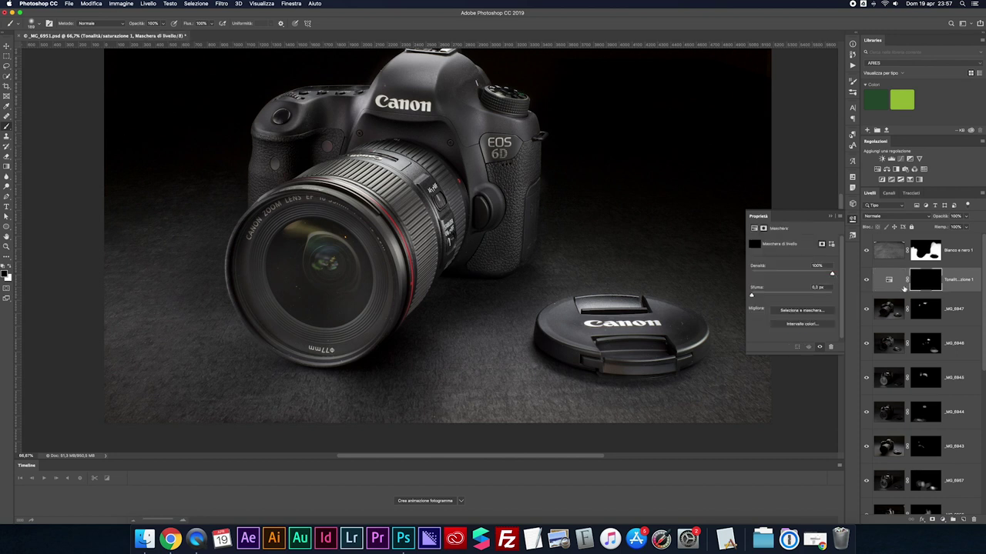
{"action": "key", "text": "x"}
{"action": "key", "text": "bracketright"}
{"action": "key", "text": "bracketright"}
{"action": "key", "text": "bracketright"}
{"action": "mouse_move", "coordinate": [636, 368]}
{"action": "left_mouse_down"}
{"action": "mouse_move", "coordinate": [611, 359]}
{"action": "mouse_move", "coordinate": [634, 363]}
{"action": "mouse_move", "coordinate": [605, 368]}
{"action": "left_mouse_up"}
Step: Refine the Reds range while previewing, then set reds saturation to -54
{"action": "left_click", "coordinate": [883, 282]}
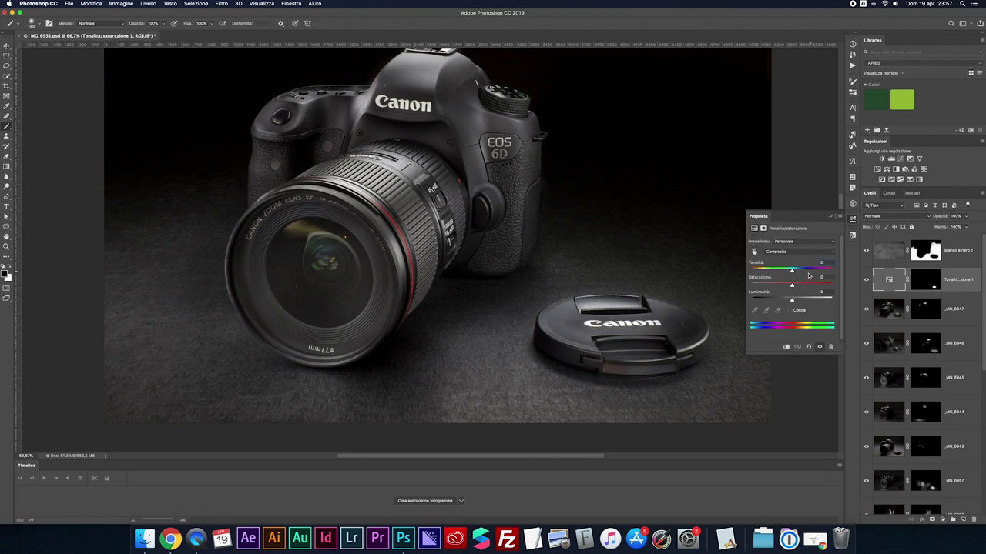
{"action": "left_click", "coordinate": [784, 254]}
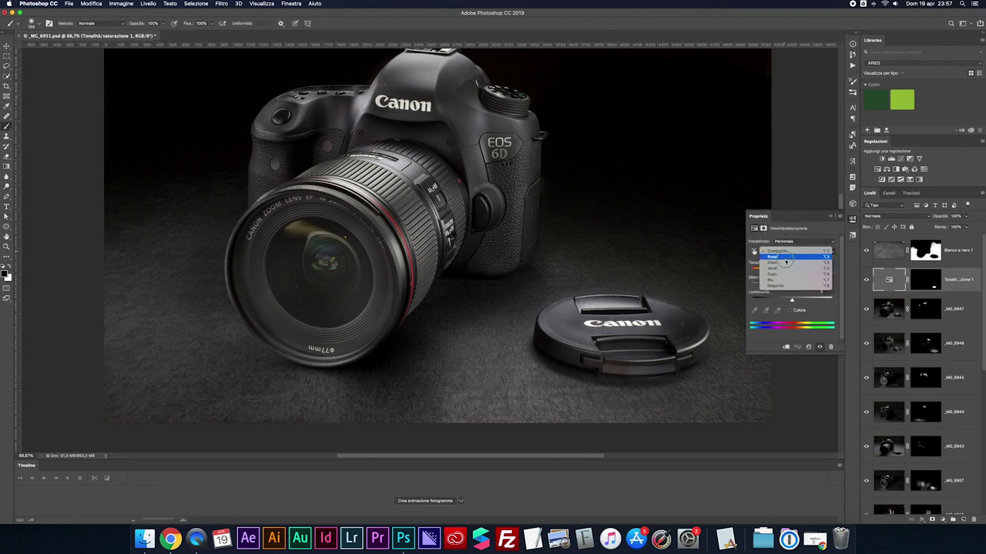
{"action": "left_click_drag", "start_coordinate": [801, 287], "coordinate": [818, 288]}
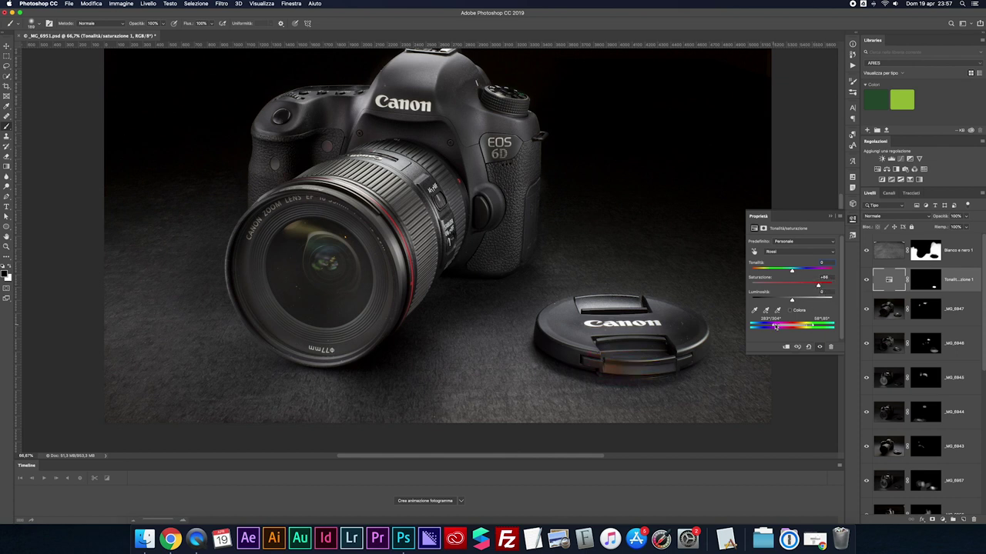
{"action": "left_click_drag", "start_coordinate": [775, 326], "coordinate": [782, 327]}
{"action": "left_click_drag", "start_coordinate": [822, 287], "coordinate": [833, 287]}
{"action": "left_click_drag", "start_coordinate": [774, 327], "coordinate": [803, 327]}
{"action": "left_click_drag", "start_coordinate": [782, 327], "coordinate": [789, 327]}
{"action": "left_click_drag", "start_coordinate": [832, 286], "coordinate": [750, 286]}
{"action": "left_click", "coordinate": [829, 216]}
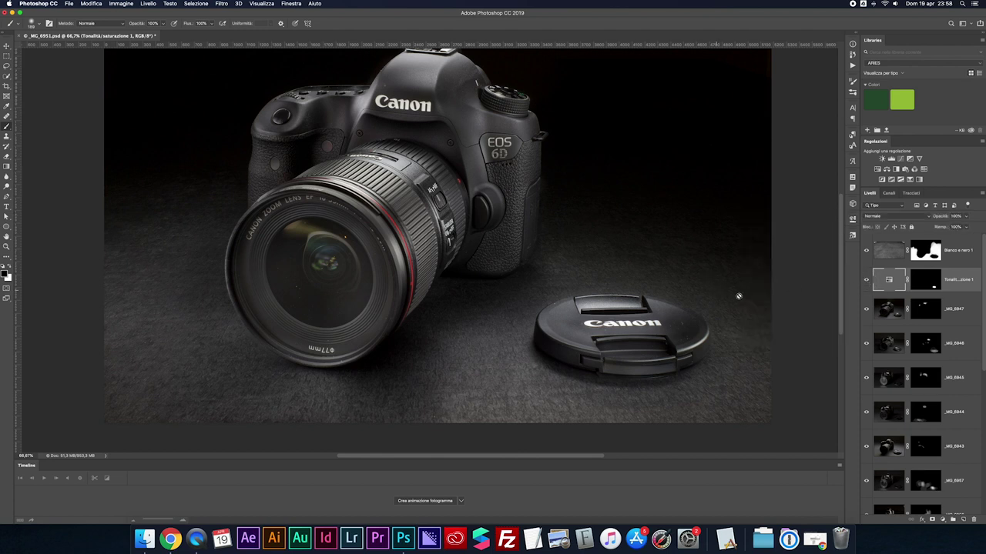
{"action": "key", "text": "super+minus"}
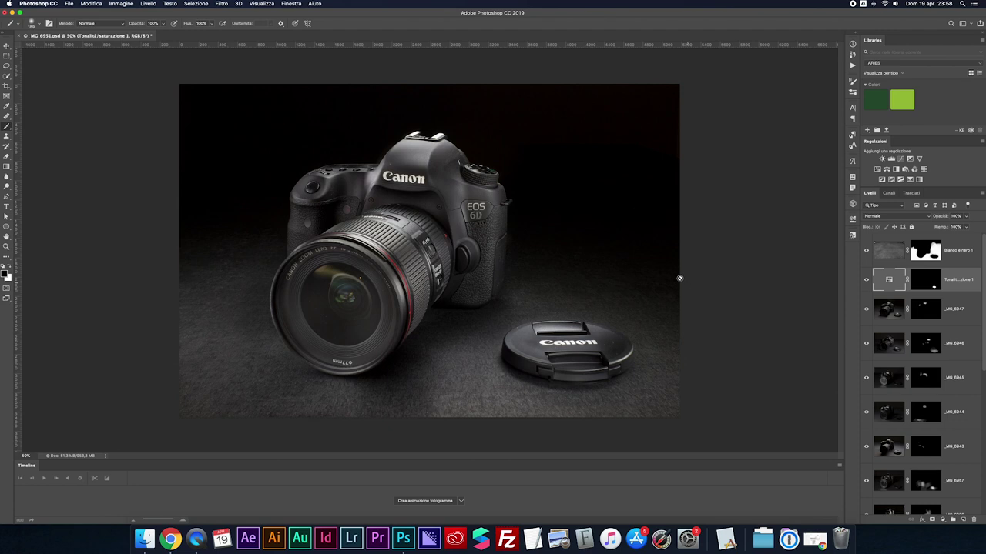
Step: Select Bianco e nero 1, choose the Move tool, and show the Actions panel with CheckLayers
{"action": "left_click", "coordinate": [891, 255]}
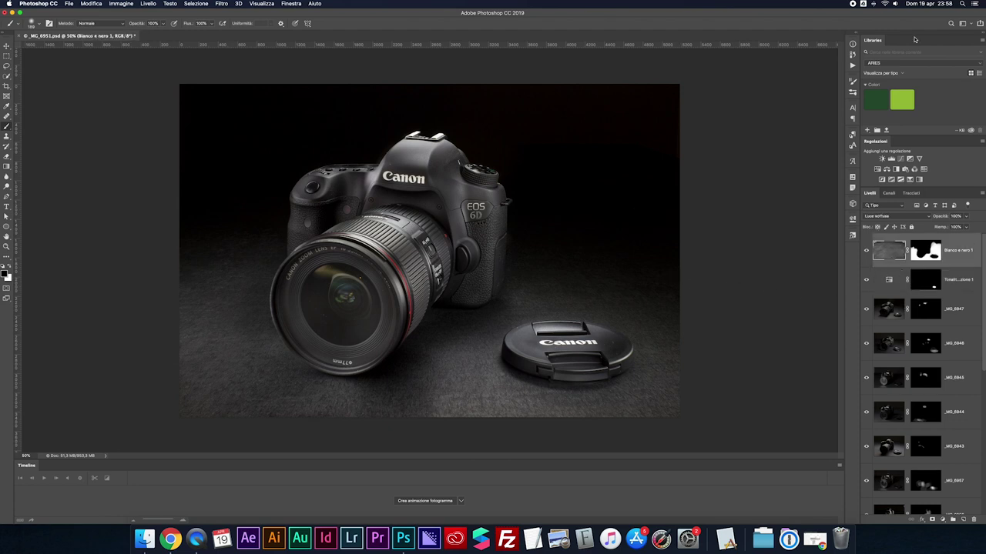
{"action": "key", "text": "v"}
{"action": "key", "text": "super+plus"}
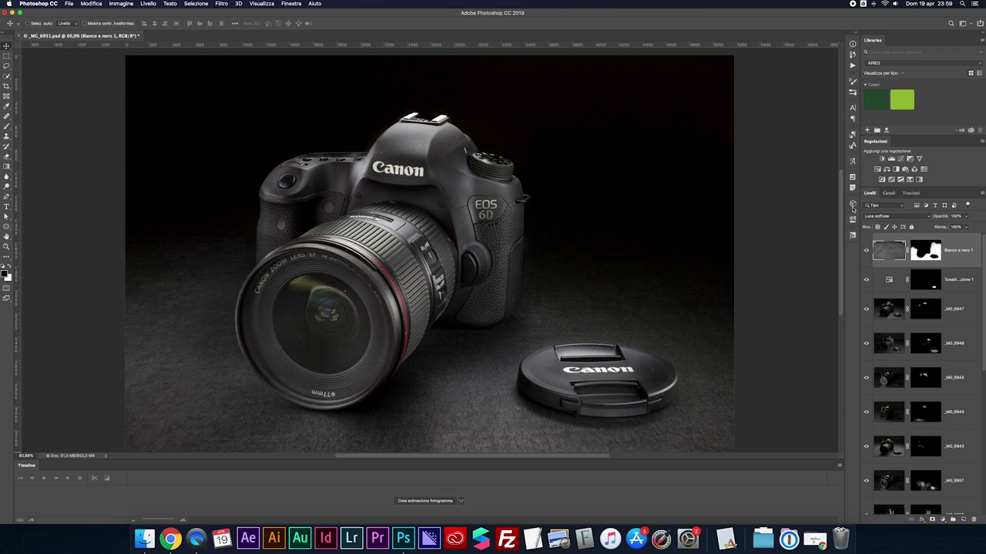
{"action": "left_click", "coordinate": [852, 65]}
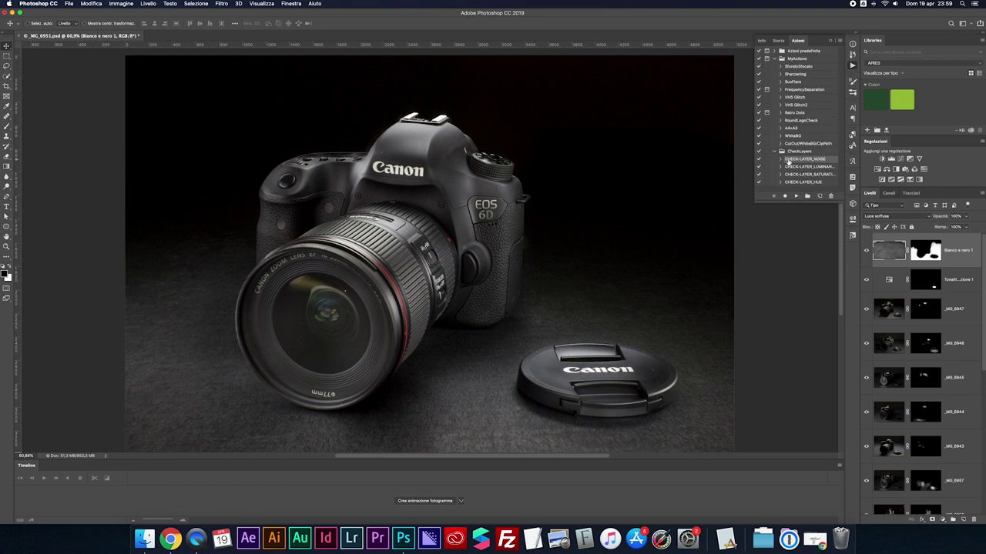
Step: Run CheckLayers to add the inverting Curves 1 layer, then start a new layer above Bianco e nero 1
{"action": "left_click", "coordinate": [797, 196]}
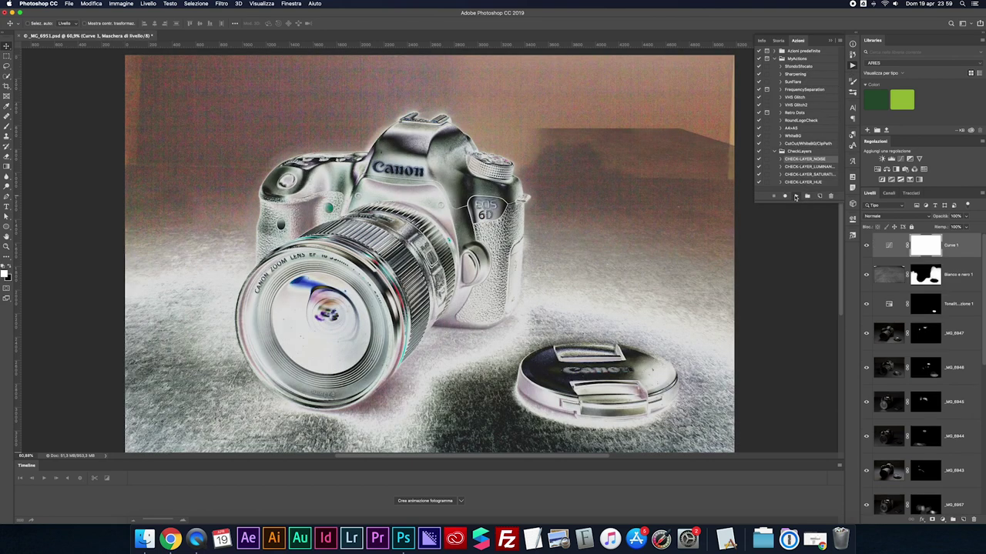
{"action": "left_click", "coordinate": [831, 41]}
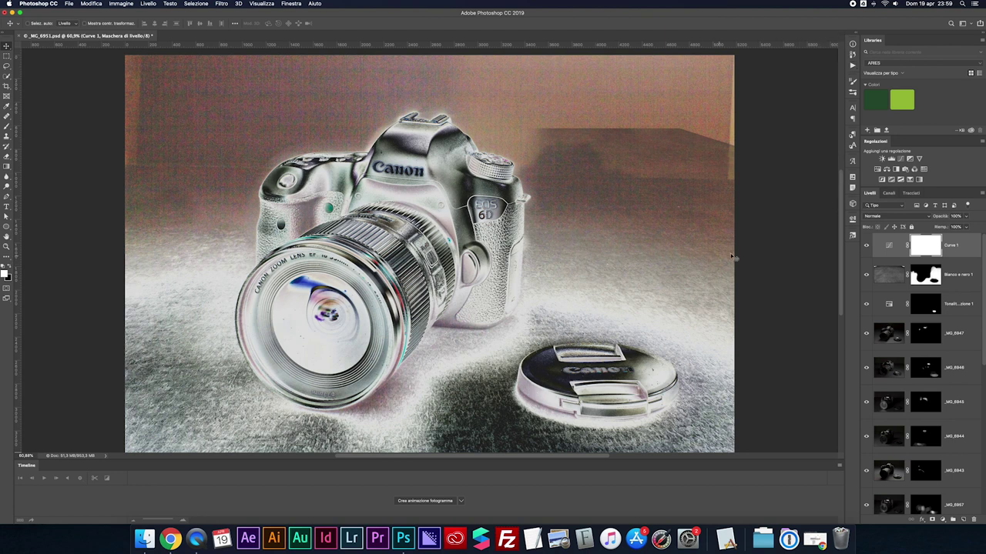
{"action": "double_click", "coordinate": [888, 246]}
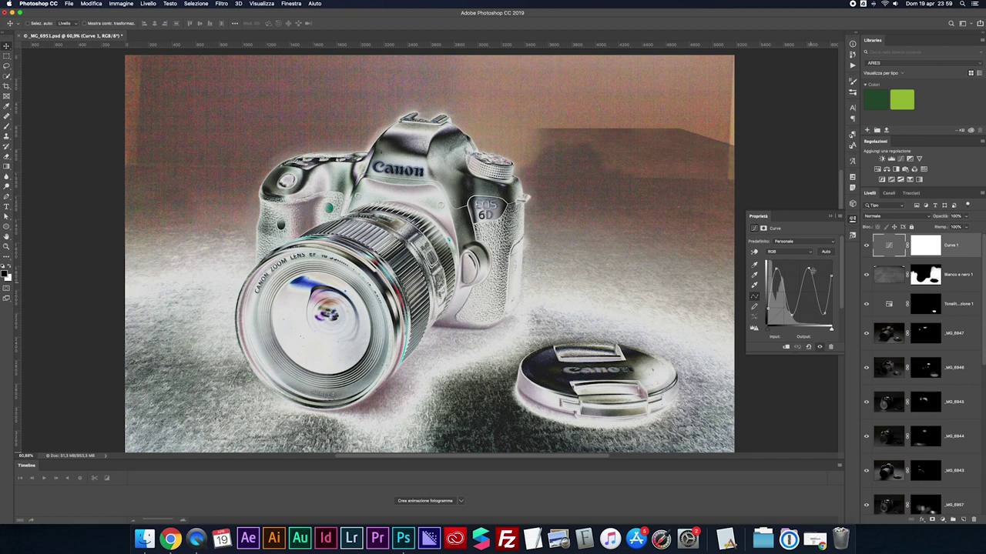
{"action": "left_click", "coordinate": [830, 218]}
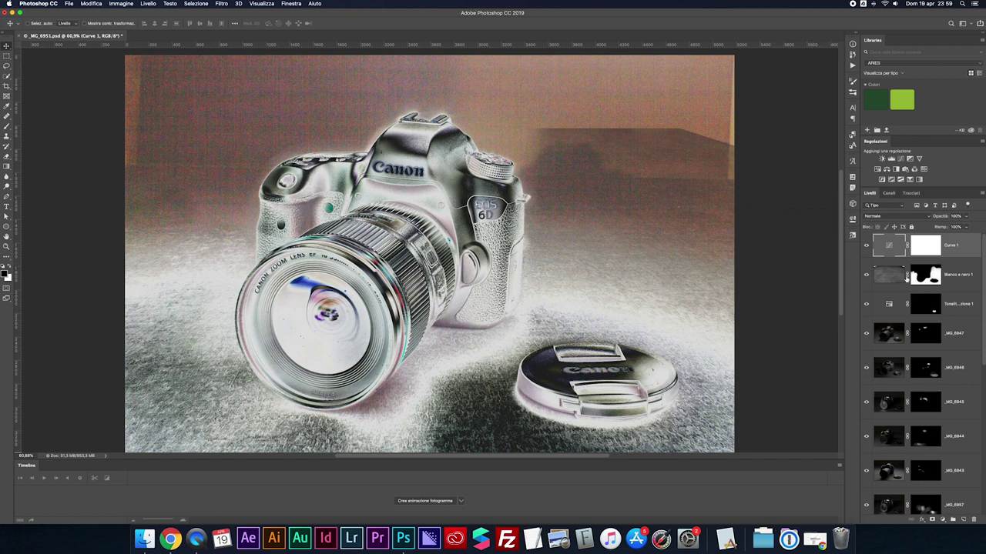
{"action": "left_click", "coordinate": [883, 277]}
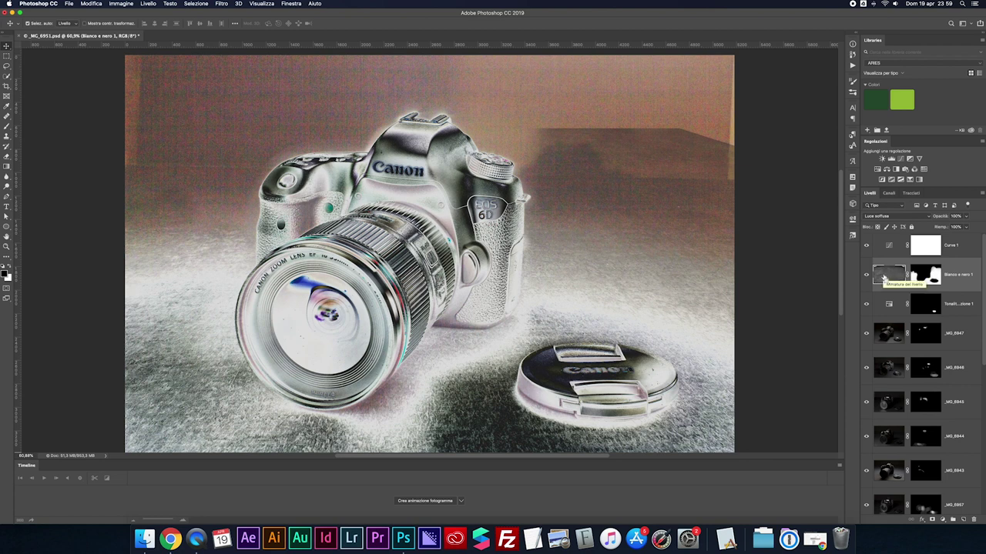
{"action": "key", "text": "super+shift+n"}
Step: Confirm Livello 1 and set the Clone Stamp to sample Current & Below, sizing the brush
{"action": "key", "text": "Return"}
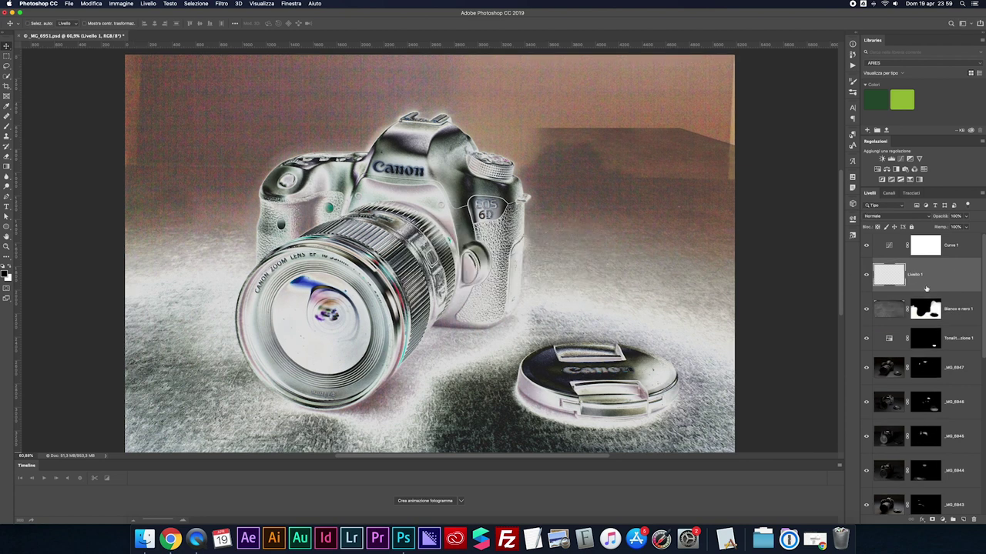
{"action": "key", "text": "s"}
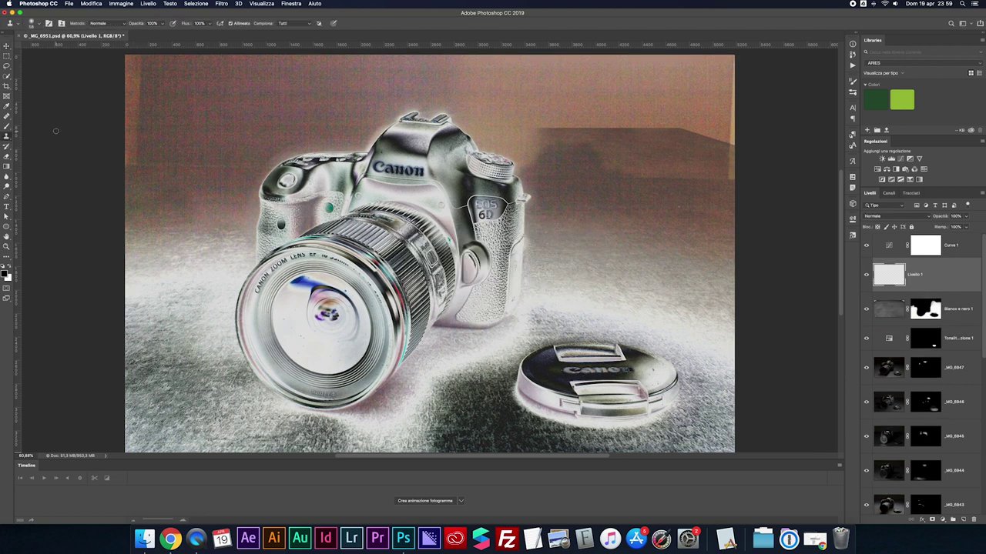
{"action": "left_click", "coordinate": [294, 24]}
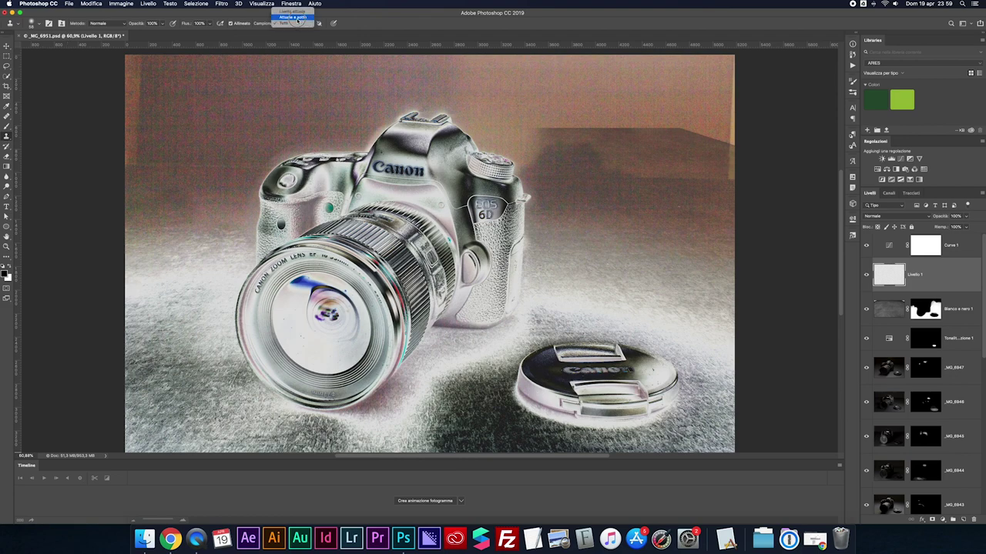
{"action": "left_click", "coordinate": [297, 17]}
{"action": "scroll", "coordinate": [427, 216], "scroll_direction": "up", "scroll_amount": 2}
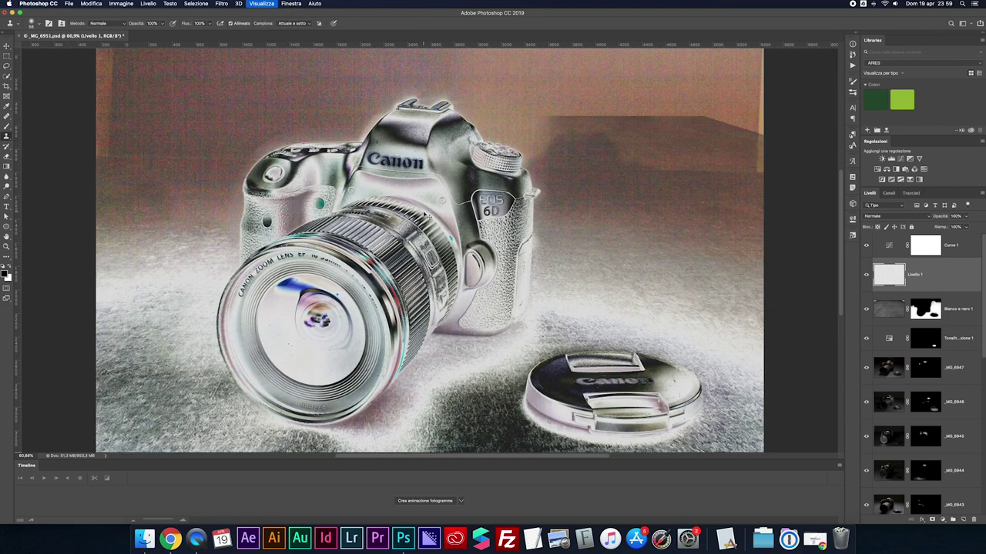
{"action": "scroll", "coordinate": [427, 216], "scroll_direction": "up", "scroll_amount": 2}
{"action": "scroll", "coordinate": [427, 216], "scroll_direction": "up", "scroll_amount": 2}
{"action": "scroll", "coordinate": [427, 215], "scroll_direction": "up", "scroll_amount": 2}
{"action": "scroll", "coordinate": [449, 255], "scroll_direction": "down", "scroll_amount": 3}
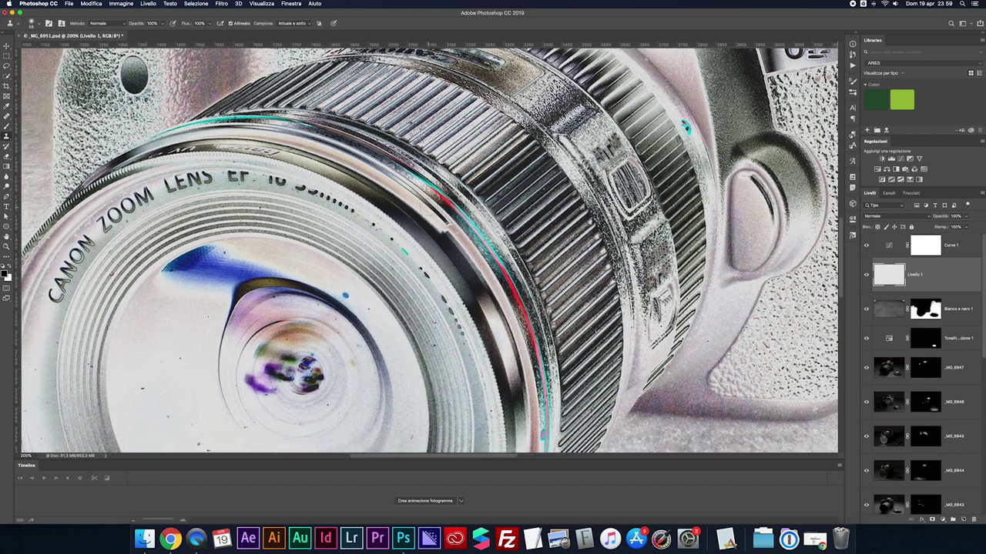
{"action": "scroll", "coordinate": [449, 255], "scroll_direction": "left", "scroll_amount": 6}
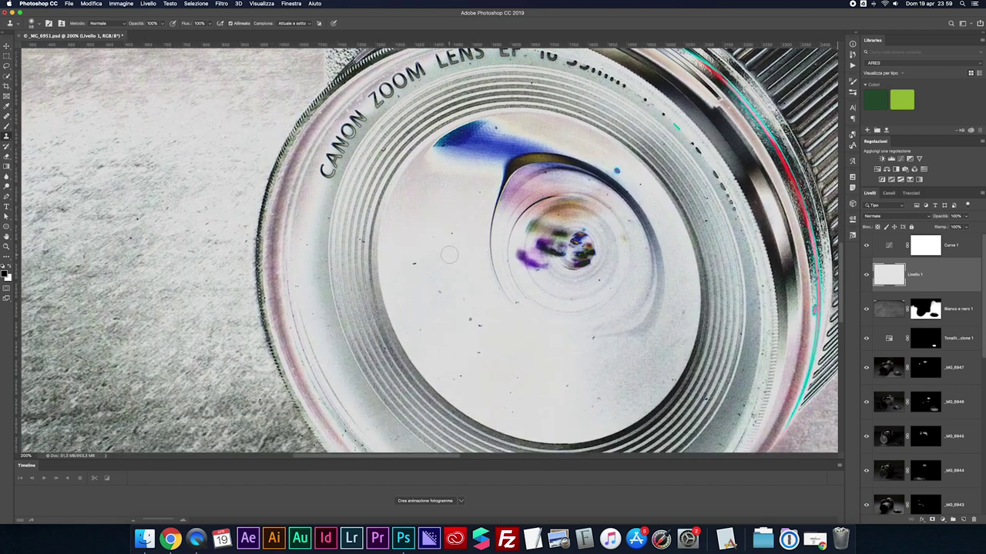
{"action": "left_click_drag", "start_coordinate": [449, 255], "coordinate": [443, 254]}
Step: Heal the first dark specks on the front lens element
{"action": "left_click", "coordinate": [865, 245]}
{"action": "left_click_drag", "start_coordinate": [419, 263], "coordinate": [441, 292]}
{"action": "left_click", "coordinate": [472, 318]}
{"action": "left_click", "coordinate": [490, 341]}
{"action": "left_click", "coordinate": [532, 367]}
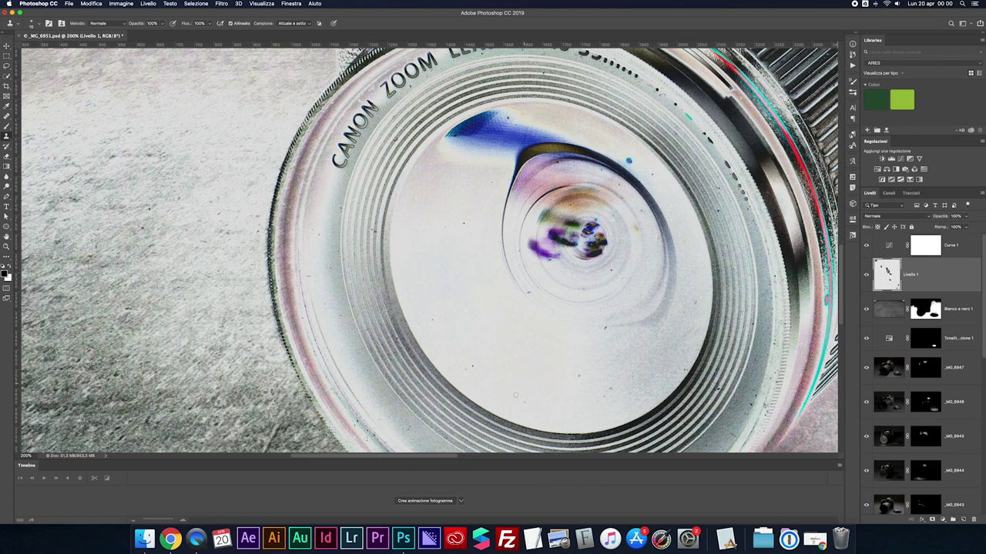
{"action": "scroll", "coordinate": [570, 387], "scroll_direction": "down", "scroll_amount": 1}
{"action": "scroll", "coordinate": [579, 365], "scroll_direction": "down", "scroll_amount": 1}
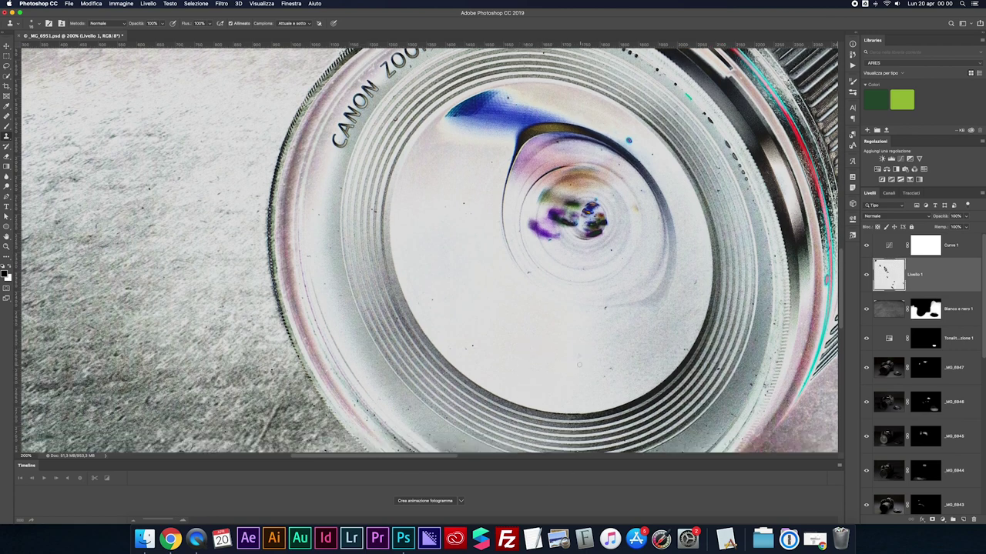
{"action": "left_click", "coordinate": [529, 295]}
Step: Remove the remaining lens specks, including those in the blue reflection, then hide the inverting curve
{"action": "left_click", "coordinate": [629, 140]}
{"action": "scroll", "coordinate": [616, 133], "scroll_direction": "down", "scroll_amount": 1}
{"action": "left_click", "coordinate": [505, 89]}
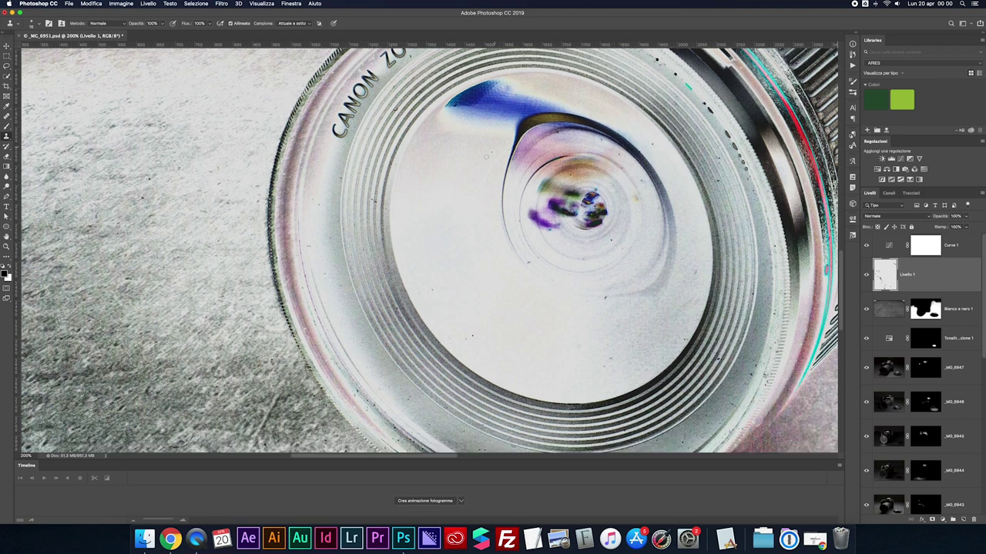
{"action": "left_click", "coordinate": [575, 175]}
{"action": "left_click", "coordinate": [470, 337]}
{"action": "left_click", "coordinate": [605, 298]}
{"action": "left_click", "coordinate": [611, 358]}
{"action": "left_click", "coordinate": [751, 374]}
{"action": "left_click", "coordinate": [866, 245]}
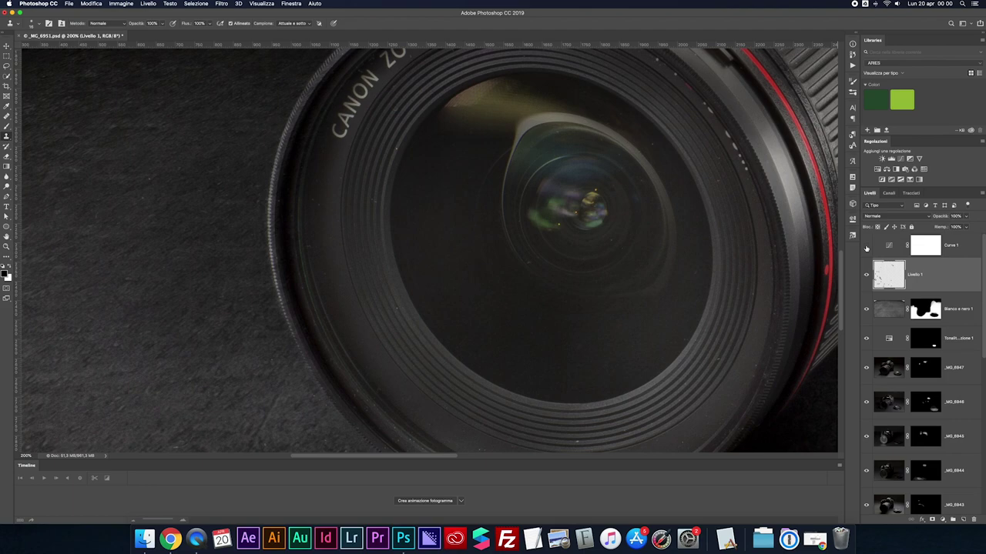
Step: With the inverted view on, clone out four dust specks on the lens cap
{"action": "left_click", "coordinate": [865, 246]}
{"action": "key", "text": "super+minus"}
{"action": "key", "text": "super+minus"}
{"action": "key", "text": "super+minus"}
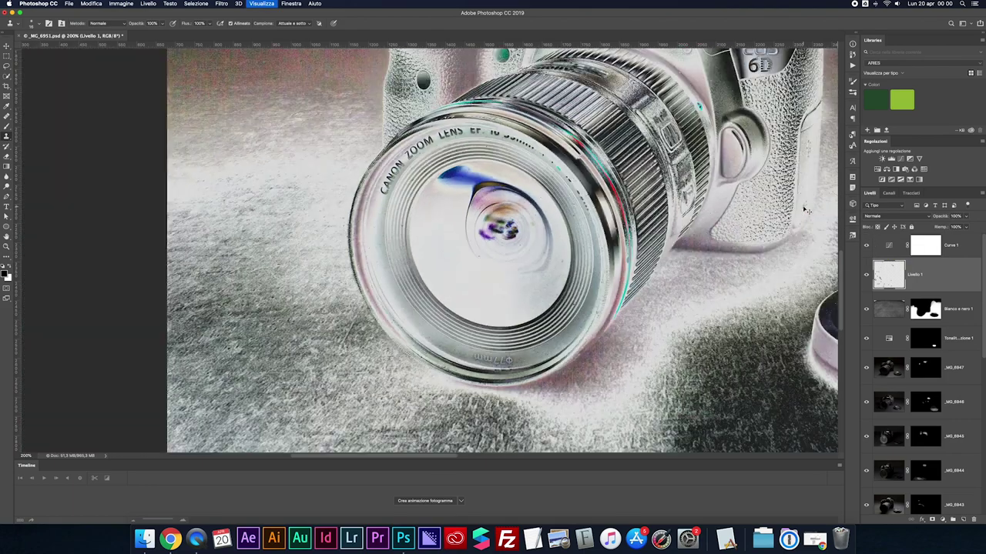
{"action": "key", "text": "super+minus"}
{"action": "key", "text": "super+plus"}
{"action": "key", "text": "super+plus"}
{"action": "scroll", "coordinate": [732, 292], "scroll_direction": "up", "scroll_amount": 5}
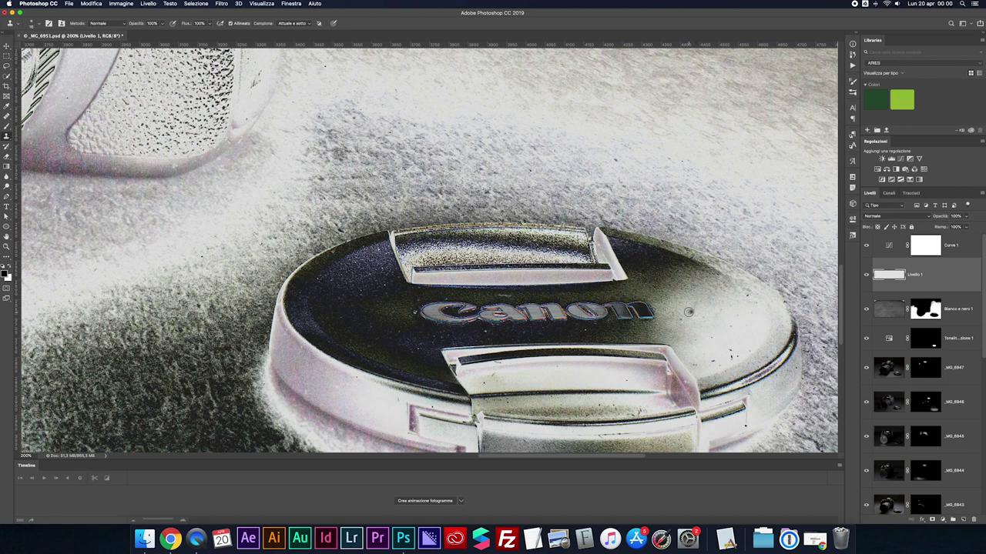
{"action": "scroll", "coordinate": [709, 346], "scroll_direction": "up", "scroll_amount": 3}
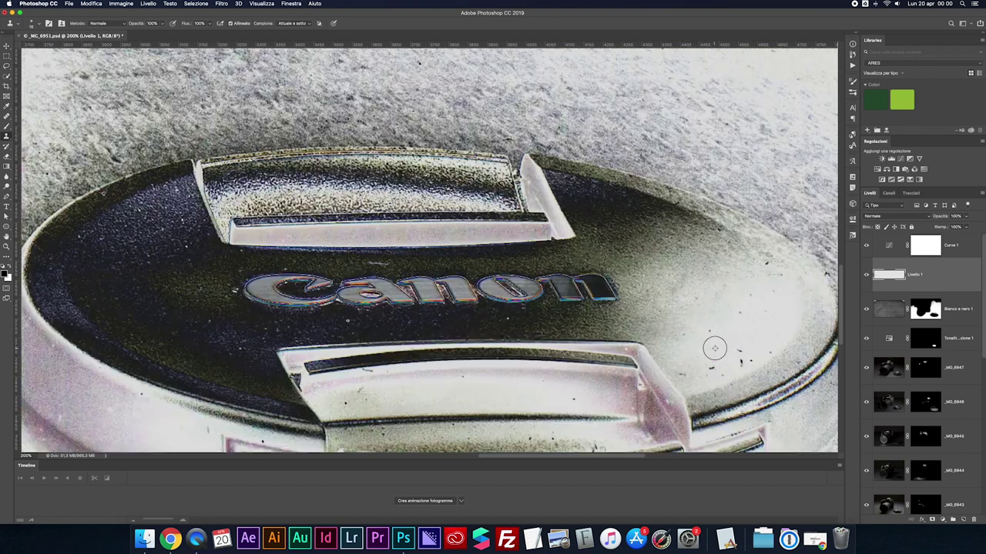
{"action": "left_click", "coordinate": [711, 366]}
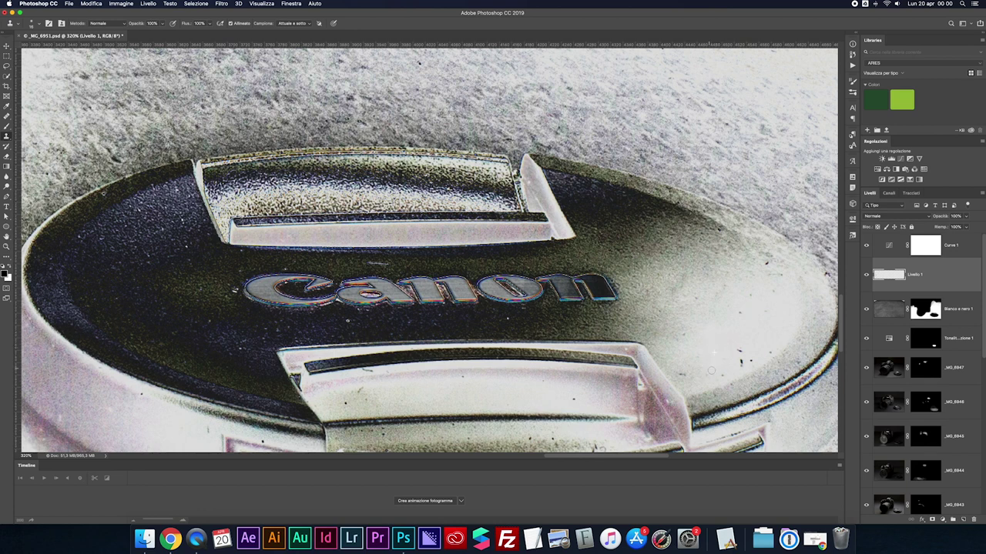
{"action": "left_click", "coordinate": [749, 360]}
{"action": "left_click", "coordinate": [738, 312]}
{"action": "left_click", "coordinate": [770, 292]}
Step: Sample clean cap texture and clone out the remaining cap specks, zooming to review
{"action": "scroll", "coordinate": [573, 369], "scroll_direction": "down", "scroll_amount": 2}
{"action": "left_click", "coordinate": [597, 366]}
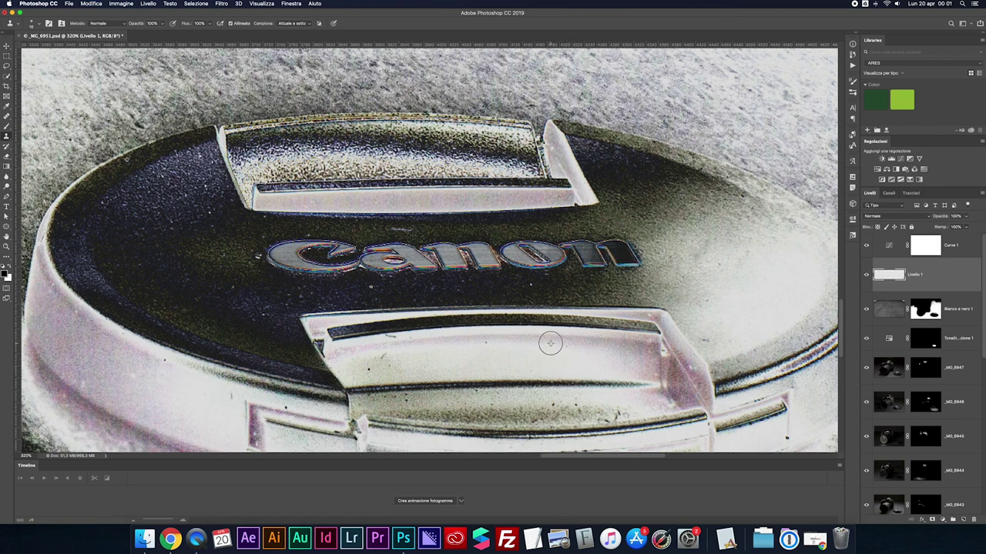
{"action": "left_click", "coordinate": [486, 345]}
{"action": "left_click", "coordinate": [369, 368]}
{"action": "left_click", "coordinate": [407, 403]}
{"action": "left_click", "coordinate": [409, 415]}
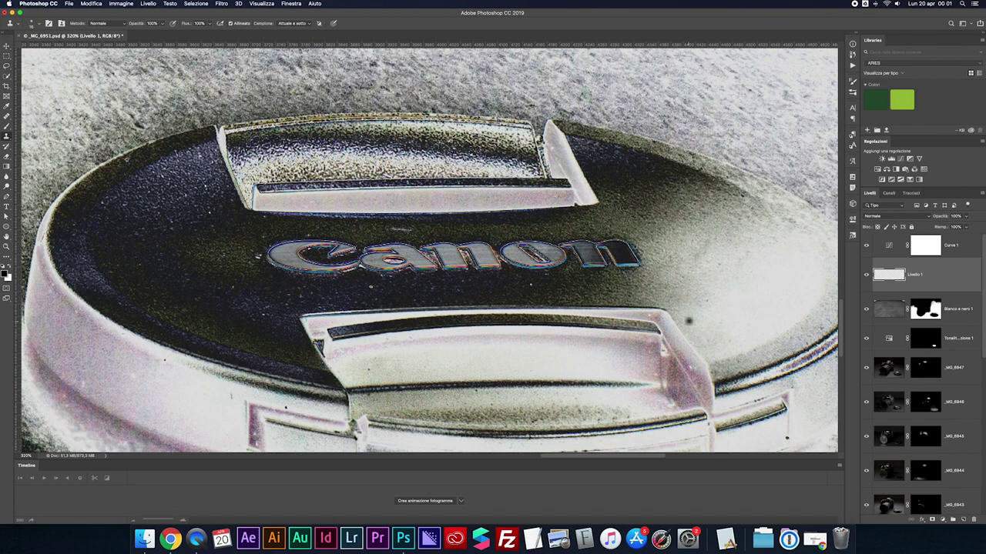
{"action": "key", "text": "super+minus"}
{"action": "key", "text": "super+minus"}
{"action": "key", "text": "super+minus"}
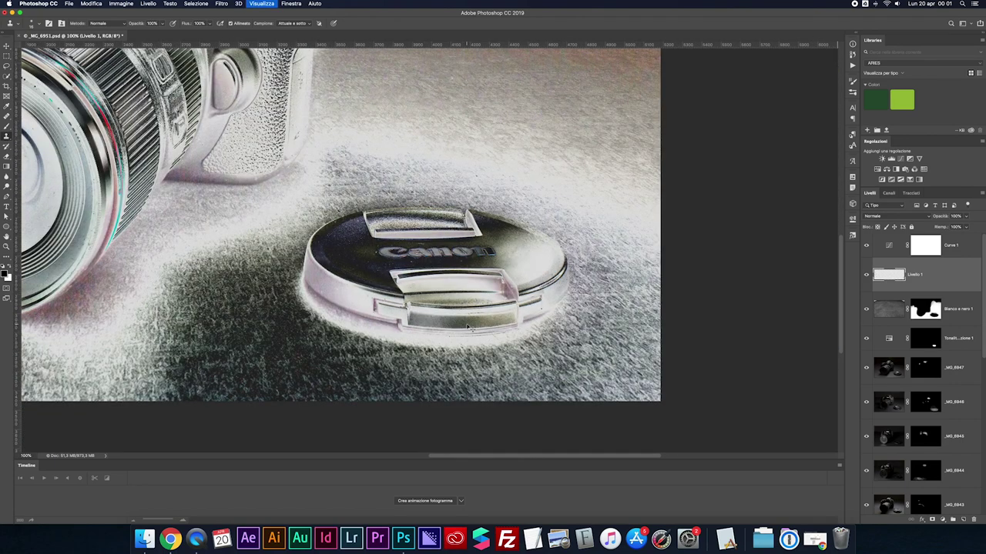
{"action": "key", "text": "super+plus"}
{"action": "key", "text": "super+plus"}
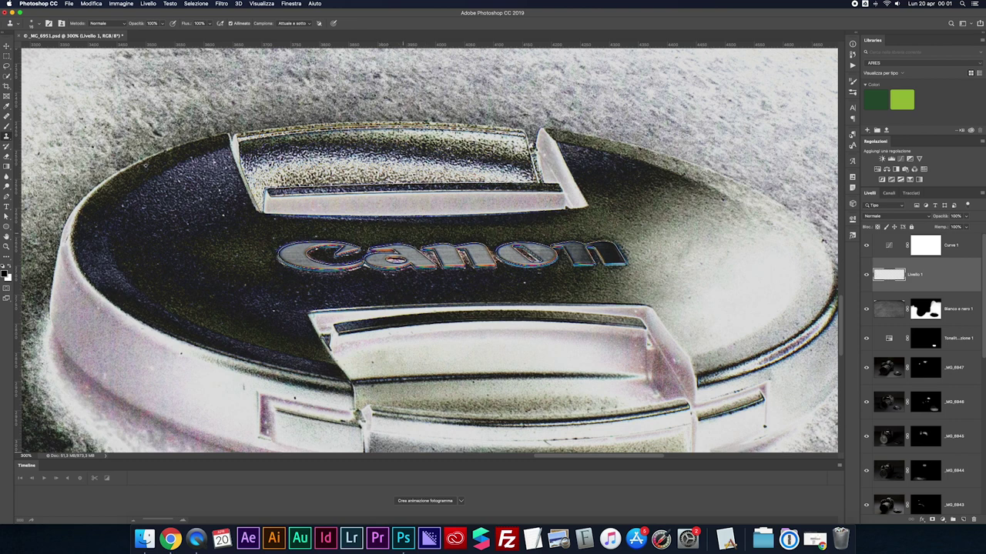
{"action": "left_click", "coordinate": [422, 288], "text": "alt"}
{"action": "key", "text": "super+minus"}
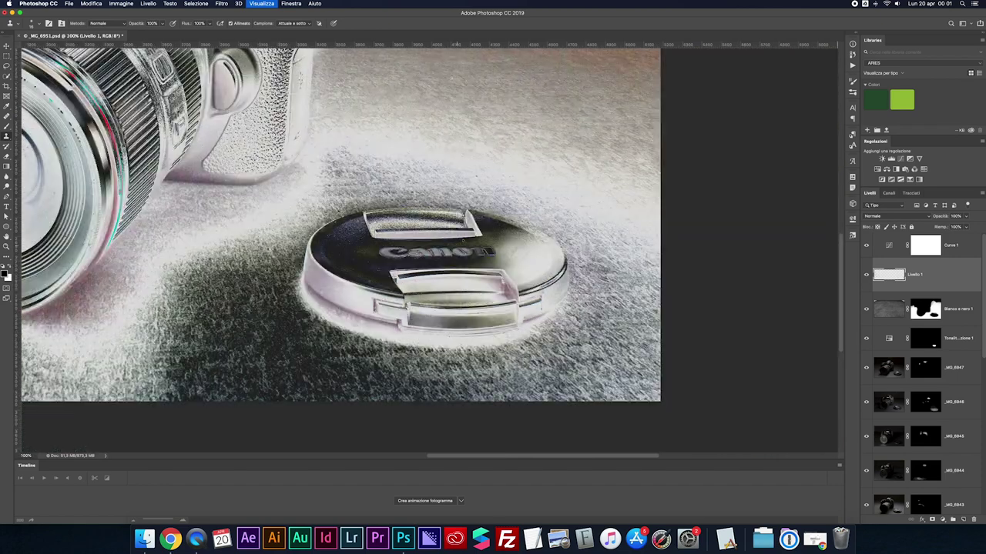
{"action": "key", "text": "super+minus"}
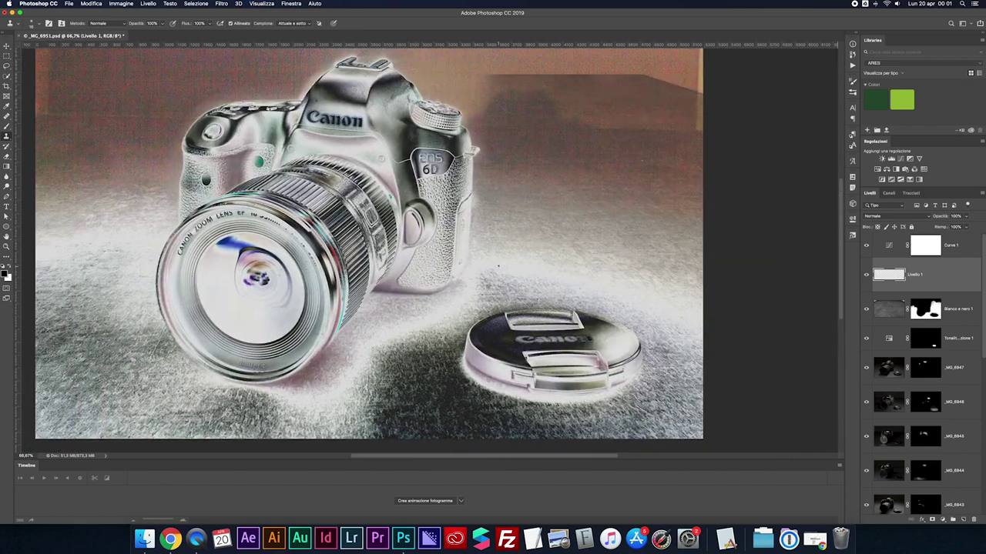
Step: Zoom in to inspect the camera body, then hide Curve 1 and zoom out
{"action": "key", "text": "super+minus"}
{"action": "key", "text": "super+plus"}
{"action": "key", "text": "super+plus"}
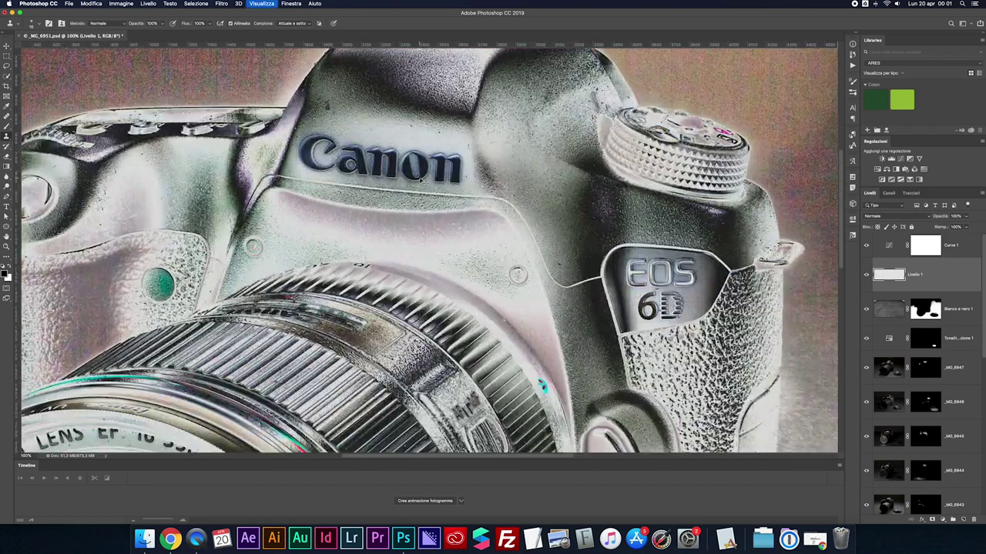
{"action": "key", "text": "super+plus"}
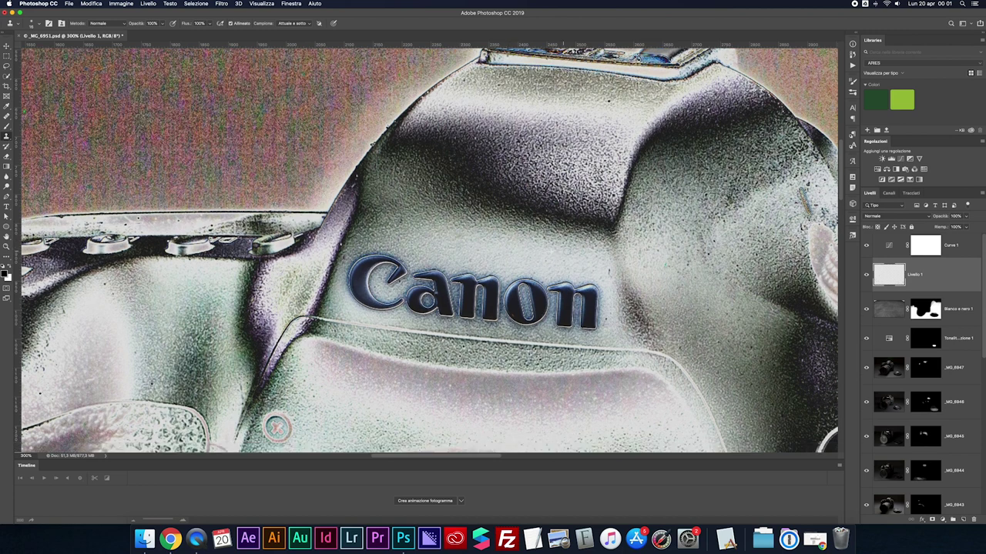
{"action": "key", "text": "super+minus"}
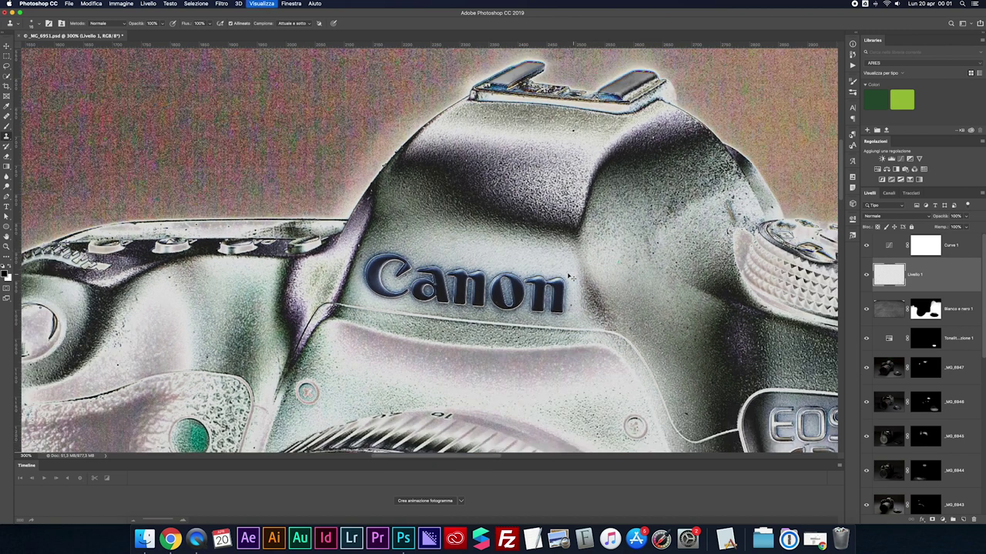
{"action": "left_click", "coordinate": [866, 246]}
{"action": "key", "text": "super+minus"}
{"action": "key", "text": "super+minus"}
Step: Scroll the Layers panel, select Livello 1 and toggle the Curve 1 check view
{"action": "scroll", "coordinate": [636, 285], "scroll_direction": "down", "scroll_amount": 5}
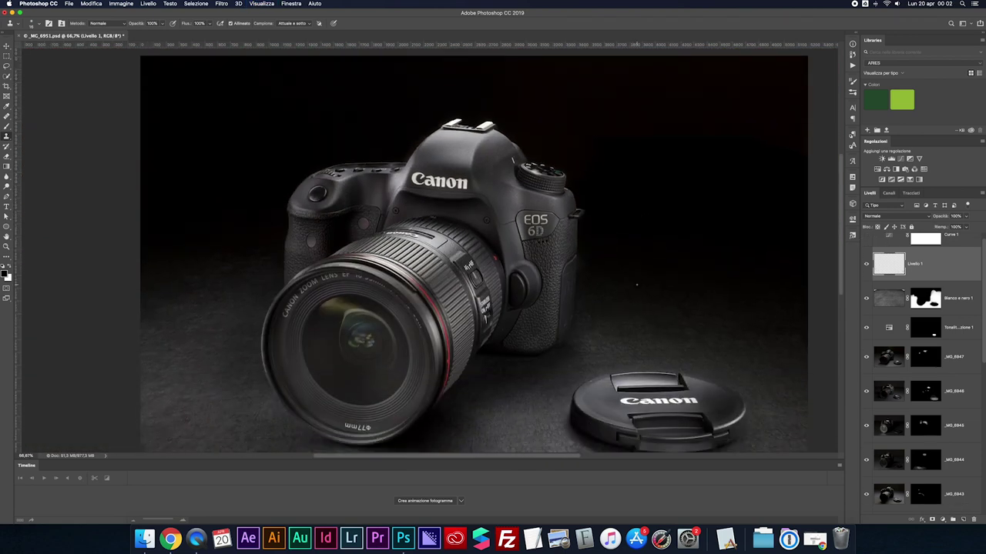
{"action": "scroll", "coordinate": [636, 285], "scroll_direction": "down", "scroll_amount": 2}
{"action": "scroll", "coordinate": [636, 285], "scroll_direction": "down", "scroll_amount": 2}
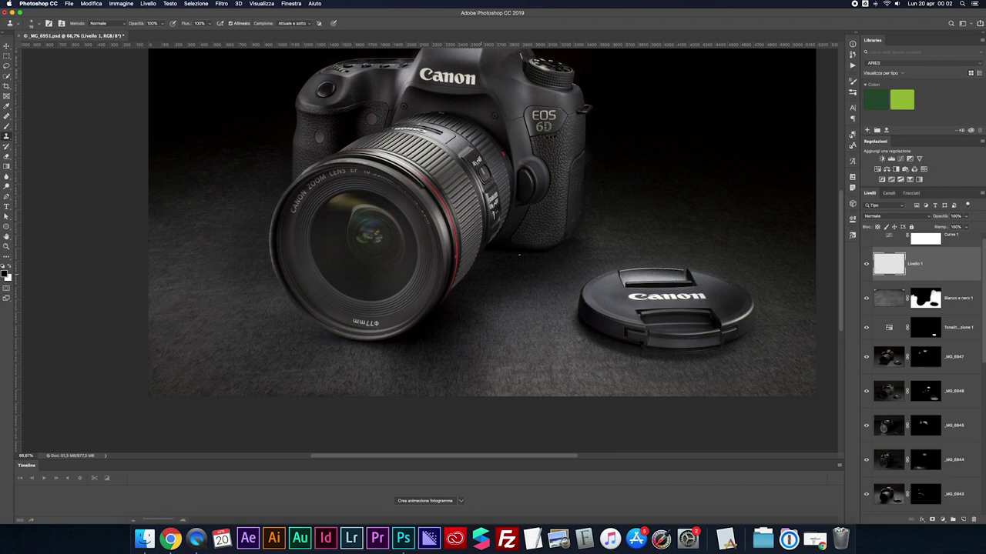
{"action": "scroll", "coordinate": [691, 148], "scroll_direction": "down", "scroll_amount": 2}
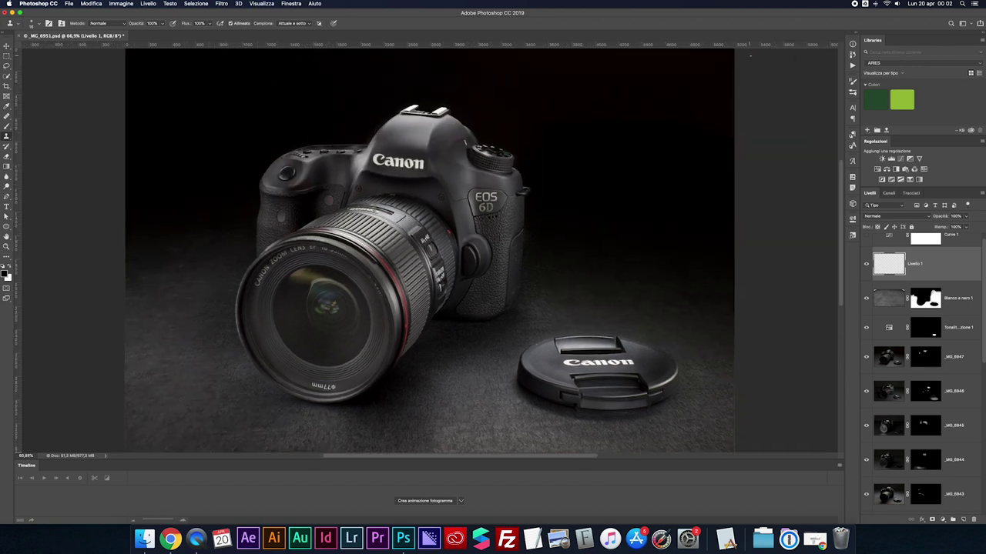
{"action": "left_click", "coordinate": [867, 265]}
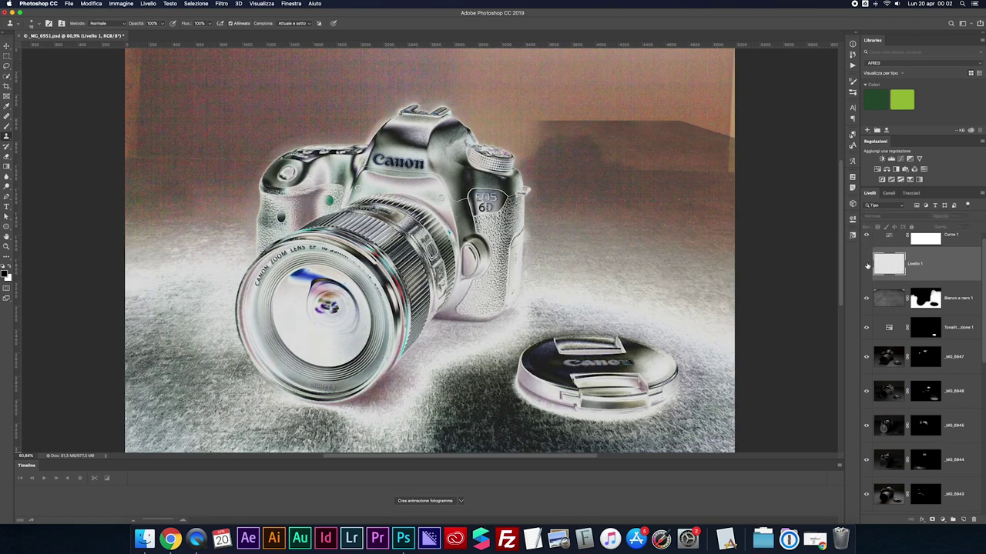
{"action": "left_click", "coordinate": [866, 266]}
{"action": "left_click", "coordinate": [866, 246]}
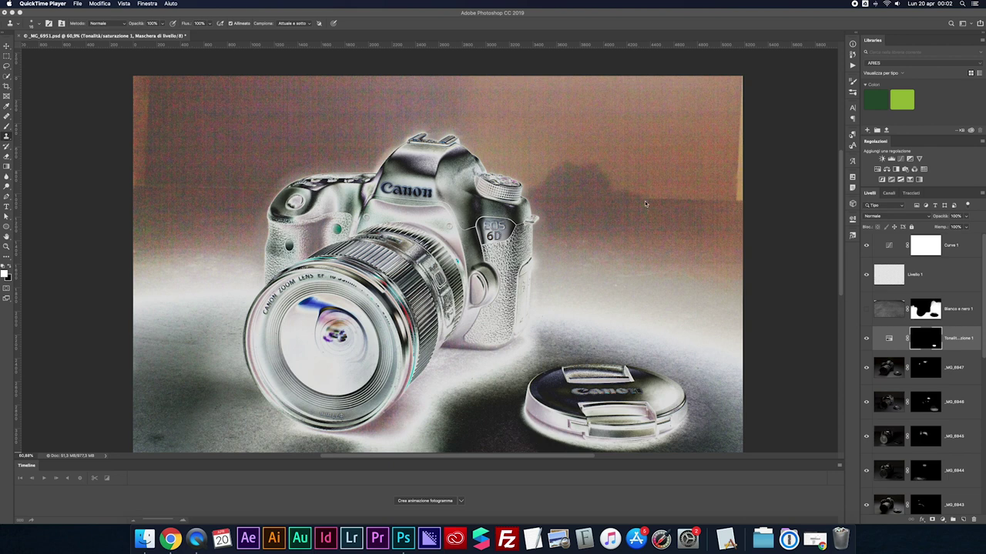
{"action": "left_click", "coordinate": [865, 276]}
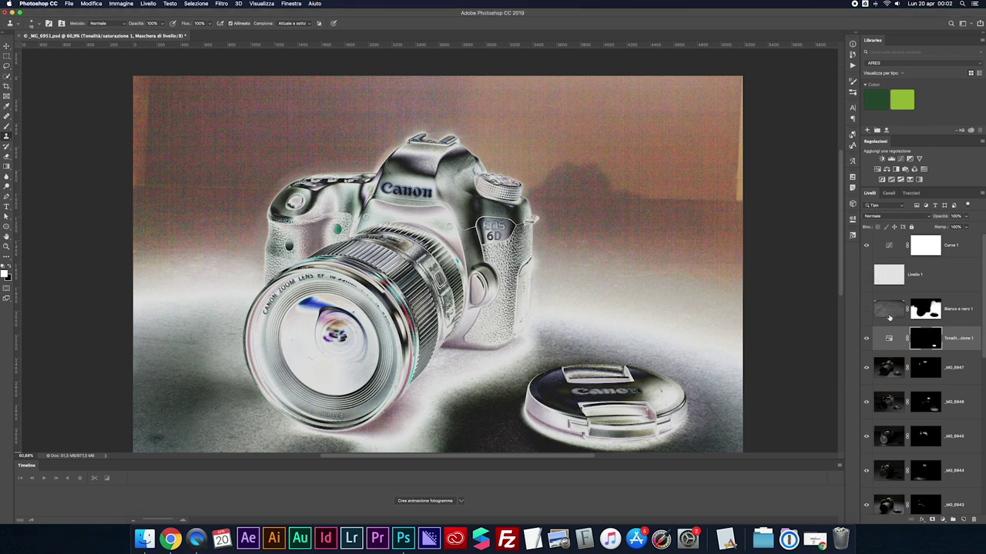
Step: Select Tonalità/saturazione 1, hide Curve 1 and stamp visible layers into Livello 2
{"action": "left_click", "coordinate": [886, 310]}
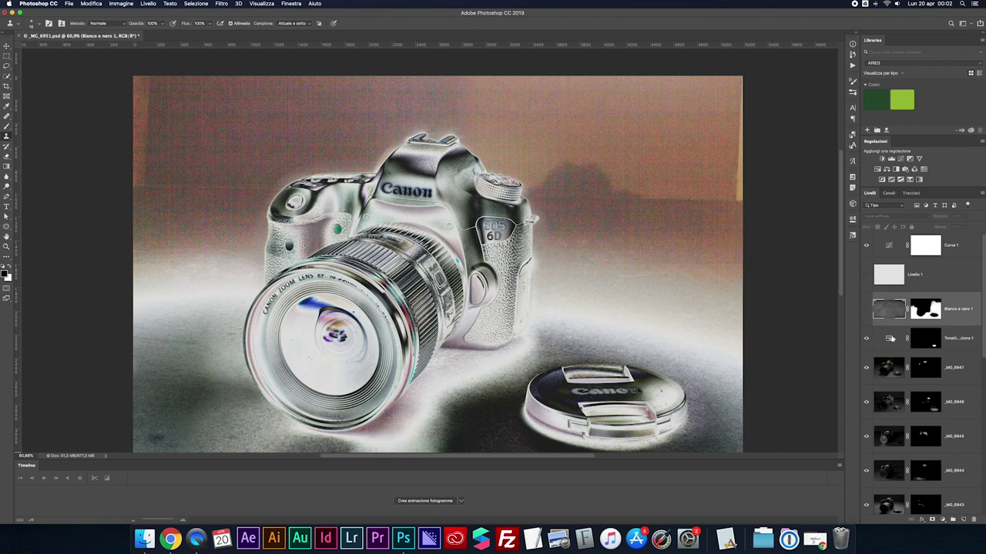
{"action": "left_click", "coordinate": [890, 339]}
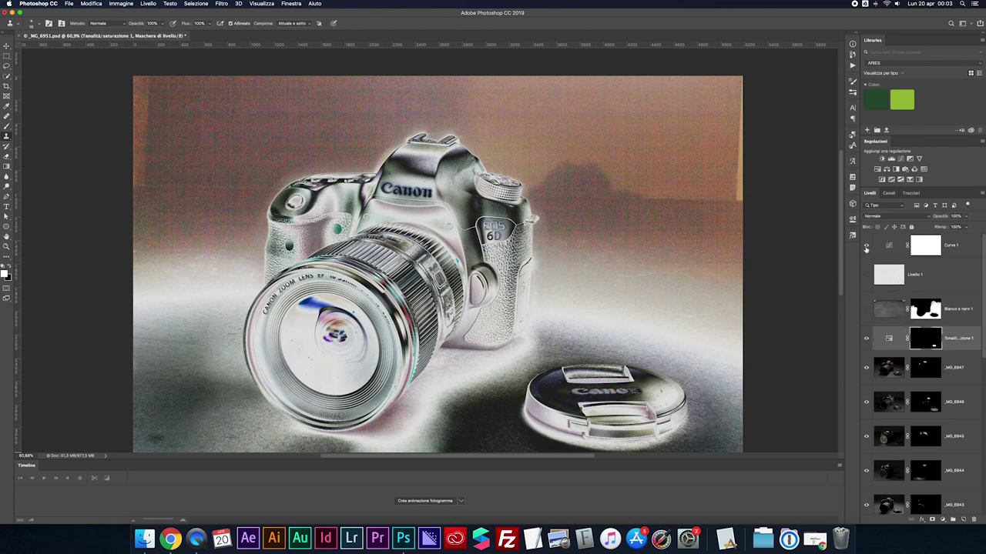
{"action": "left_click", "coordinate": [866, 246]}
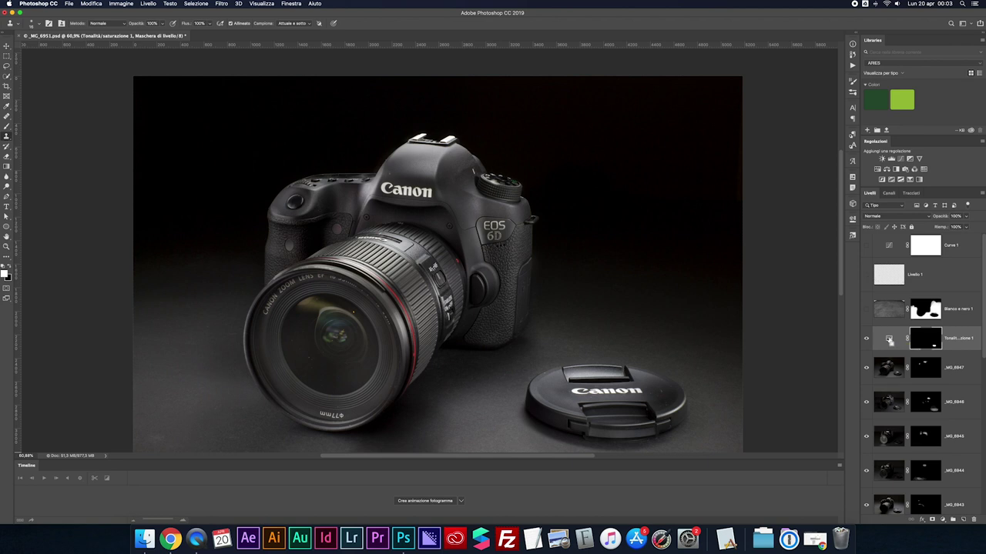
{"action": "key", "text": "super+alt+shift+e"}
Step: Content-aware fill a thin strip along the image's right edge and deselect it
{"action": "left_click", "coordinate": [865, 245]}
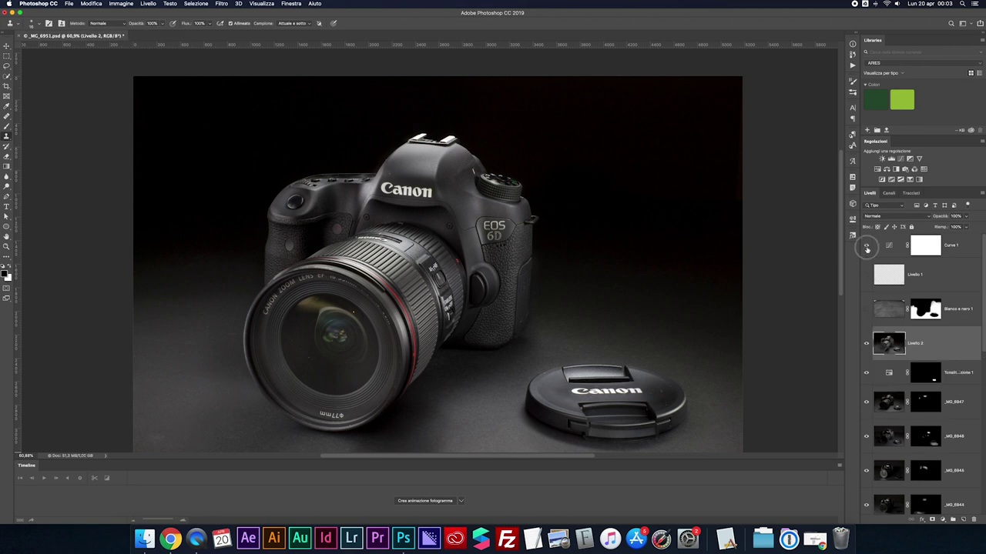
{"action": "scroll", "coordinate": [798, 245], "scroll_direction": "up", "scroll_amount": 1}
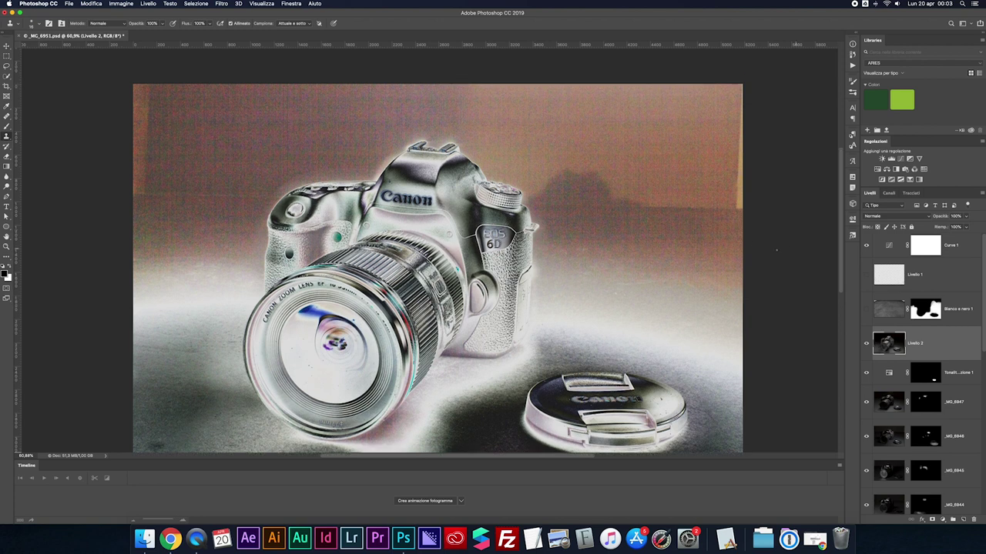
{"action": "key", "text": "m"}
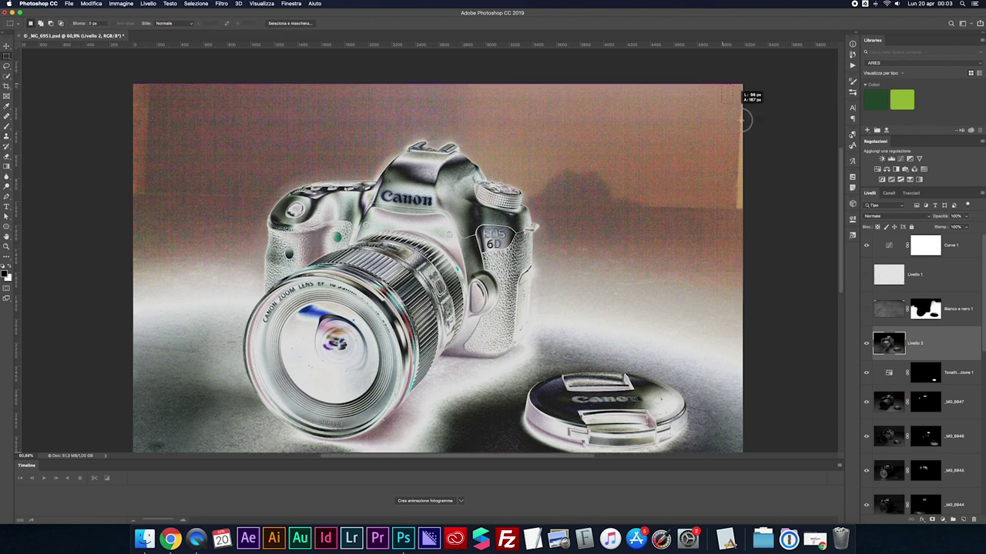
{"action": "left_click_drag", "start_coordinate": [722, 81], "coordinate": [762, 227]}
{"action": "right_click", "coordinate": [730, 161]}
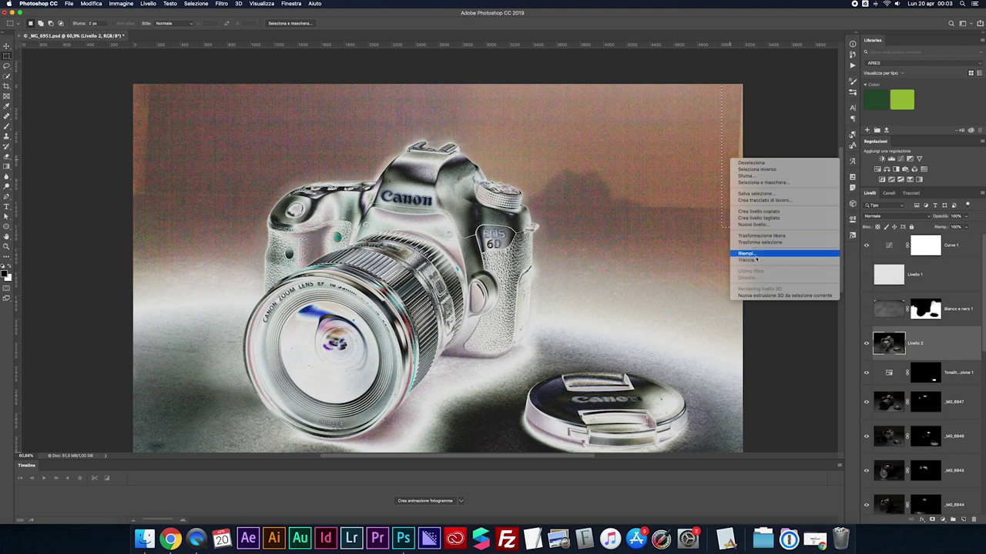
{"action": "left_click", "coordinate": [751, 255]}
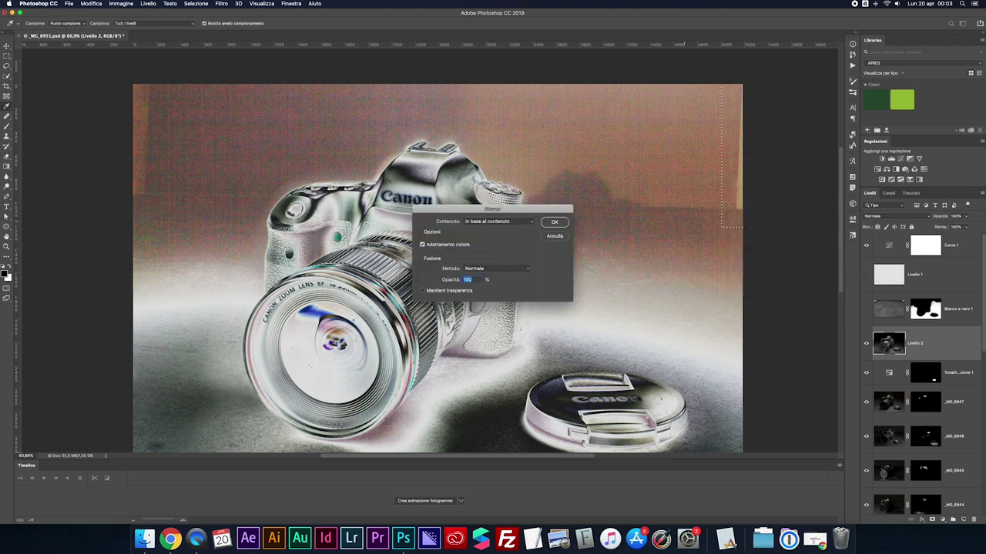
{"action": "key", "text": "Return"}
{"action": "left_click", "coordinate": [238, 139]}
Step: Content-aware fill the matching strip along the image's left edge and deselect it
{"action": "left_click_drag", "start_coordinate": [119, 76], "coordinate": [158, 208]}
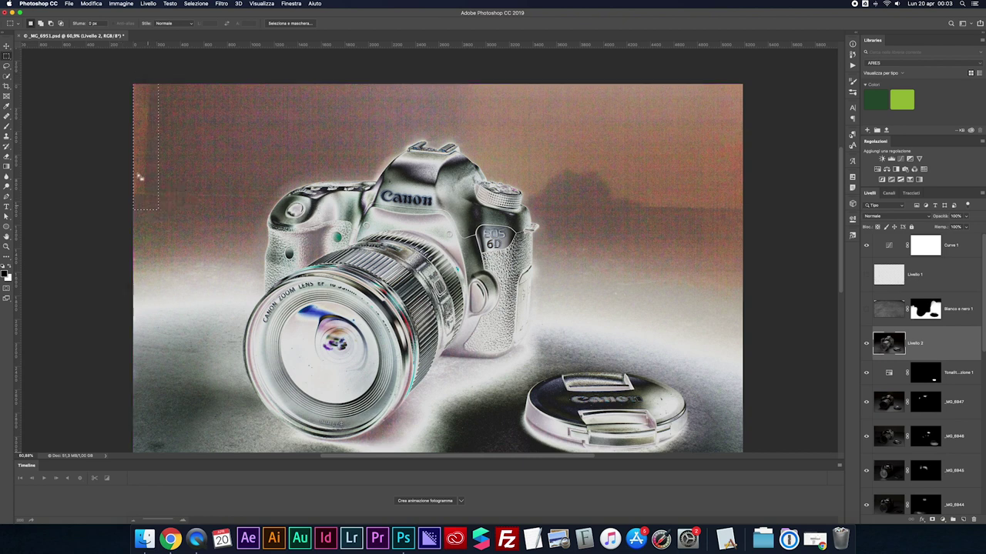
{"action": "right_click", "coordinate": [144, 159]}
{"action": "left_click", "coordinate": [177, 255]}
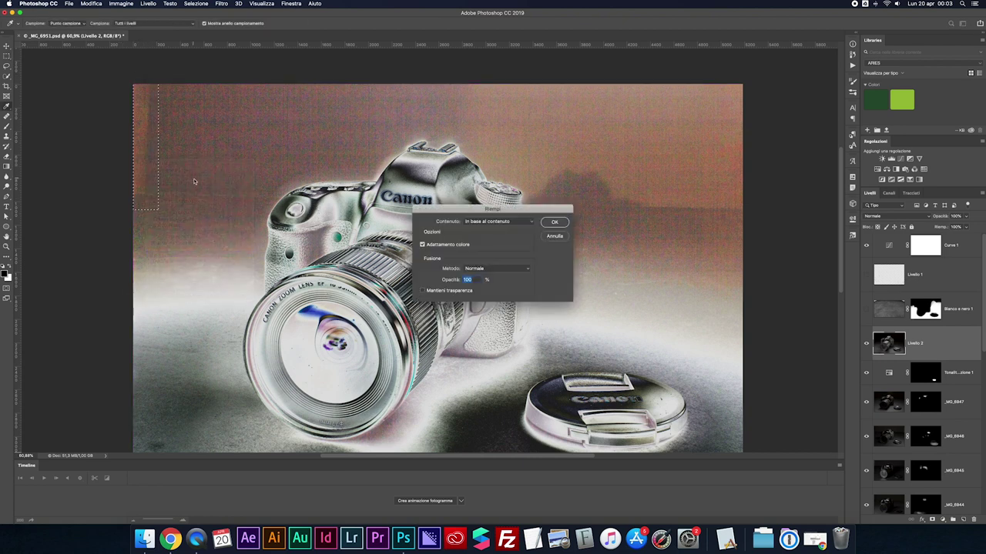
{"action": "key", "text": "Return"}
{"action": "left_click", "coordinate": [160, 191]}
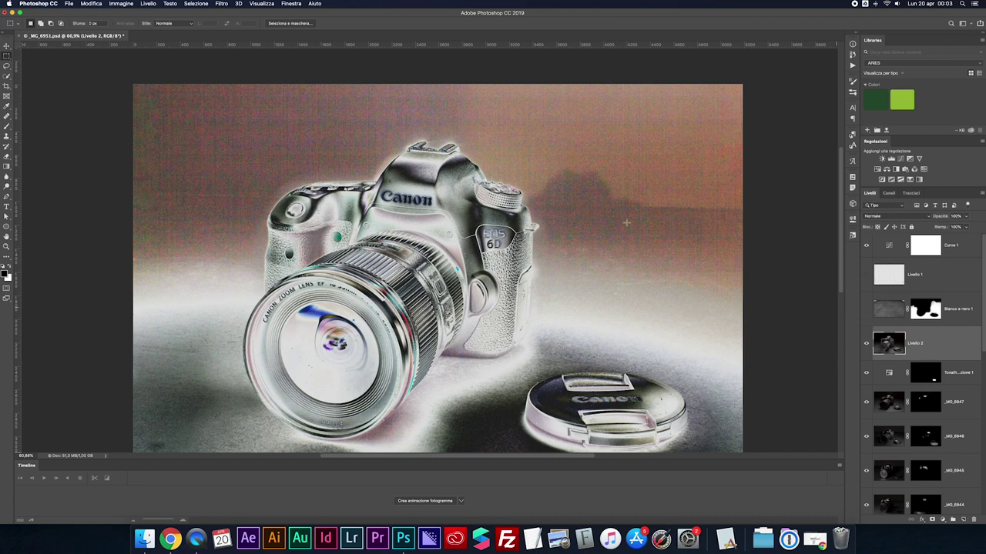
Step: Hide Bianco e nero 1 and Curve 1 to view the normal photo, with Bianco e nero 1 selected
{"action": "left_click", "coordinate": [868, 313]}
{"action": "left_click", "coordinate": [866, 246]}
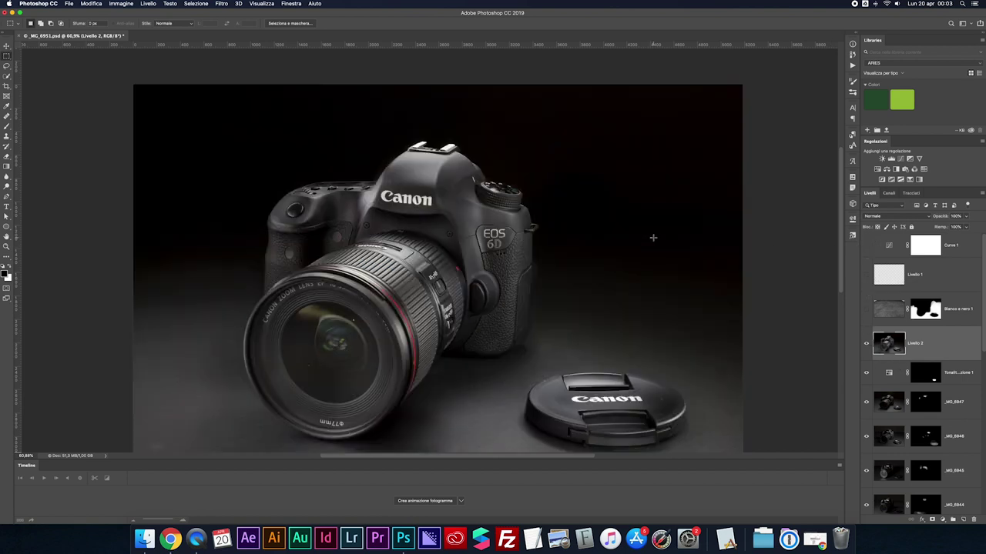
{"action": "left_click", "coordinate": [867, 246]}
{"action": "left_click", "coordinate": [886, 312]}
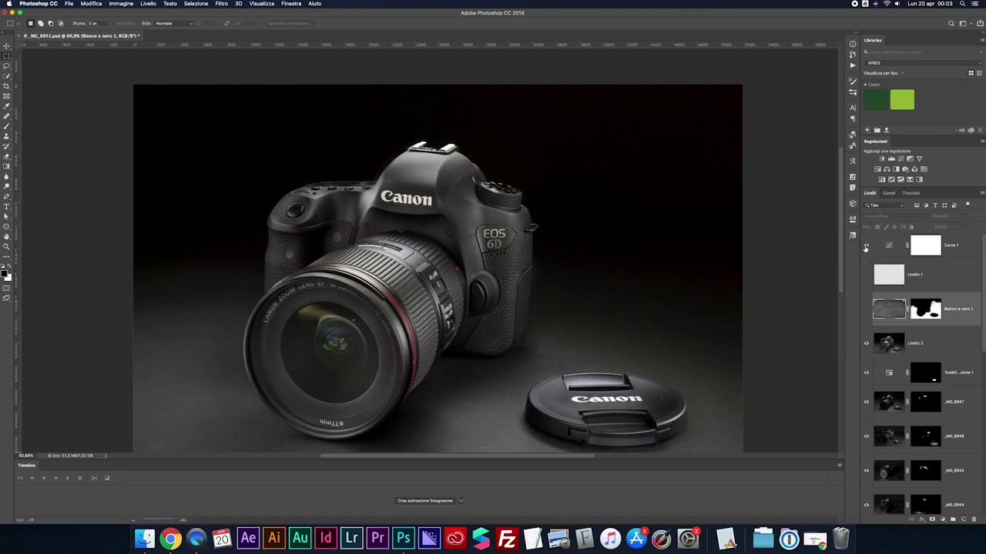
Step: Show Curve 1 and Bianco e nero 1 again and test a brush stroke right of the camera, then undo it
{"action": "left_click", "coordinate": [865, 246]}
{"action": "left_click", "coordinate": [865, 310]}
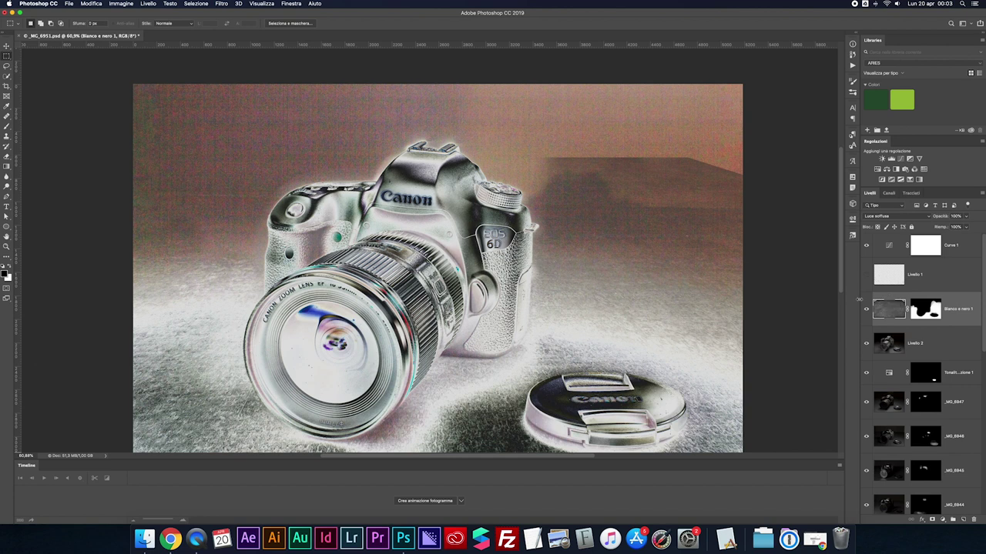
{"action": "key", "text": "b"}
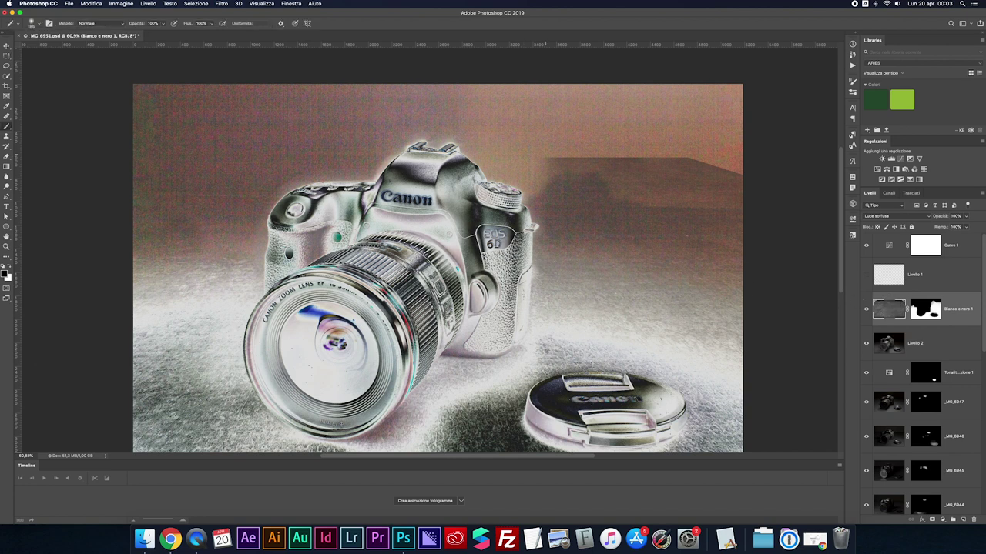
{"action": "left_click_drag", "start_coordinate": [545, 161], "coordinate": [612, 164]}
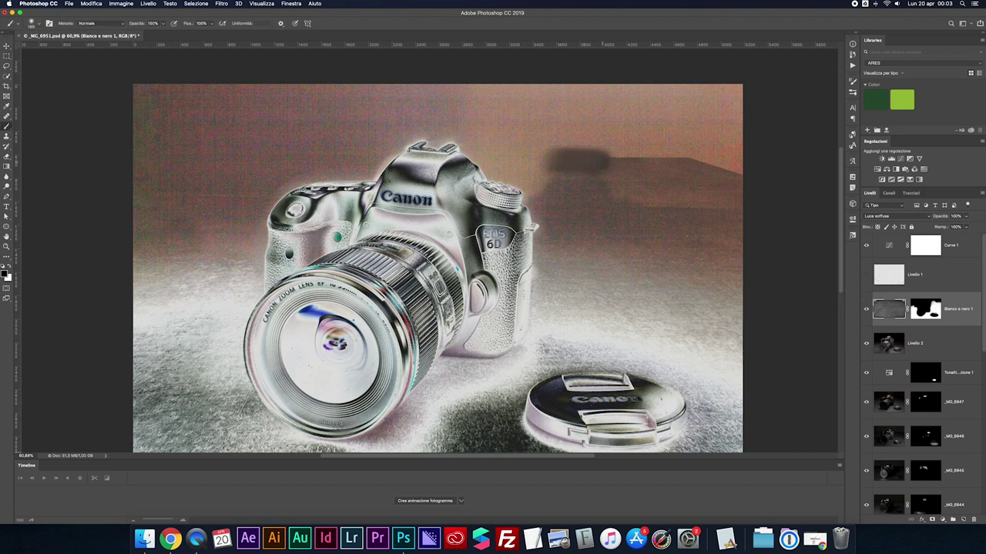
{"action": "key", "text": "super+z"}
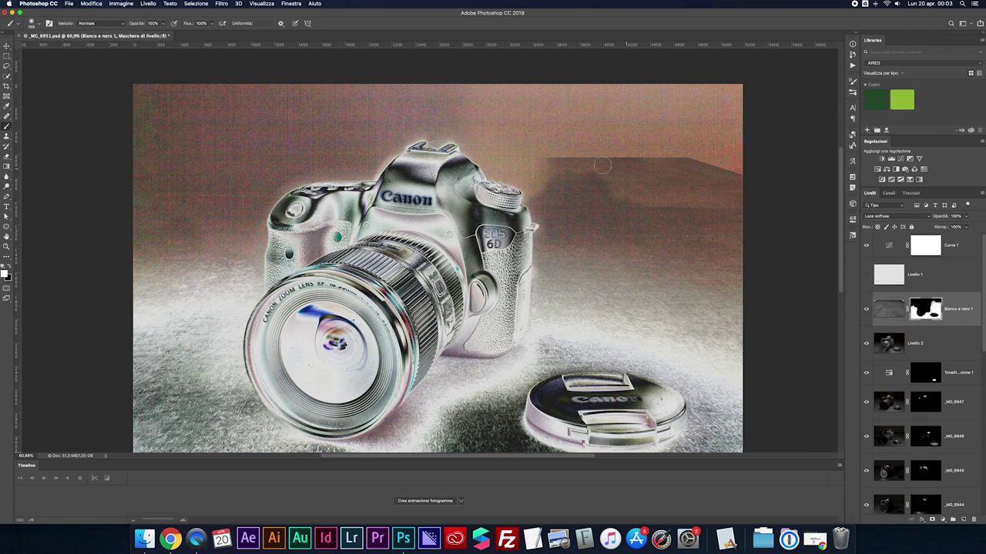
Step: Try a 498 px white mask stroke over the camera's shadow, undo it, and select the hidden Curve 1
{"action": "left_click_drag", "start_coordinate": [539, 158], "coordinate": [631, 174]}
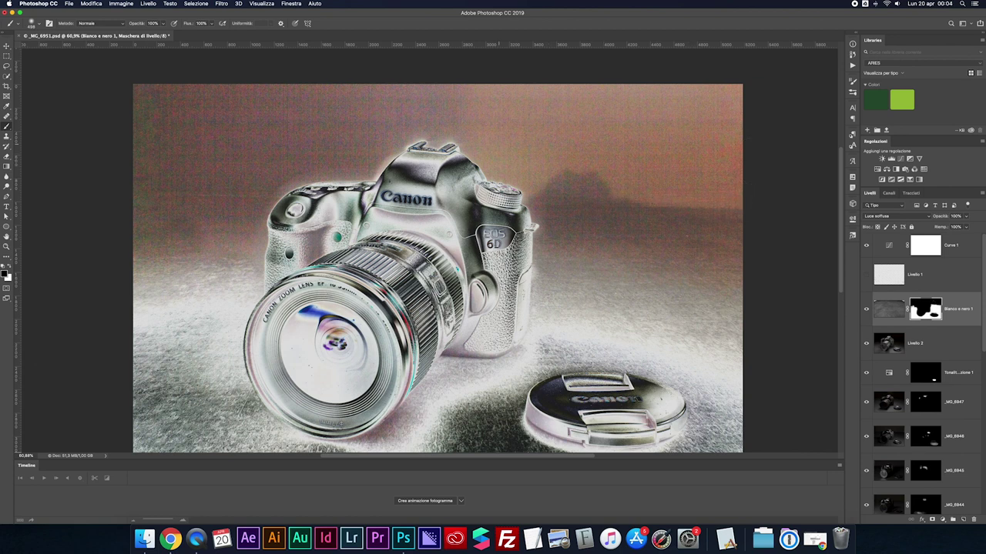
{"action": "key", "text": "x"}
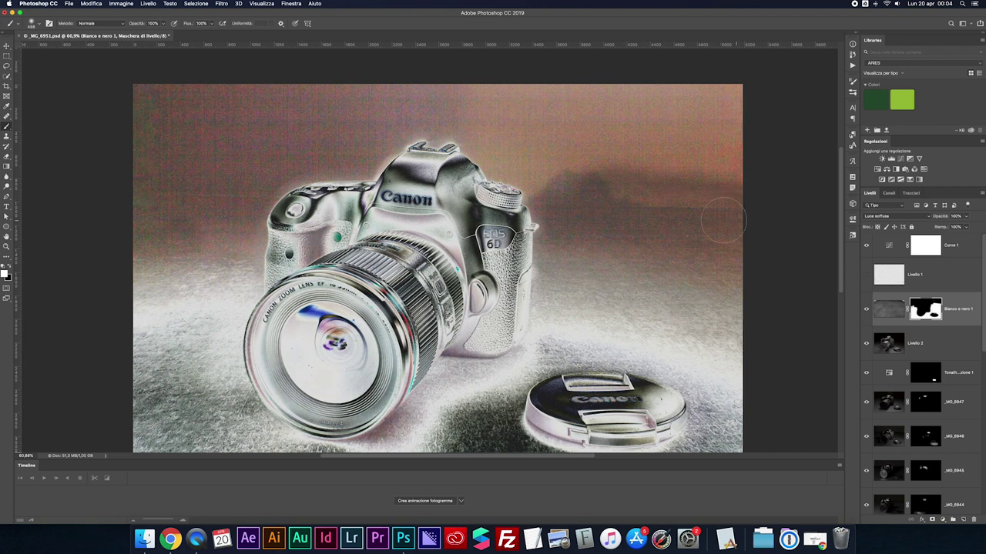
{"action": "mouse_move", "coordinate": [582, 199]}
{"action": "left_mouse_down"}
{"action": "mouse_move", "coordinate": [540, 192]}
{"action": "mouse_move", "coordinate": [641, 204]}
{"action": "mouse_move", "coordinate": [748, 194]}
{"action": "left_mouse_up"}
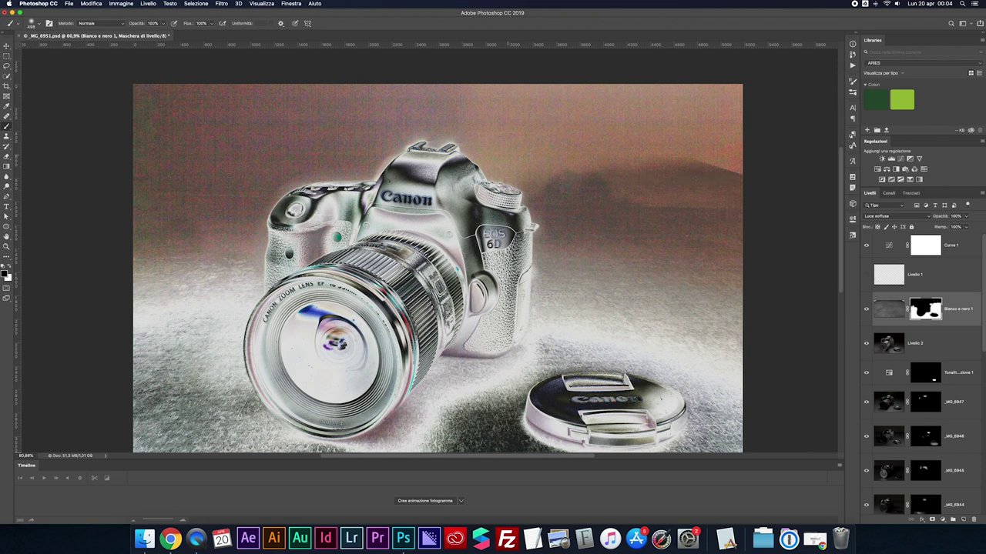
{"action": "key", "text": "ctrl+z"}
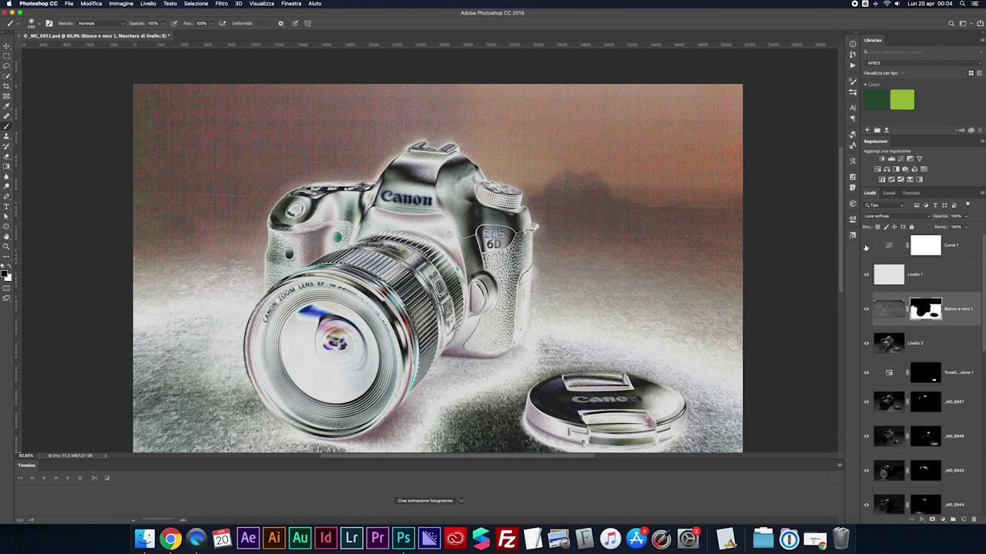
{"action": "left_click", "coordinate": [866, 246]}
{"action": "left_click", "coordinate": [883, 253]}
{"action": "key", "text": "Delete"}
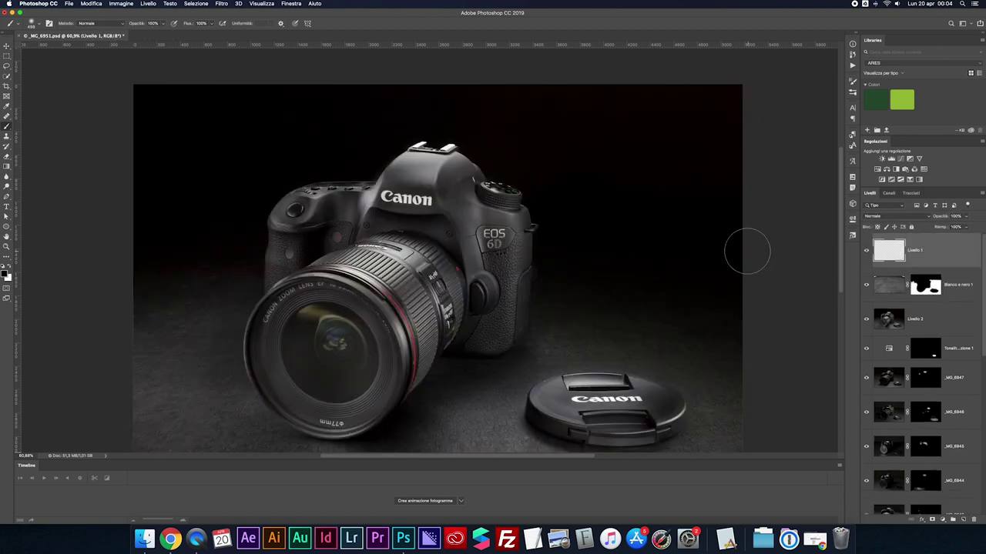
{"action": "scroll", "coordinate": [747, 251], "scroll_direction": "down", "scroll_amount": 2}
{"action": "key", "text": "v"}
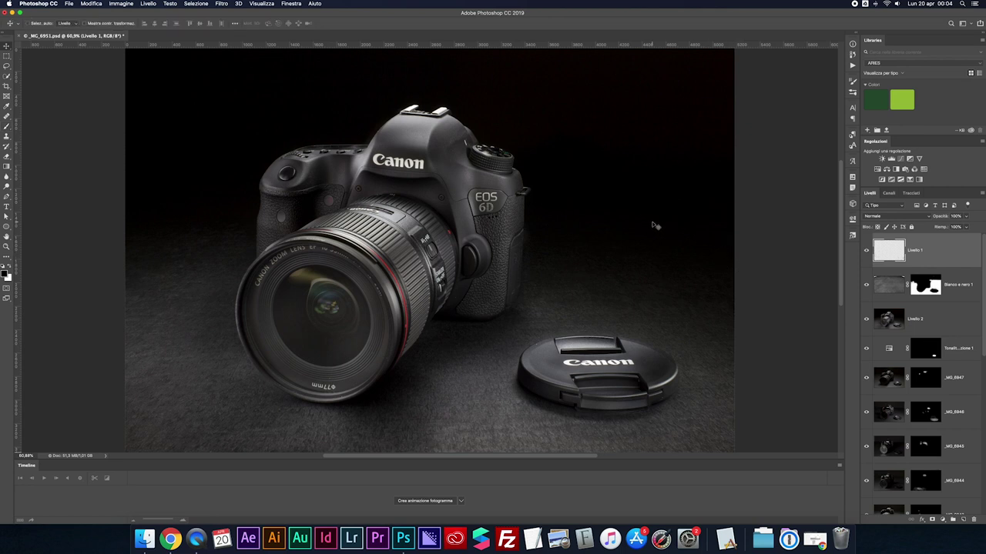
{"action": "scroll", "coordinate": [898, 324], "scroll_direction": "down", "scroll_amount": 3}
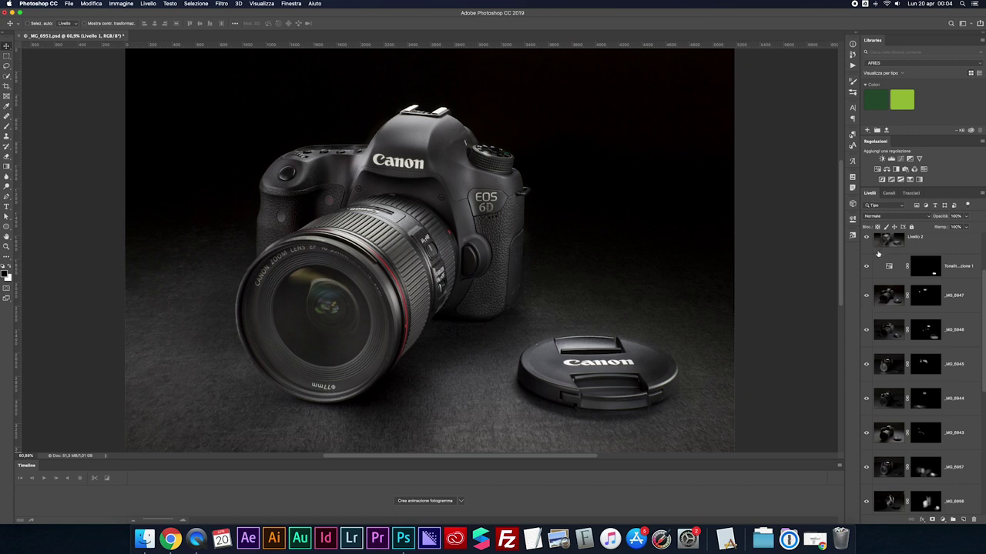
{"action": "scroll", "coordinate": [885, 293], "scroll_direction": "up", "scroll_amount": 3}
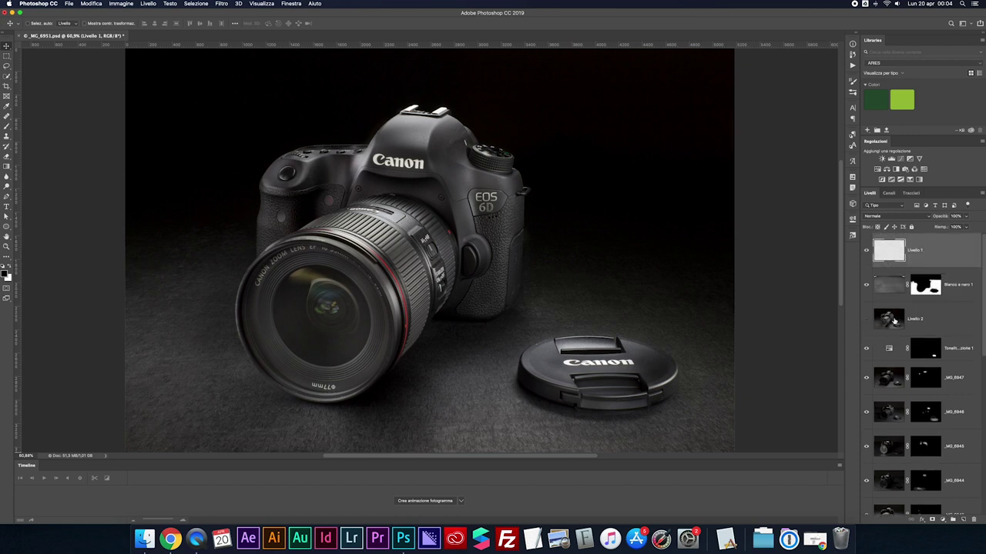
Step: Solo Livello 2 and mask it to the top-right and top-left corner selections, then show all layers again
{"action": "left_click", "coordinate": [892, 323]}
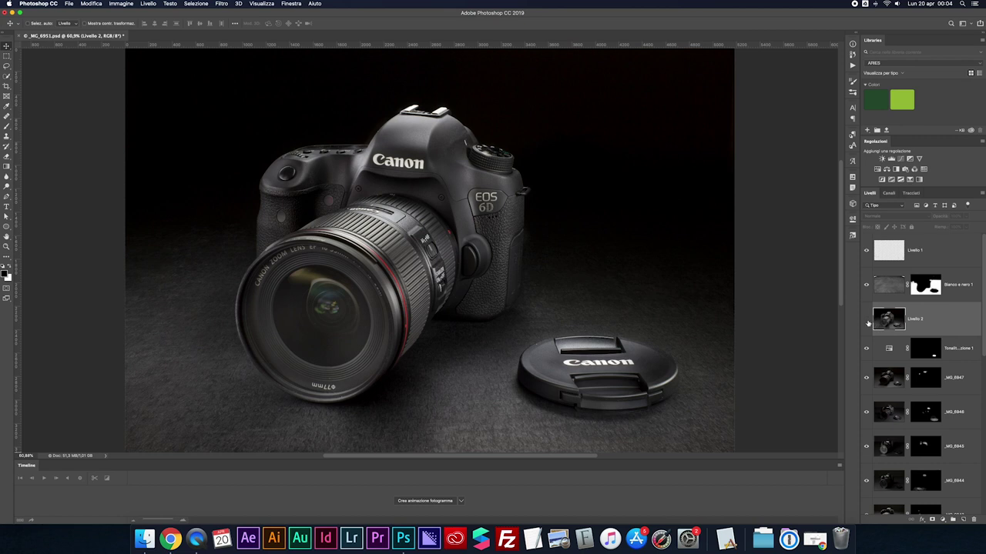
{"action": "left_click", "coordinate": [884, 324]}
{"action": "left_click", "coordinate": [867, 322], "text": "alt"}
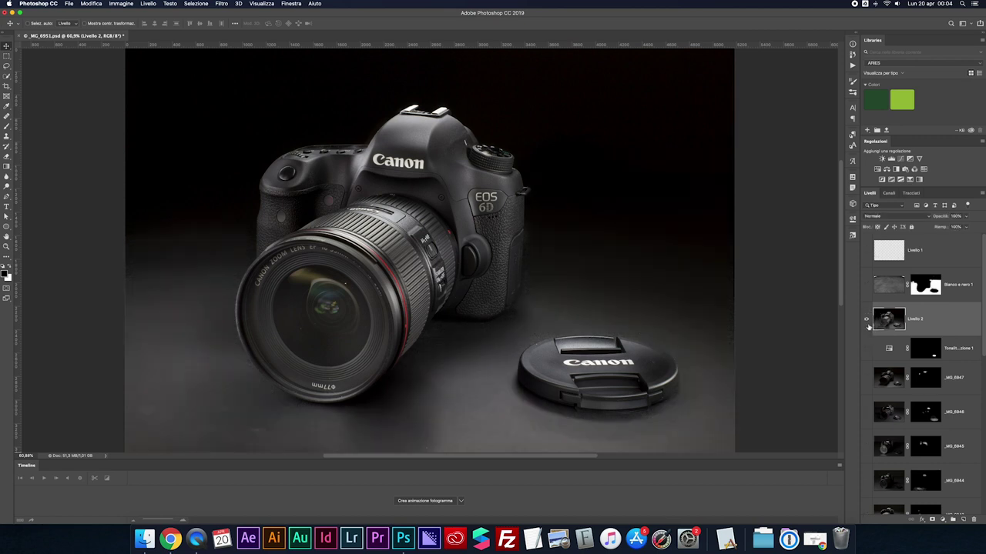
{"action": "key", "text": "super+minus"}
{"action": "key", "text": "m"}
{"action": "mouse_move", "coordinate": [686, 80]}
{"action": "left_mouse_down"}
{"action": "mouse_move", "coordinate": [653, 131]}
{"action": "mouse_move", "coordinate": [529, 227]}
{"action": "left_mouse_up"}
{"action": "left_click_drag", "start_coordinate": [184, 81], "coordinate": [274, 244]}
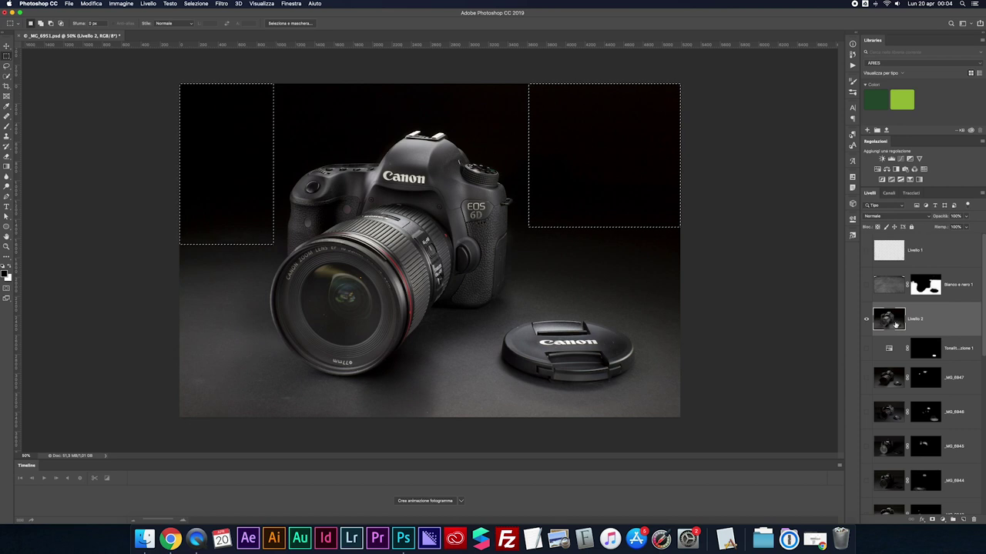
{"action": "left_click", "coordinate": [933, 520]}
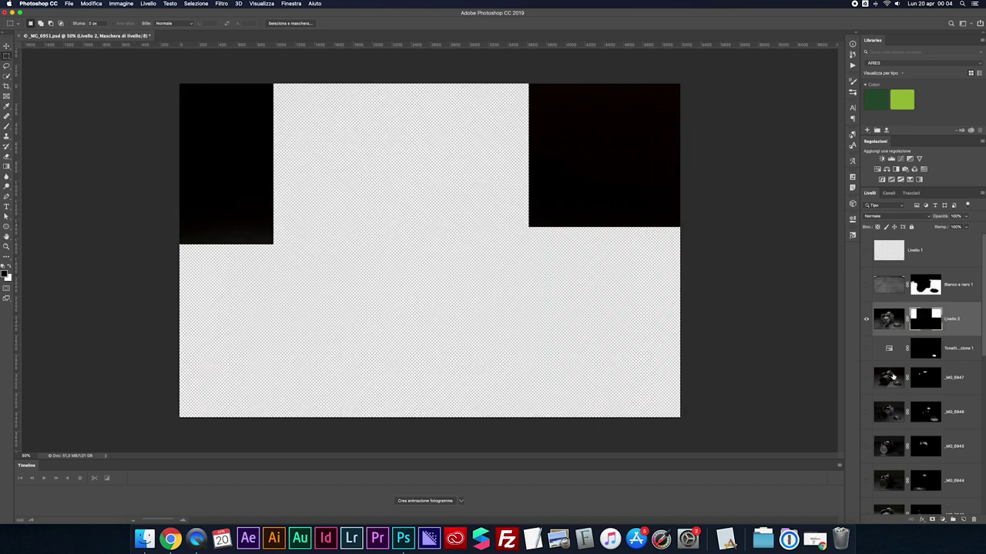
{"action": "left_click", "coordinate": [866, 320]}
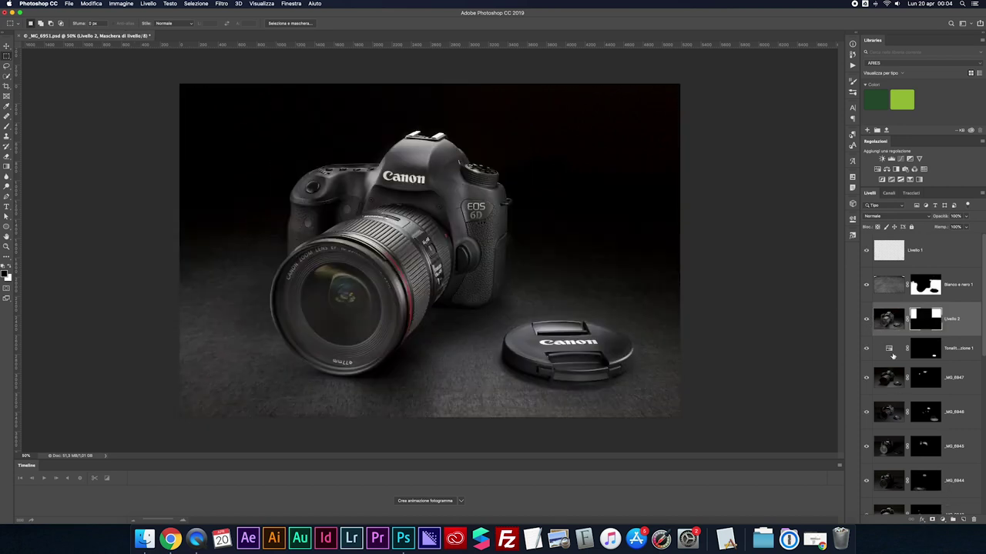
Step: Toggle the _MG_6844, _MG_6957 and _MG_6953 layers to compare their light on the camera and lens
{"action": "scroll", "coordinate": [868, 381], "scroll_direction": "down", "scroll_amount": 1}
{"action": "scroll", "coordinate": [869, 380], "scroll_direction": "down", "scroll_amount": 5}
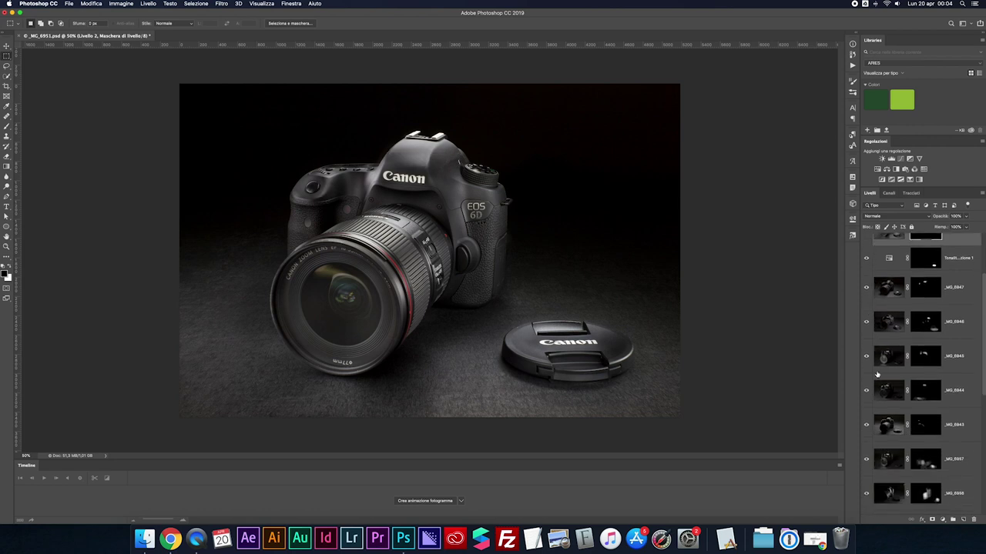
{"action": "left_click", "coordinate": [867, 391]}
{"action": "left_click", "coordinate": [866, 391]}
{"action": "scroll", "coordinate": [866, 391], "scroll_direction": "down", "scroll_amount": 4}
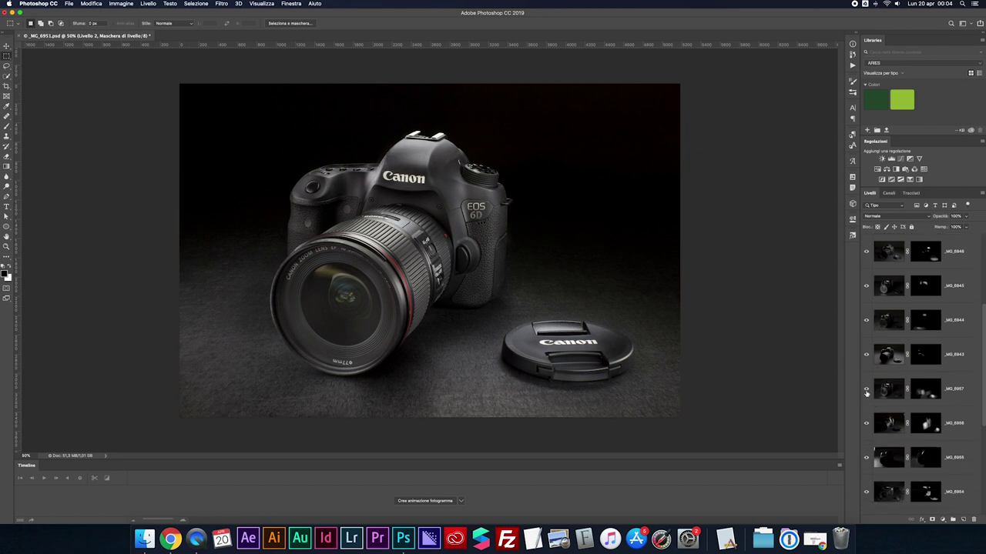
{"action": "left_click", "coordinate": [867, 392]}
{"action": "left_click", "coordinate": [866, 391]}
{"action": "scroll", "coordinate": [873, 422], "scroll_direction": "down", "scroll_amount": 3}
{"action": "scroll", "coordinate": [871, 424], "scroll_direction": "down", "scroll_amount": 3}
{"action": "left_click", "coordinate": [866, 405]}
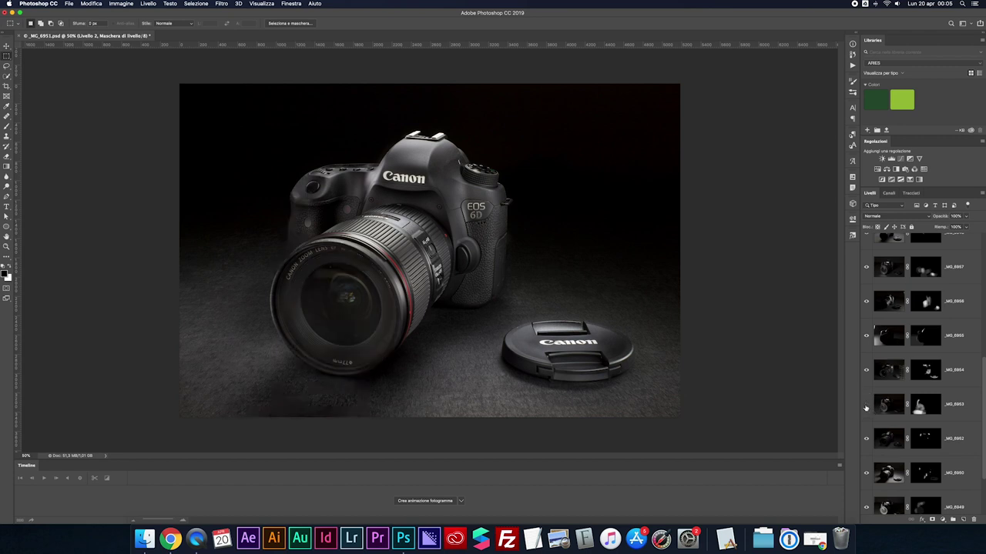
{"action": "scroll", "coordinate": [866, 407], "scroll_direction": "down", "scroll_amount": 2}
{"action": "left_click", "coordinate": [866, 357]}
Step: Paint the _MG_6953 mask to bring back a reflection in the lens's upper-left
{"action": "left_click", "coordinate": [925, 356]}
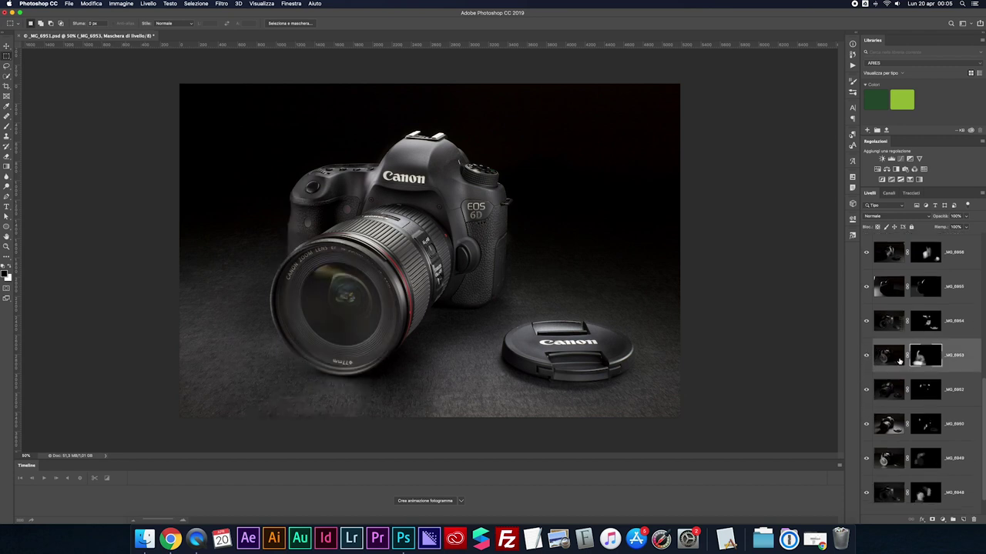
{"action": "key", "text": "b"}
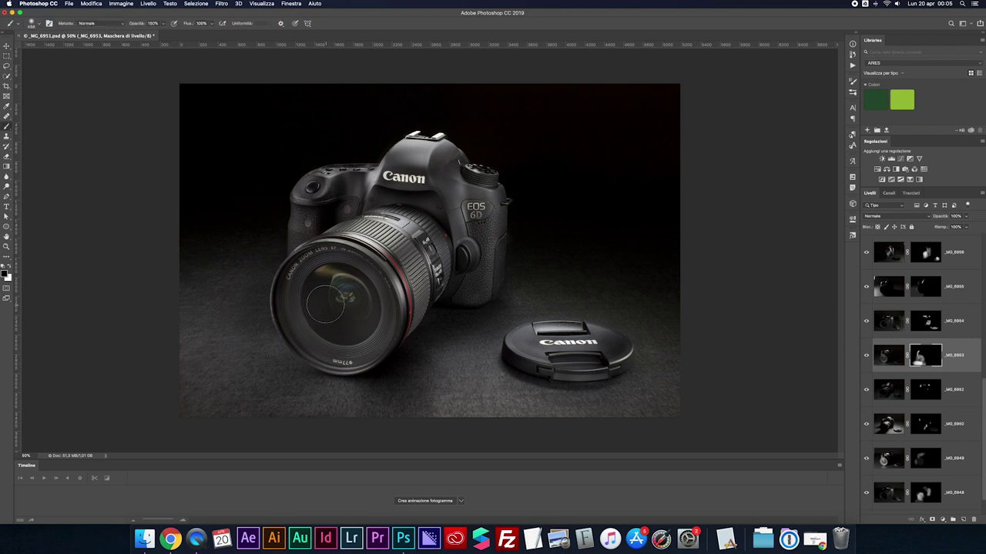
{"action": "left_click_drag", "start_coordinate": [325, 304], "coordinate": [360, 319]}
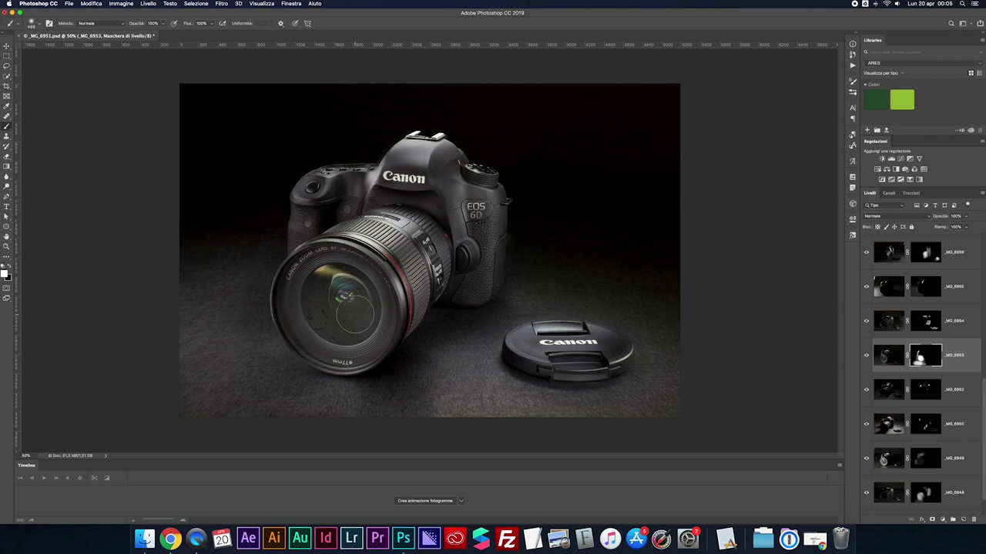
{"action": "key", "text": "super+plus"}
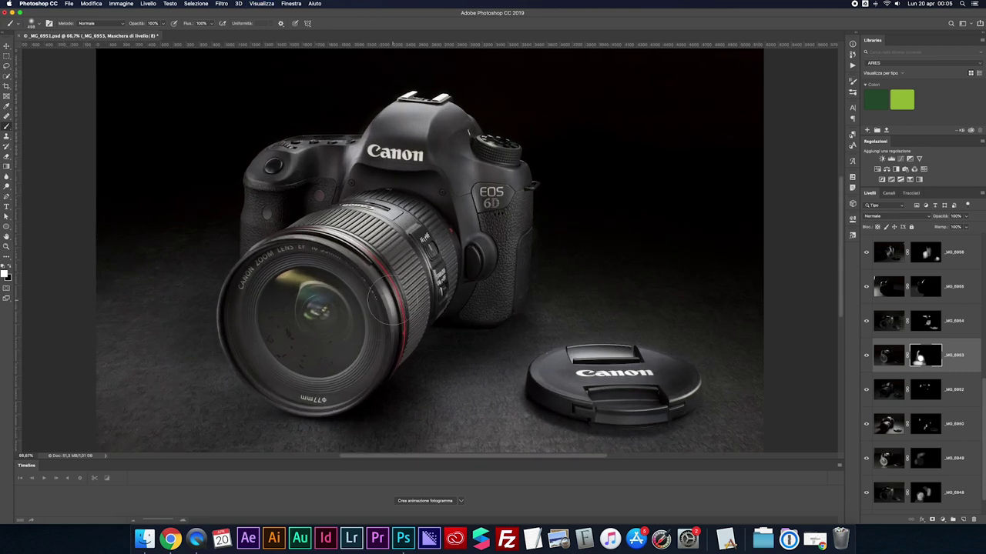
{"action": "key", "text": "super+z"}
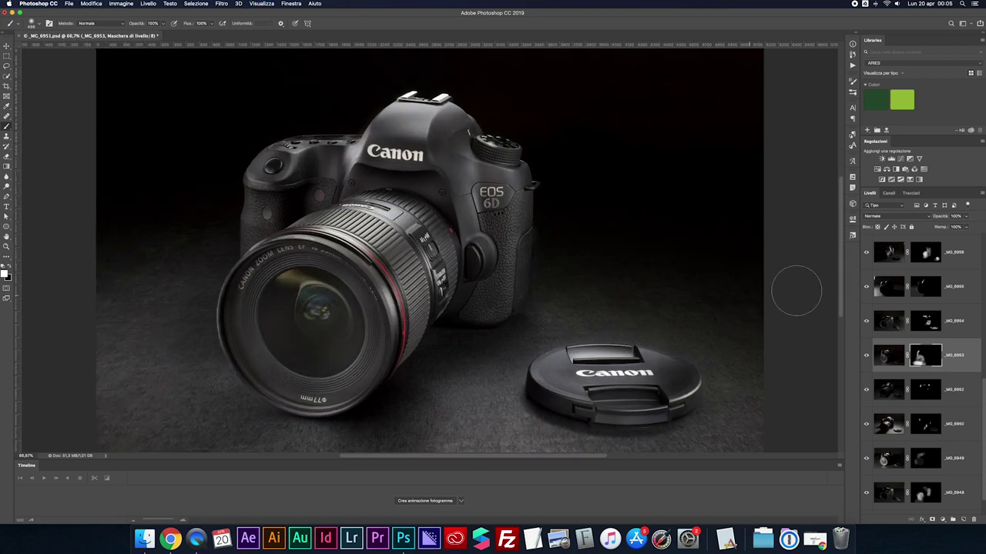
{"action": "left_click_drag", "start_coordinate": [308, 300], "coordinate": [323, 310]}
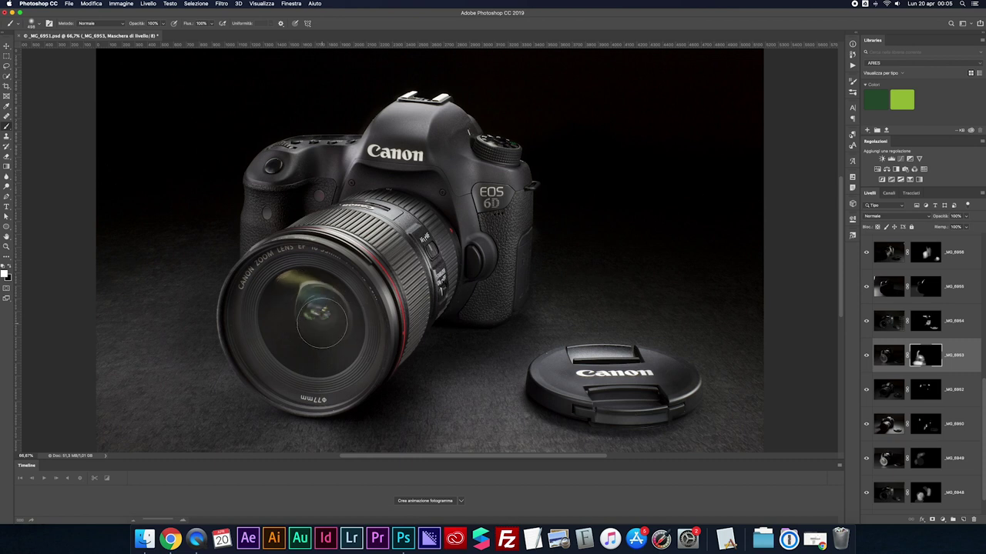
Step: At 100% zoom, retouch the lens-centre reflection on the _MG_6953 mask, undo it, and fit the photo on screen
{"action": "key", "text": "super+2"}
{"action": "key", "text": "super+plus"}
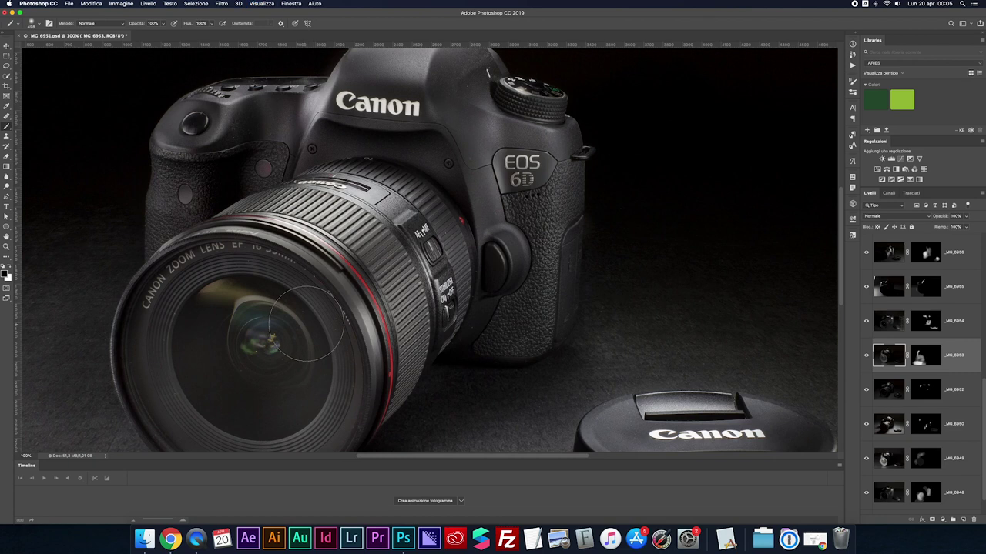
{"action": "key", "text": "super+plus"}
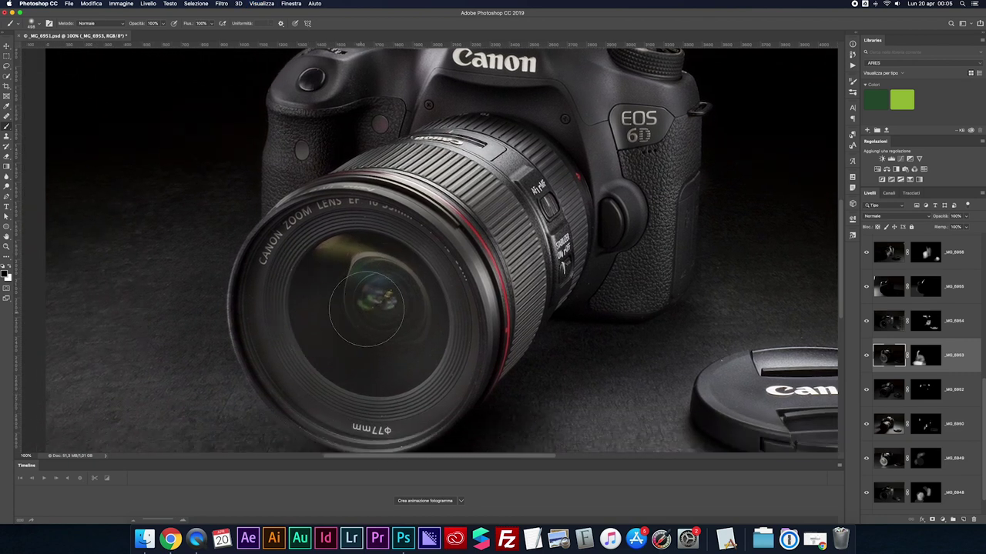
{"action": "left_click", "coordinate": [384, 298]}
{"action": "left_click_drag", "start_coordinate": [385, 298], "coordinate": [377, 284]}
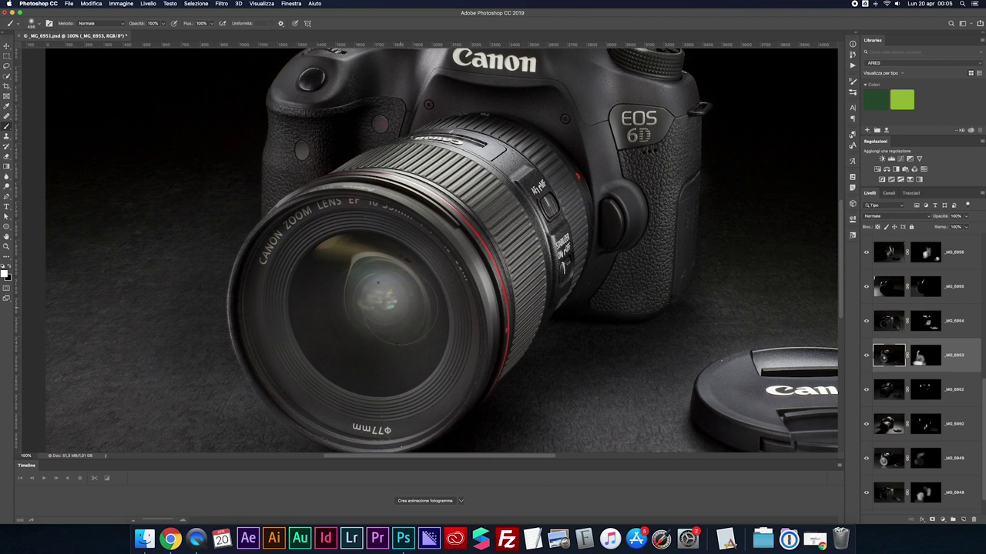
{"action": "key", "text": "super+z"}
{"action": "left_click", "coordinate": [928, 355]}
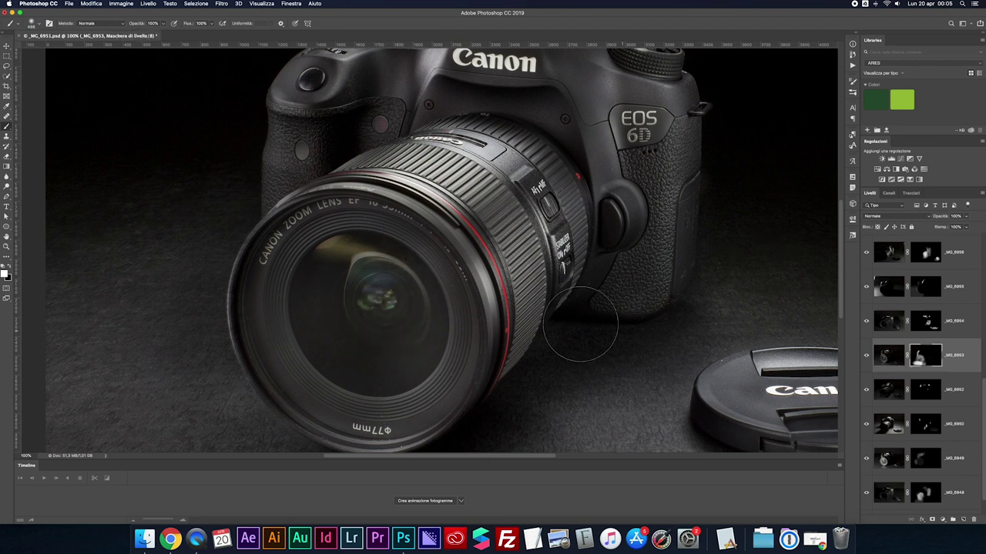
{"action": "left_click_drag", "start_coordinate": [381, 297], "coordinate": [379, 298]}
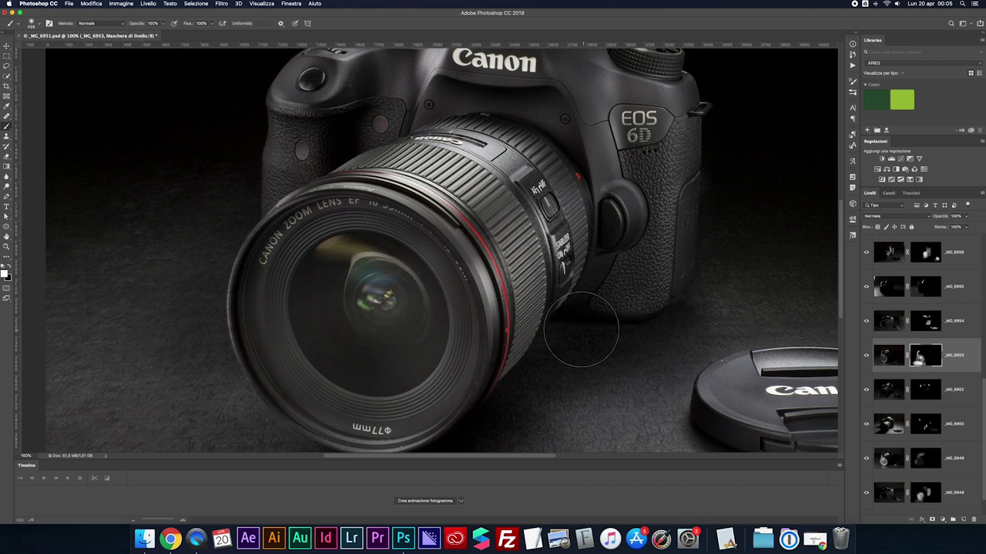
{"action": "scroll", "coordinate": [915, 331], "scroll_direction": "down", "scroll_amount": 2}
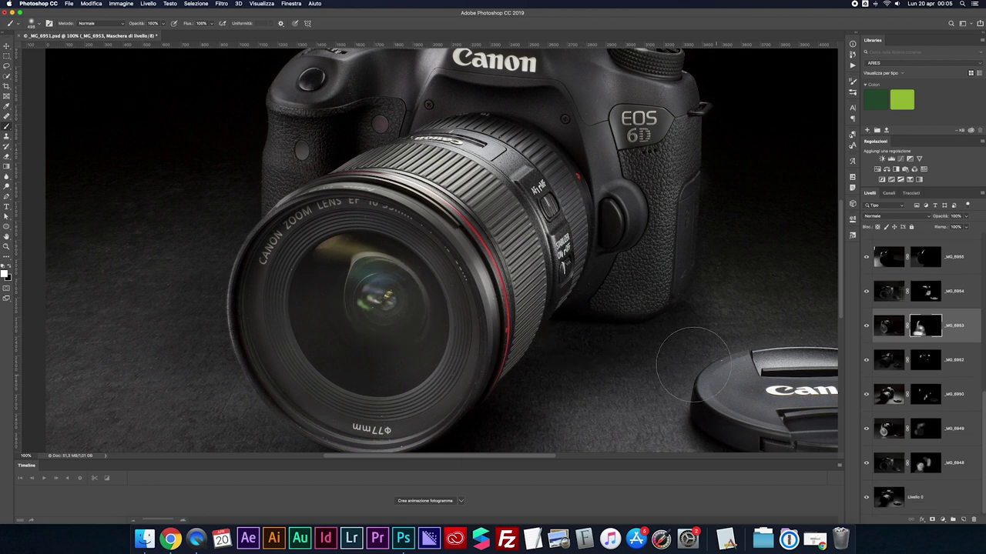
{"action": "key", "text": "ctrl+z"}
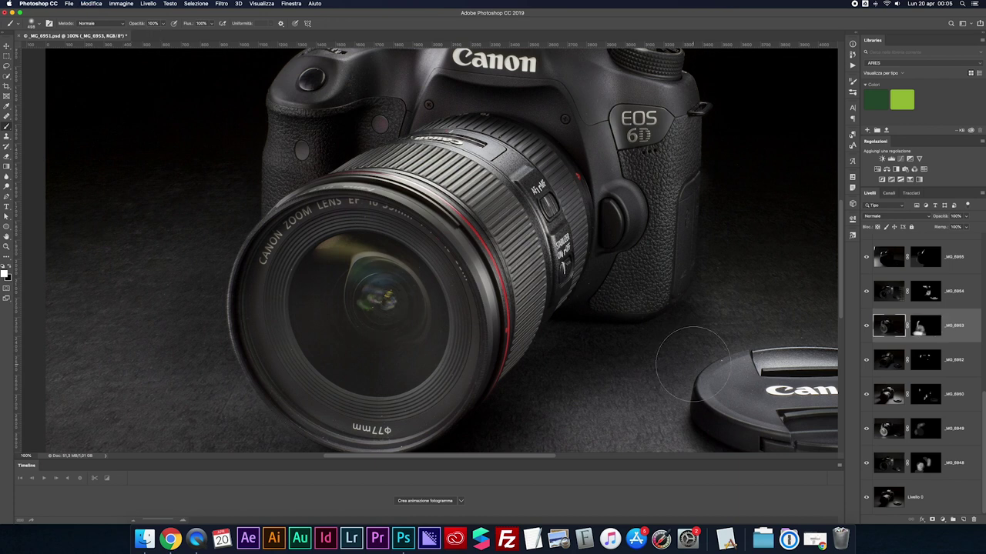
{"action": "key", "text": "ctrl+0"}
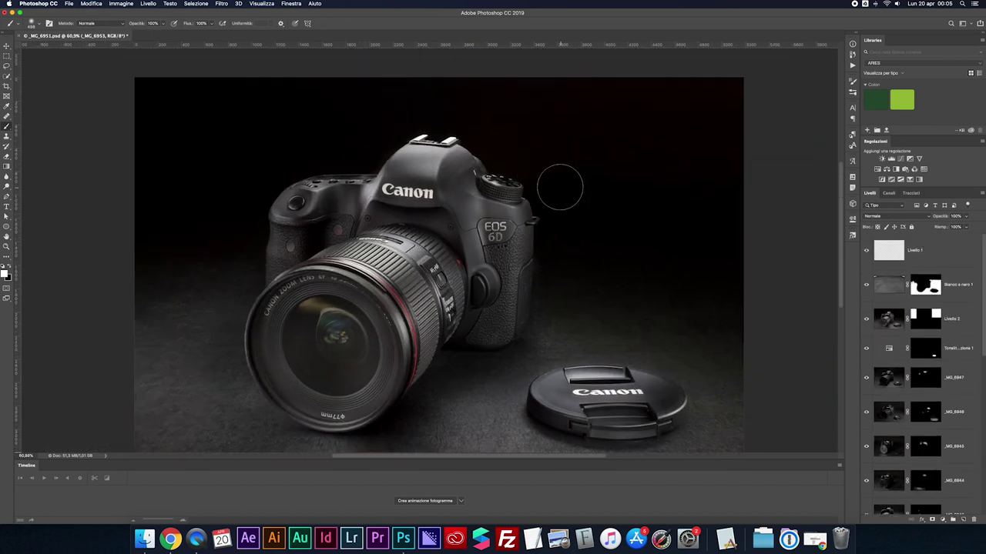
{"action": "key", "text": "ctrl+minus"}
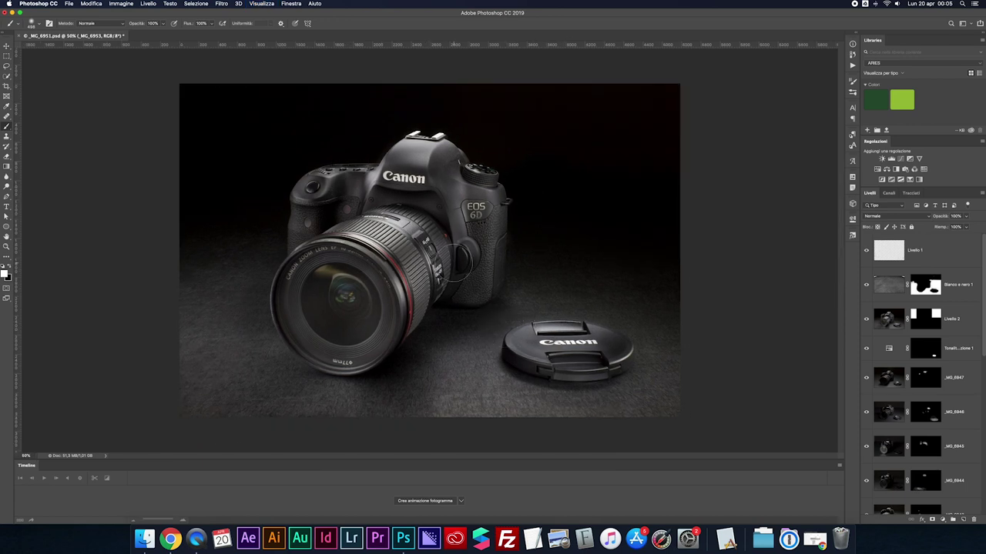
{"action": "left_click", "coordinate": [7, 46]}
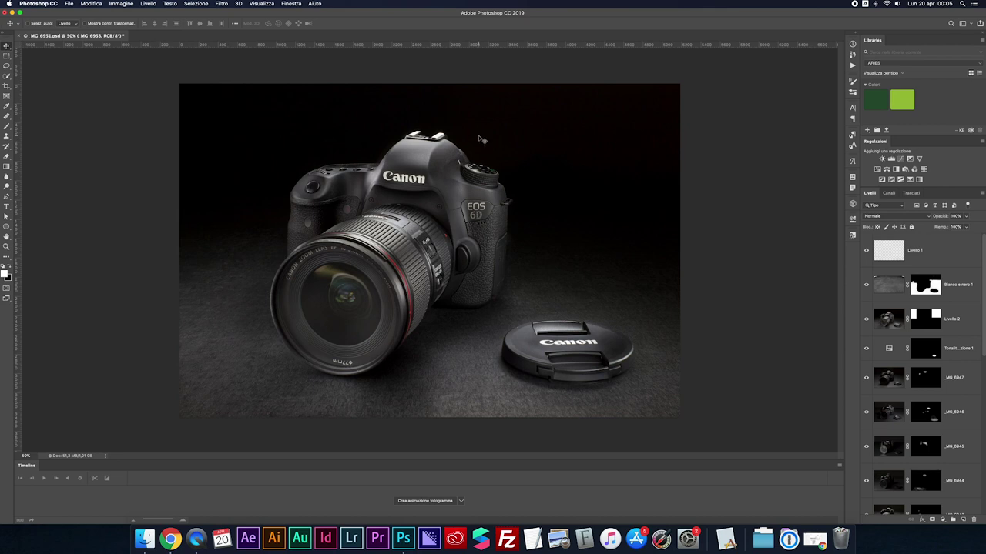
{"action": "scroll", "coordinate": [911, 301], "scroll_direction": "down", "scroll_amount": 10}
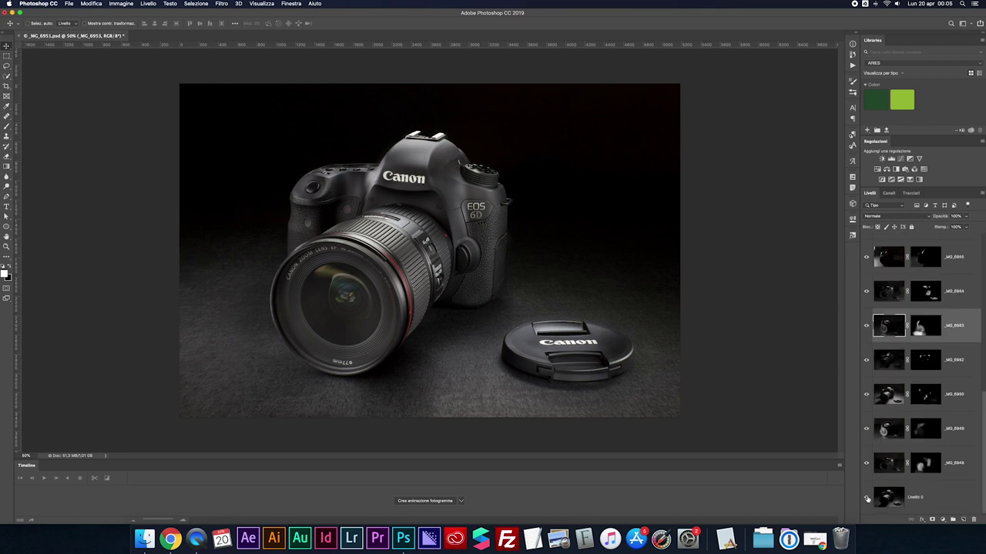
{"action": "left_click", "coordinate": [866, 499], "text": "alt"}
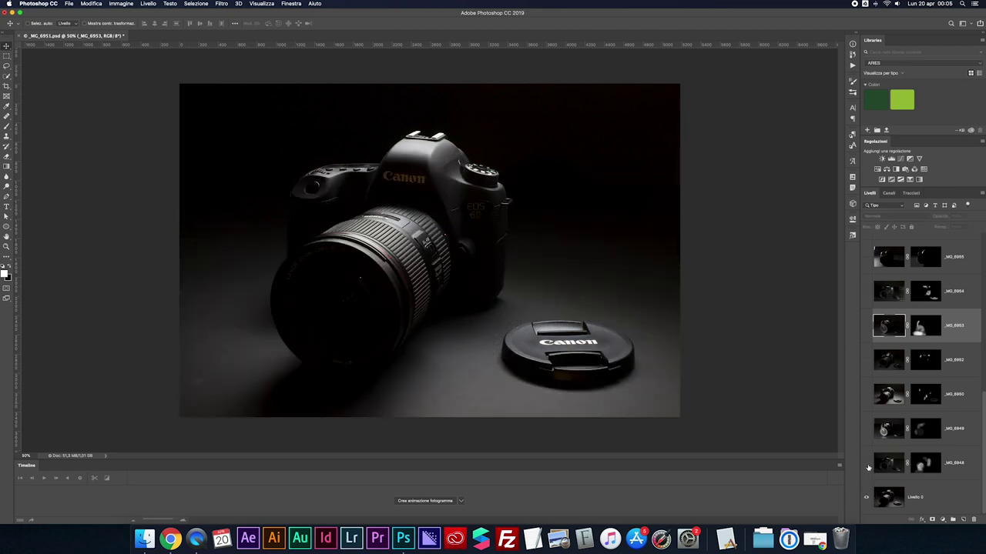
{"action": "left_click", "coordinate": [867, 463]}
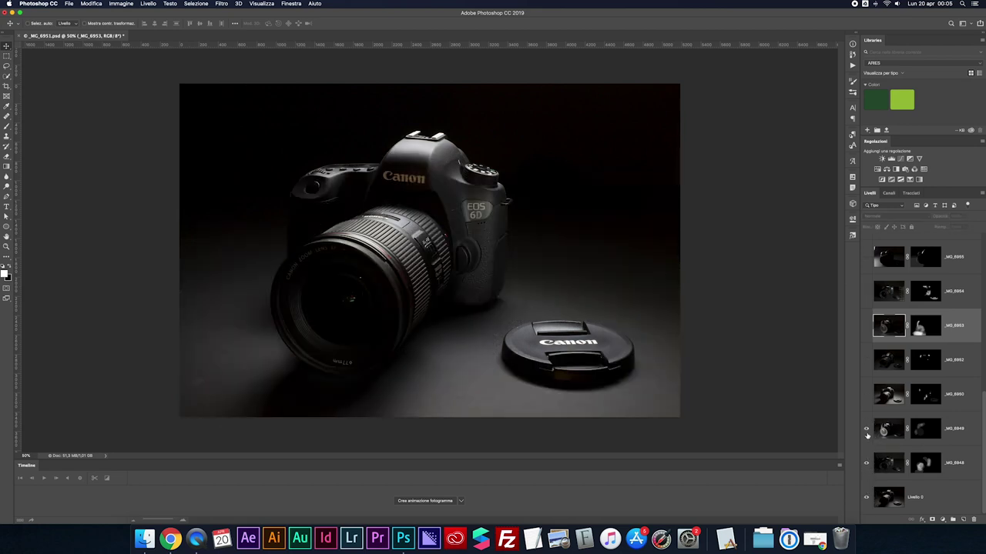
{"action": "left_click", "coordinate": [866, 431]}
{"action": "left_click", "coordinate": [866, 396]}
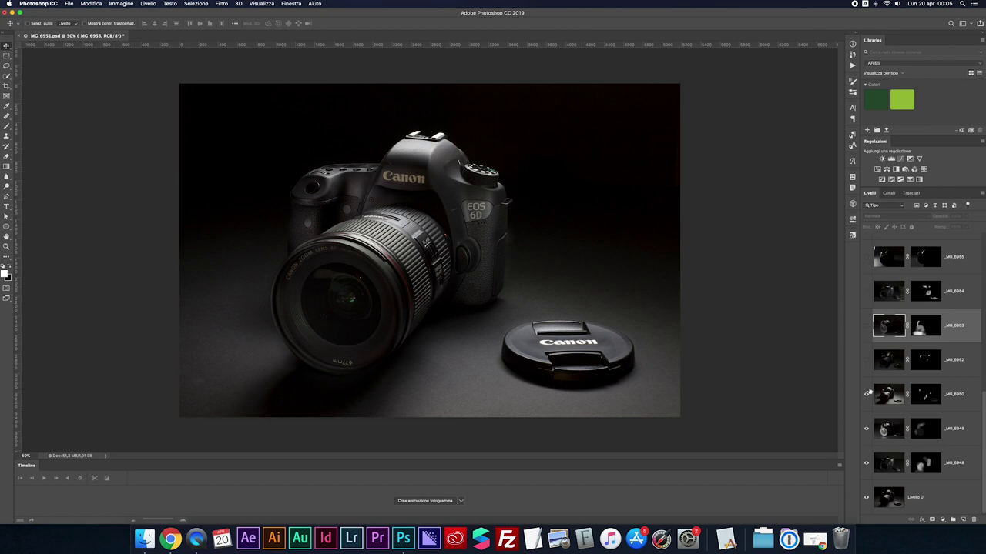
{"action": "left_click", "coordinate": [867, 368]}
{"action": "left_click", "coordinate": [866, 327]}
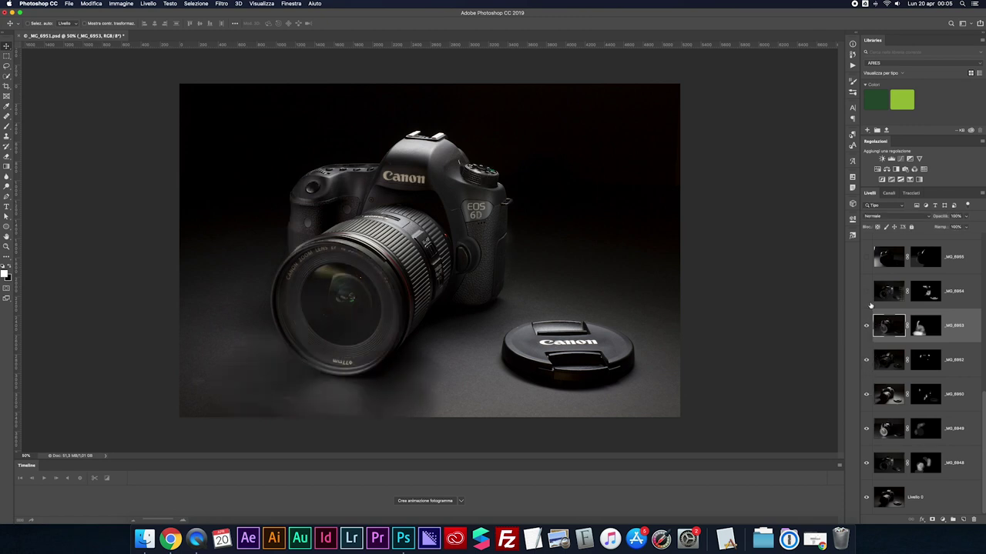
{"action": "left_click", "coordinate": [866, 292]}
{"action": "scroll", "coordinate": [867, 293], "scroll_direction": "up", "scroll_amount": 1}
{"action": "left_click", "coordinate": [865, 284]}
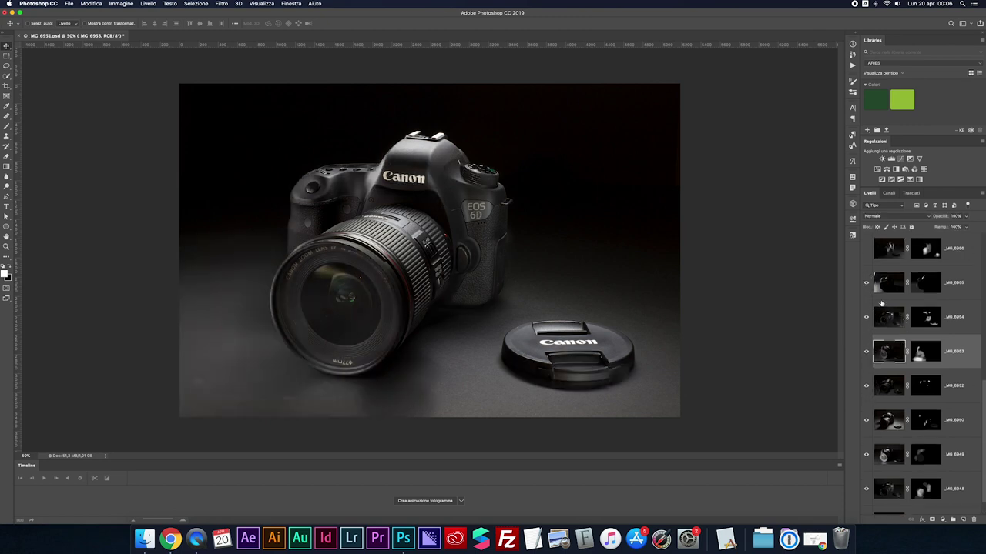
{"action": "scroll", "coordinate": [924, 353], "scroll_direction": "up", "scroll_amount": 3}
{"action": "left_click", "coordinate": [866, 341]}
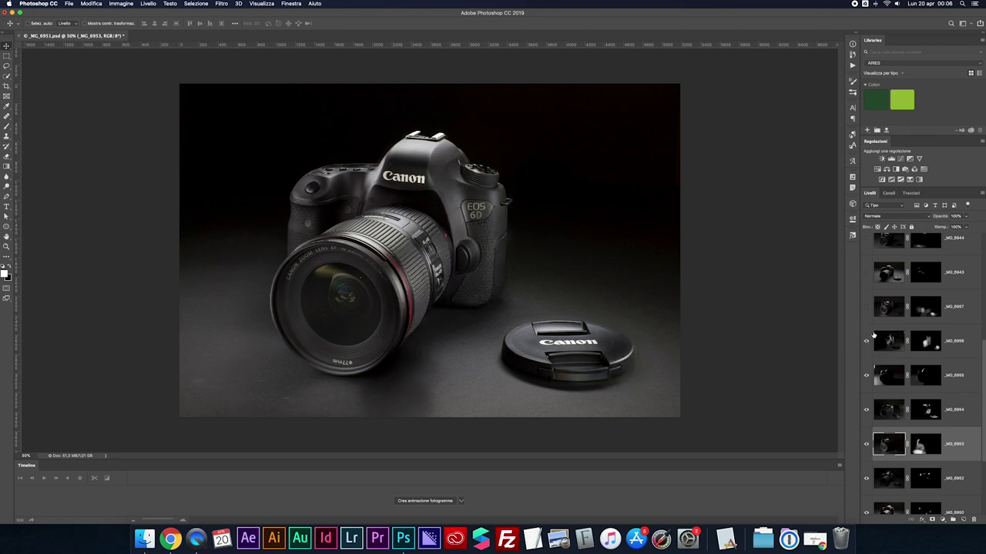
{"action": "left_click", "coordinate": [866, 308]}
{"action": "left_click", "coordinate": [867, 272]}
{"action": "scroll", "coordinate": [868, 285], "scroll_direction": "up", "scroll_amount": 2}
{"action": "left_click", "coordinate": [866, 299]}
{"action": "left_click", "coordinate": [867, 266]}
{"action": "scroll", "coordinate": [878, 308], "scroll_direction": "up", "scroll_amount": 5}
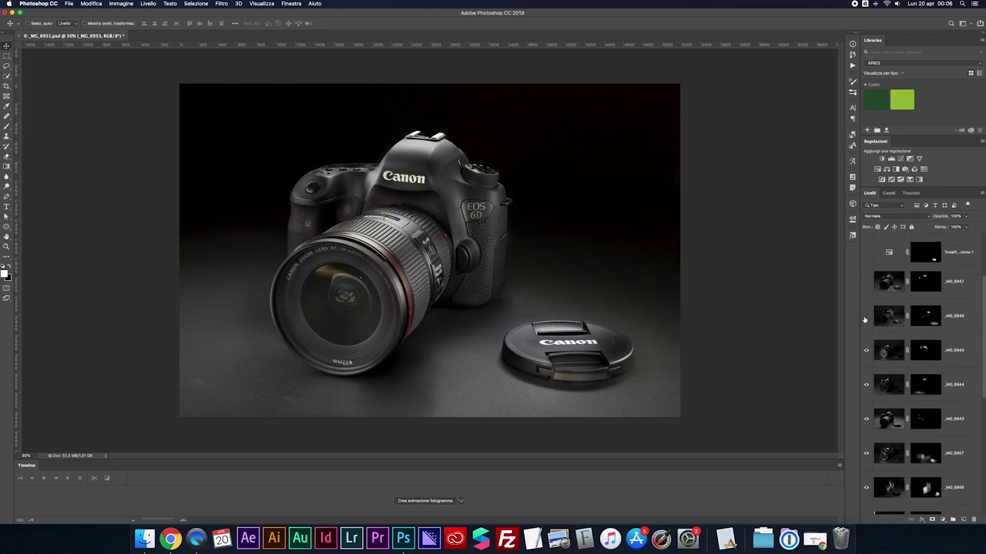
{"action": "left_click", "coordinate": [865, 316]}
{"action": "left_click", "coordinate": [866, 283]}
{"action": "scroll", "coordinate": [868, 301], "scroll_direction": "up", "scroll_amount": 3}
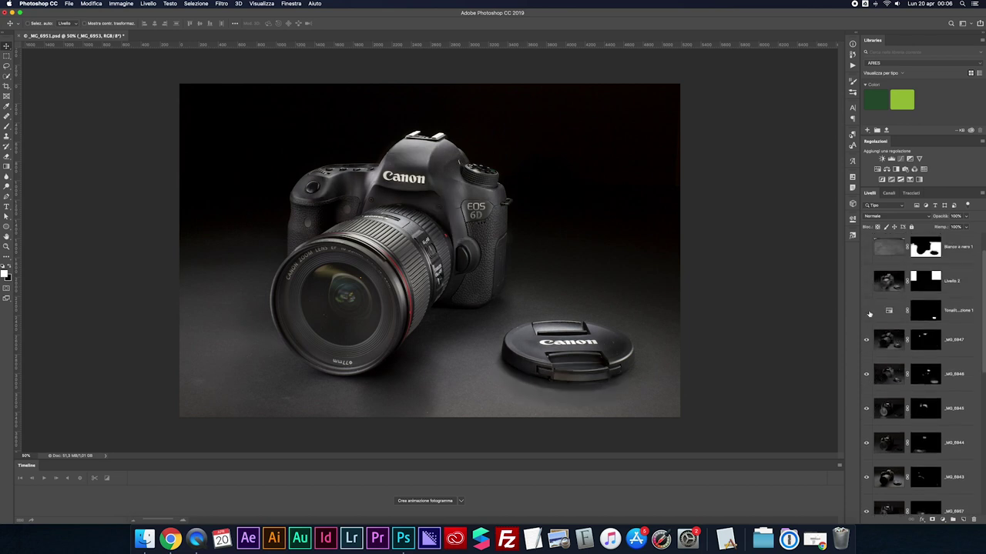
{"action": "scroll", "coordinate": [869, 312], "scroll_direction": "up", "scroll_amount": 2}
{"action": "scroll", "coordinate": [877, 308], "scroll_direction": "up", "scroll_amount": 2}
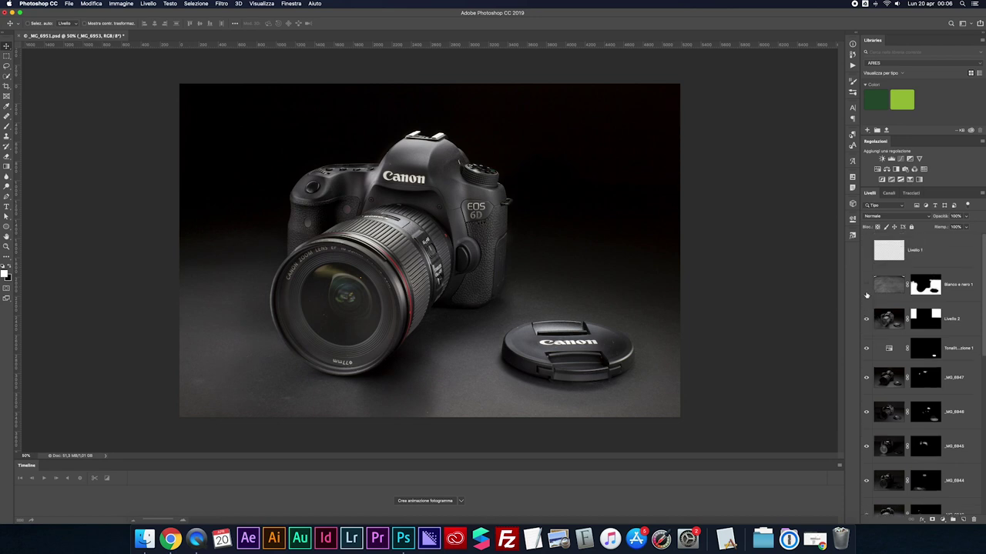
{"action": "left_click", "coordinate": [866, 287]}
{"action": "left_click", "coordinate": [866, 251]}
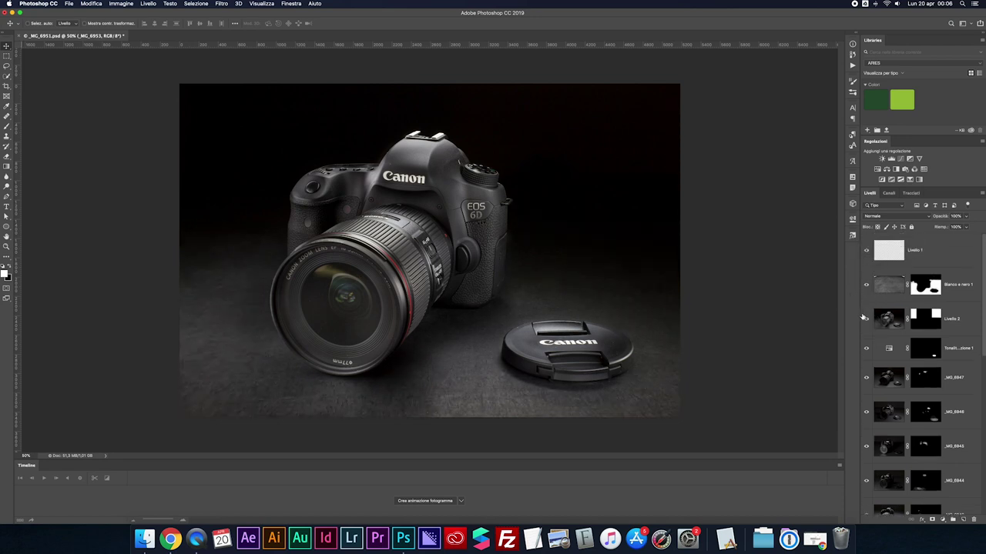
{"action": "scroll", "coordinate": [864, 317], "scroll_direction": "up", "scroll_amount": 2}
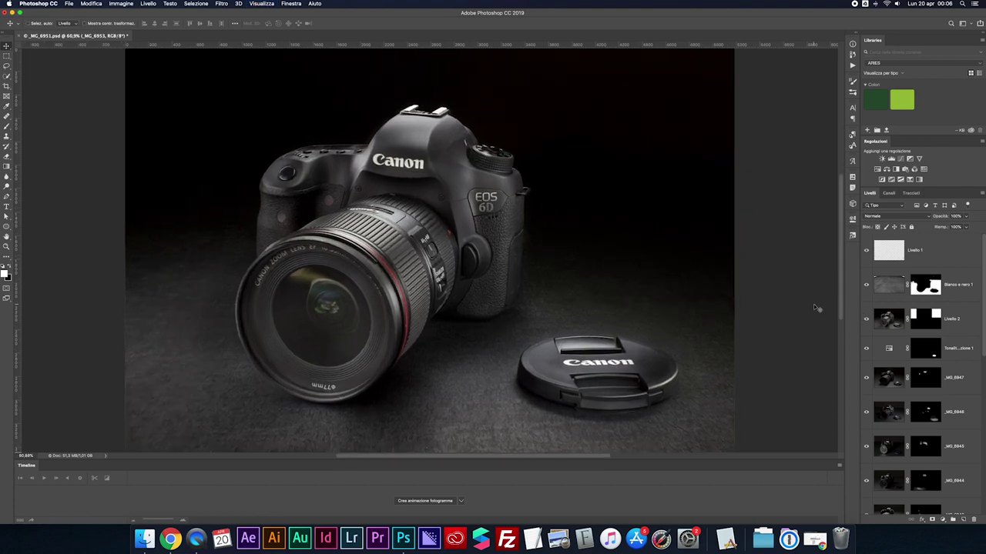